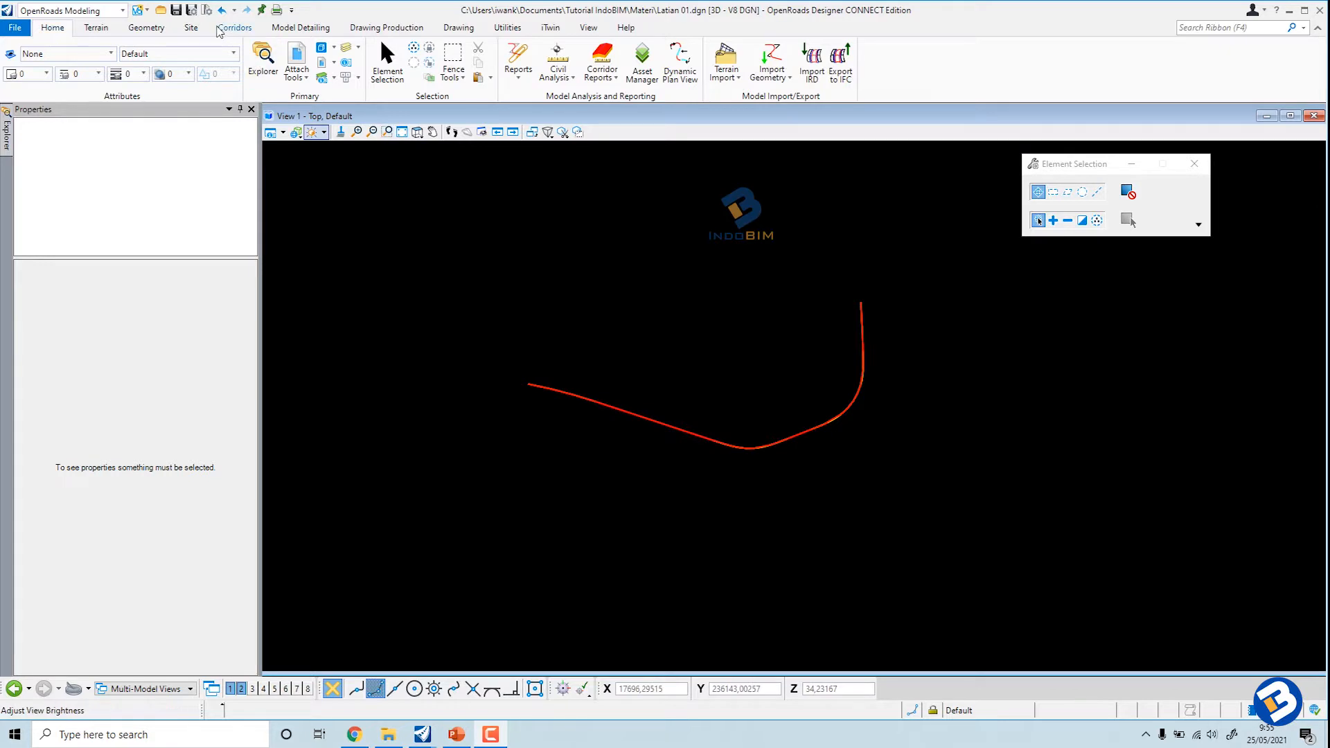
Step: Open the corridor template editor and view the 2 Lanes template's cross-section up close
{"action": "left_click", "coordinate": [220, 29]}
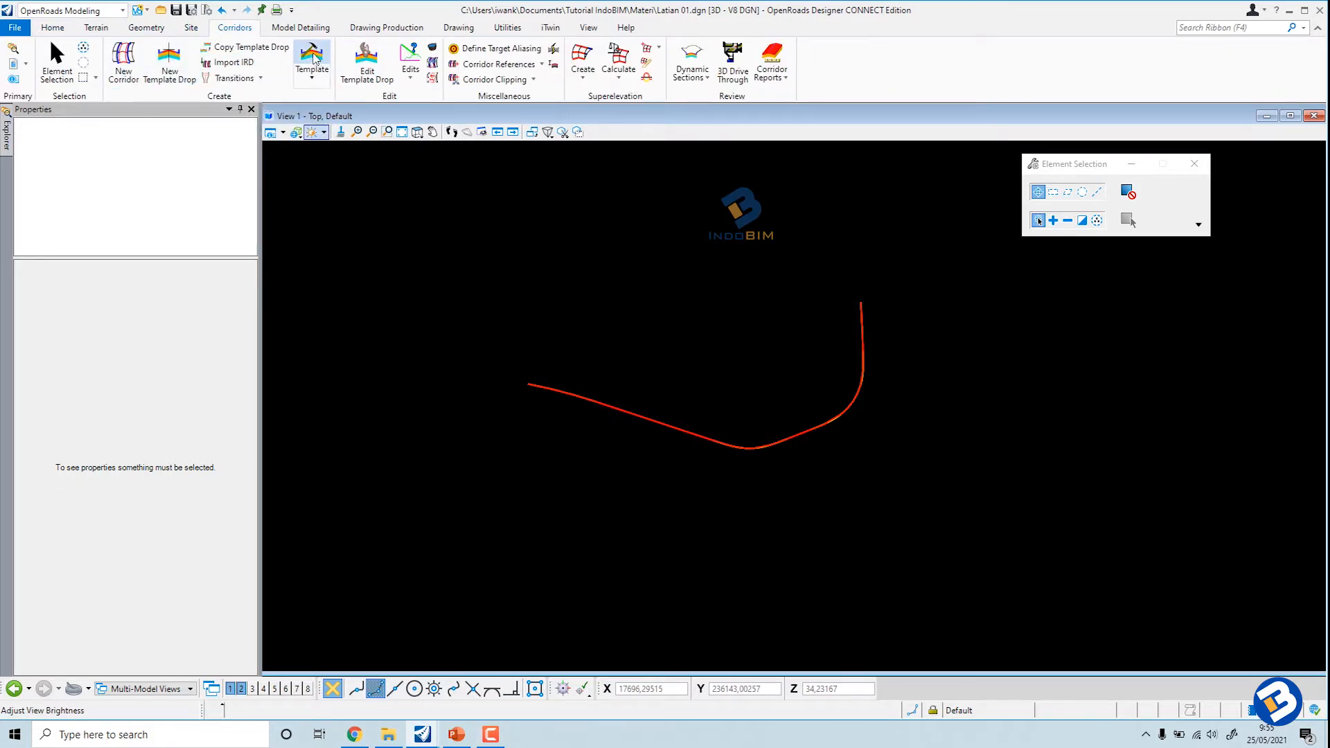
{"action": "left_click", "coordinate": [312, 59]}
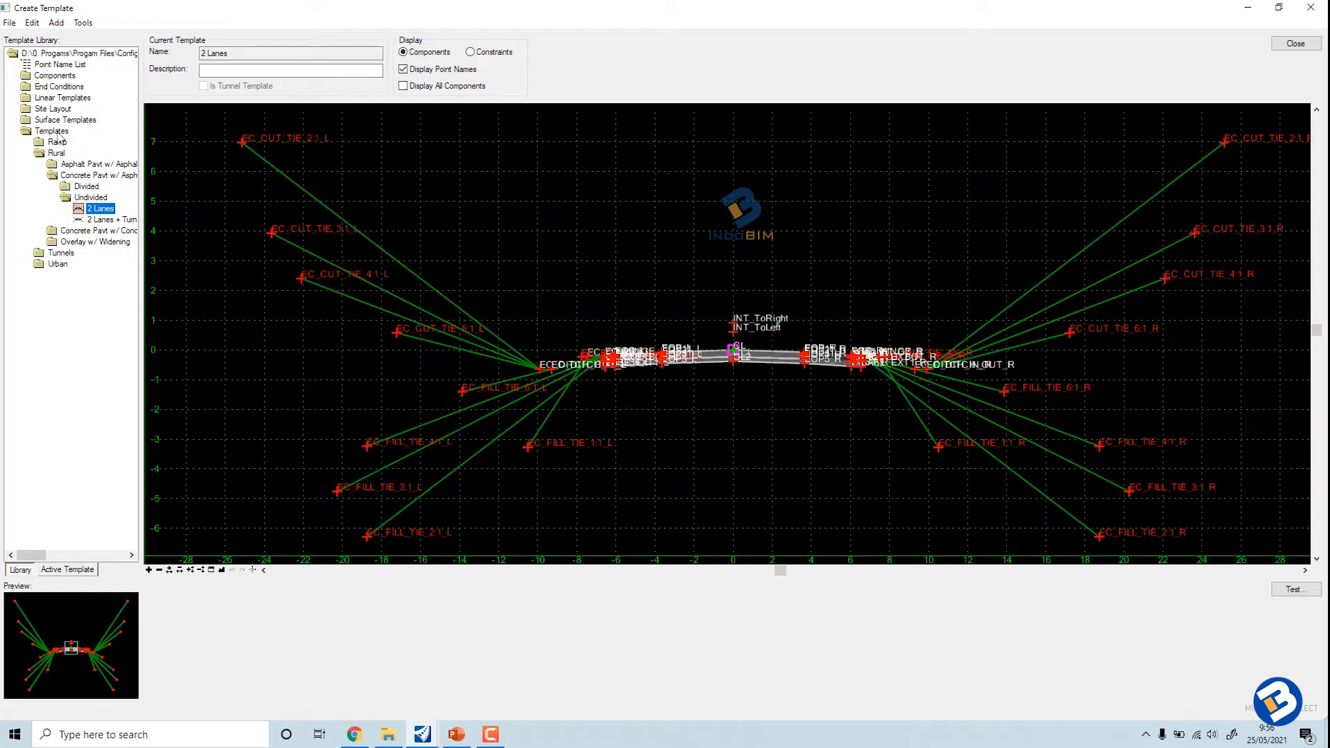
{"action": "scroll", "coordinate": [749, 343], "scroll_direction": "up", "scroll_amount": 3}
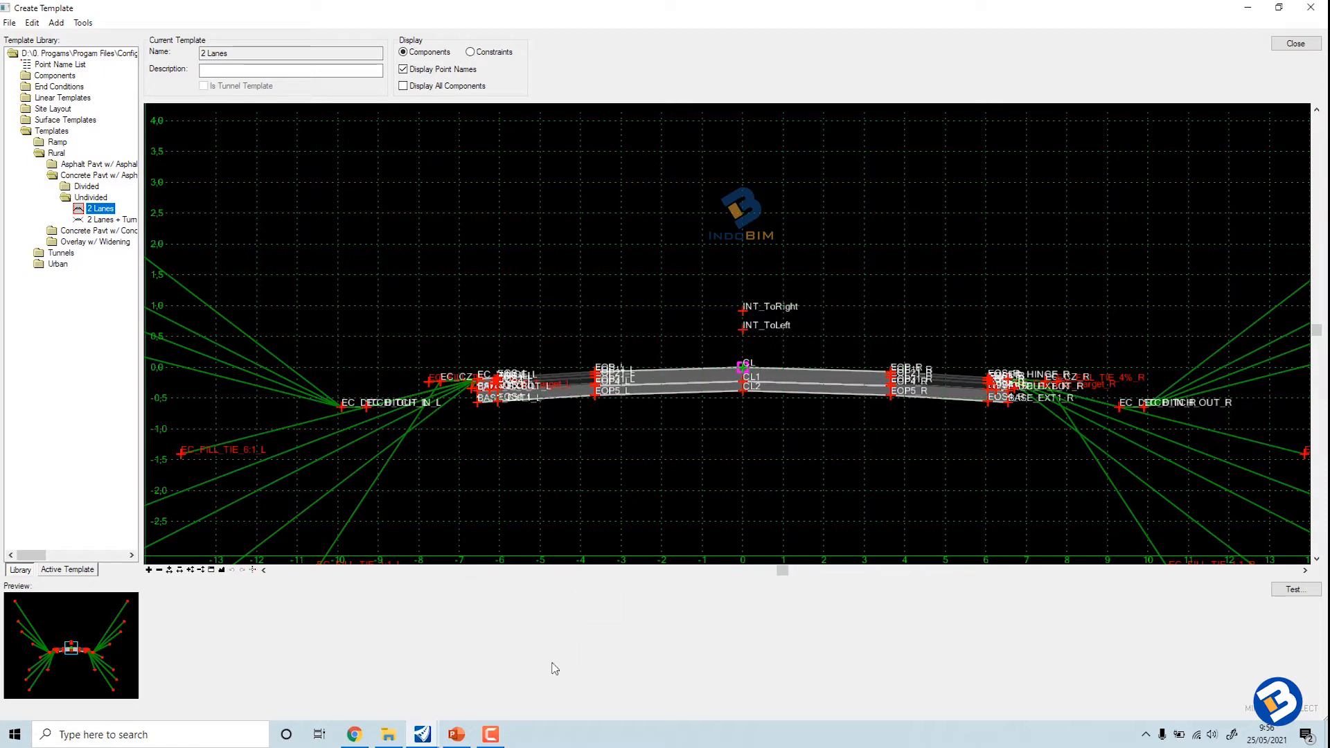
Step: Switch to PowerPoint and examine the road cross-section drawing for lane widths, cross slopes and pavement layer thicknesses
{"action": "left_click", "coordinate": [459, 733]}
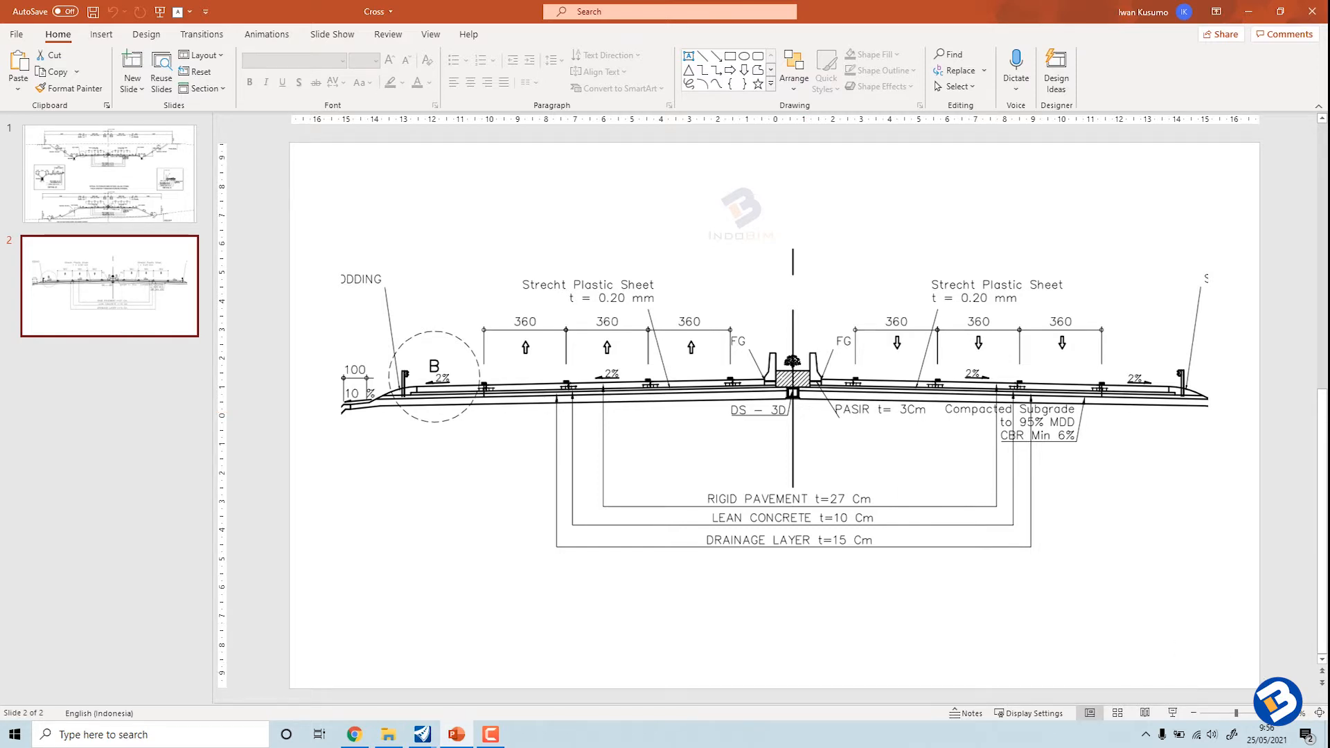
{"action": "scroll", "coordinate": [1061, 530], "scroll_direction": "up", "scroll_amount": 4, "text": "ctrl"}
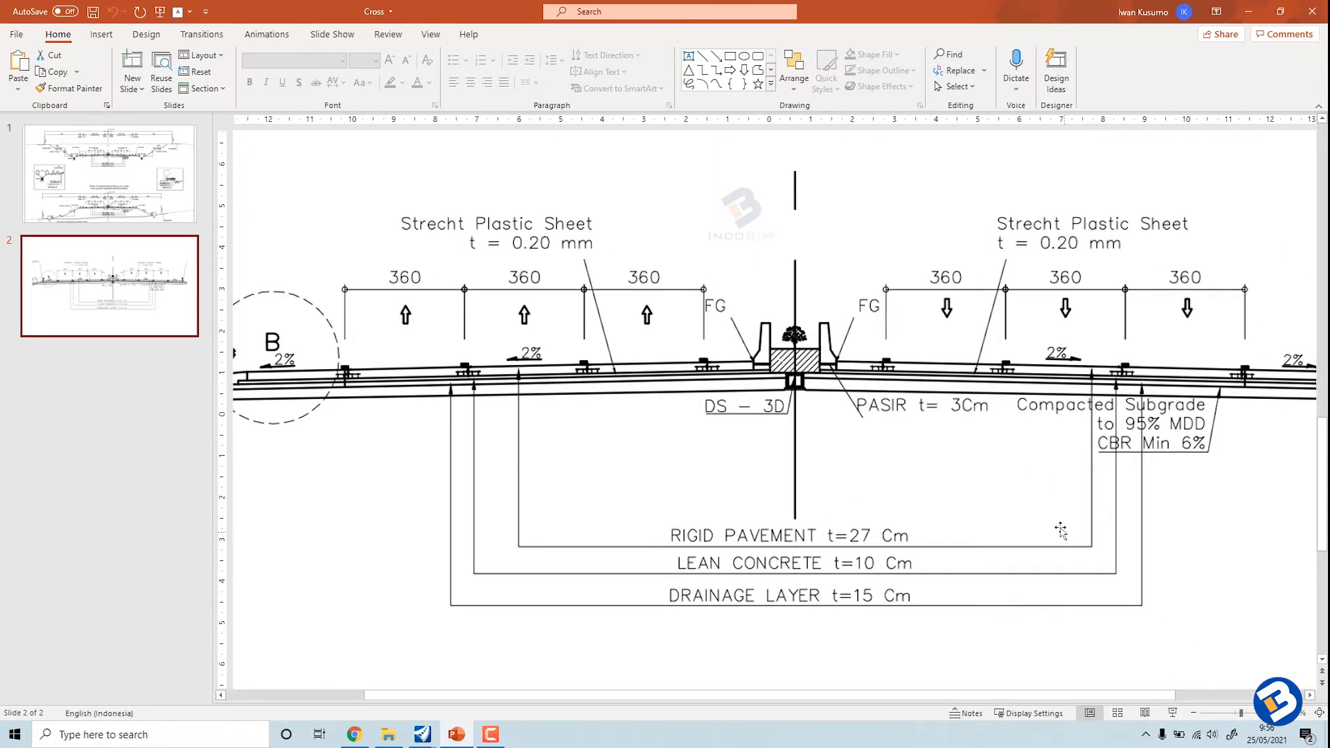
{"action": "left_click_drag", "start_coordinate": [1061, 530], "coordinate": [934, 540]}
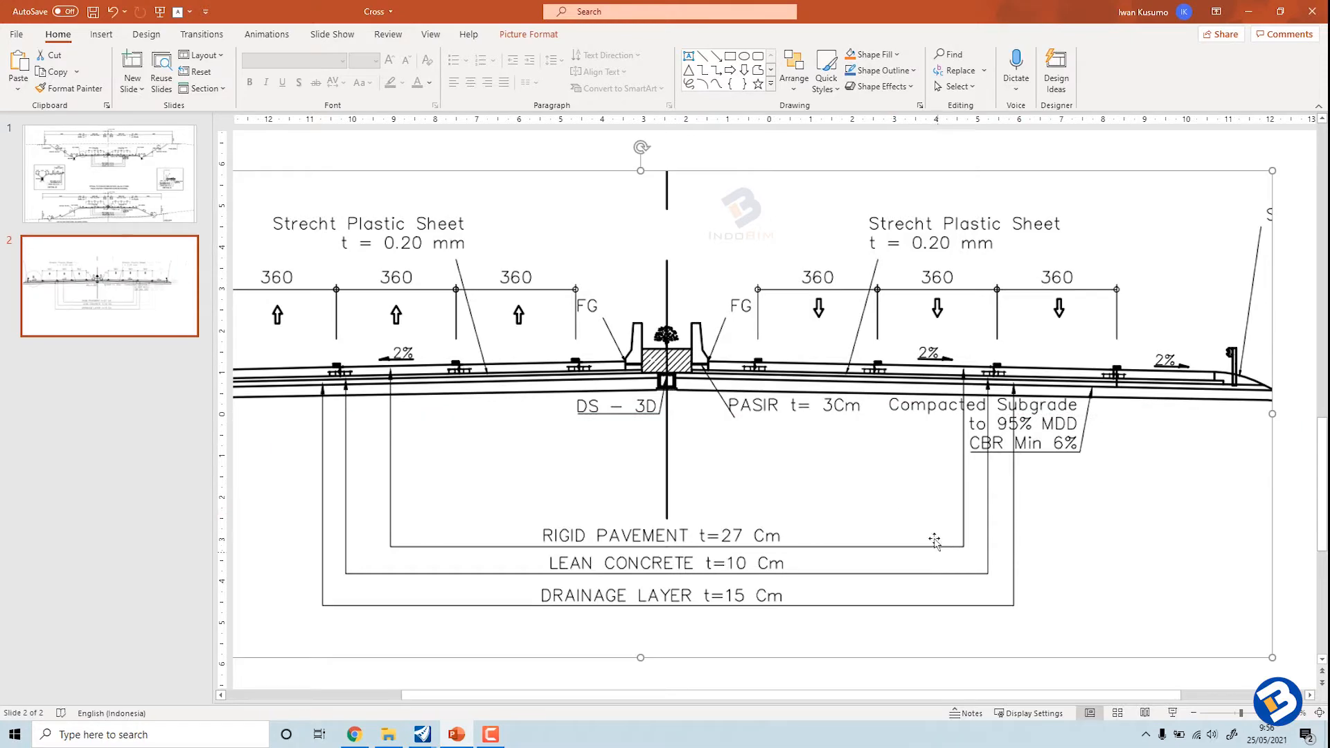
{"action": "scroll", "coordinate": [1102, 601], "scroll_direction": "up", "scroll_amount": 1, "text": "ctrl"}
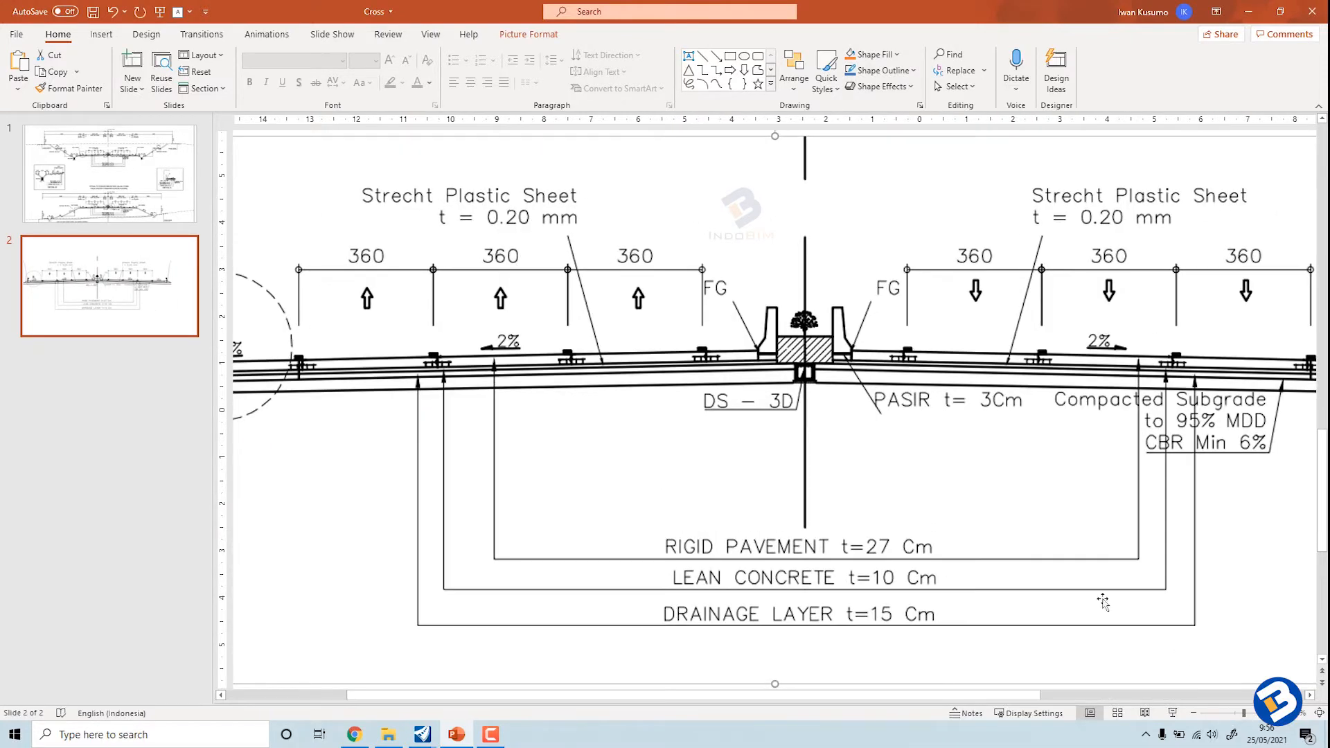
{"action": "mouse_move", "coordinate": [1026, 533]}
{"action": "left_mouse_down"}
{"action": "mouse_move", "coordinate": [971, 531]}
{"action": "mouse_move", "coordinate": [1005, 539]}
{"action": "left_mouse_up"}
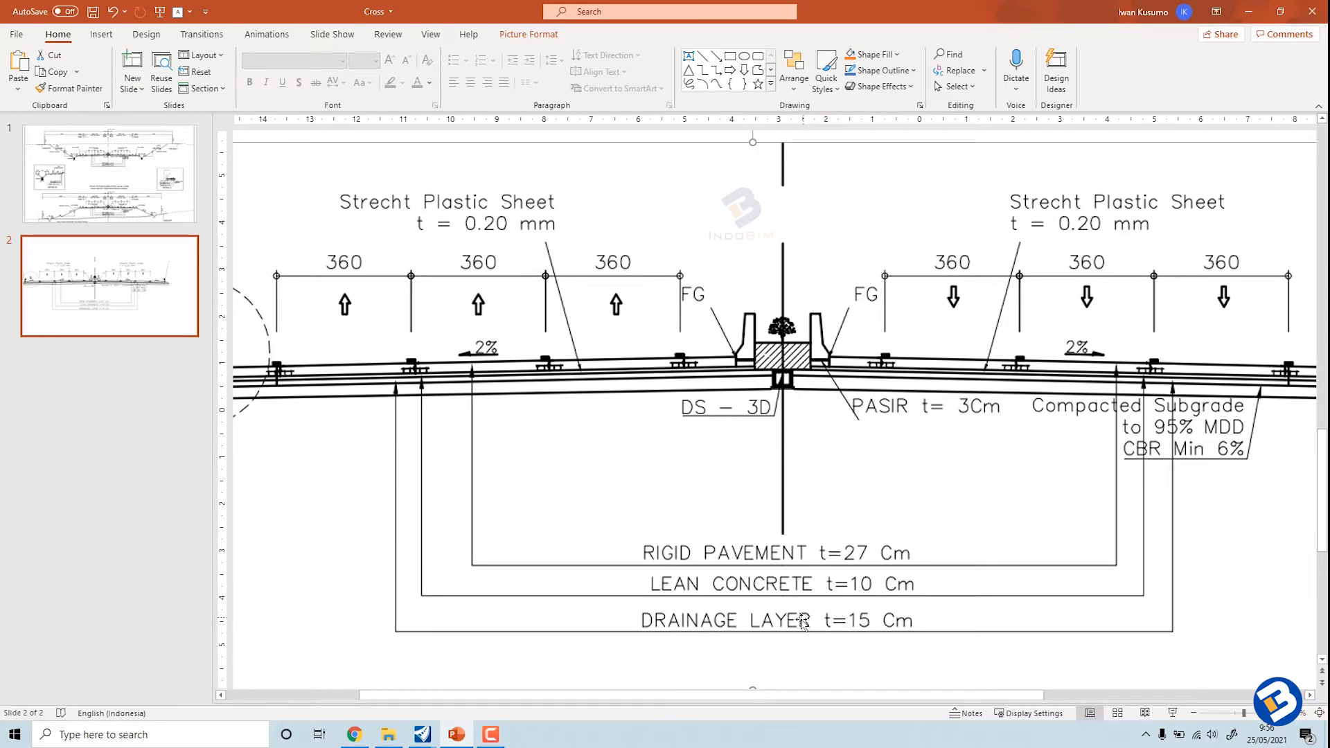
Step: Switch back to OpenRoads Designer and create a template named Rigid Pavement at the root of the template library
{"action": "mouse_move", "coordinate": [424, 738]}
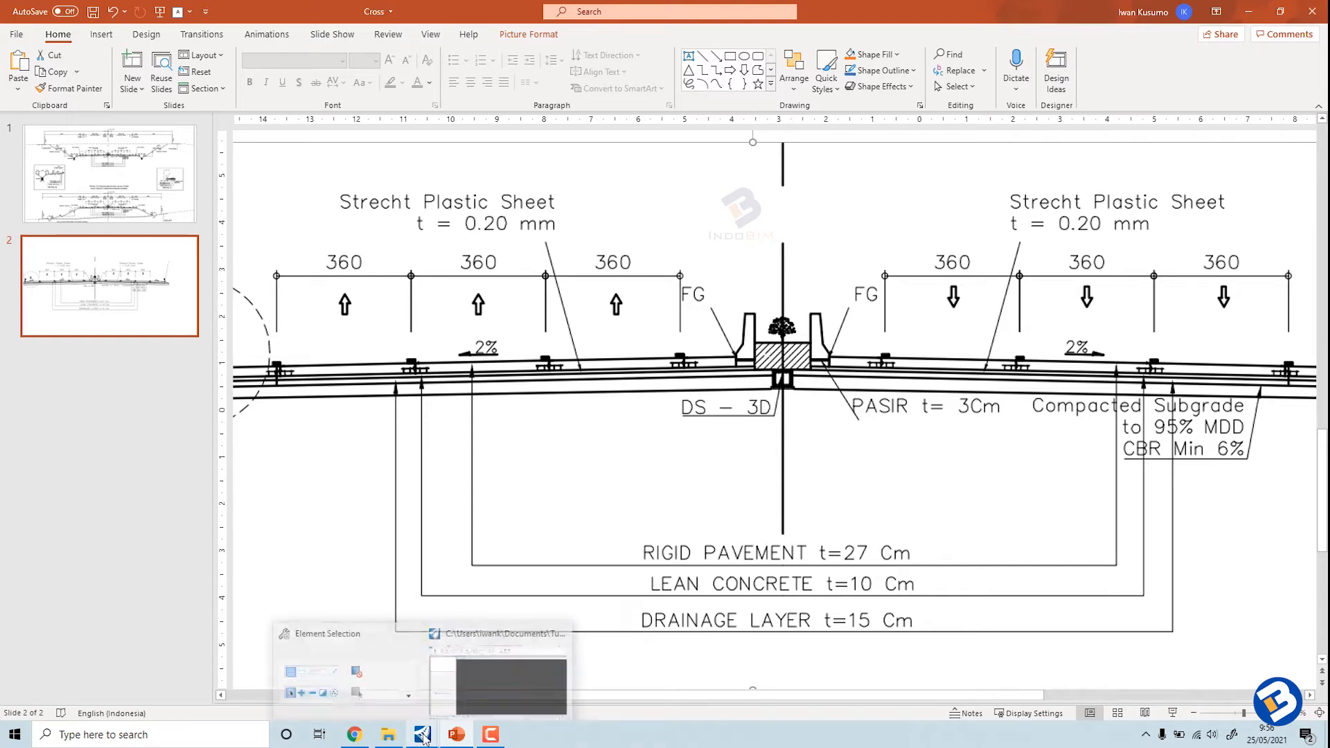
{"action": "left_click", "coordinate": [480, 692]}
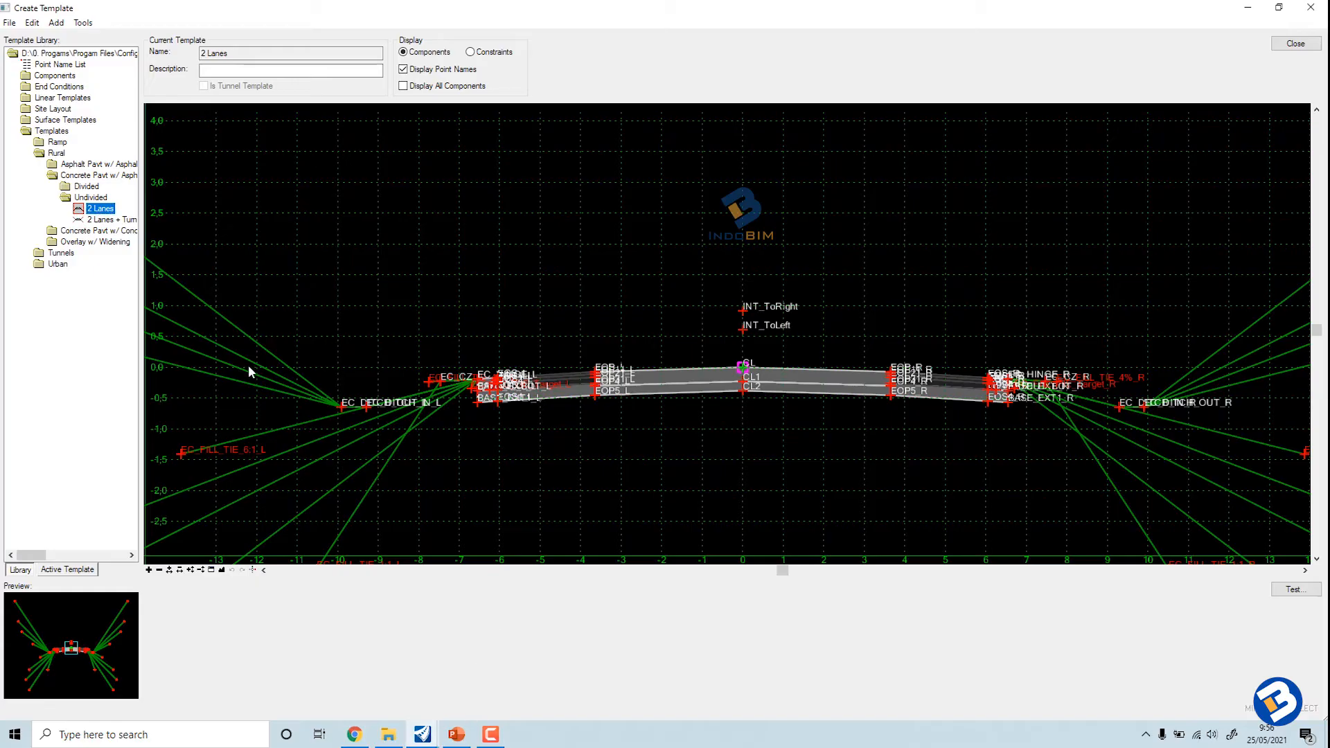
{"action": "left_click", "coordinate": [39, 132]}
{"action": "double_click", "coordinate": [40, 133]}
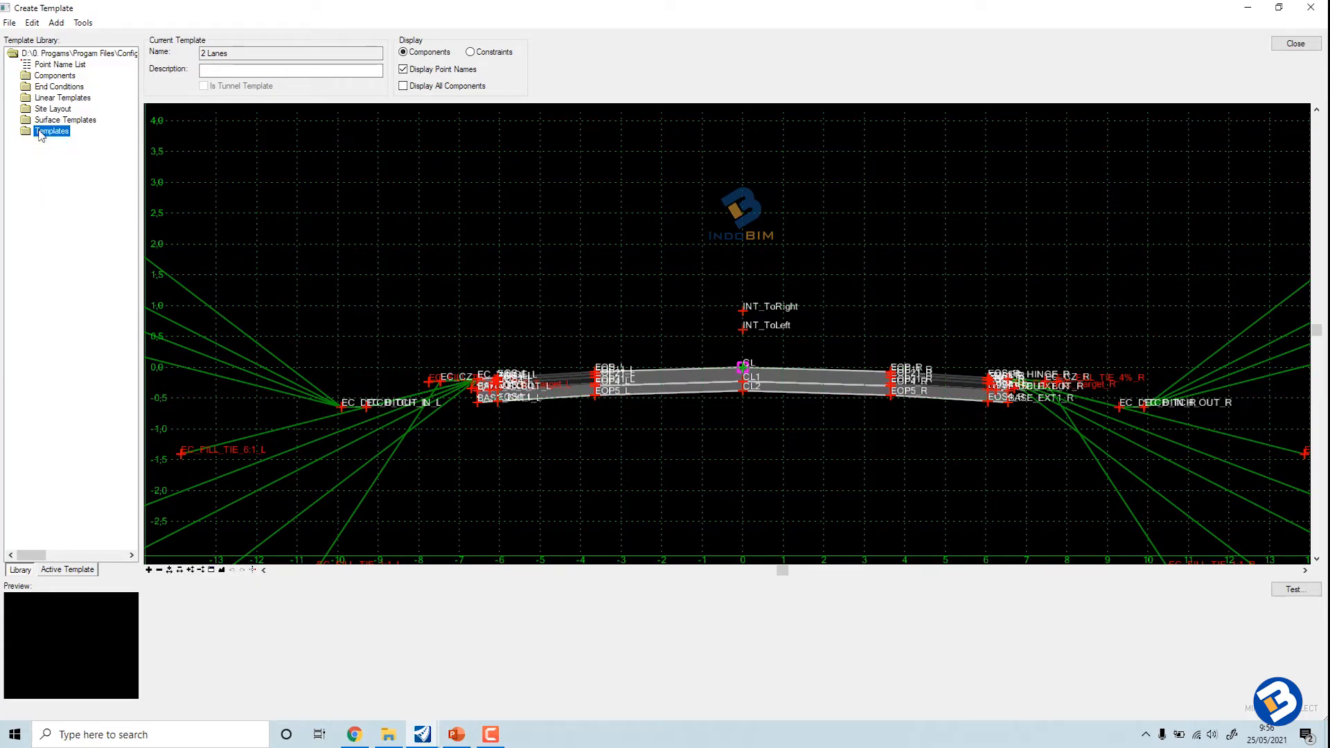
{"action": "left_click", "coordinate": [54, 66]}
{"action": "right_click", "coordinate": [53, 67]}
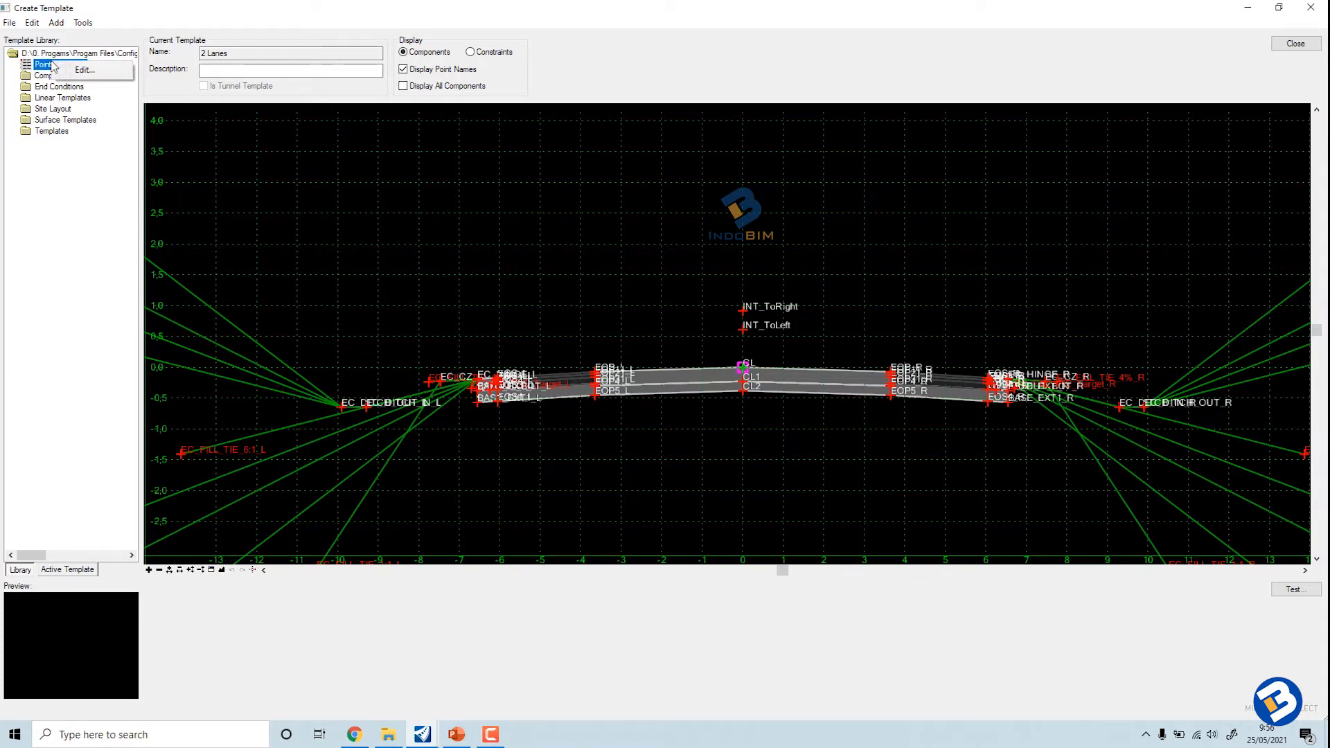
{"action": "left_click", "coordinate": [42, 53]}
{"action": "right_click", "coordinate": [42, 52]}
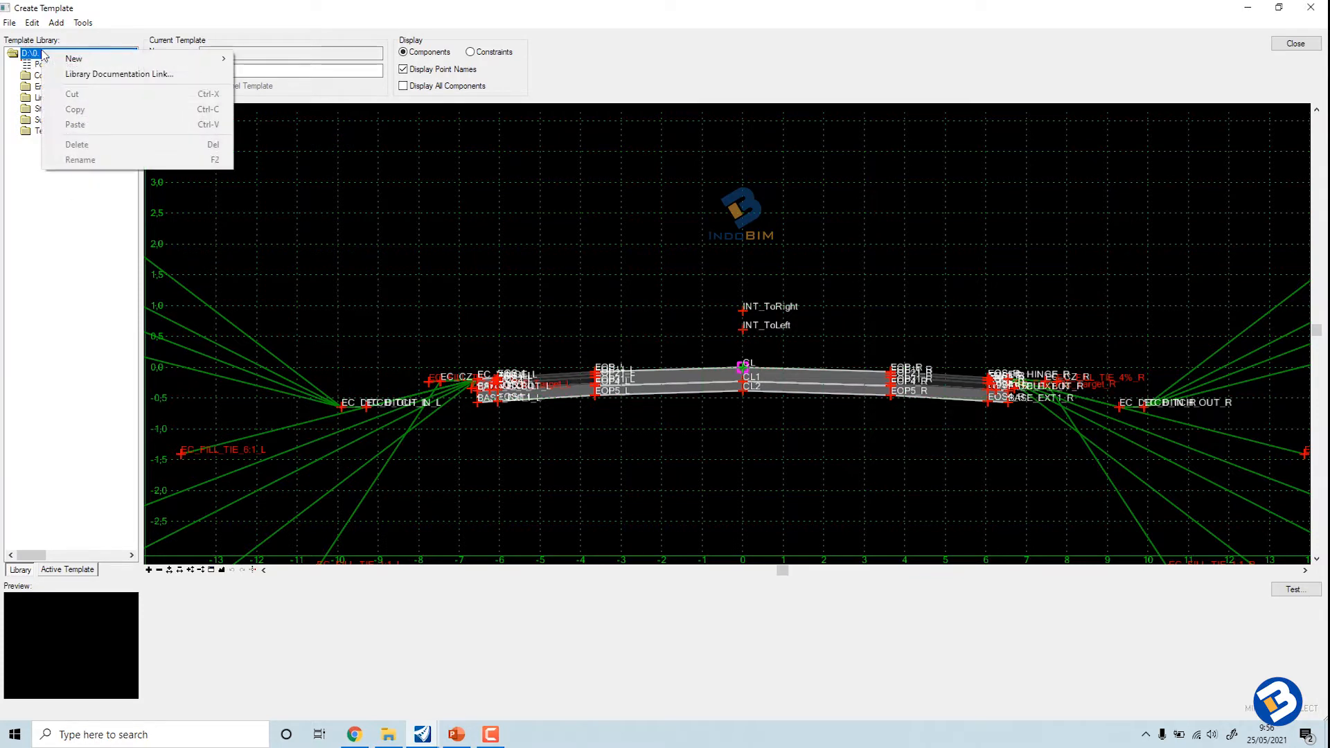
{"action": "mouse_move", "coordinate": [155, 60]}
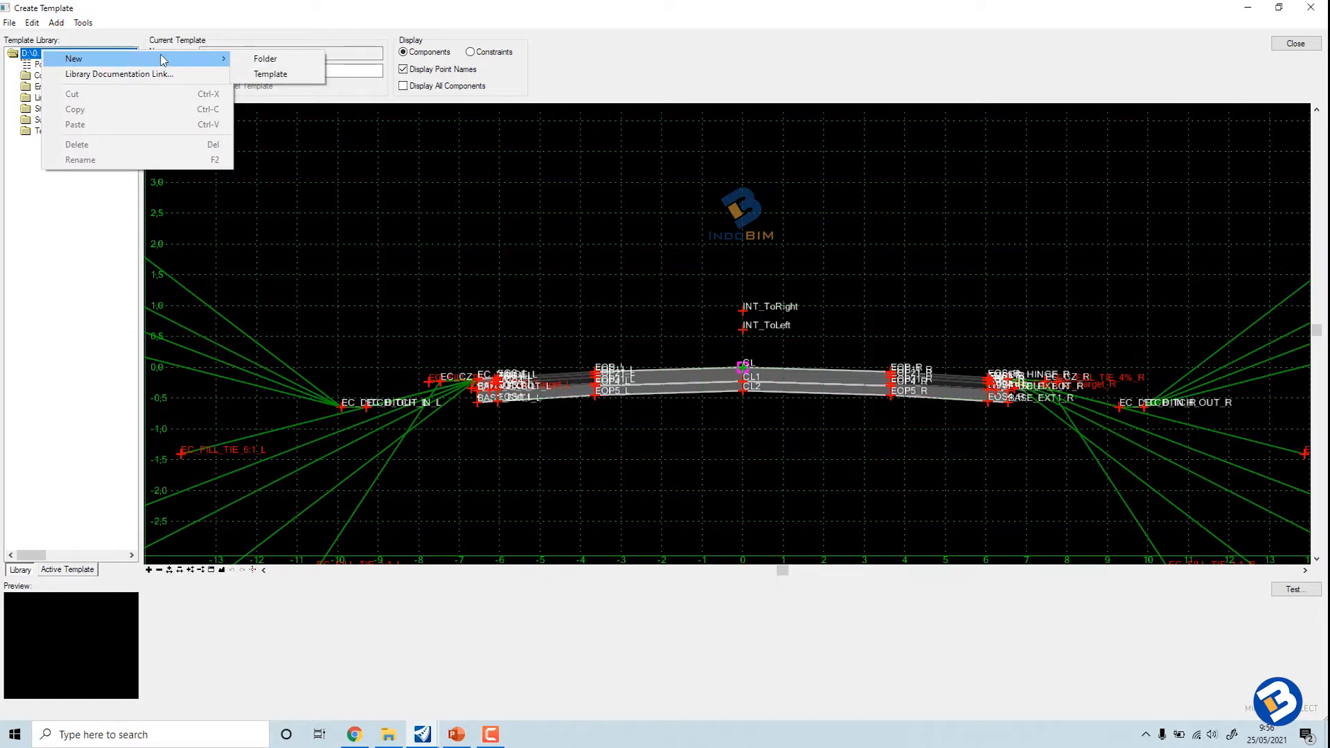
{"action": "left_click", "coordinate": [276, 75]}
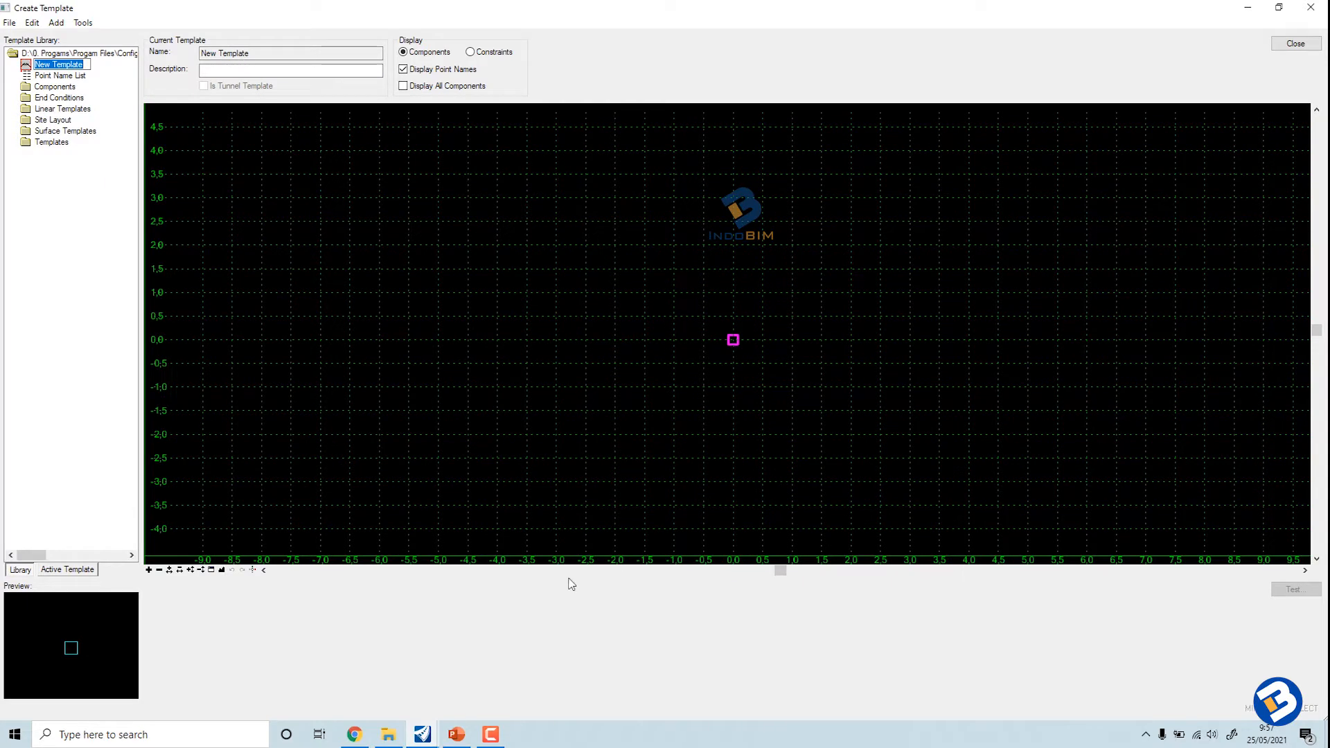
{"action": "type", "text": "Rigid Pavement"}
{"action": "key", "text": "Return"}
Step: Set the coordinate entry mode to xy= in the Dynamic Settings, then close them
{"action": "left_click", "coordinate": [253, 570]}
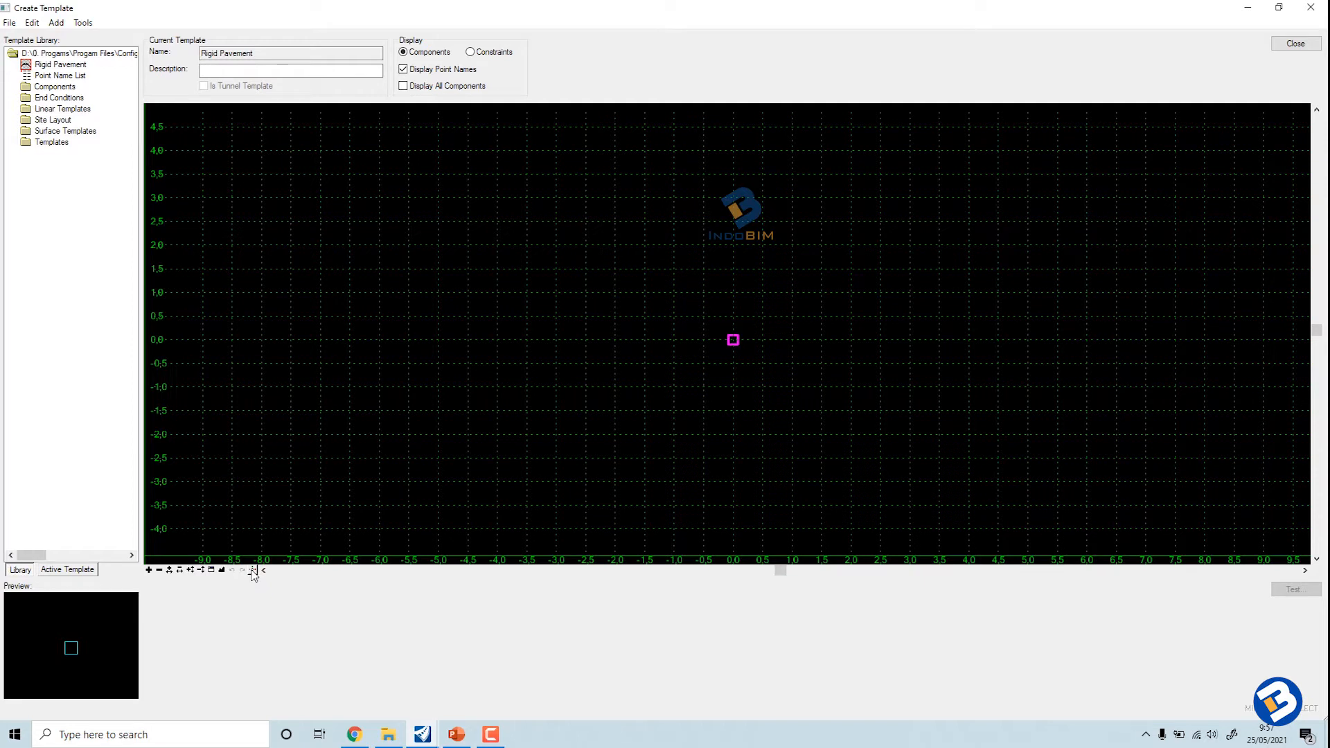
{"action": "left_click", "coordinate": [253, 571]}
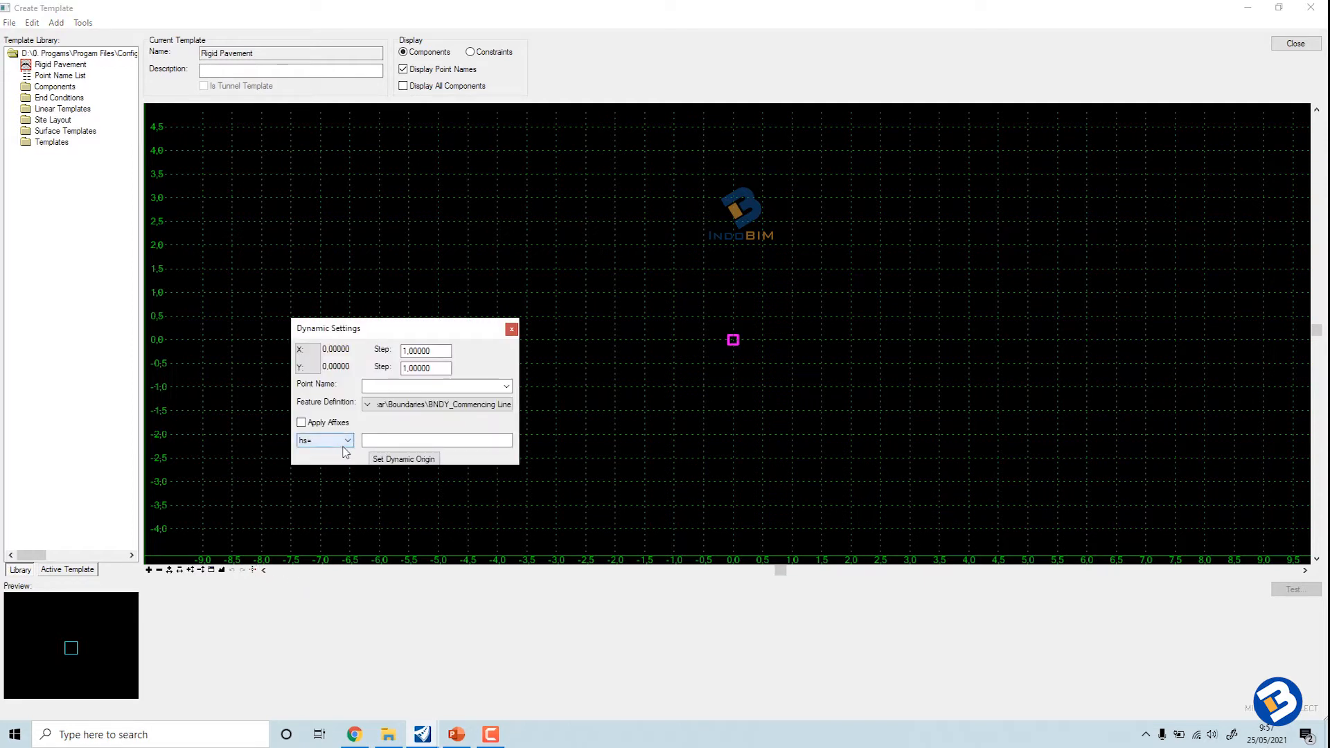
{"action": "left_click", "coordinate": [349, 441]}
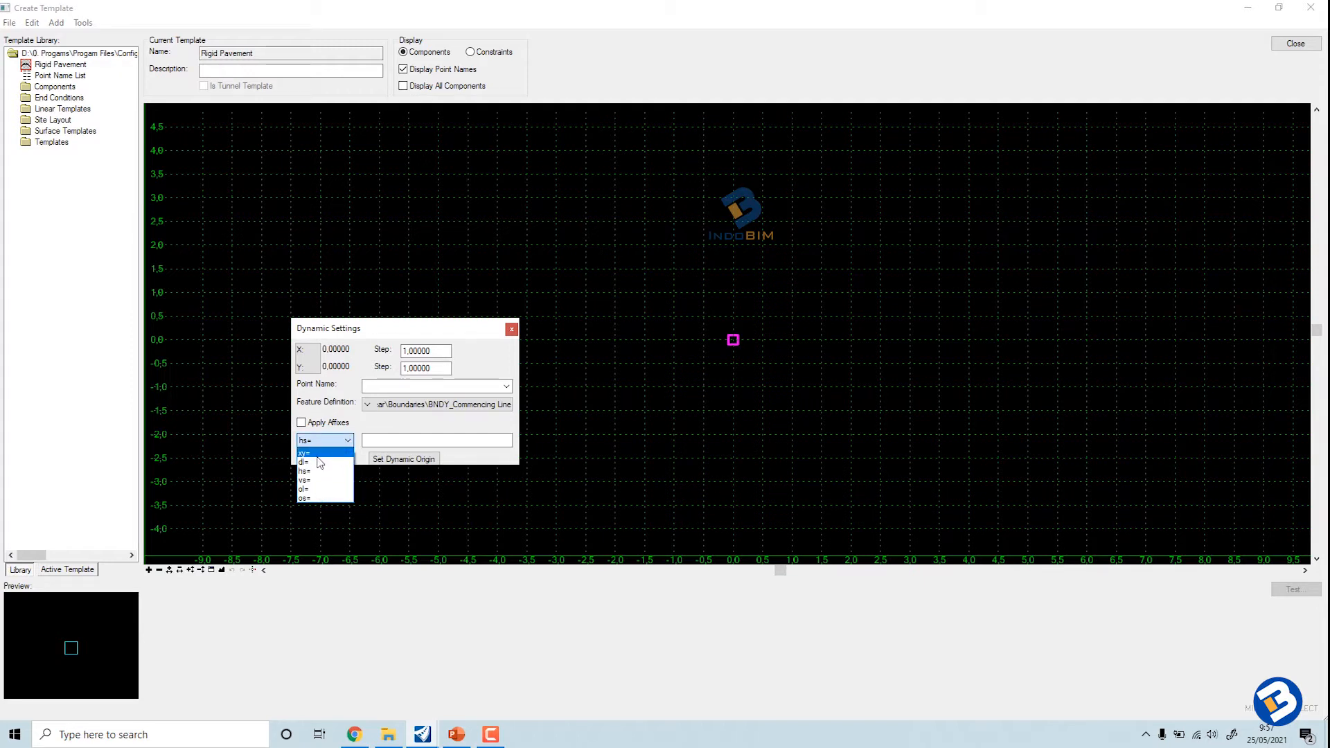
{"action": "left_click", "coordinate": [376, 439]}
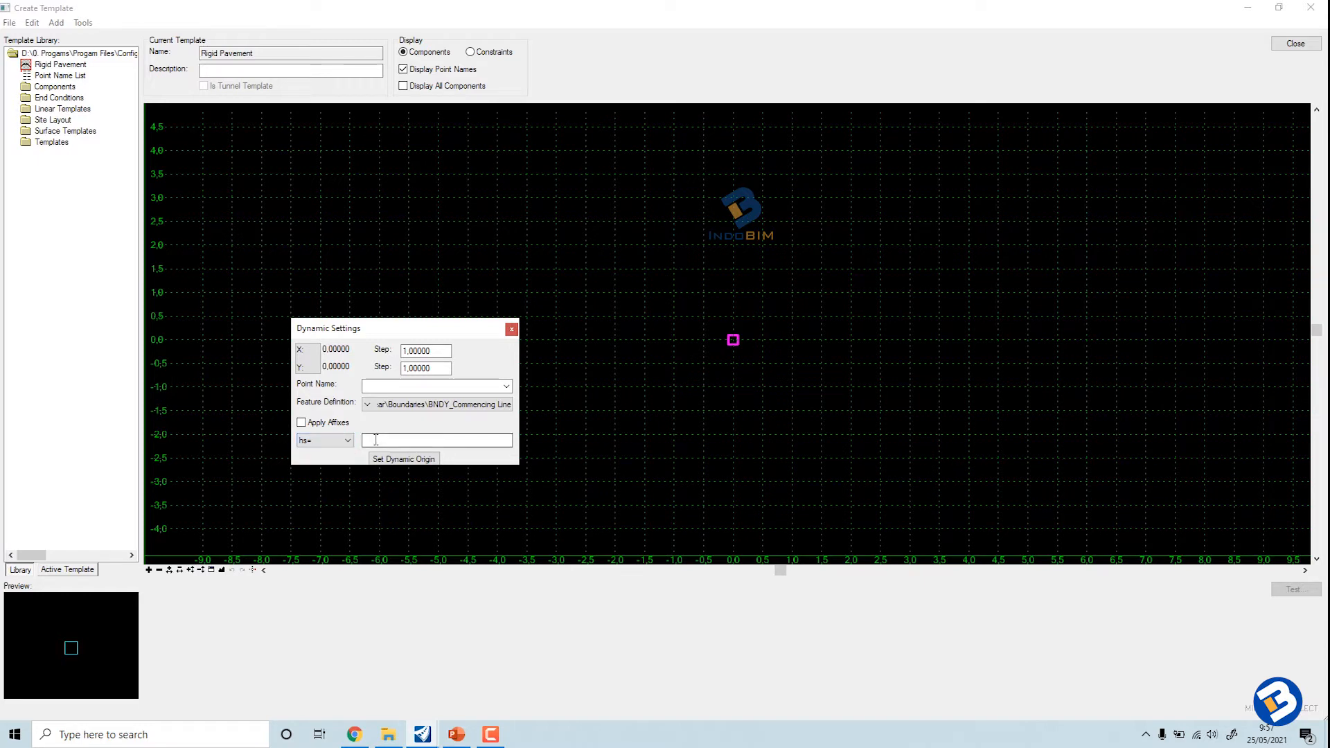
{"action": "left_click", "coordinate": [347, 440]}
{"action": "left_click", "coordinate": [352, 452]}
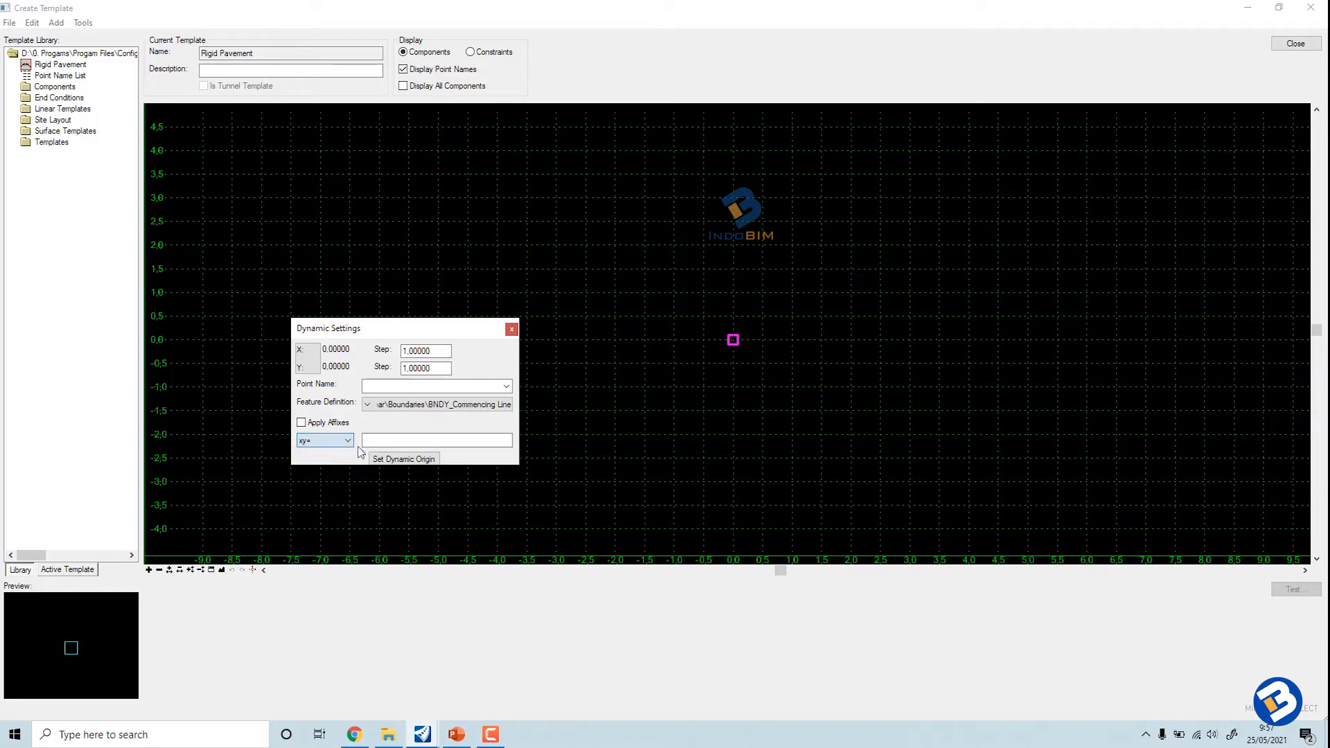
{"action": "left_click", "coordinate": [374, 440]}
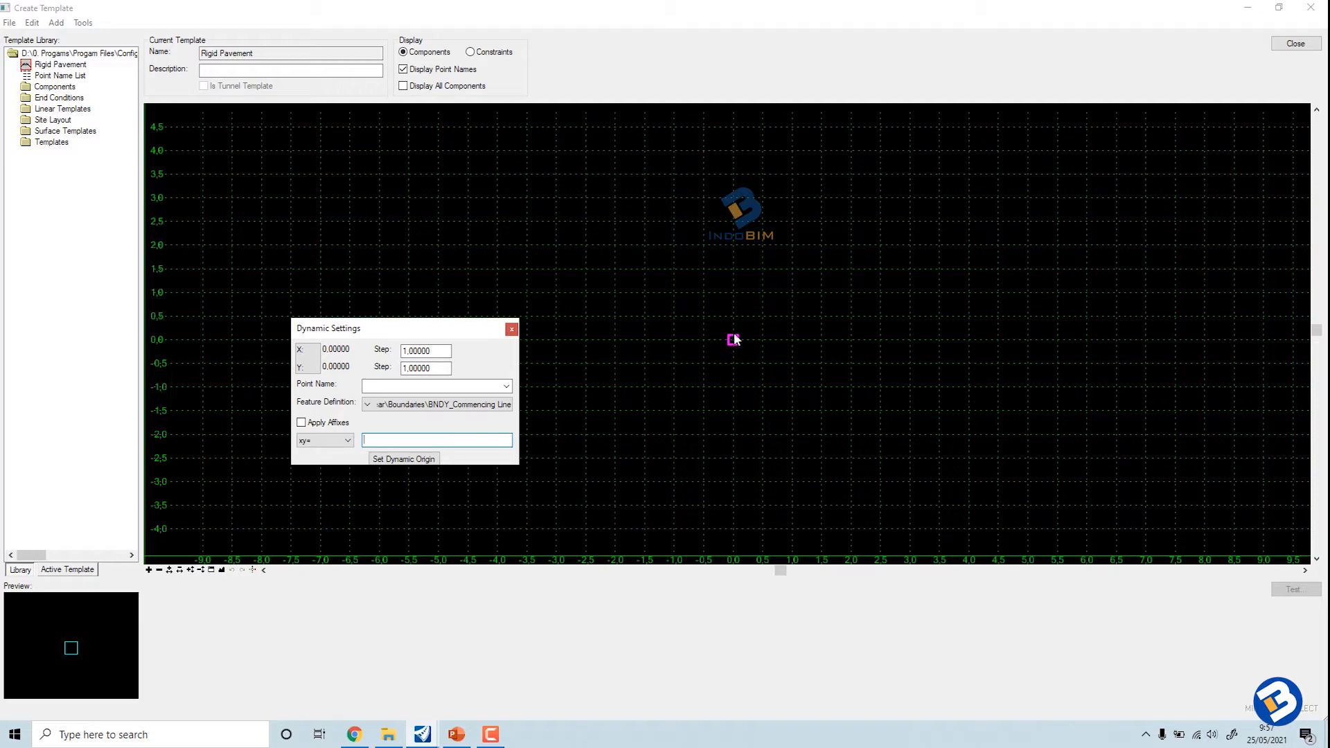
{"action": "left_click", "coordinate": [511, 329]}
Step: Add a null point at the origin of the Rigid Pavement template
{"action": "right_click", "coordinate": [734, 270]}
{"action": "mouse_move", "coordinate": [819, 277]}
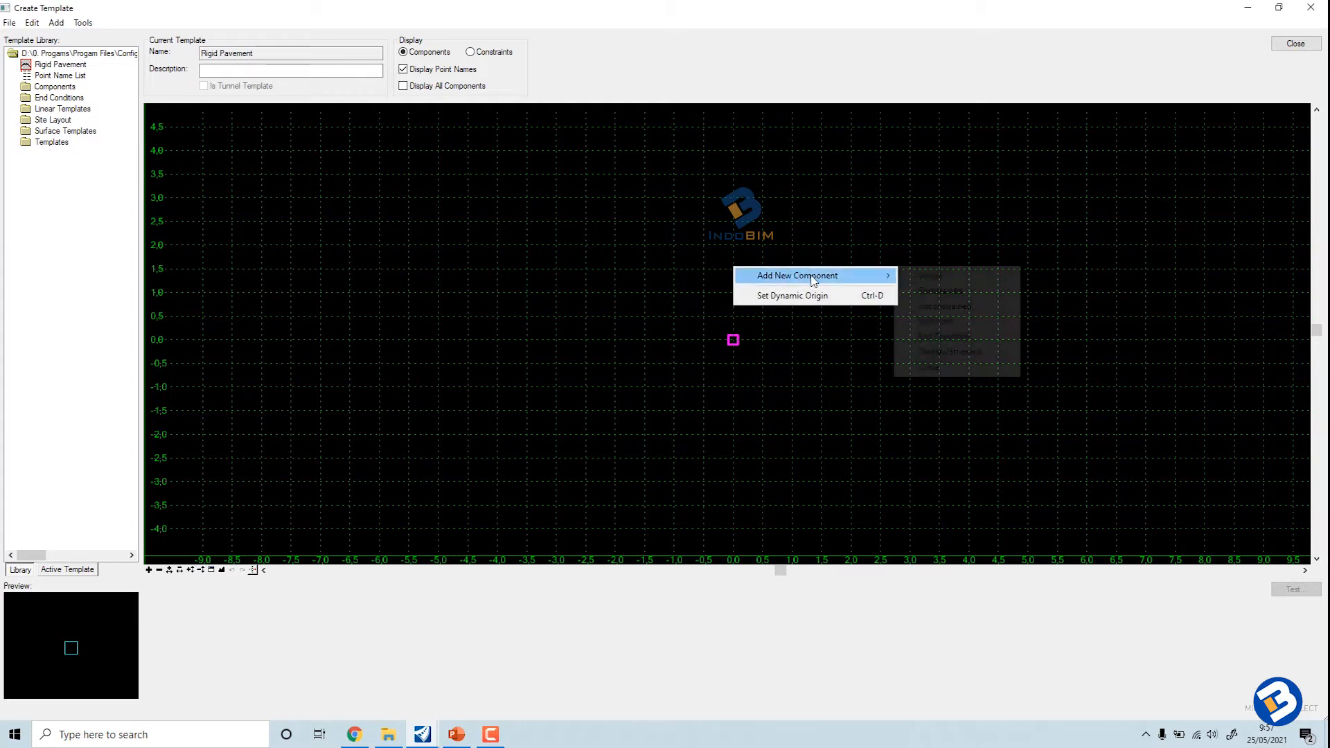
{"action": "left_click", "coordinate": [933, 323]}
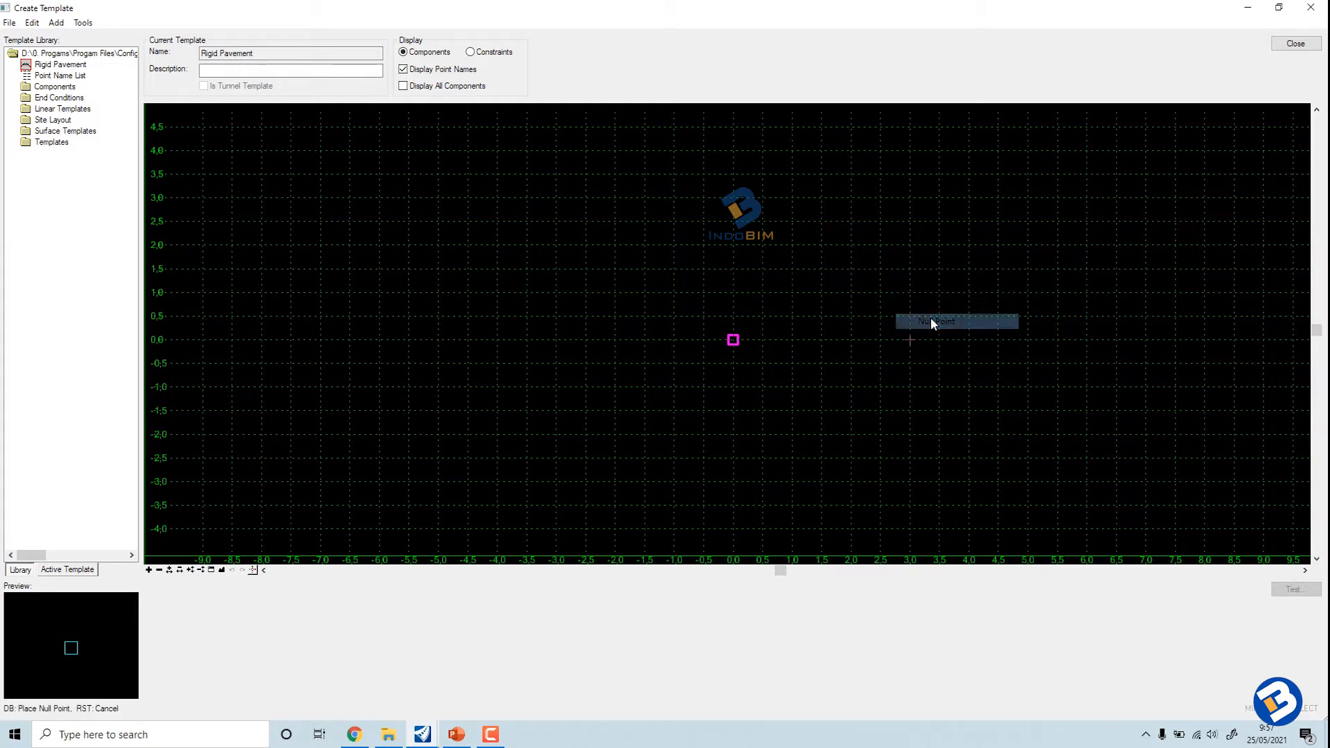
{"action": "left_click", "coordinate": [744, 354]}
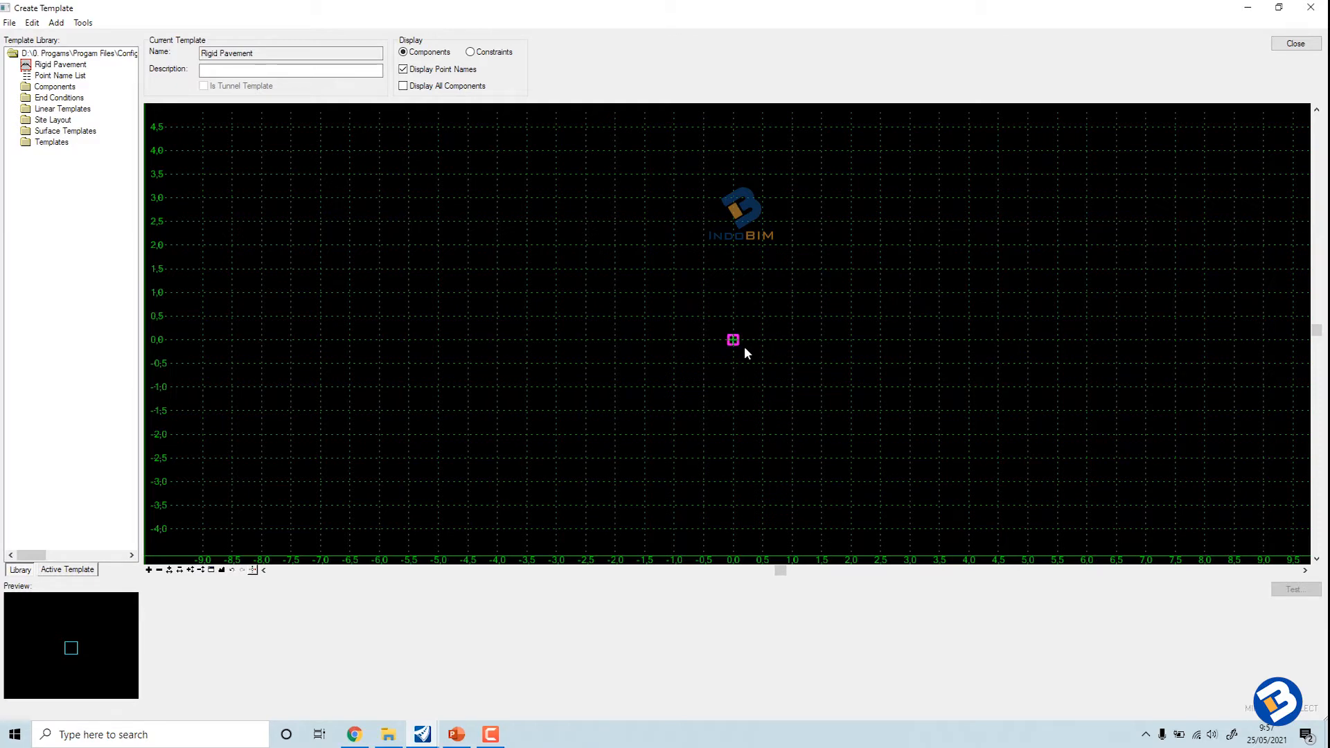
Step: Check the pavement cross-section drawing in PowerPoint again and return to the template editor
{"action": "scroll", "coordinate": [755, 355], "scroll_direction": "up", "scroll_amount": 3}
{"action": "middle_click_drag", "start_coordinate": [663, 367], "coordinate": [505, 359]}
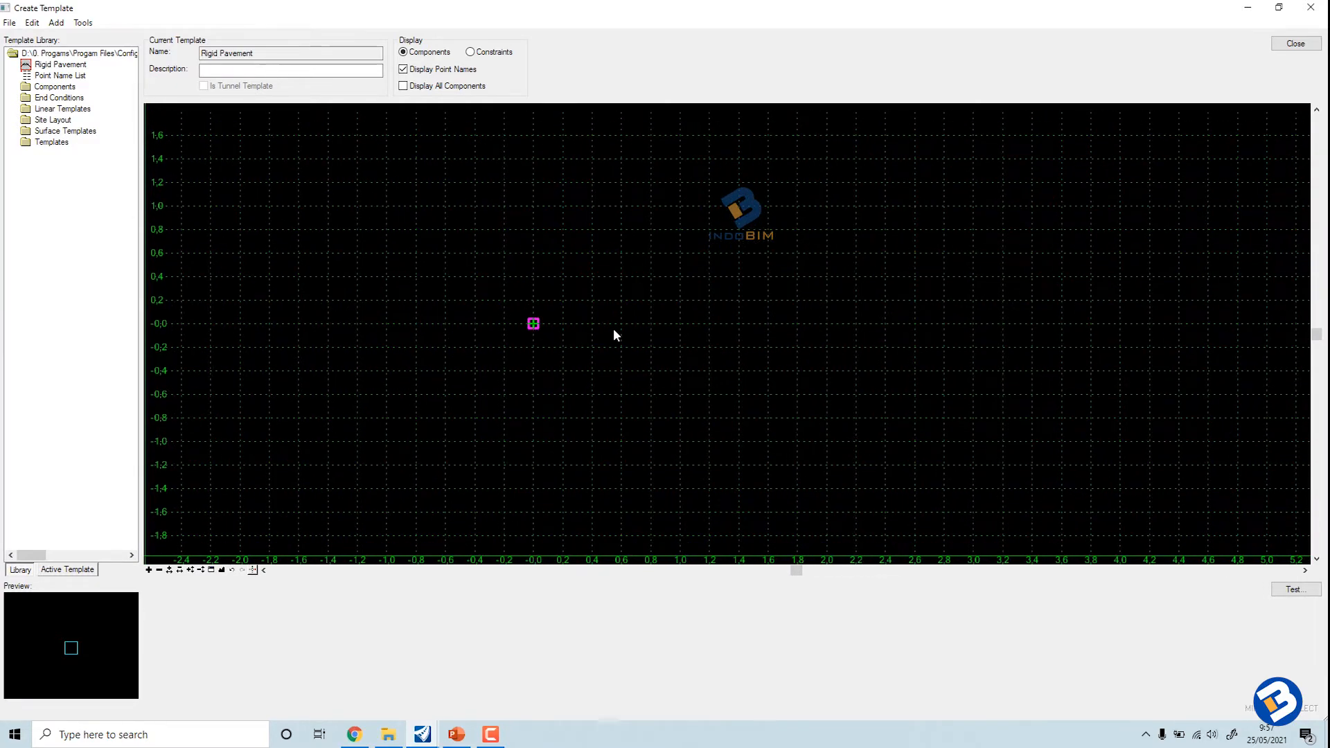
{"action": "right_click", "coordinate": [613, 329]}
{"action": "left_click", "coordinate": [582, 248]}
{"action": "left_click", "coordinate": [459, 737]}
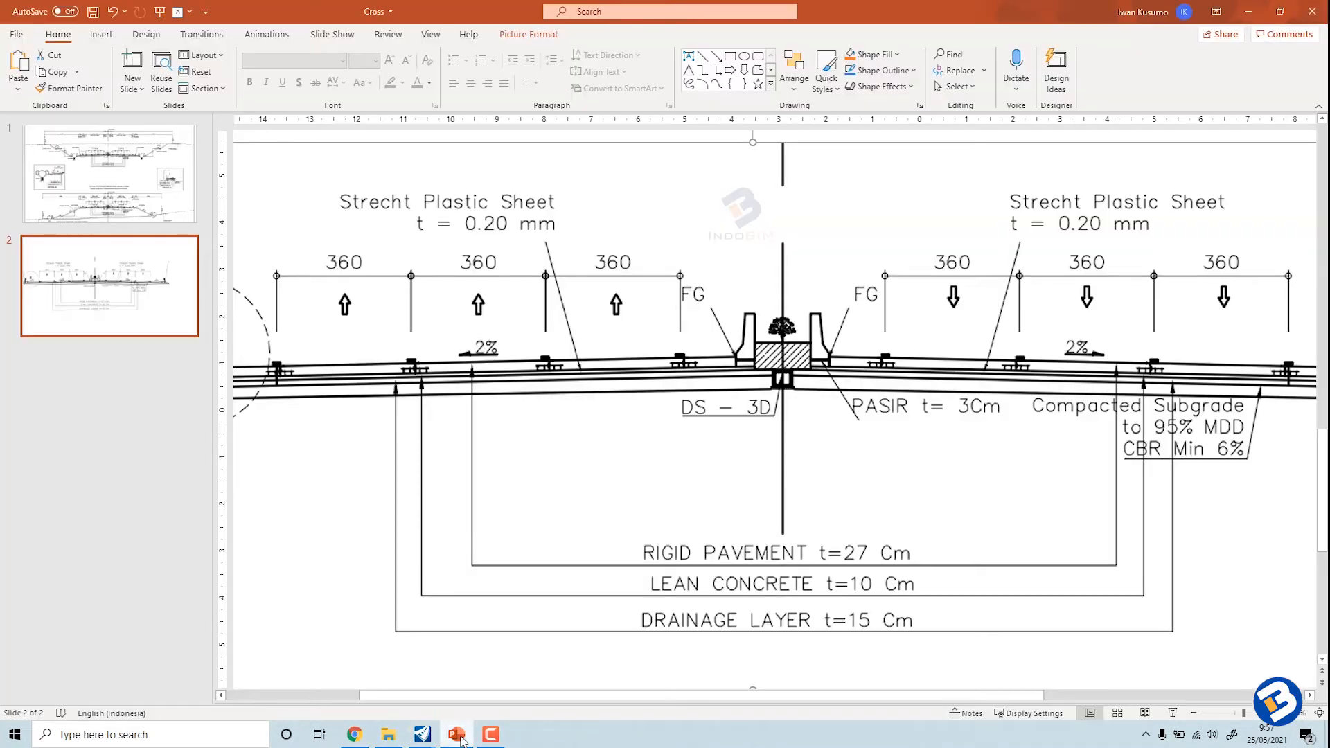
{"action": "left_click", "coordinate": [459, 737]}
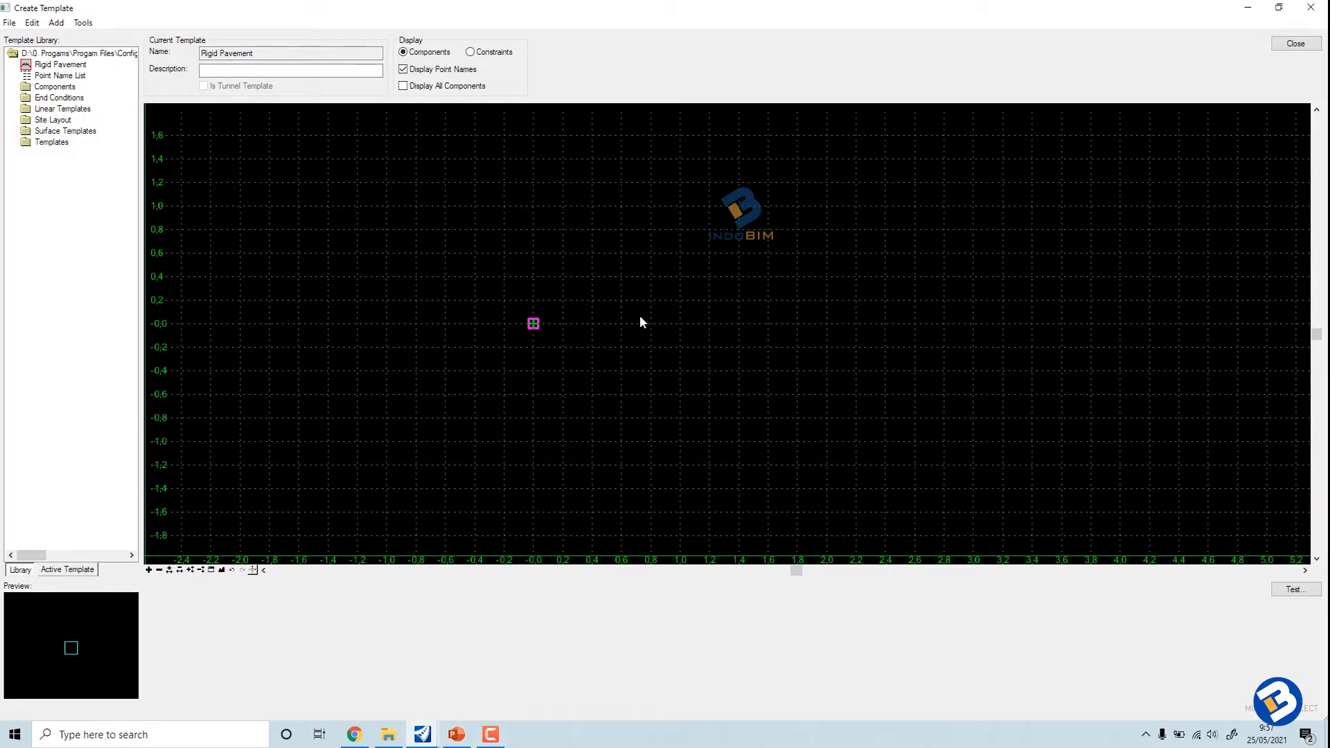
{"action": "right_click", "coordinate": [640, 318]}
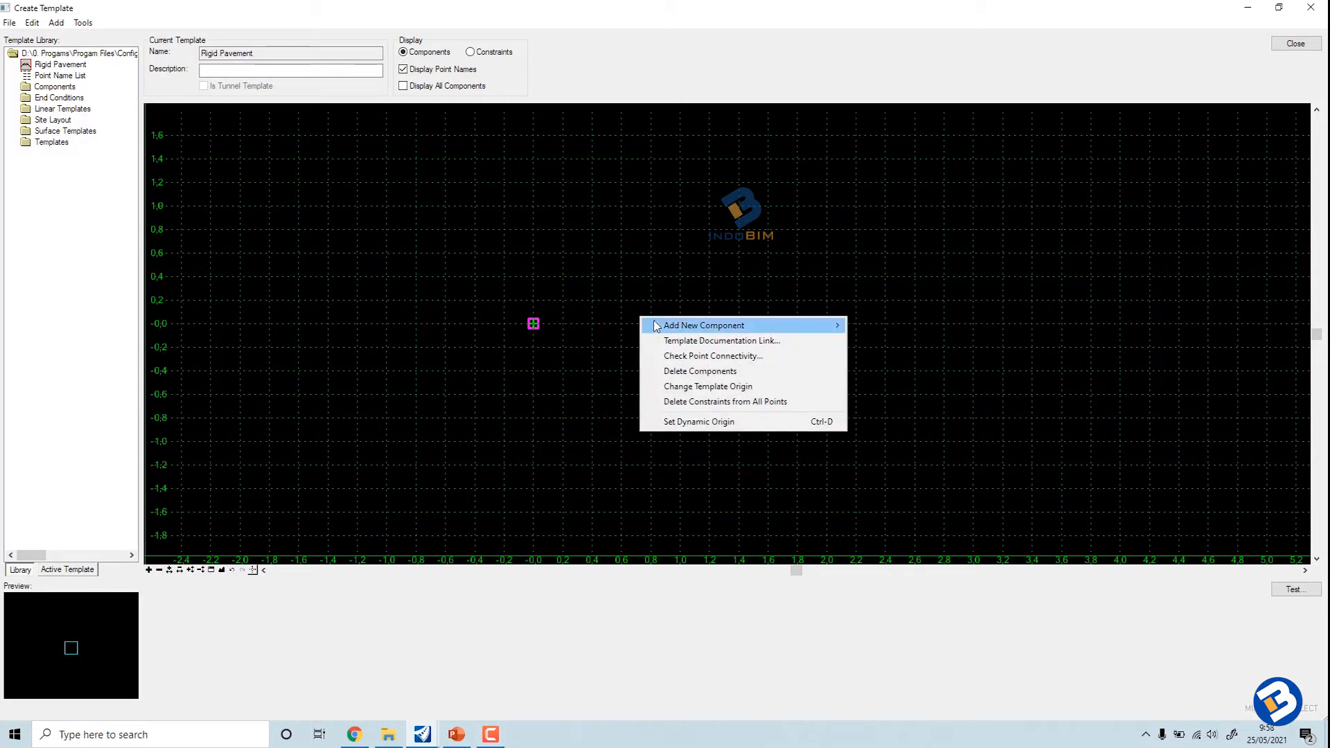
{"action": "mouse_move", "coordinate": [743, 327]}
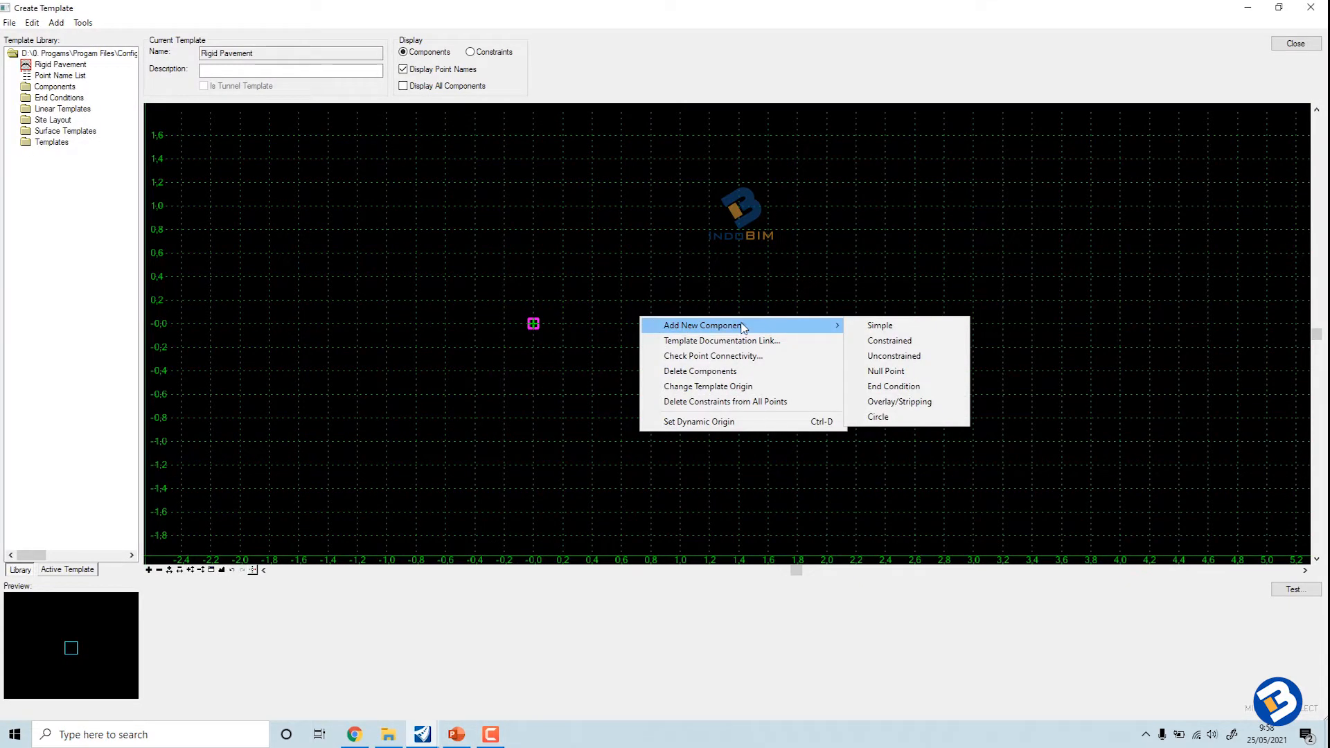
{"action": "left_click", "coordinate": [879, 325]}
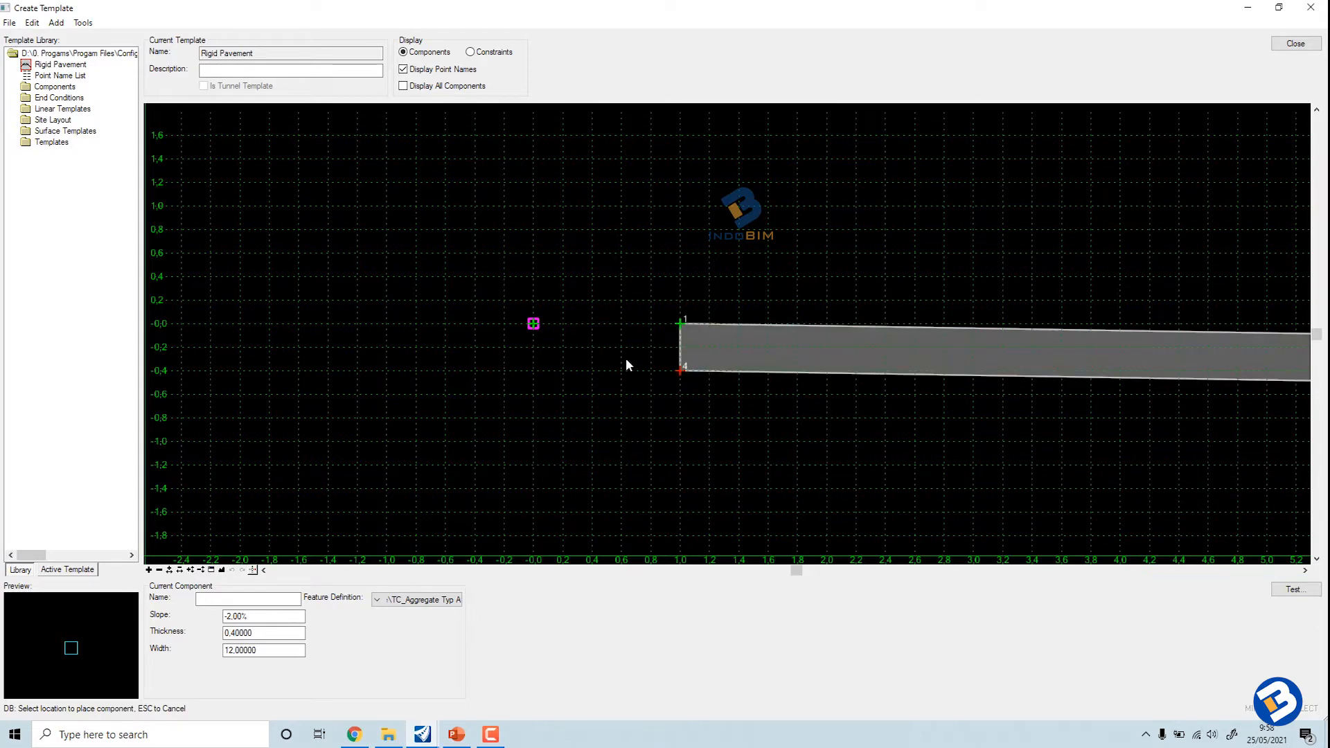
{"action": "right_click", "coordinate": [617, 365]}
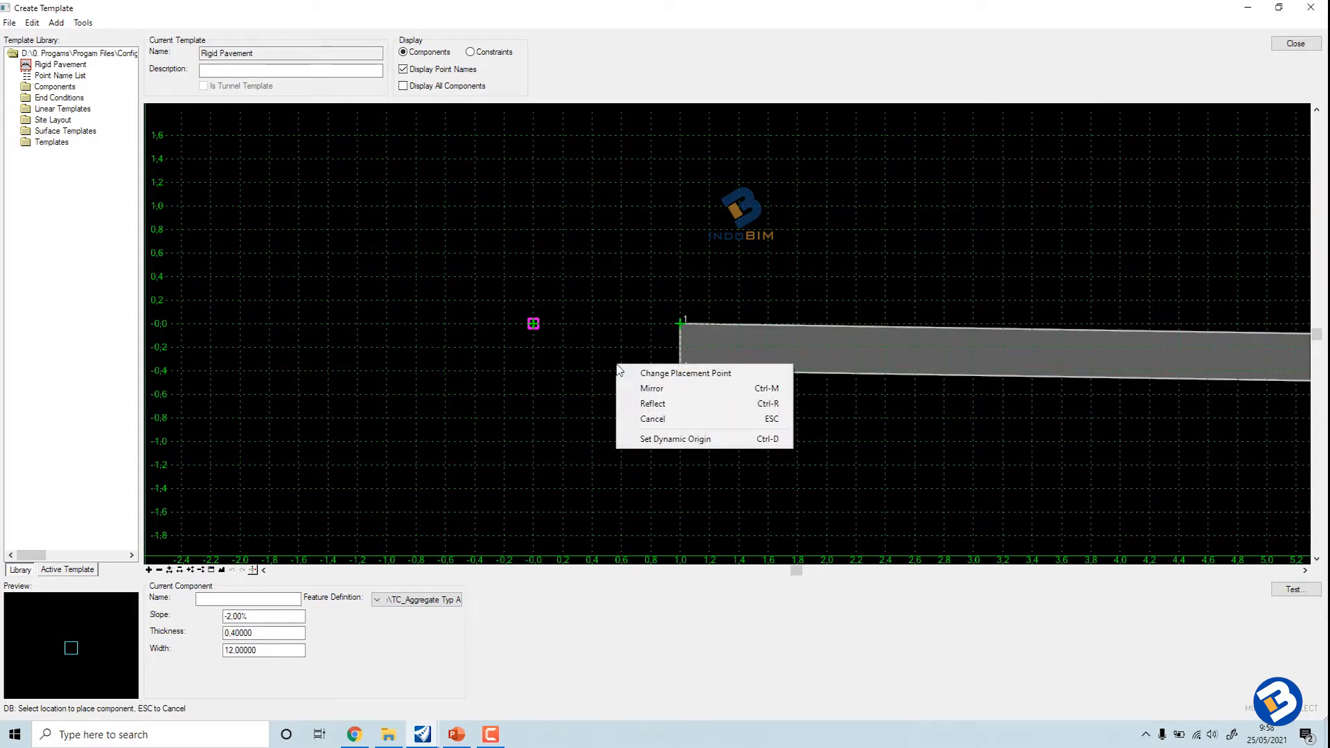
{"action": "left_click", "coordinate": [648, 419]}
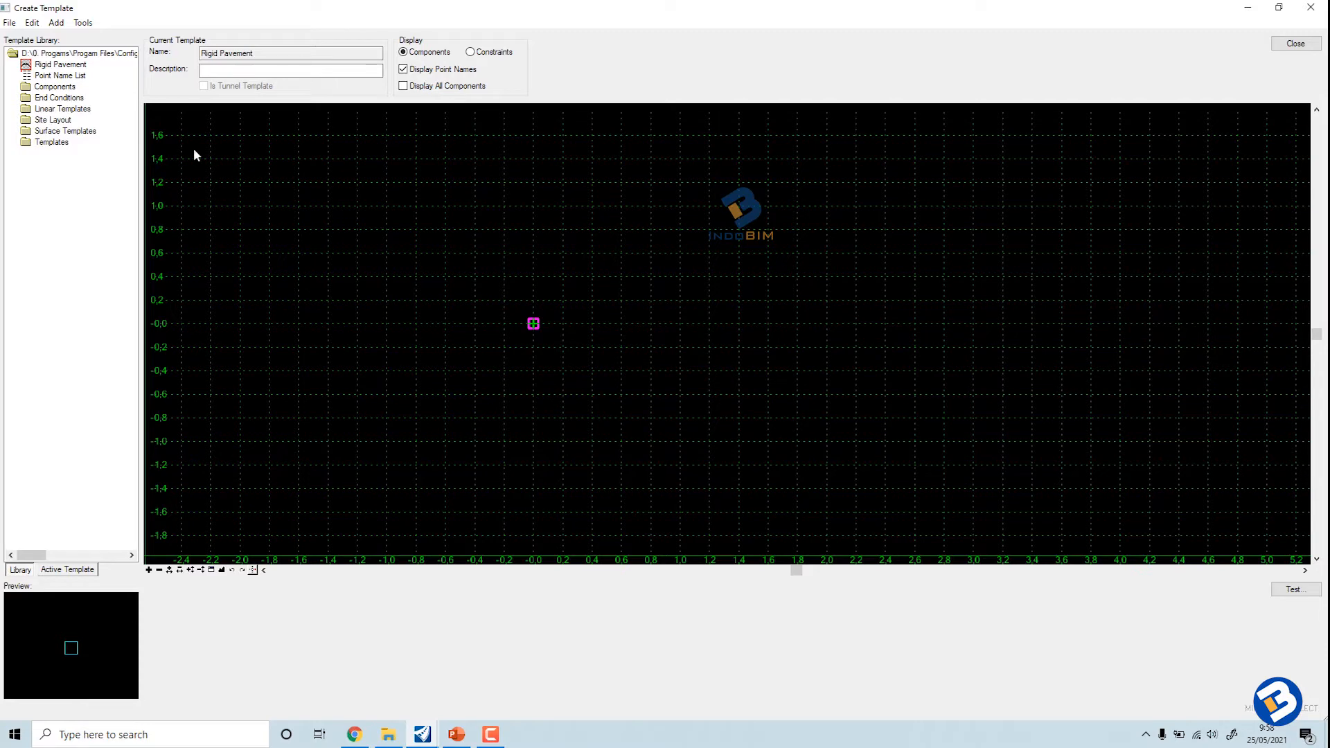
{"action": "left_click", "coordinate": [84, 23]}
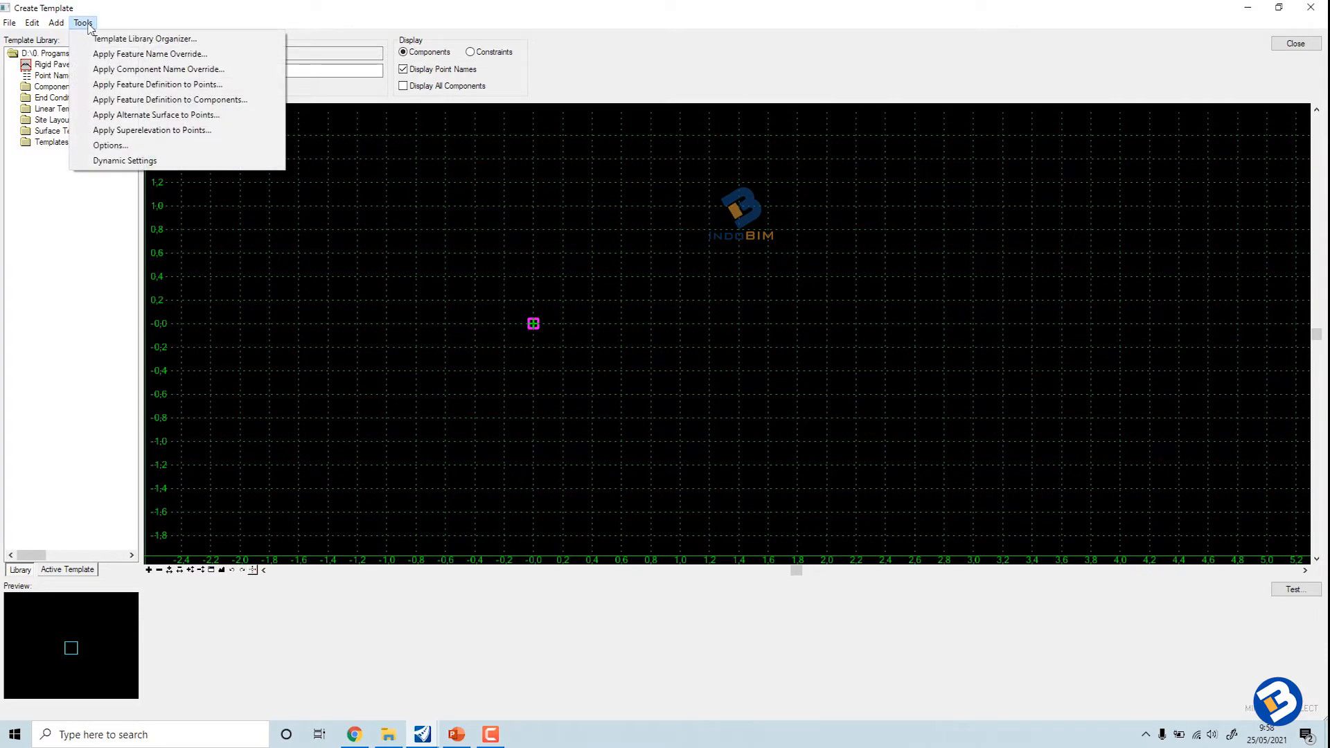
{"action": "left_click", "coordinate": [111, 146]}
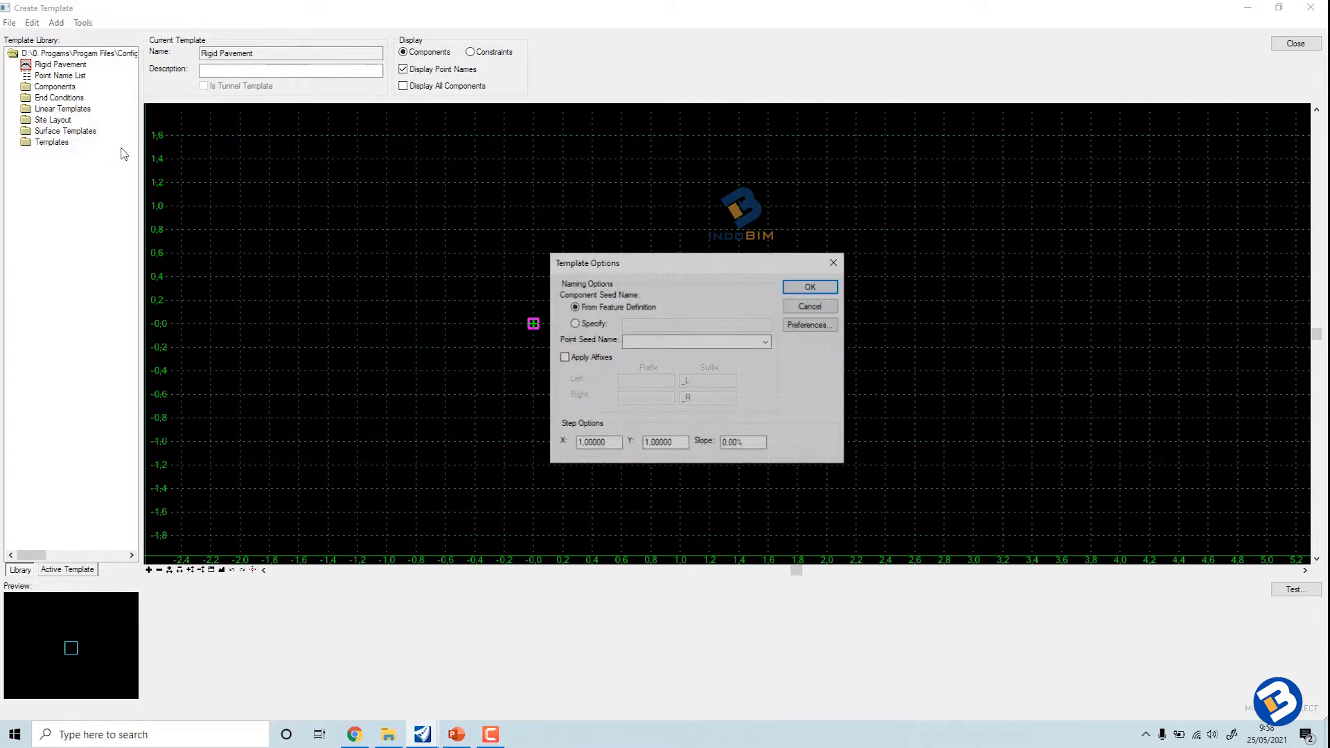
{"action": "left_click", "coordinate": [794, 309]}
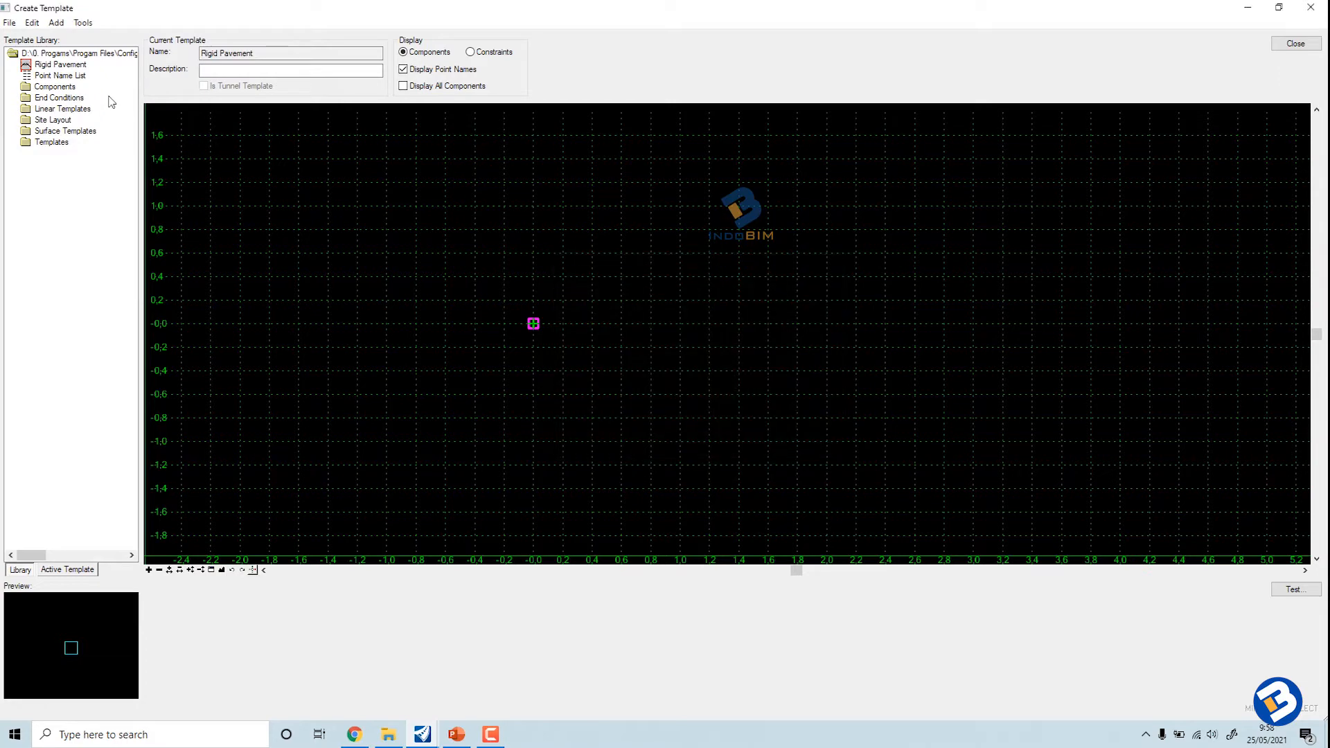
Step: Set both the X and Y steps to 0.10000 in the Dynamic Settings and close them
{"action": "left_click", "coordinate": [83, 23]}
{"action": "left_click", "coordinate": [124, 160]}
{"action": "left_click", "coordinate": [407, 351]}
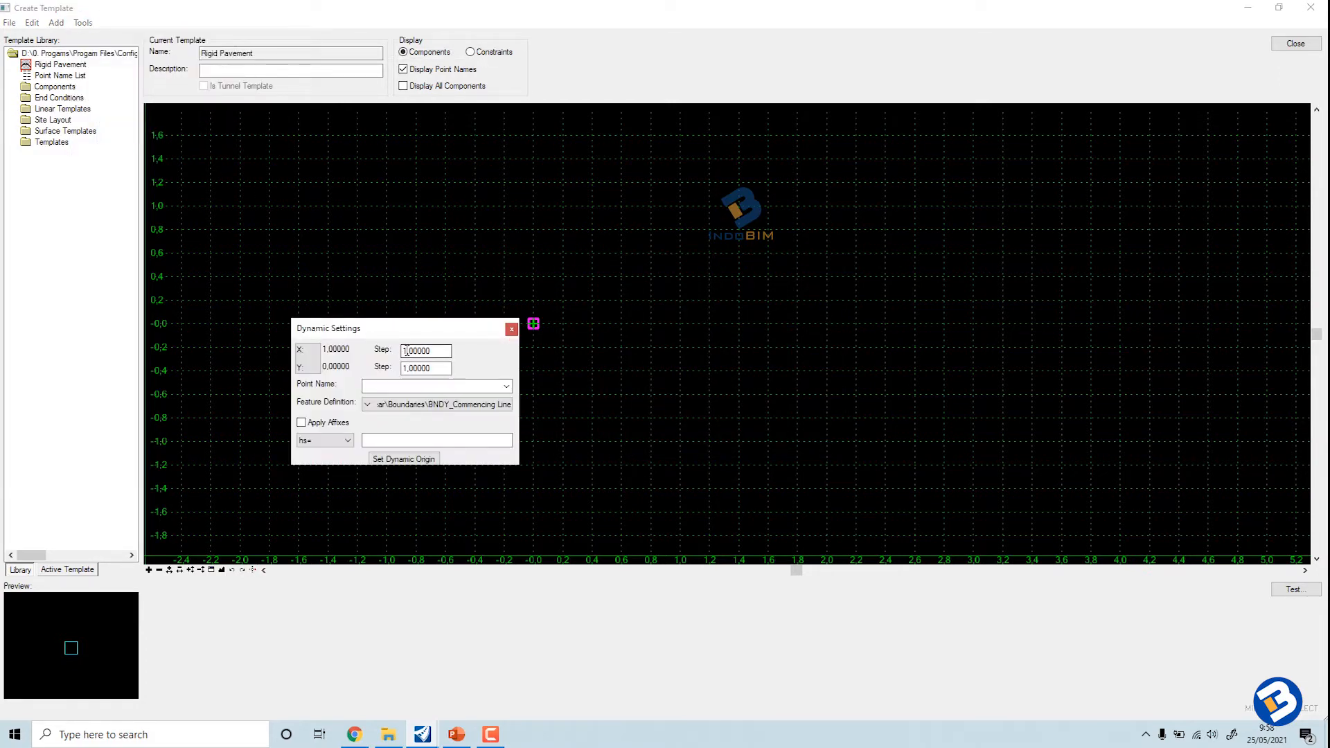
{"action": "left_click_drag", "start_coordinate": [402, 351], "coordinate": [406, 348]}
{"action": "left_click", "coordinate": [405, 369]}
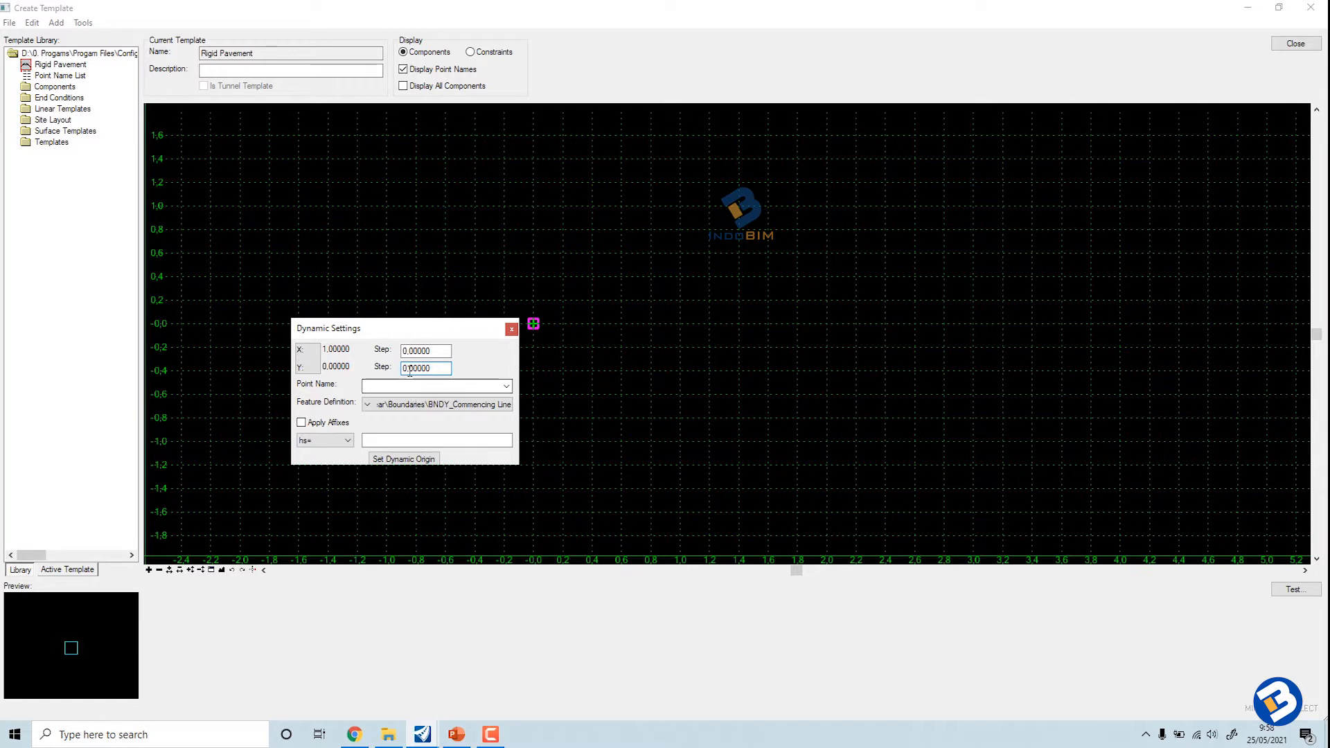
{"action": "type", "text": "0"}
{"action": "key", "text": "Right"}
{"action": "type", "text": "1"}
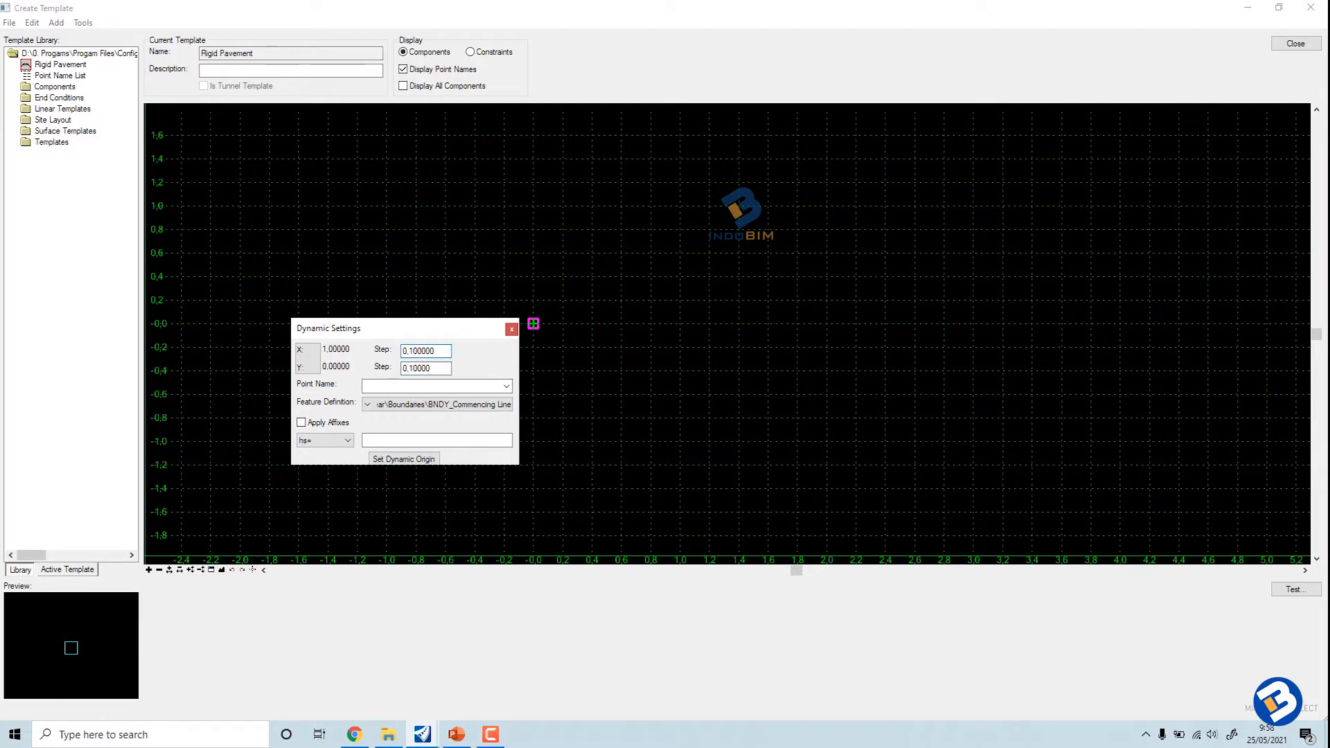
{"action": "left_click", "coordinate": [424, 368]}
{"action": "left_click", "coordinate": [423, 460]}
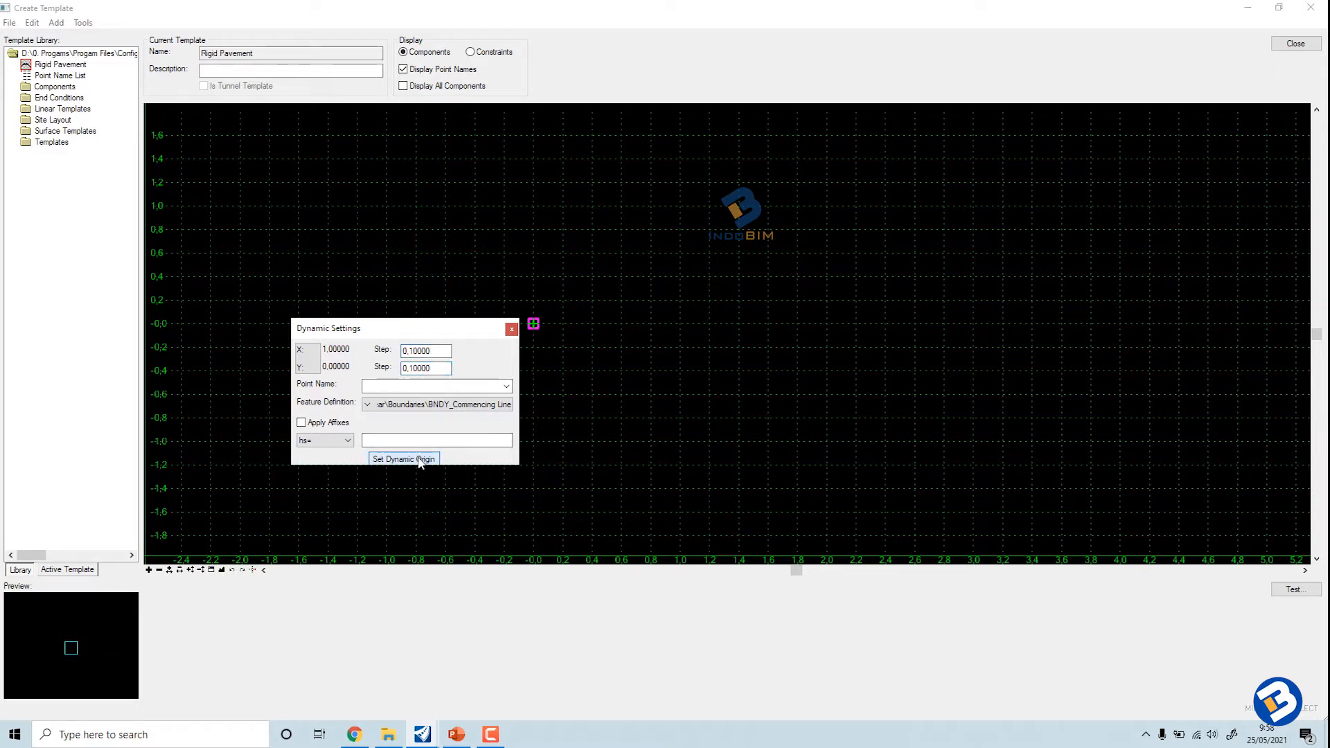
{"action": "left_click", "coordinate": [511, 328]}
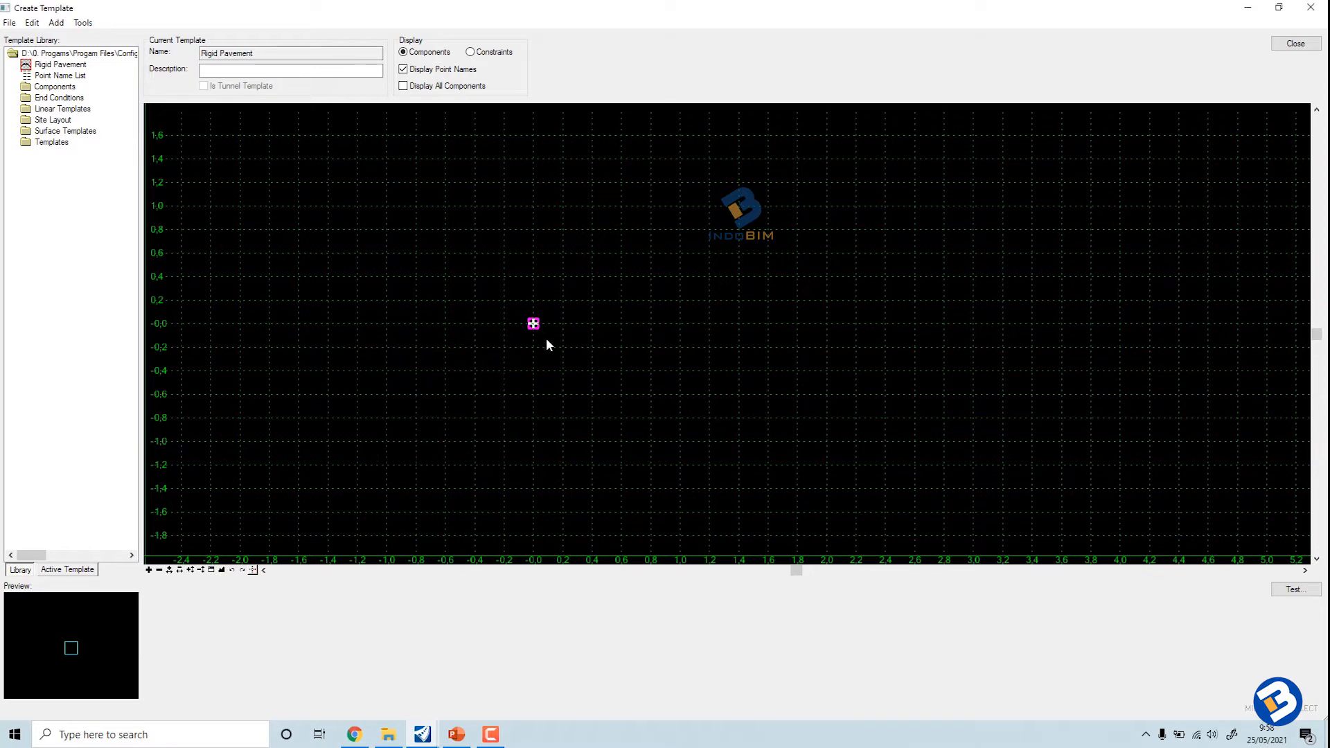
Step: Check the rigid pavement layer in the PowerPoint drawing and place a simple component at the origin with slope -2%, thickness 0.27 and width 12
{"action": "right_click", "coordinate": [589, 291]}
{"action": "mouse_move", "coordinate": [635, 303]}
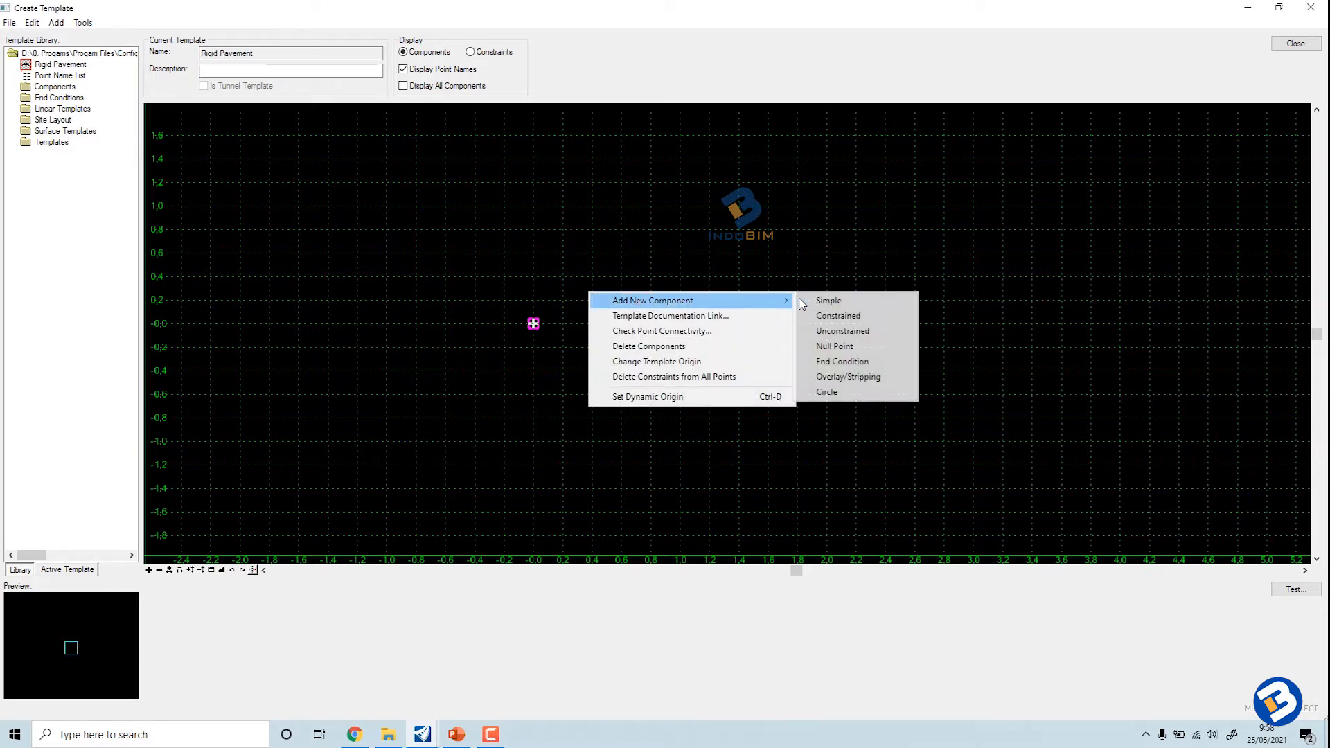
{"action": "left_click", "coordinate": [821, 299]}
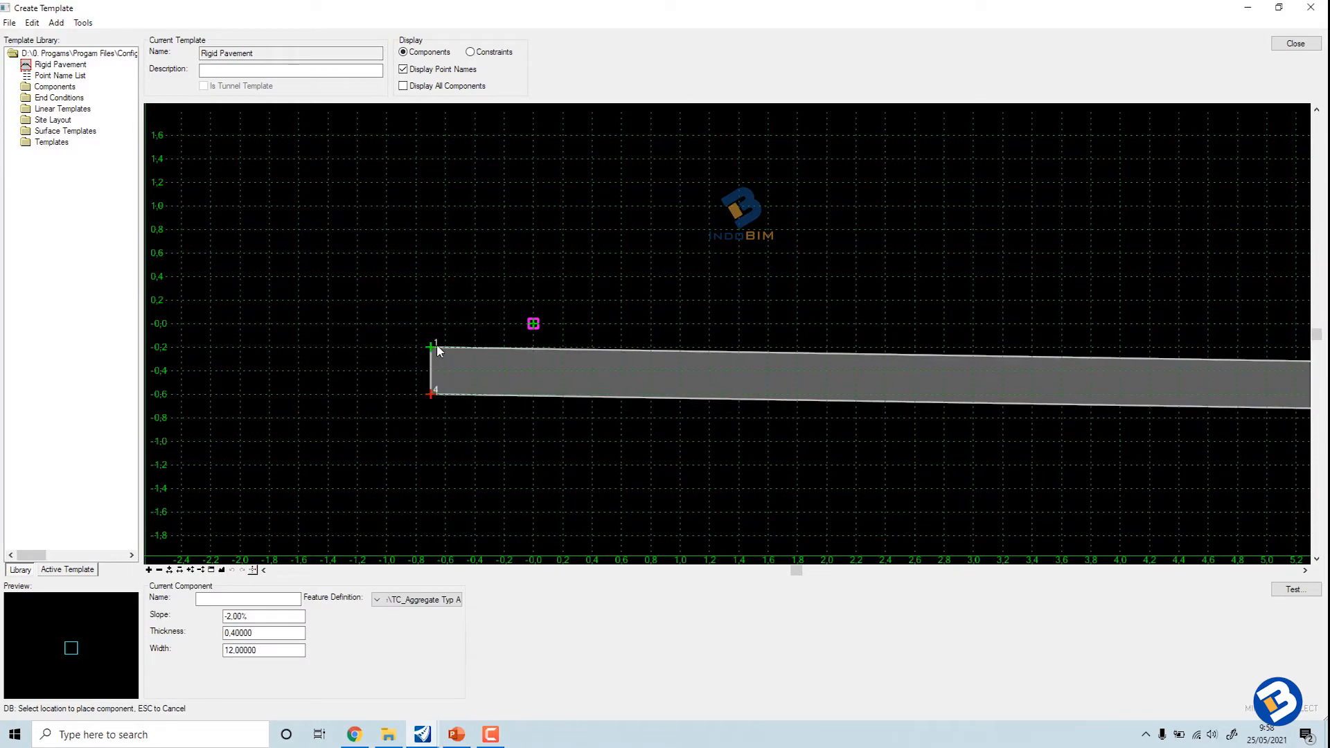
{"action": "left_click", "coordinate": [401, 323]}
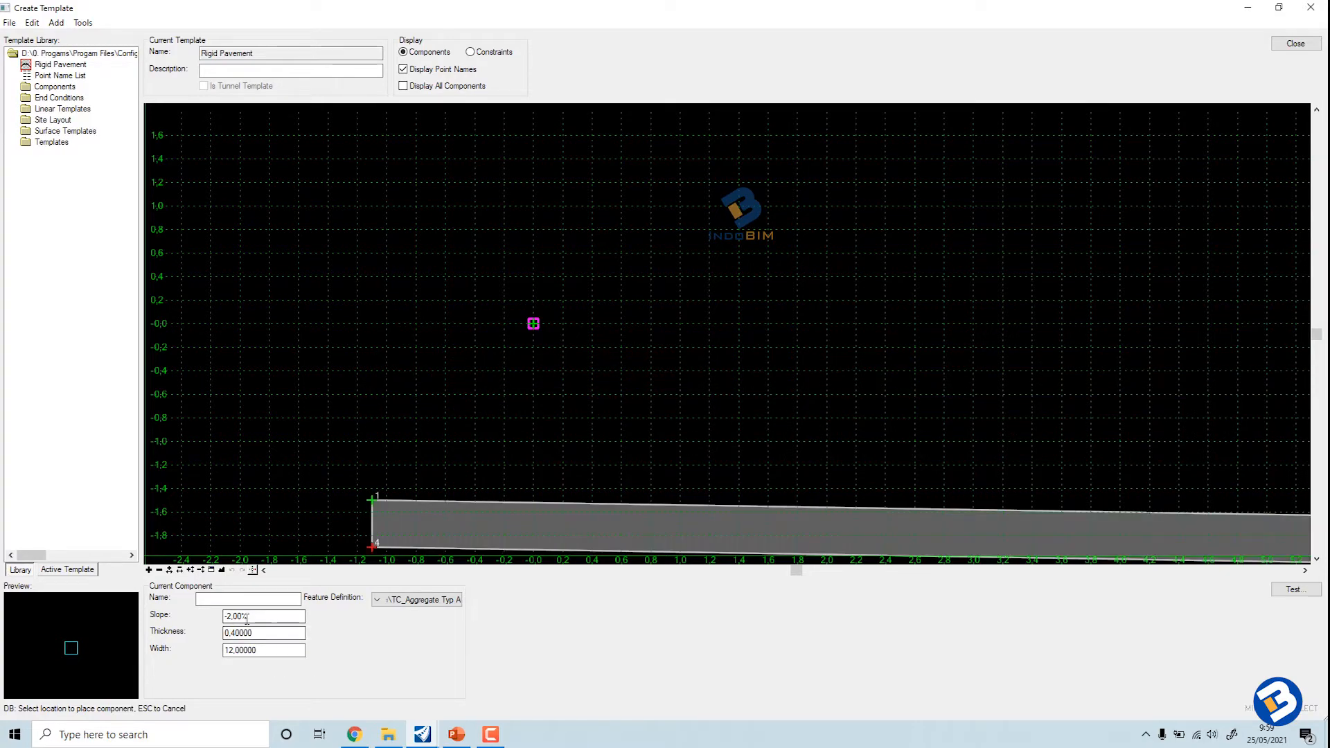
{"action": "left_click", "coordinate": [457, 736]}
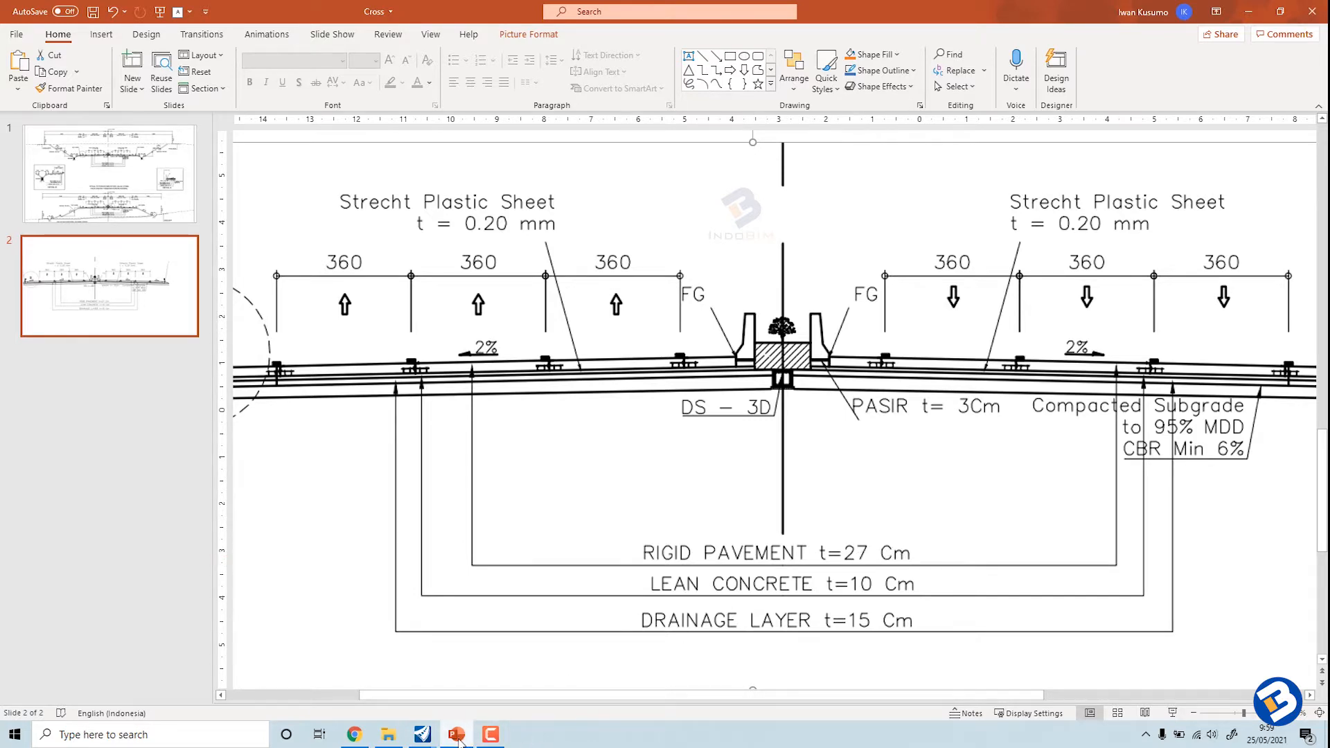
{"action": "left_click", "coordinate": [457, 737]}
{"action": "left_click", "coordinate": [459, 738]}
{"action": "left_click", "coordinate": [470, 737]}
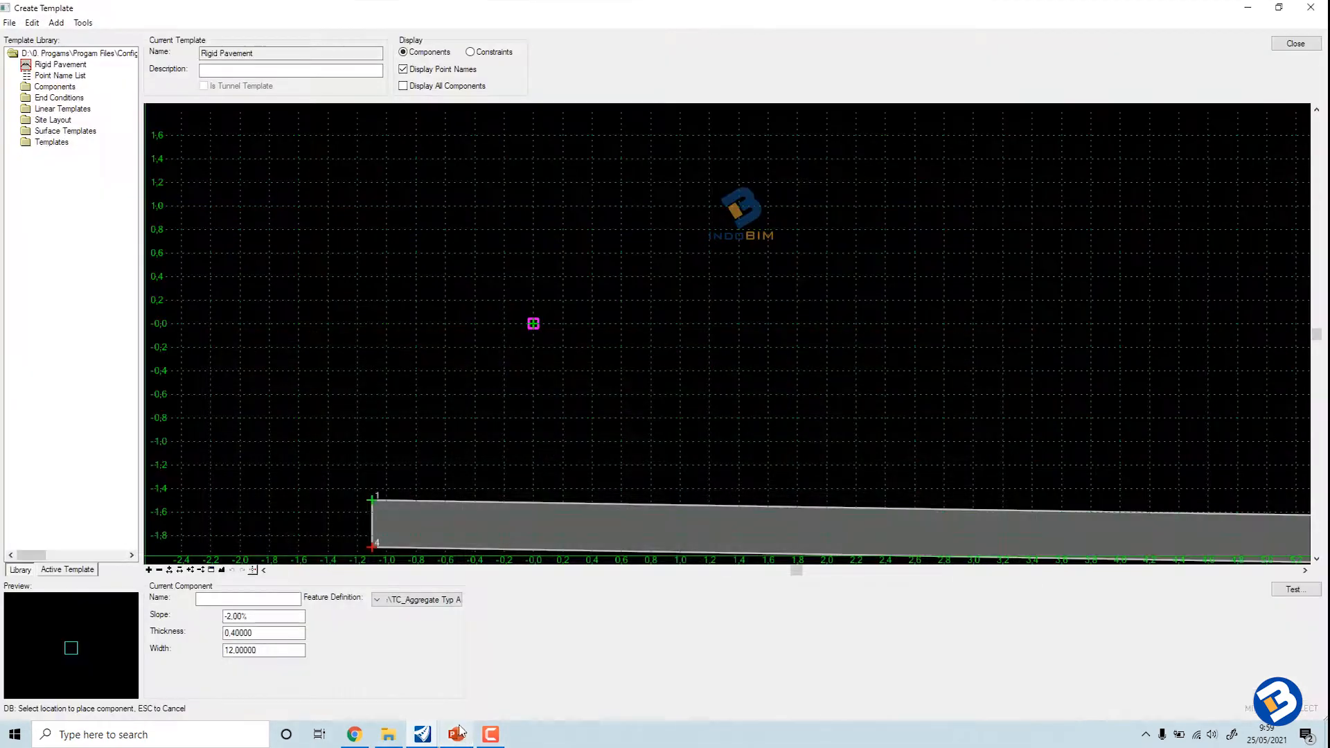
{"action": "left_click", "coordinate": [236, 634]}
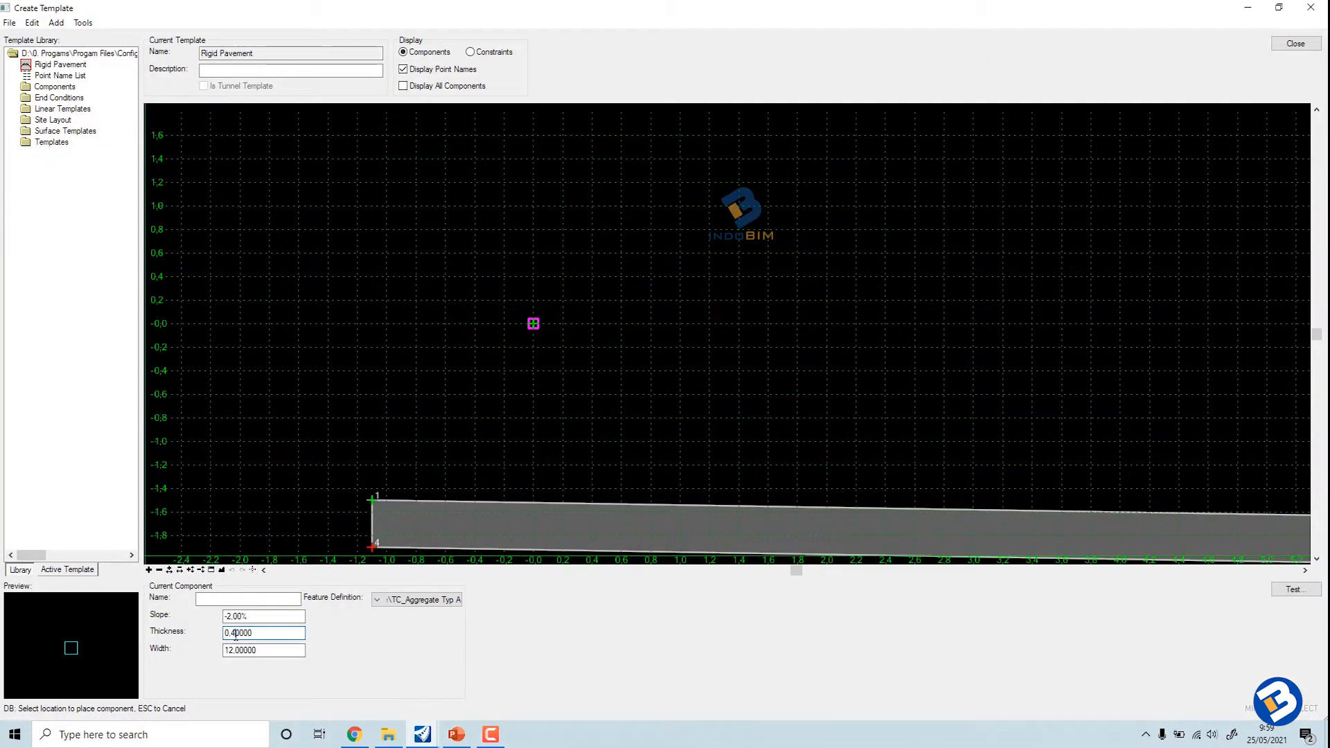
{"action": "left_click_drag", "start_coordinate": [233, 634], "coordinate": [238, 636]}
{"action": "left_click", "coordinate": [264, 651]}
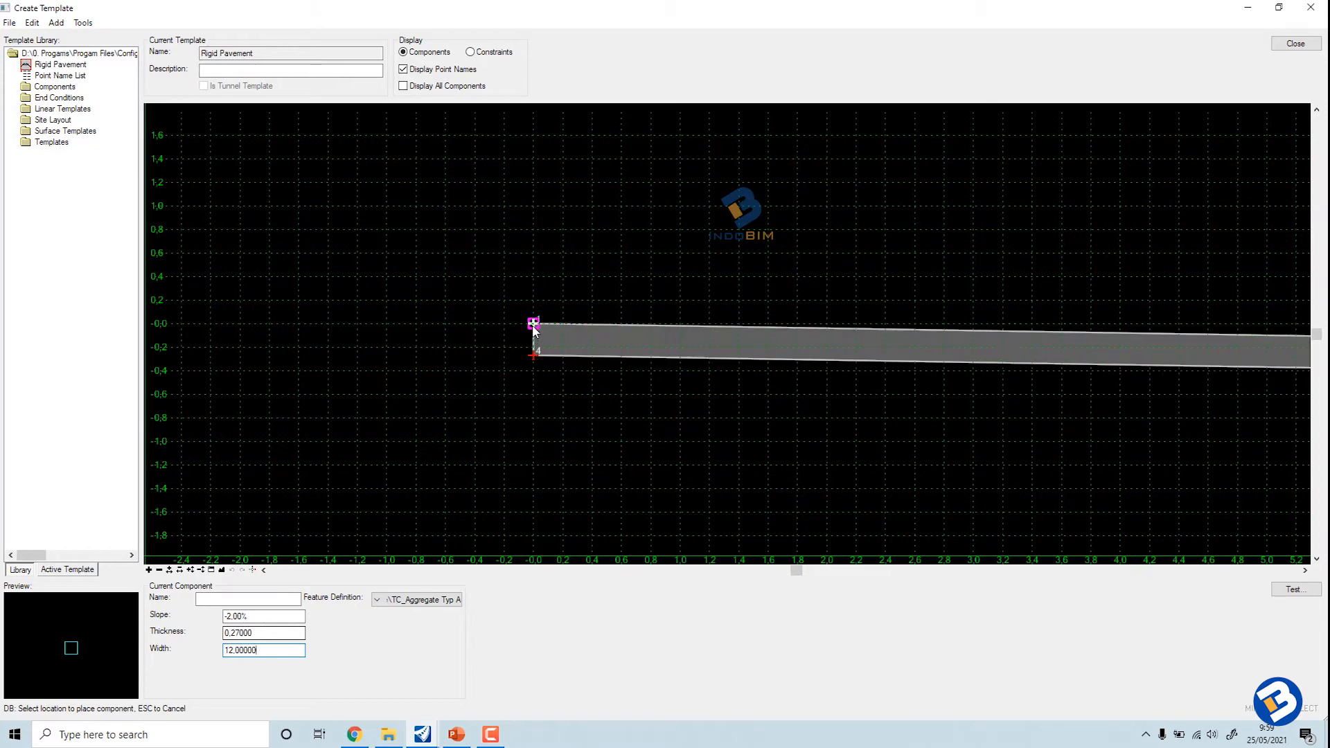
{"action": "left_click", "coordinate": [533, 326]}
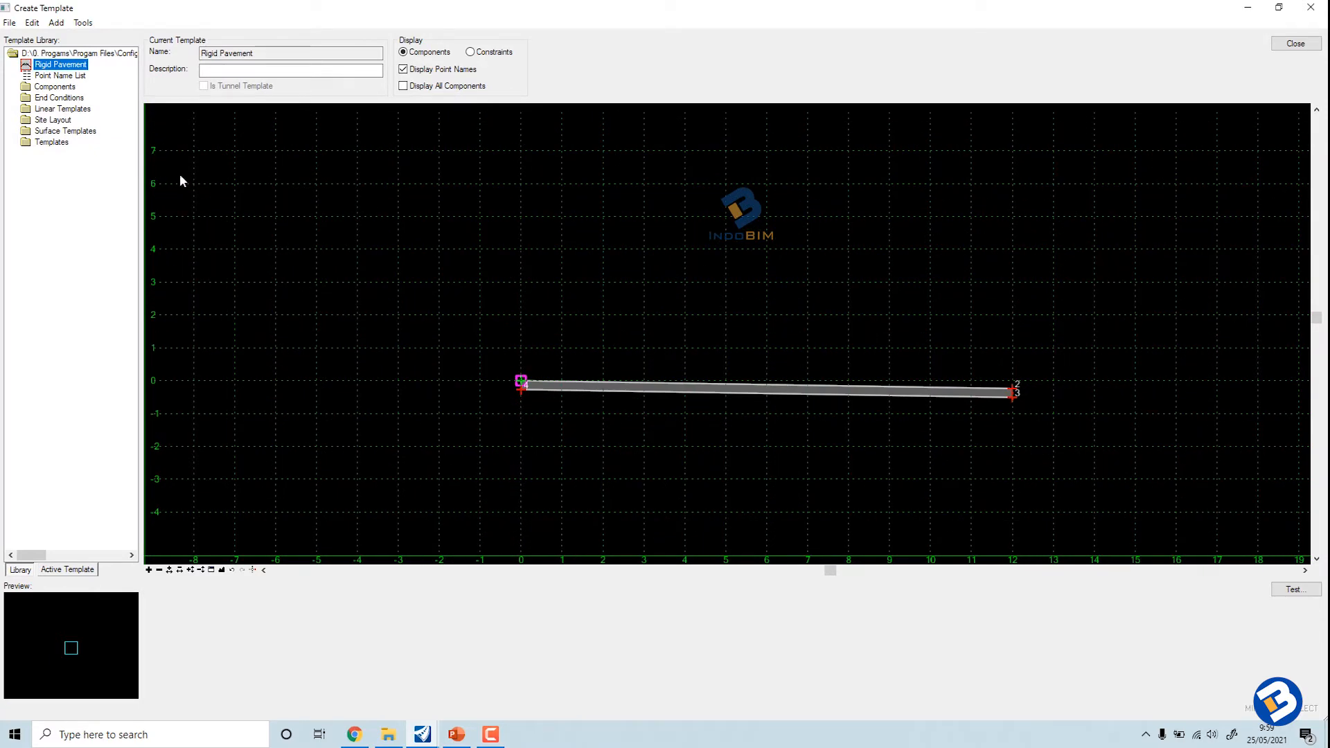
Step: Check the lean concrete layer in the PowerPoint drawing, return to the template editor and create a new template at the library root
{"action": "right_click", "coordinate": [79, 54]}
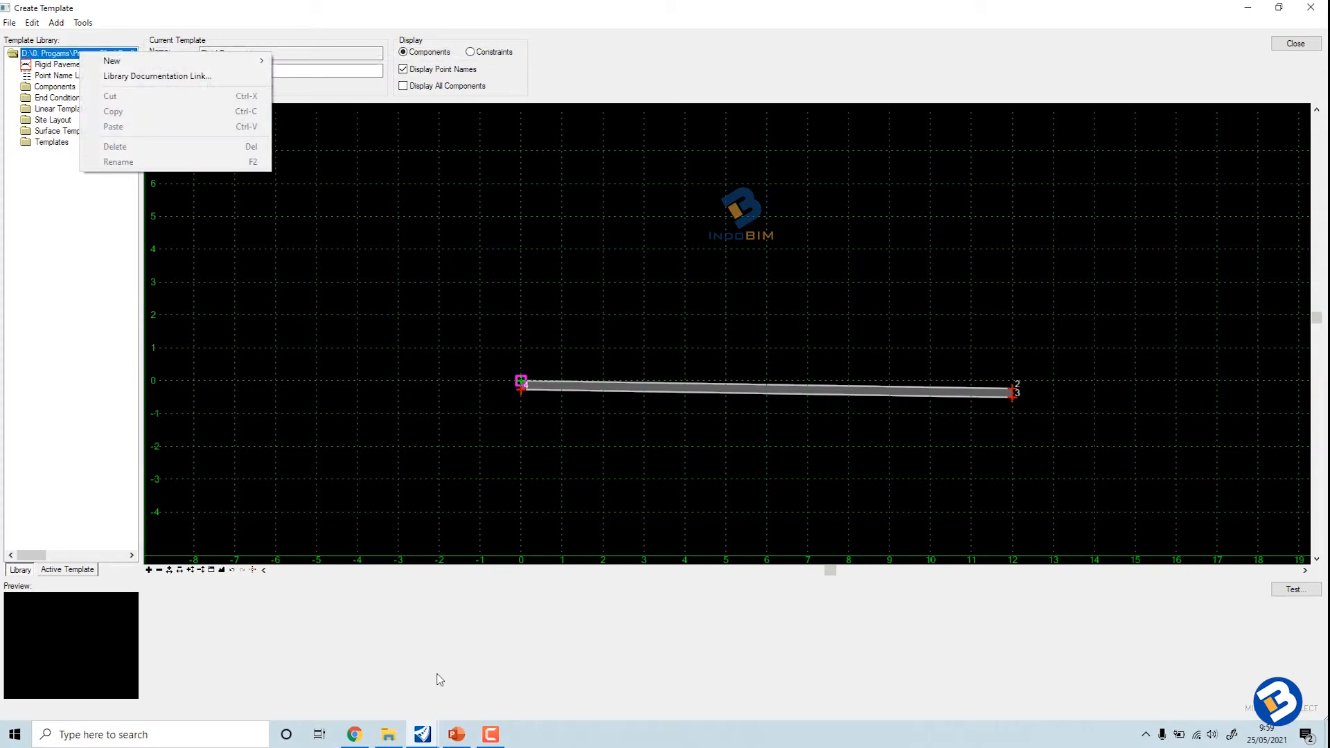
{"action": "left_click", "coordinate": [456, 736]}
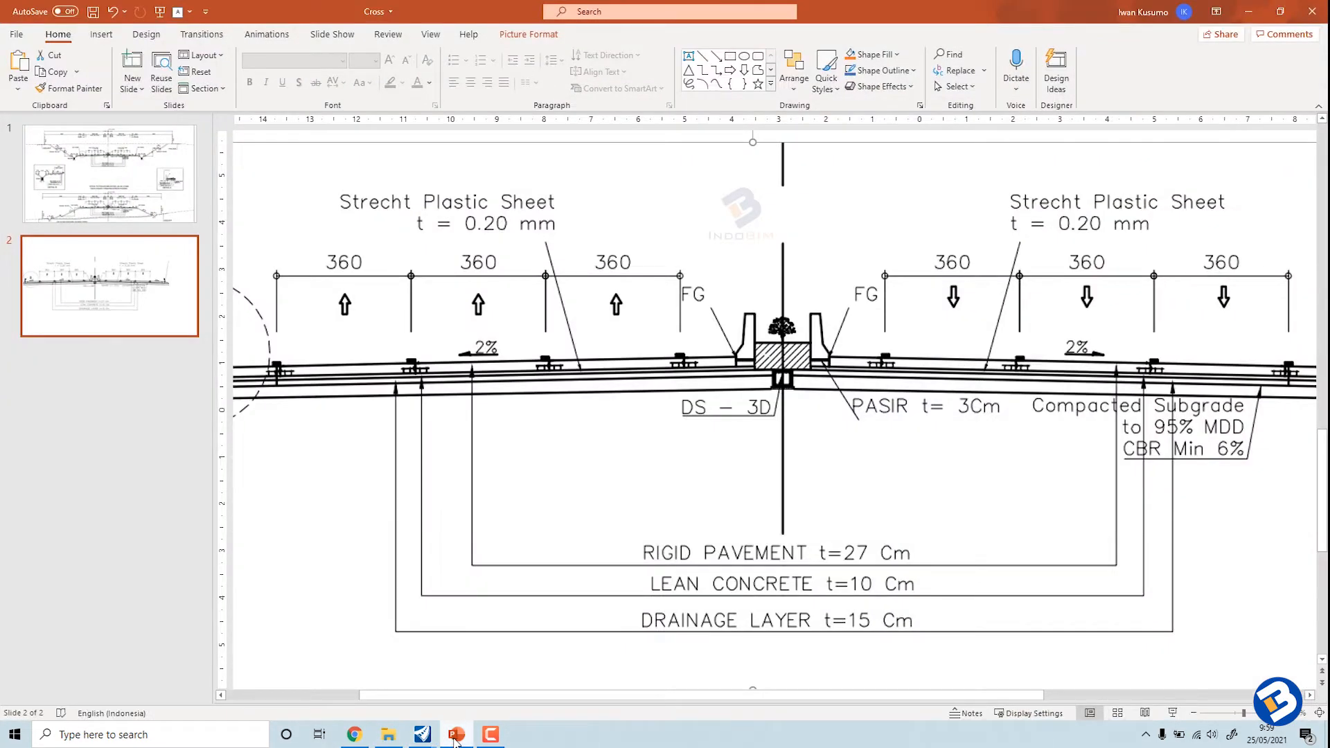
{"action": "left_click", "coordinate": [456, 737]}
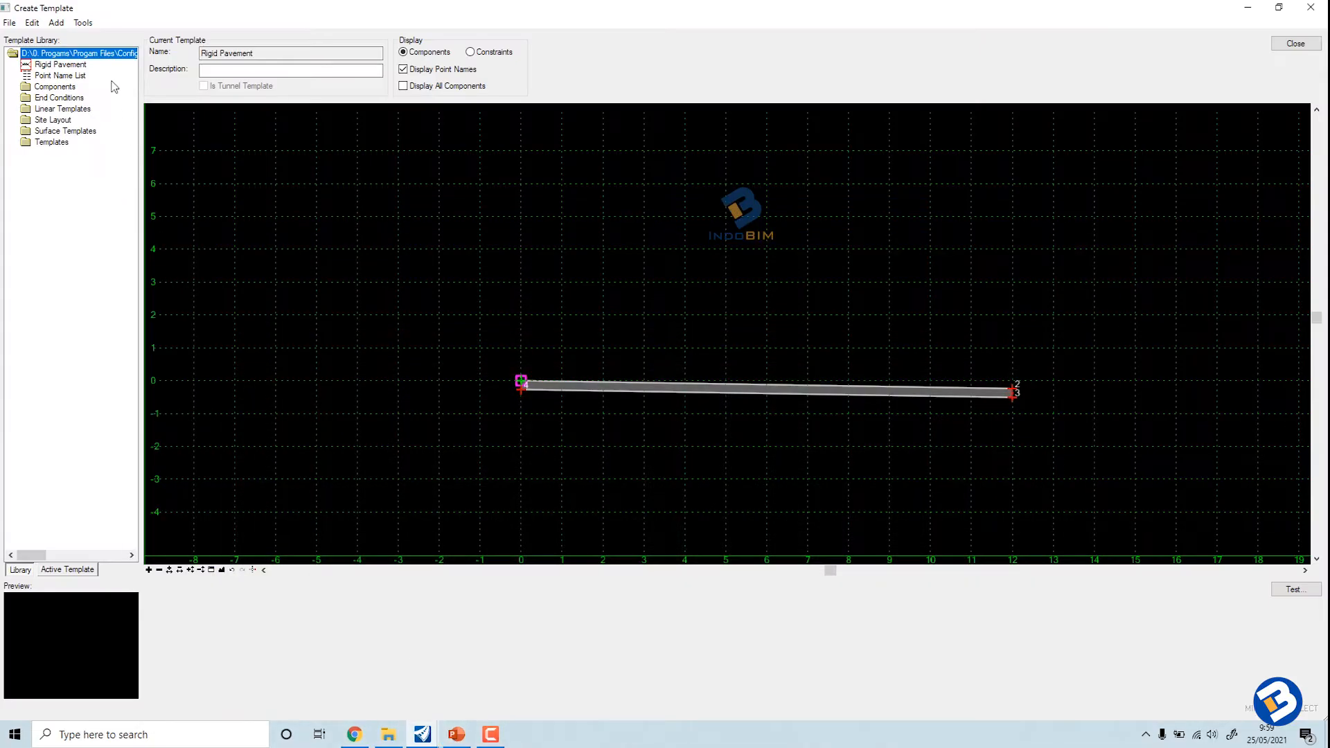
{"action": "right_click", "coordinate": [103, 56]}
{"action": "mouse_move", "coordinate": [132, 64]}
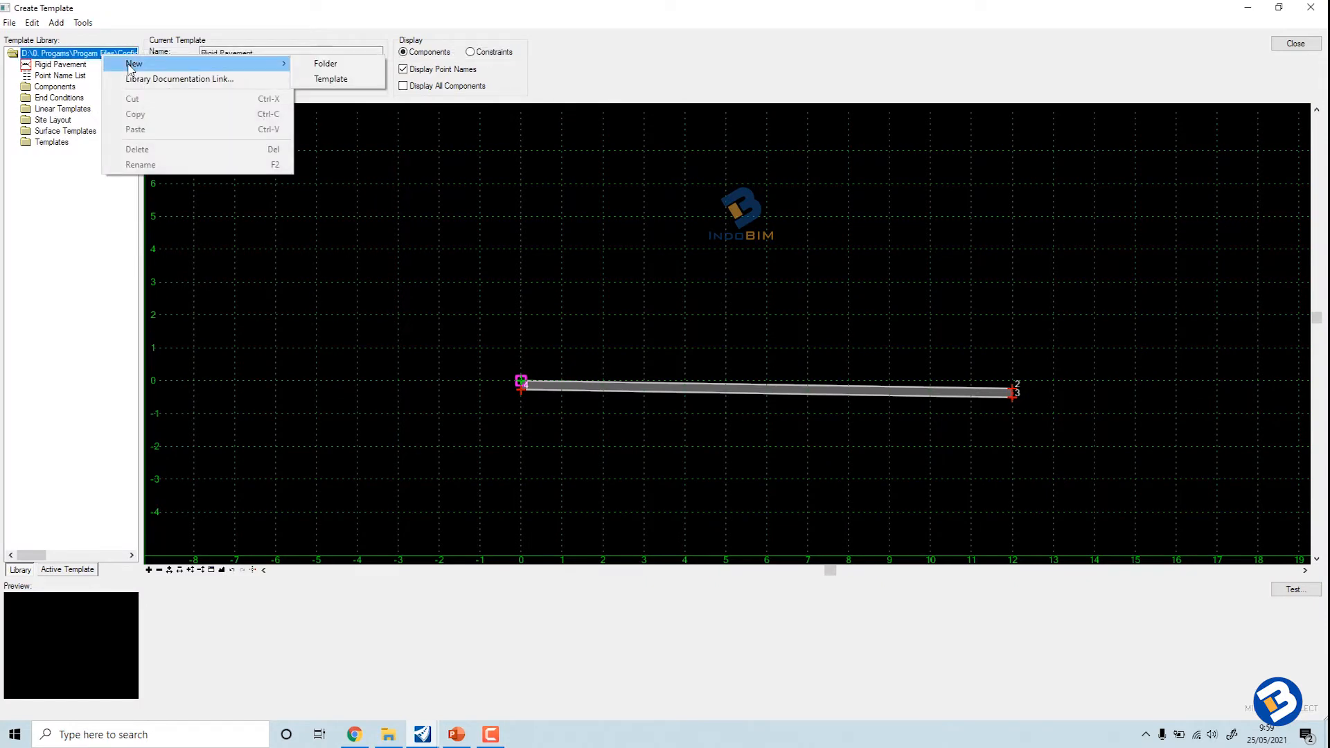
{"action": "left_click", "coordinate": [329, 80]}
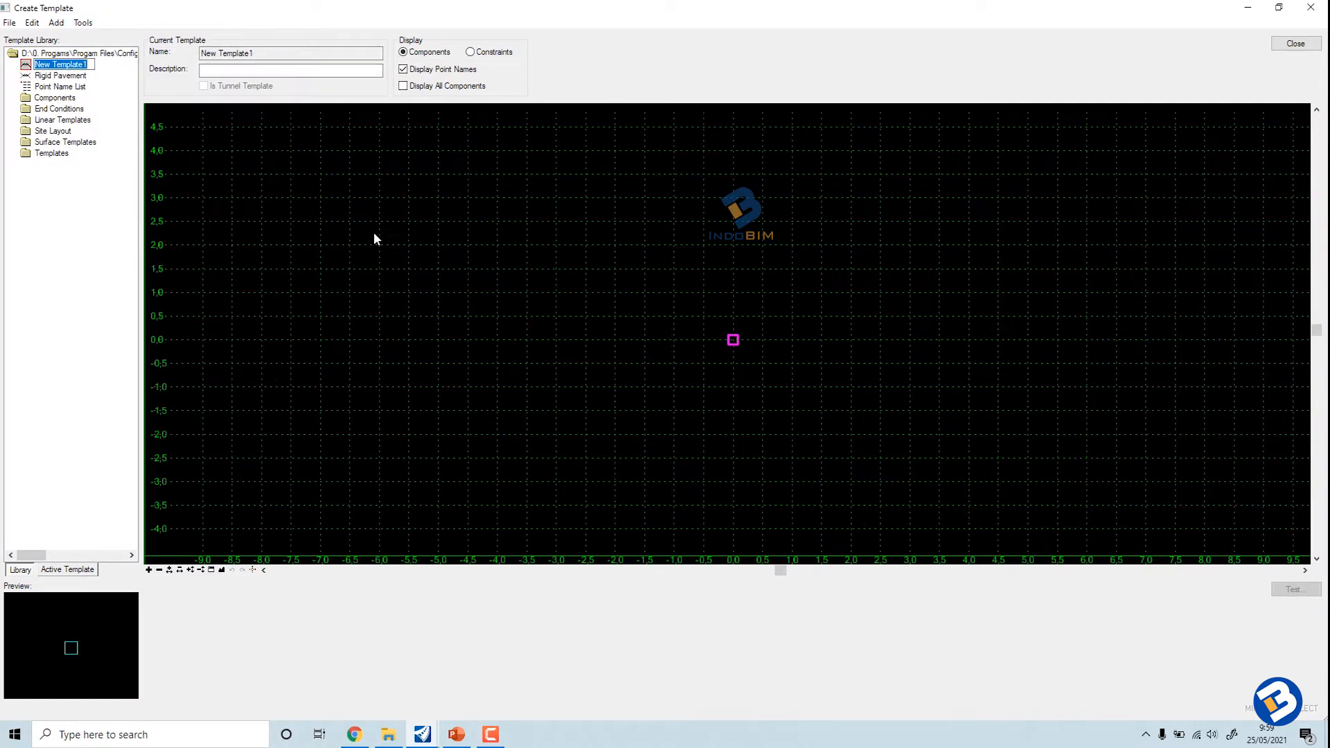
Step: Add a null point at the origin of the new template
{"action": "right_click", "coordinate": [617, 344]}
{"action": "mouse_move", "coordinate": [742, 354]}
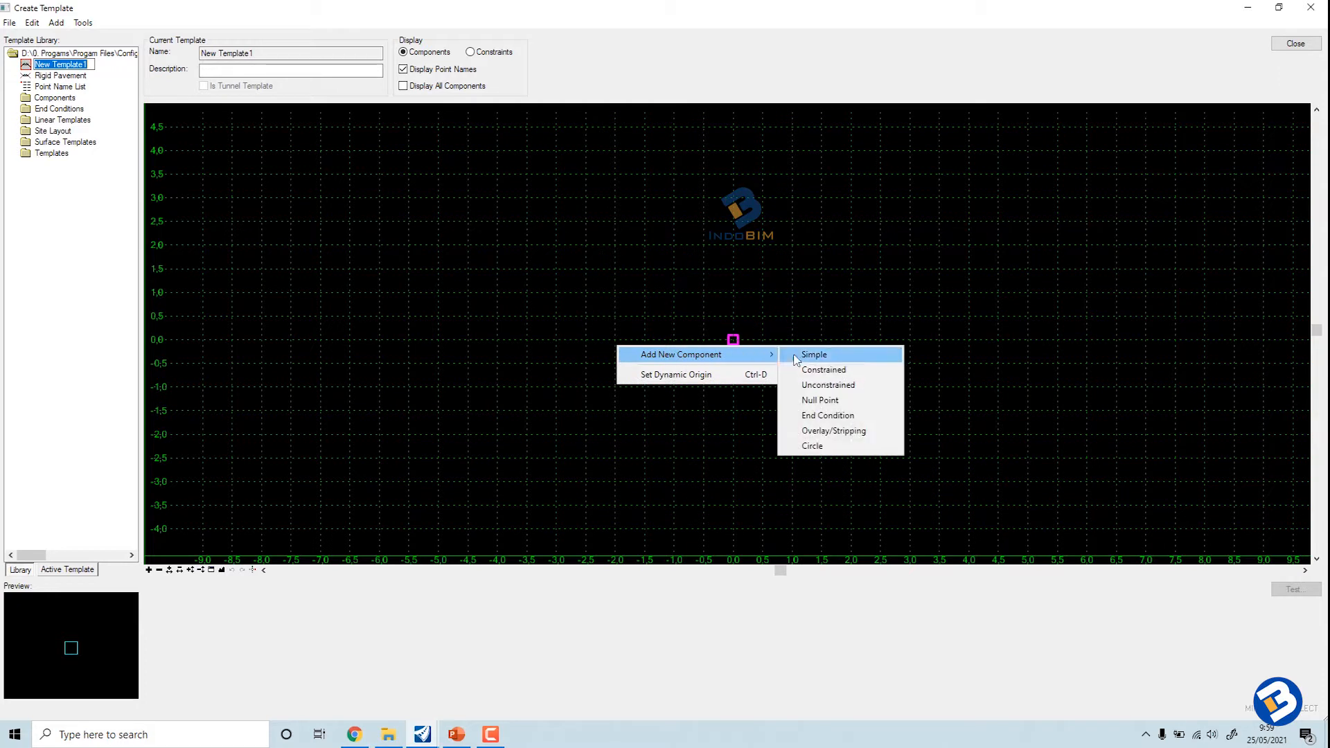
{"action": "left_click", "coordinate": [821, 400]}
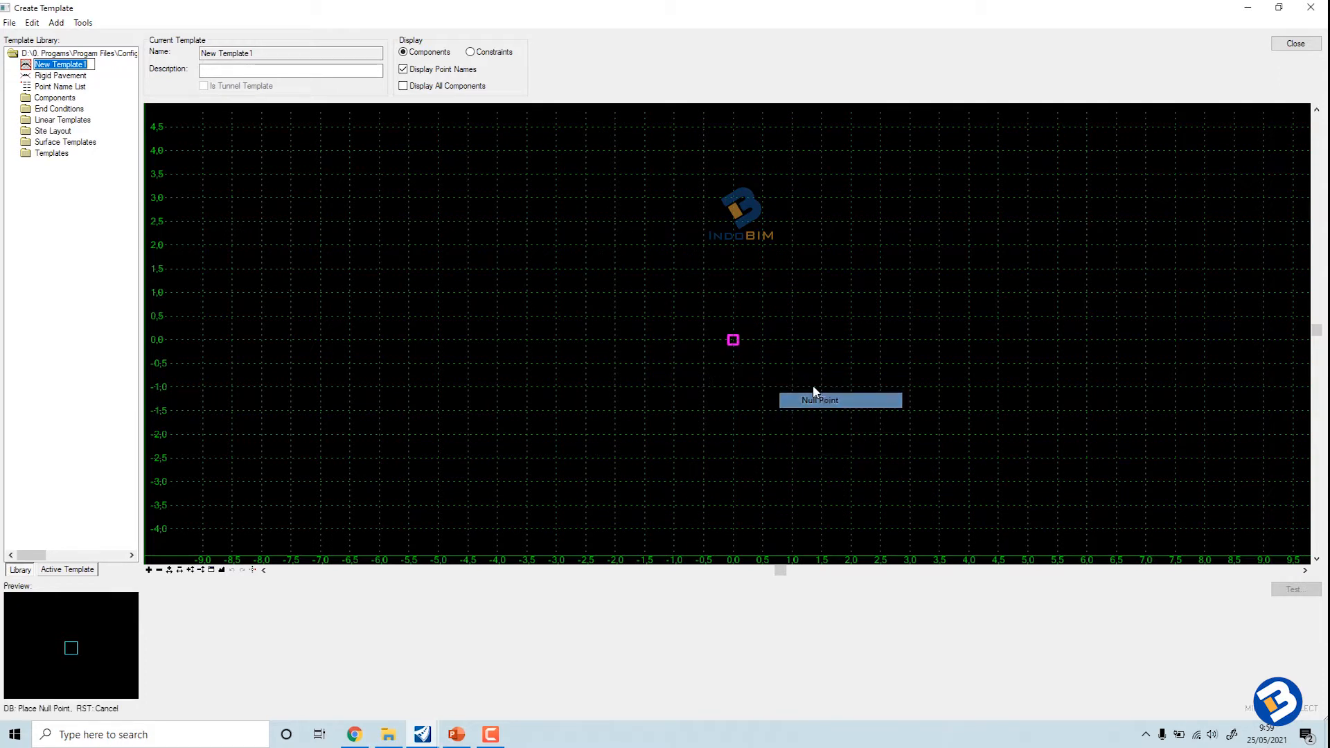
{"action": "left_click", "coordinate": [734, 340]}
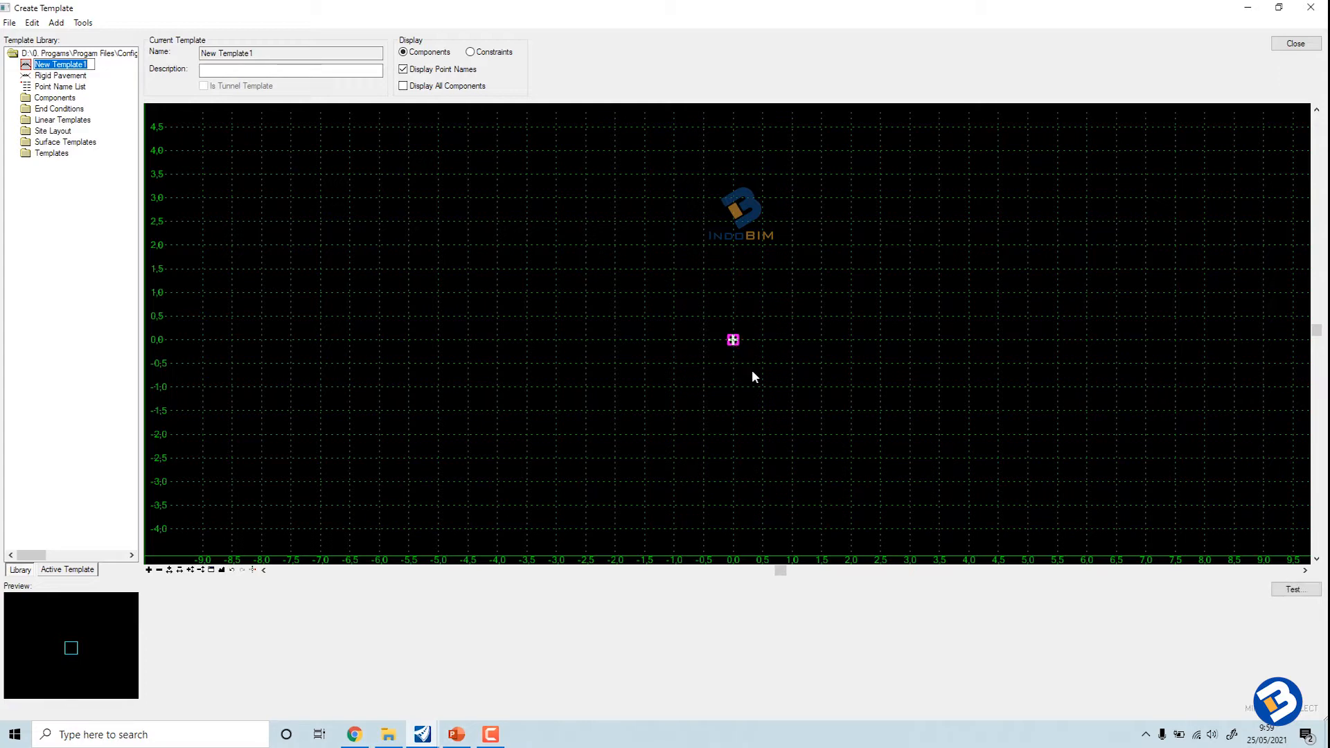
Step: Place a simple component for the lean concrete layer at the null point, with slope -2%, thickness 0.10 and width 12
{"action": "scroll", "coordinate": [753, 371], "scroll_direction": "up", "scroll_amount": 2}
{"action": "middle_click_drag", "start_coordinate": [737, 372], "coordinate": [467, 365]}
{"action": "right_click", "coordinate": [580, 332]}
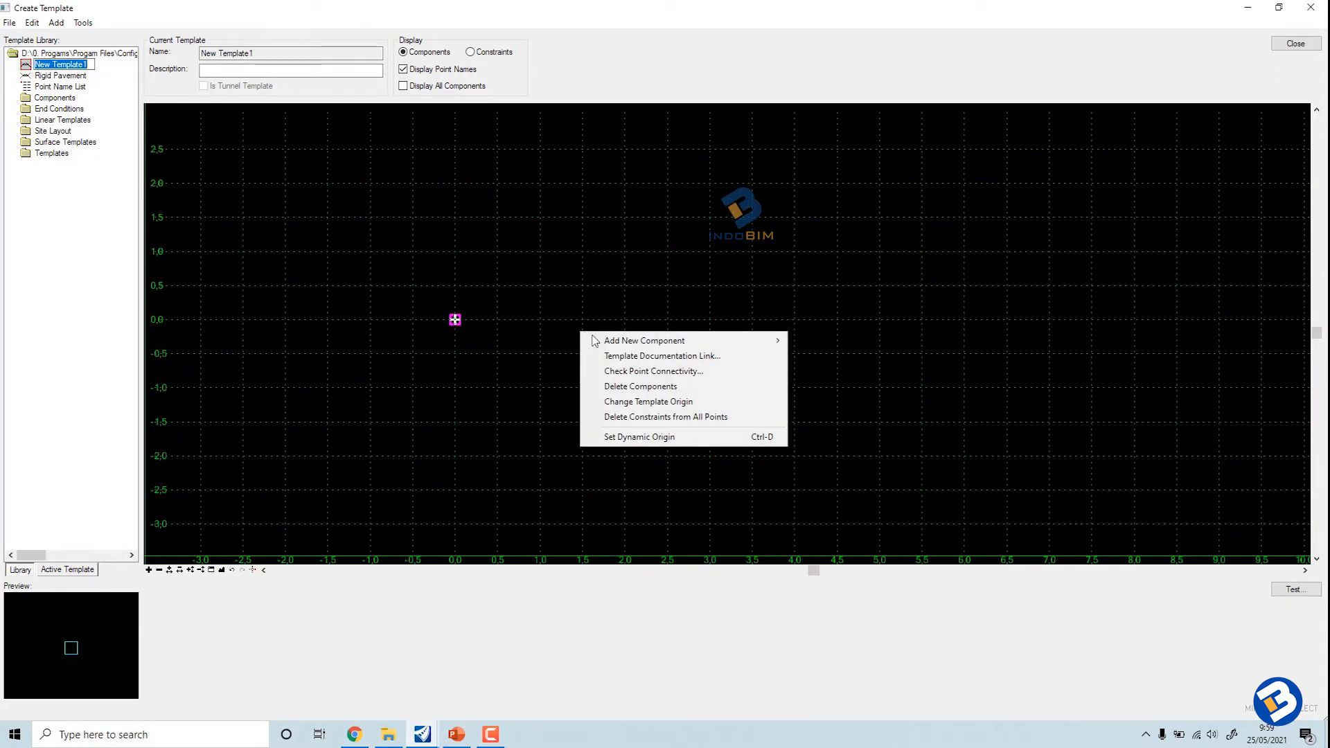
{"action": "mouse_move", "coordinate": [596, 341]}
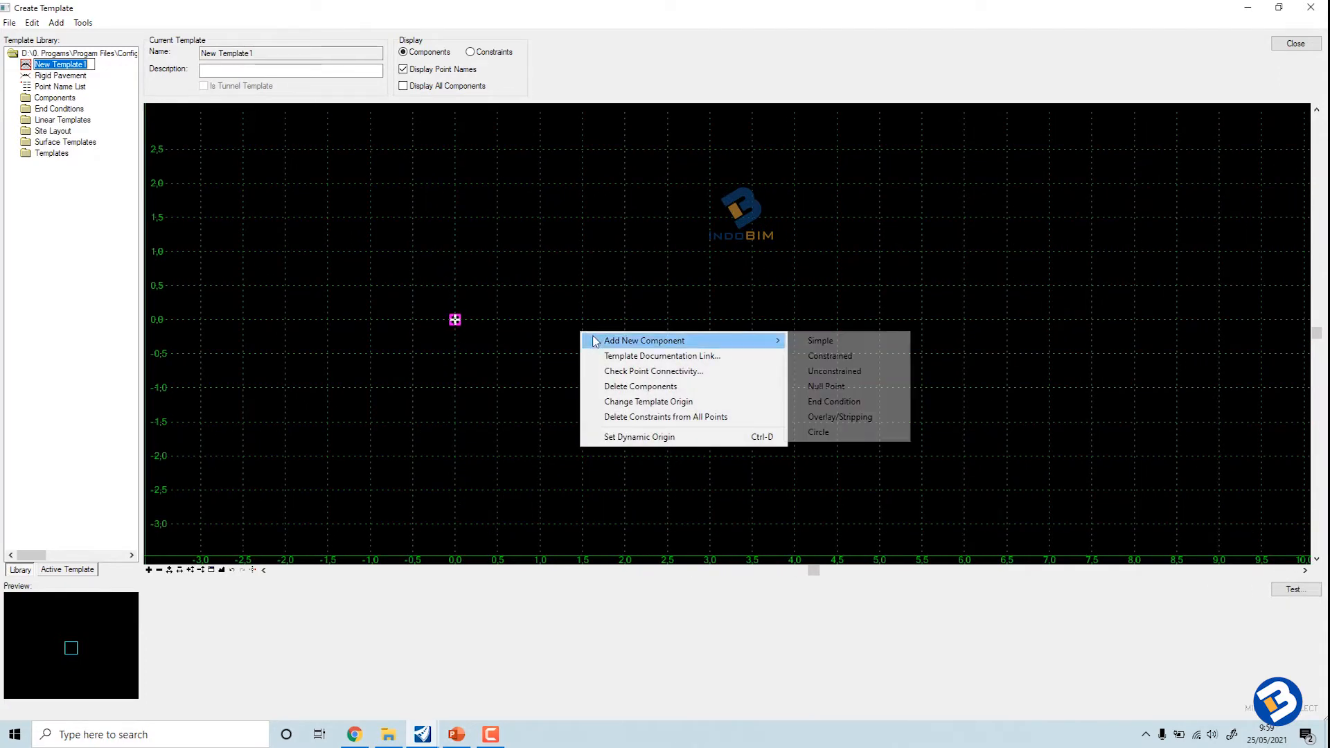
{"action": "left_click", "coordinate": [816, 341]}
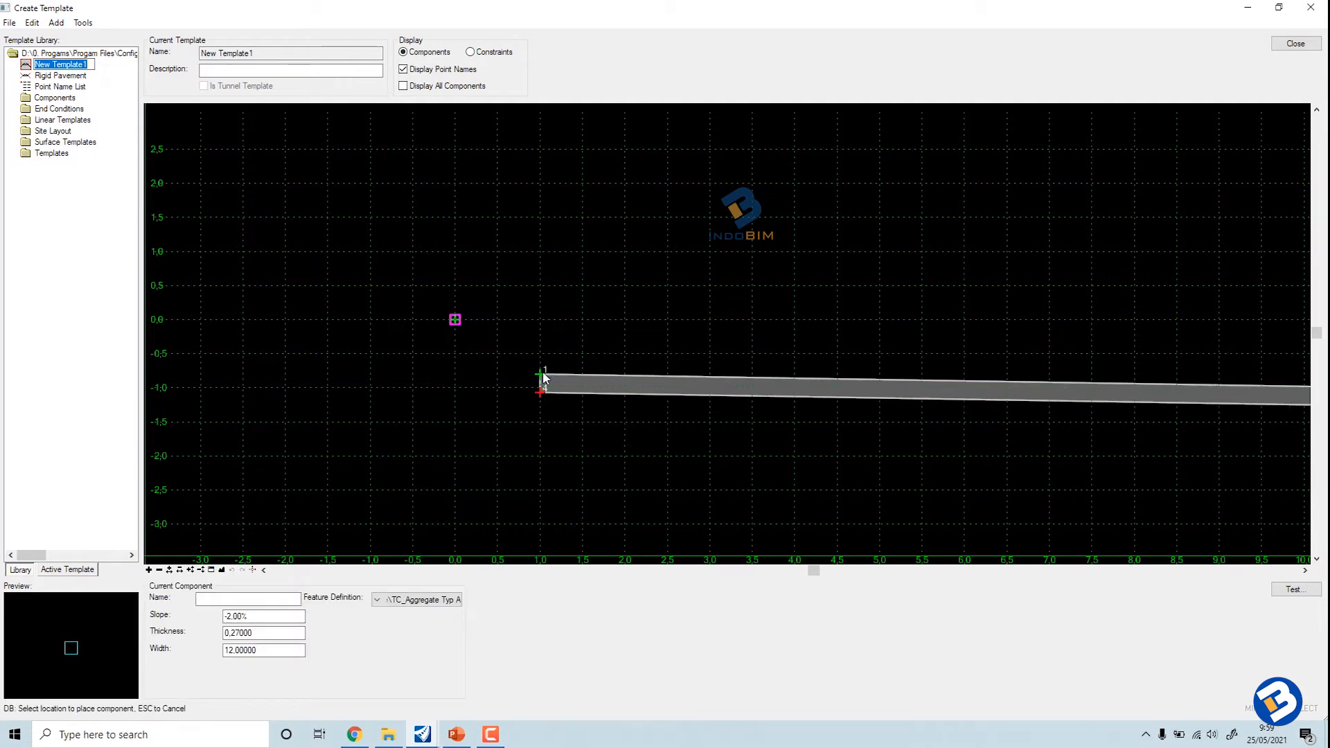
{"action": "scroll", "coordinate": [469, 390], "scroll_direction": "down", "scroll_amount": 2}
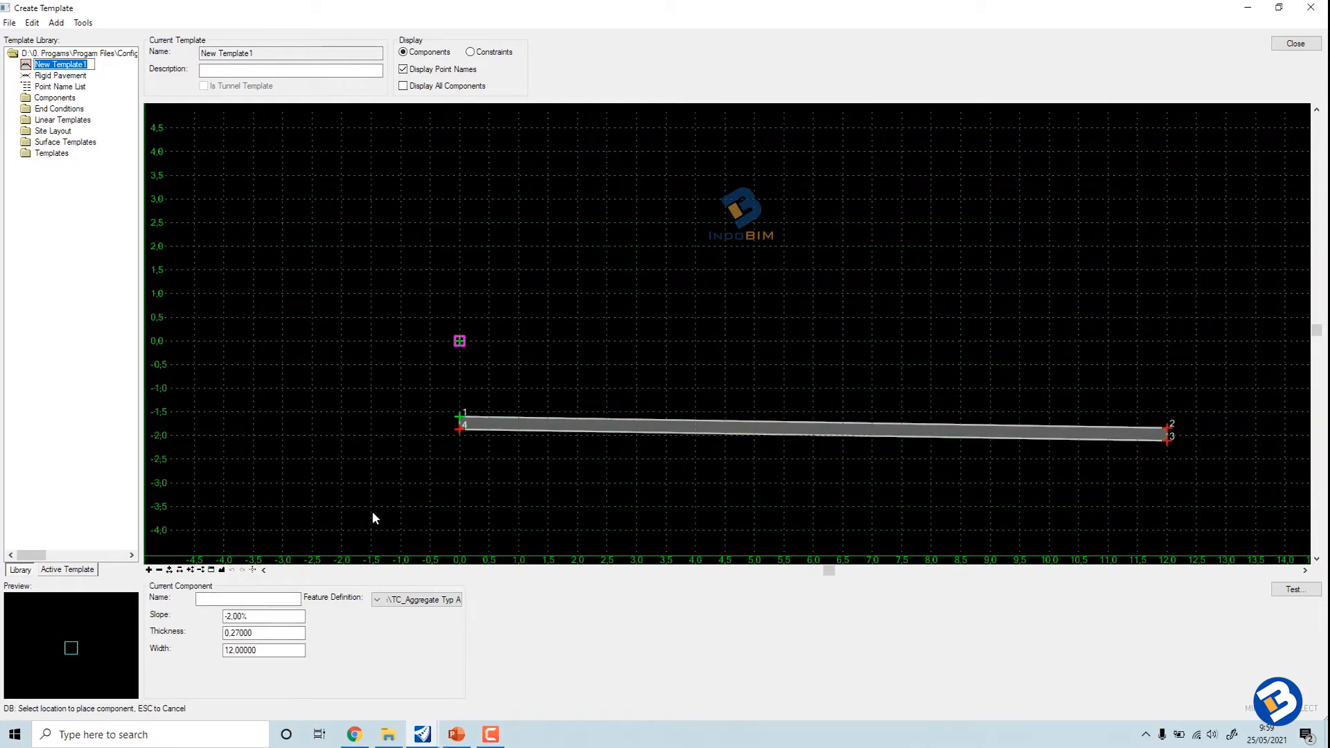
{"action": "left_click", "coordinate": [456, 736]}
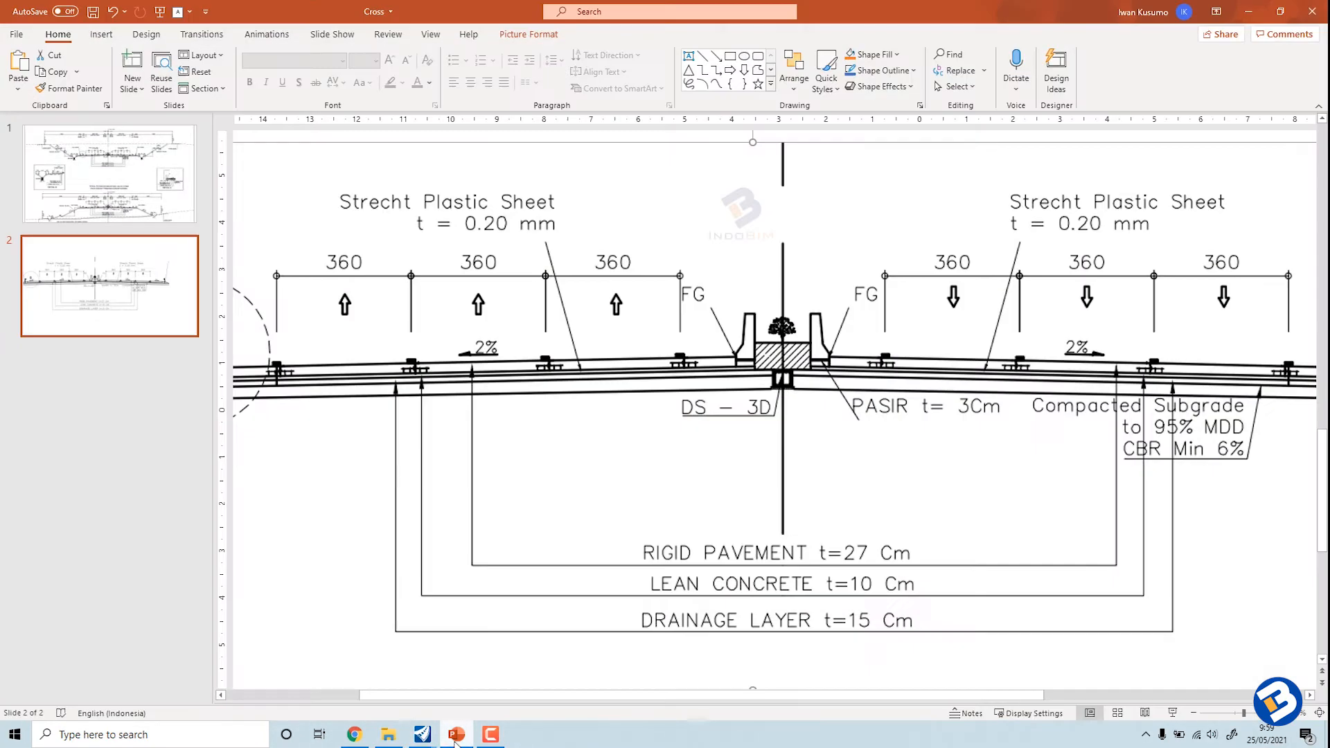
{"action": "left_click", "coordinate": [455, 736]}
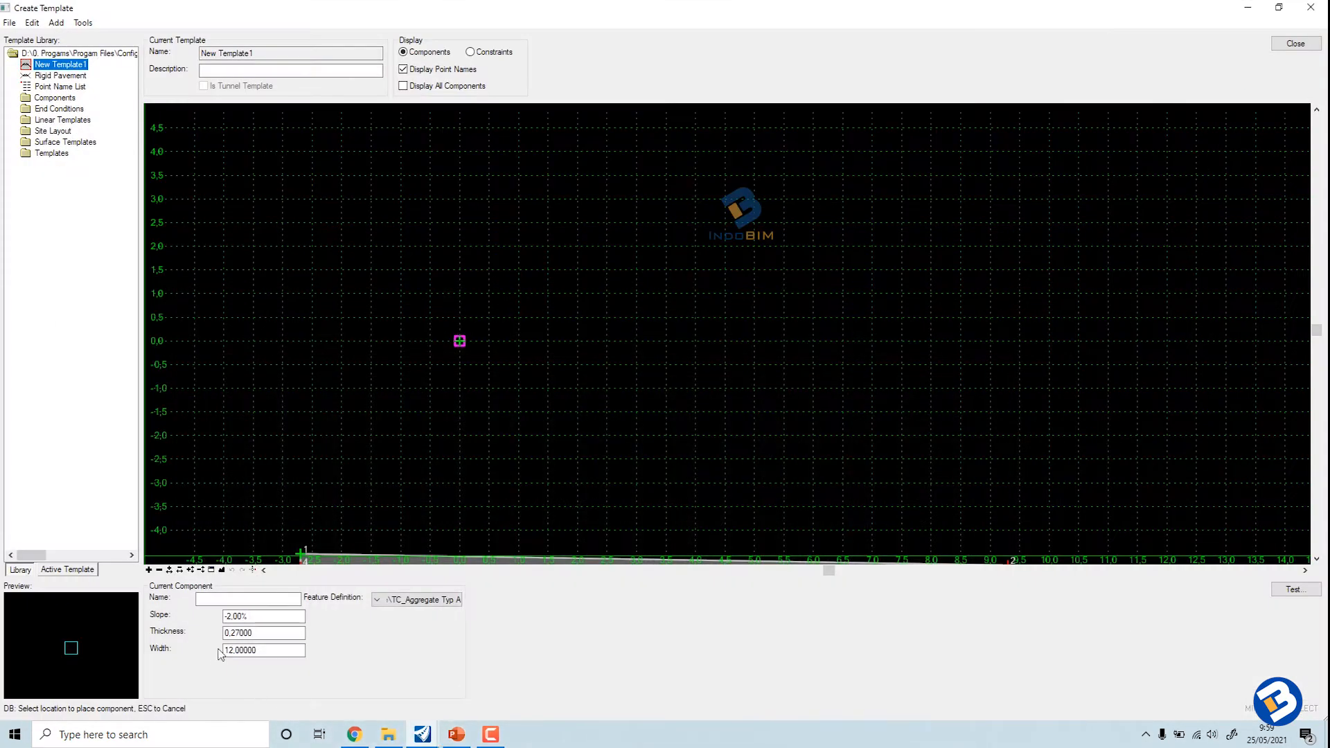
{"action": "left_click", "coordinate": [235, 633]}
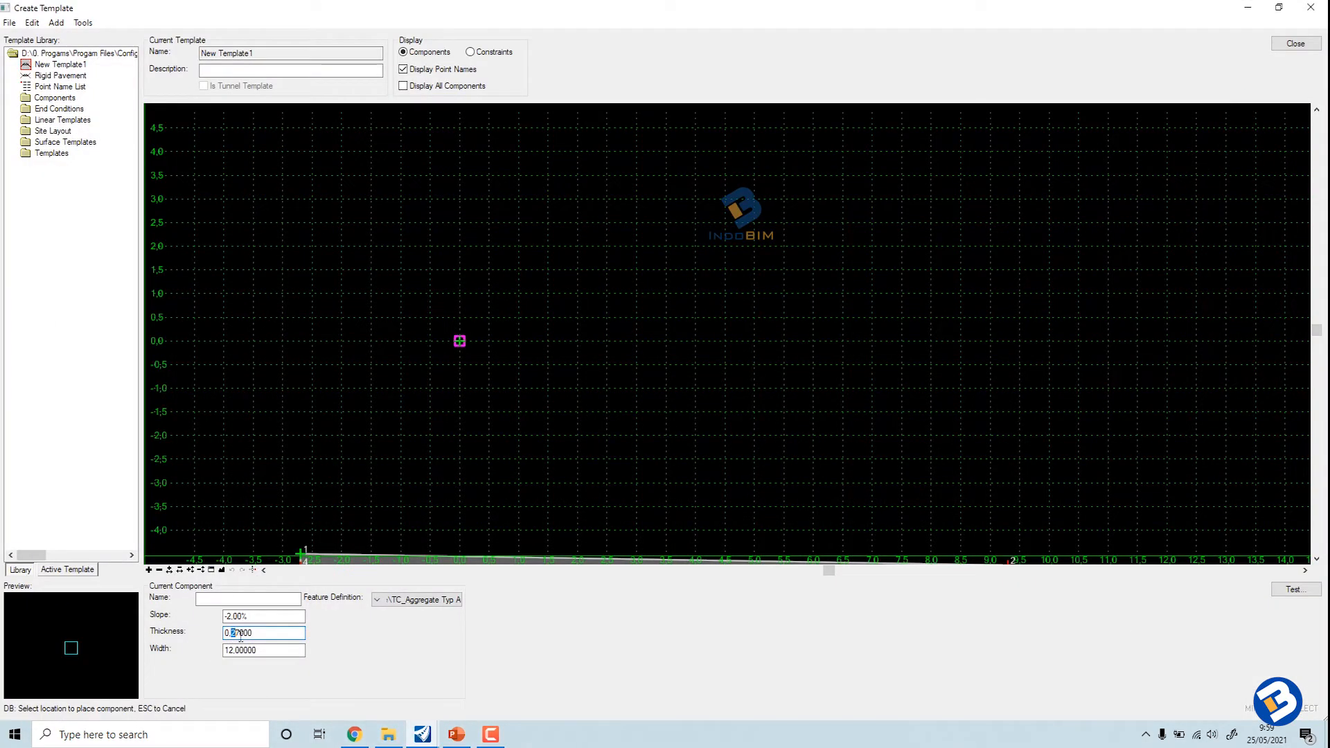
{"action": "type", "text": "1"}
{"action": "left_click", "coordinate": [253, 617]}
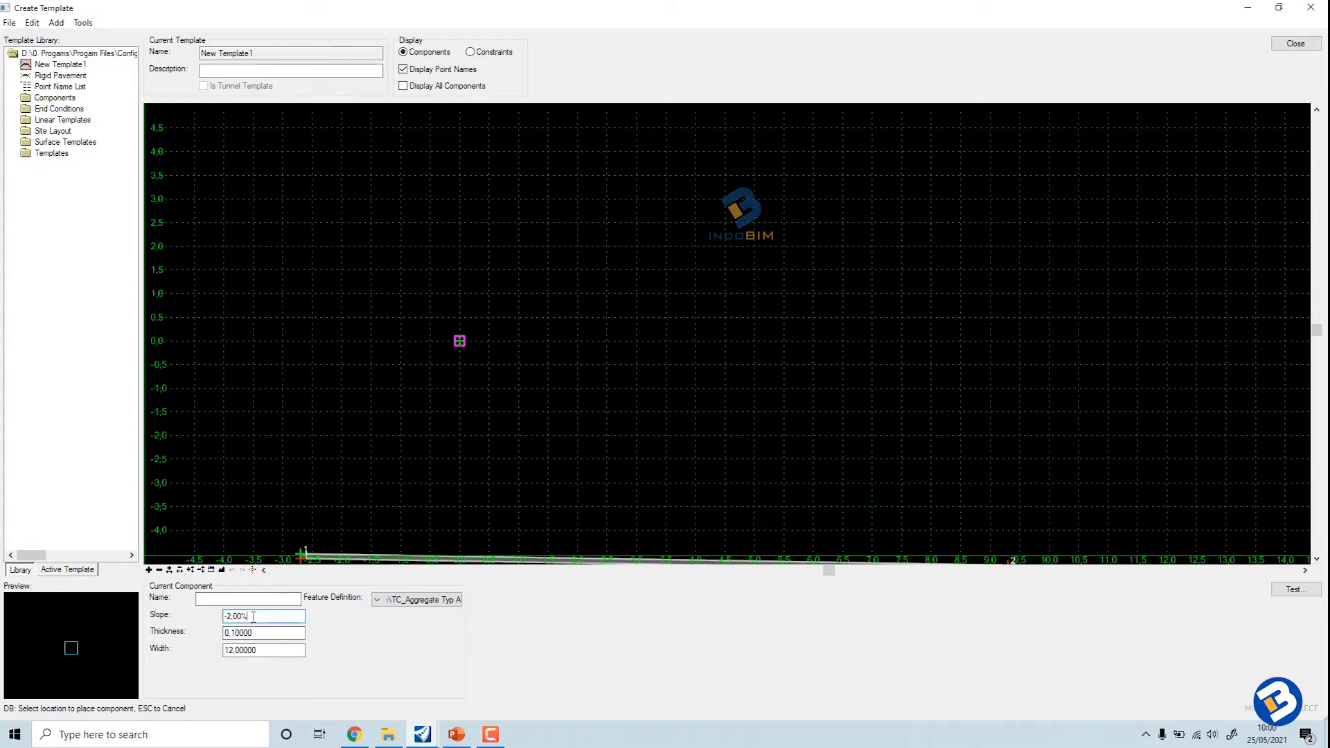
{"action": "left_click", "coordinate": [268, 651]}
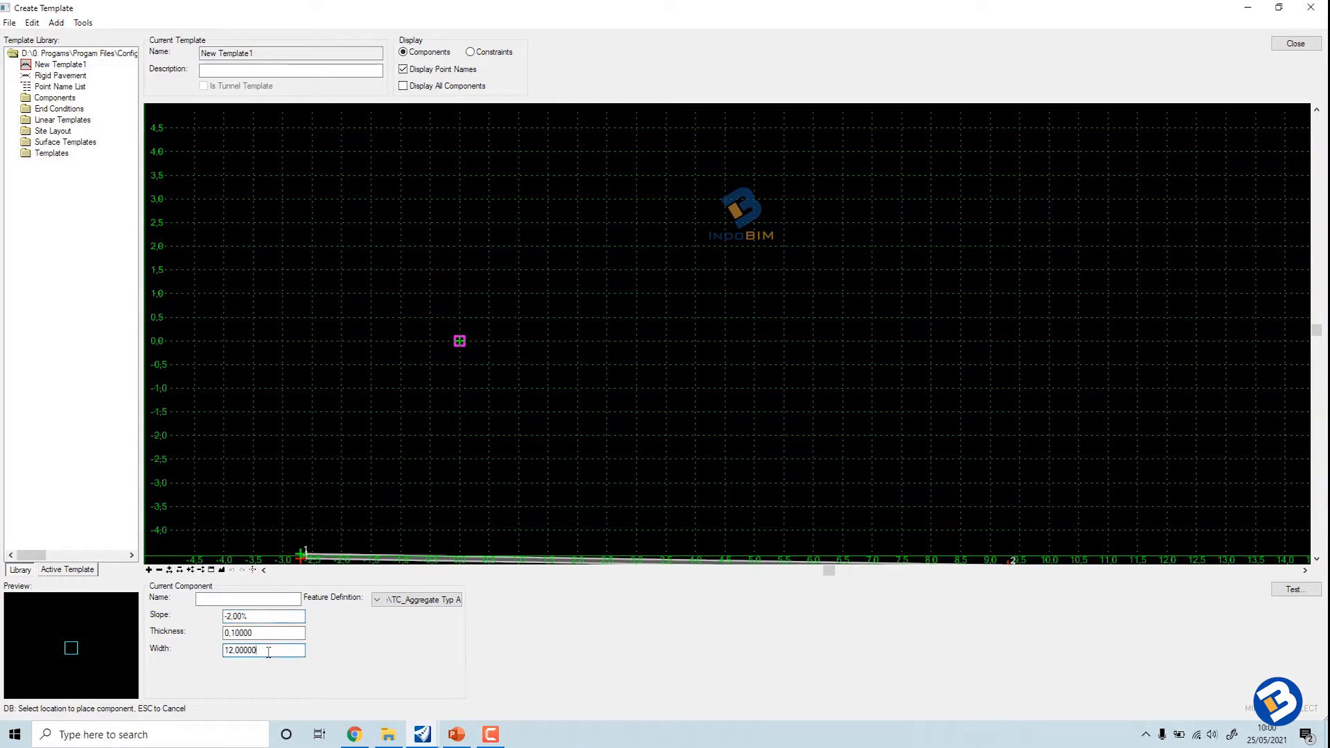
{"action": "left_click", "coordinate": [460, 342]}
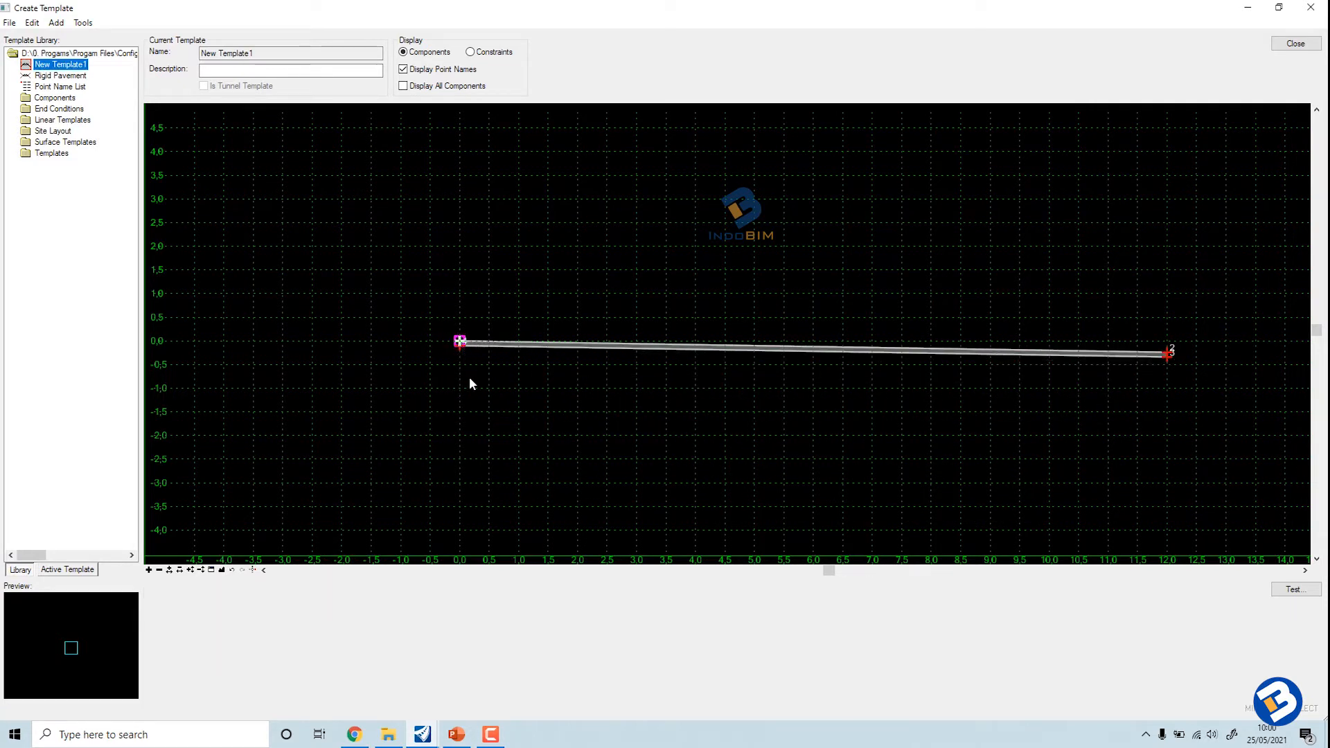
Step: Check the layers in the PowerPoint drawing, return to the template editor and rename the lean concrete template as LC
{"action": "left_click", "coordinate": [457, 736]}
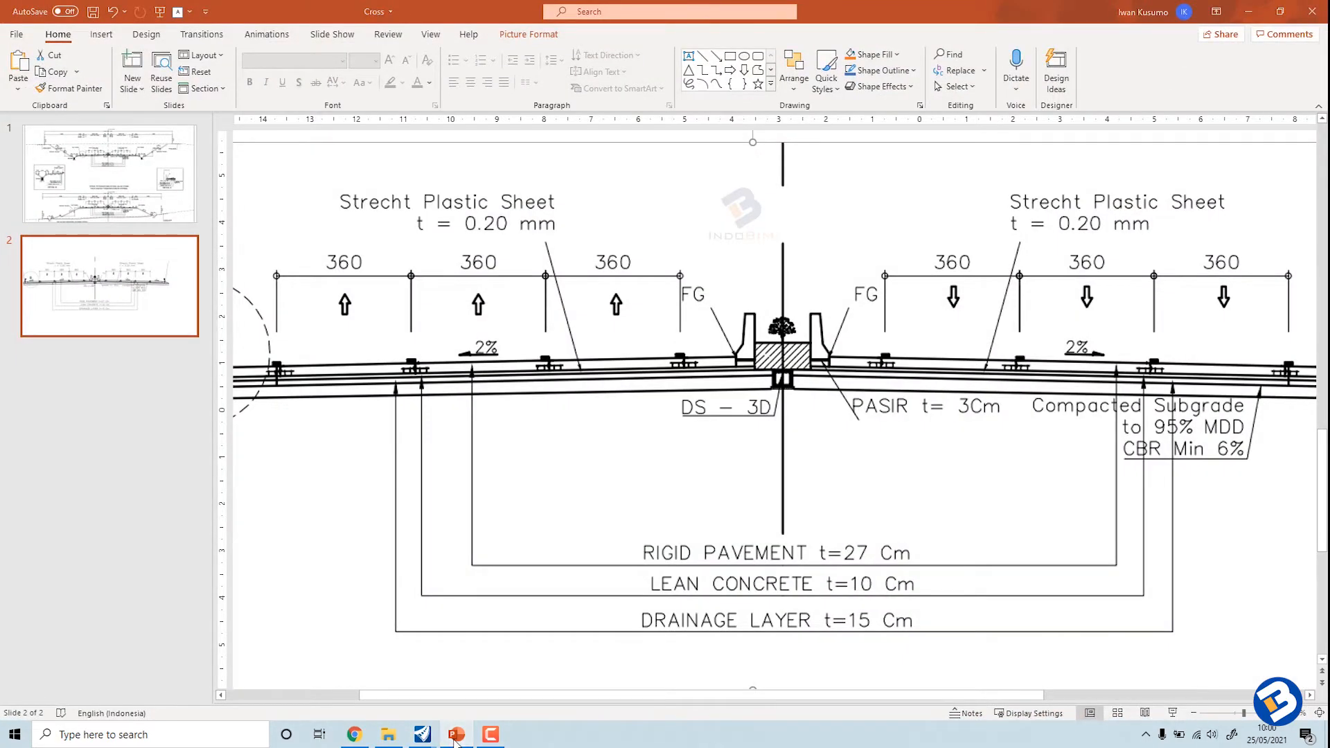
{"action": "left_click", "coordinate": [457, 736]}
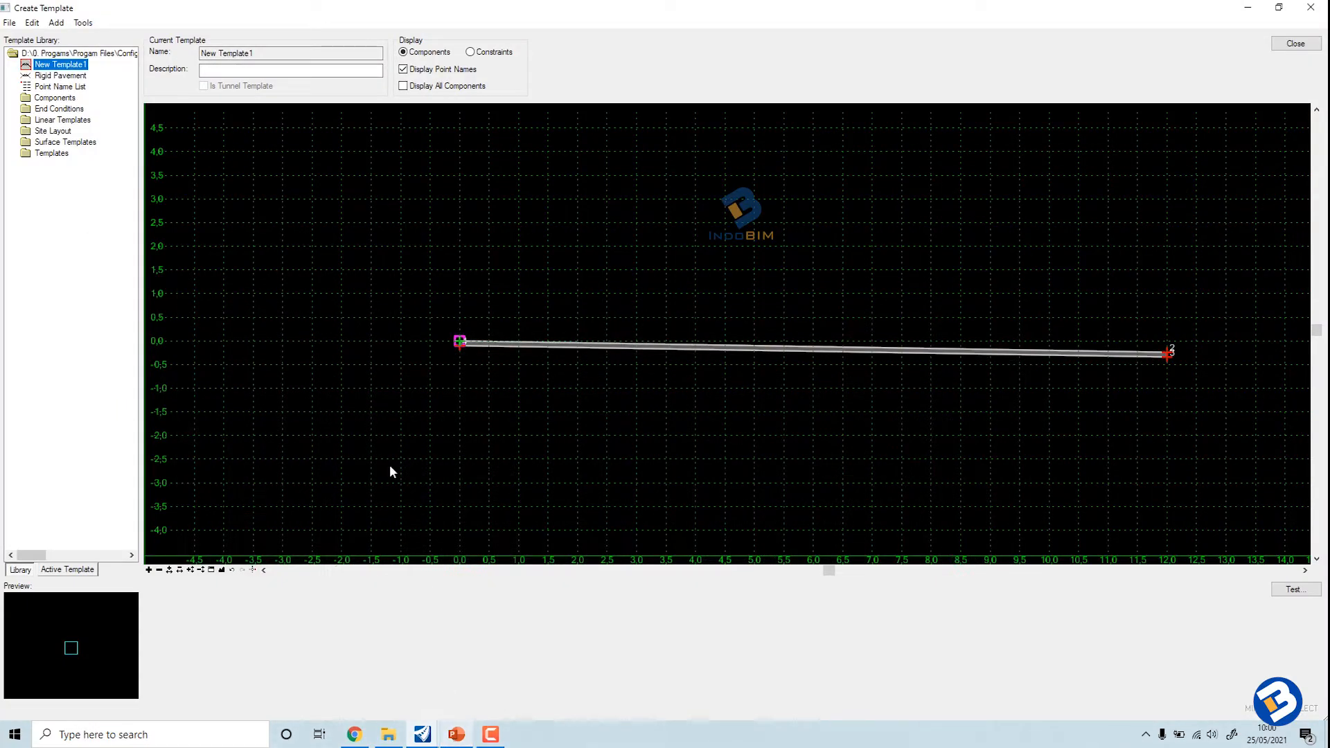
{"action": "right_click", "coordinate": [79, 66]}
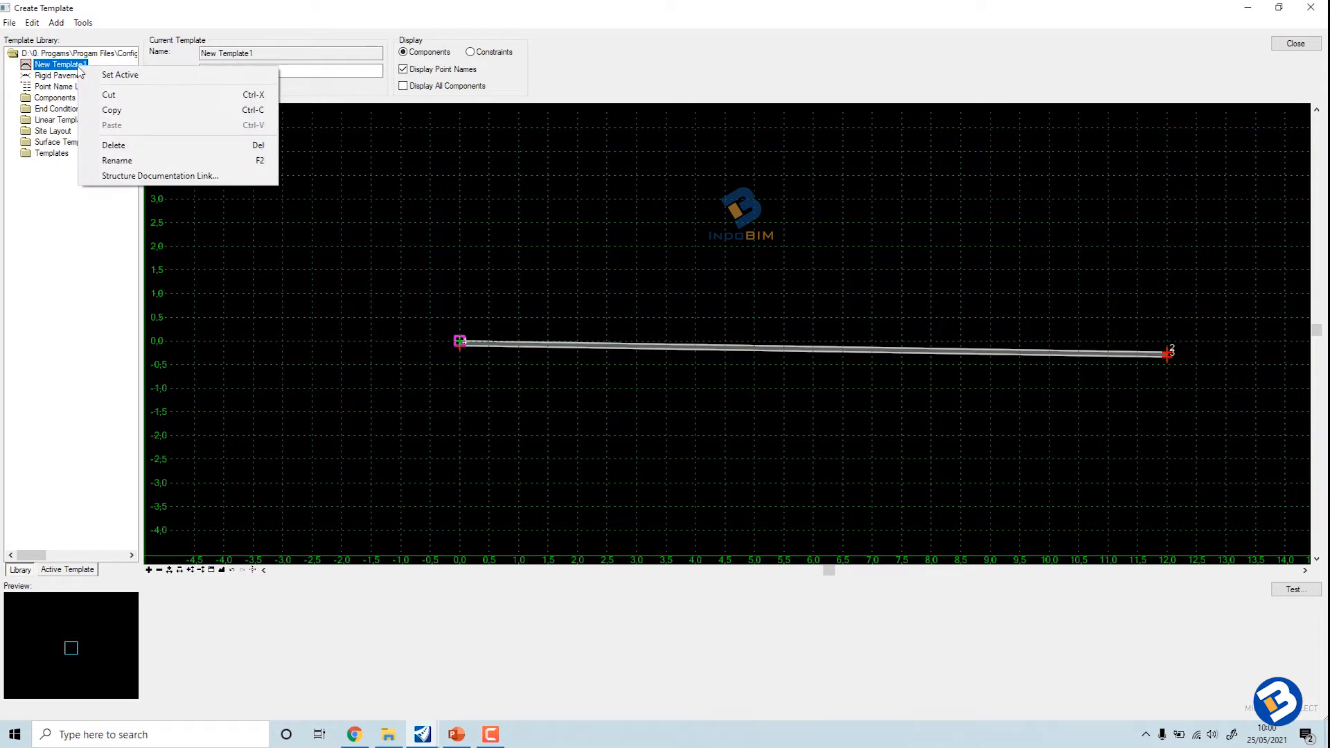
{"action": "left_click", "coordinate": [116, 160]}
{"action": "type", "text": "LC"}
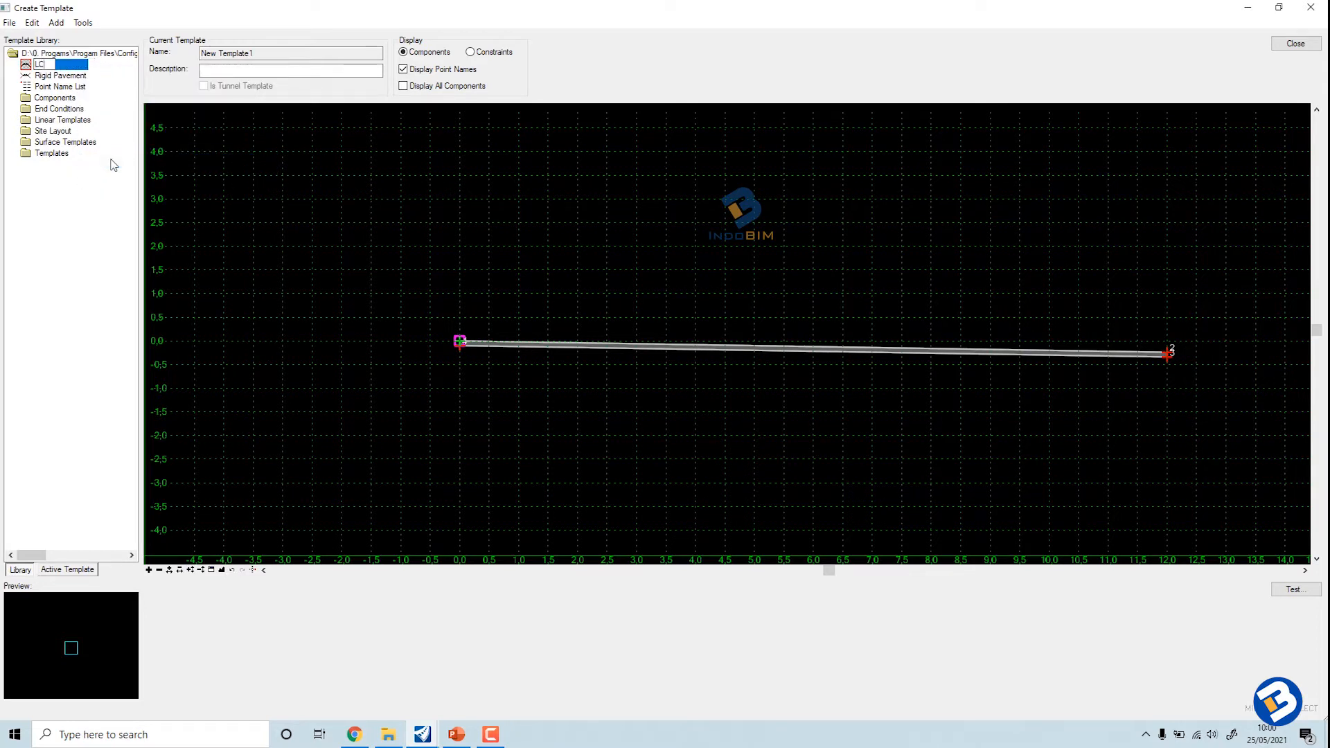
{"action": "key", "text": "Return"}
Step: Create a new template at the library root and name it Drainage
{"action": "right_click", "coordinate": [43, 54]}
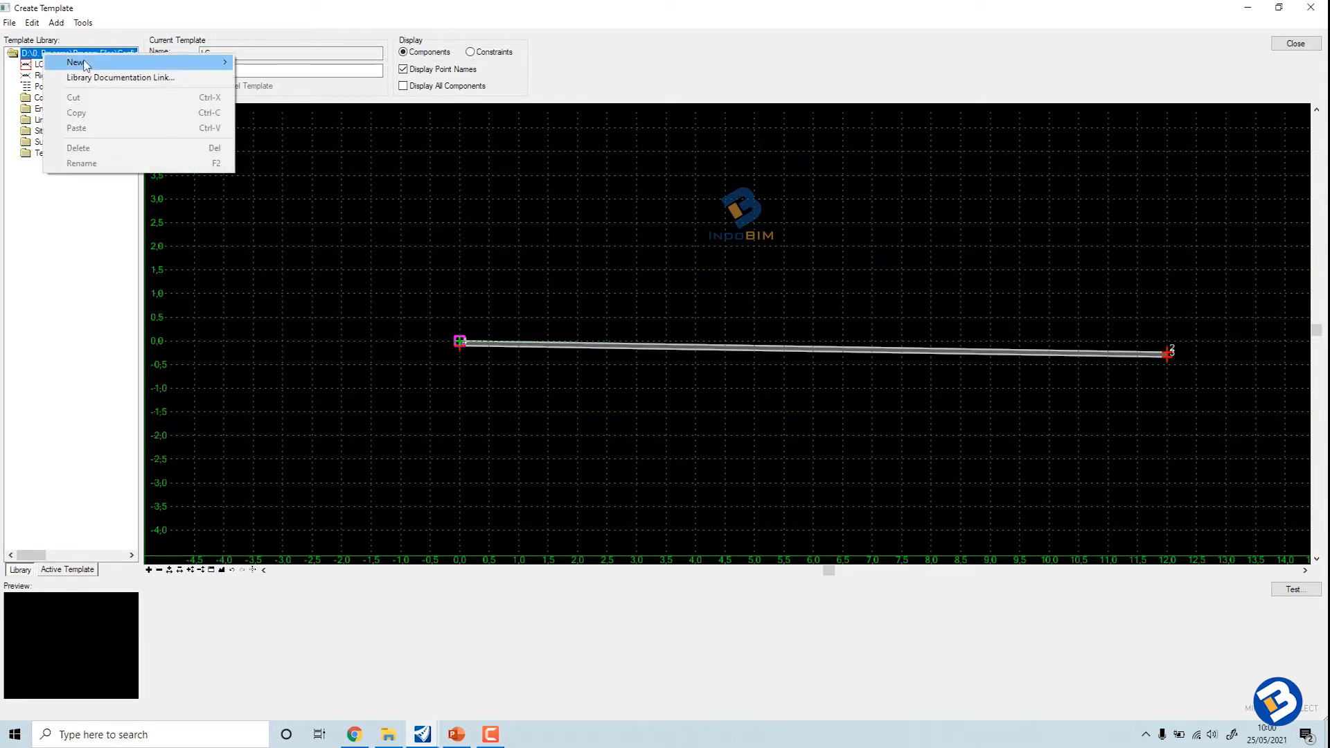
{"action": "mouse_move", "coordinate": [86, 65]}
{"action": "left_click", "coordinate": [272, 77]}
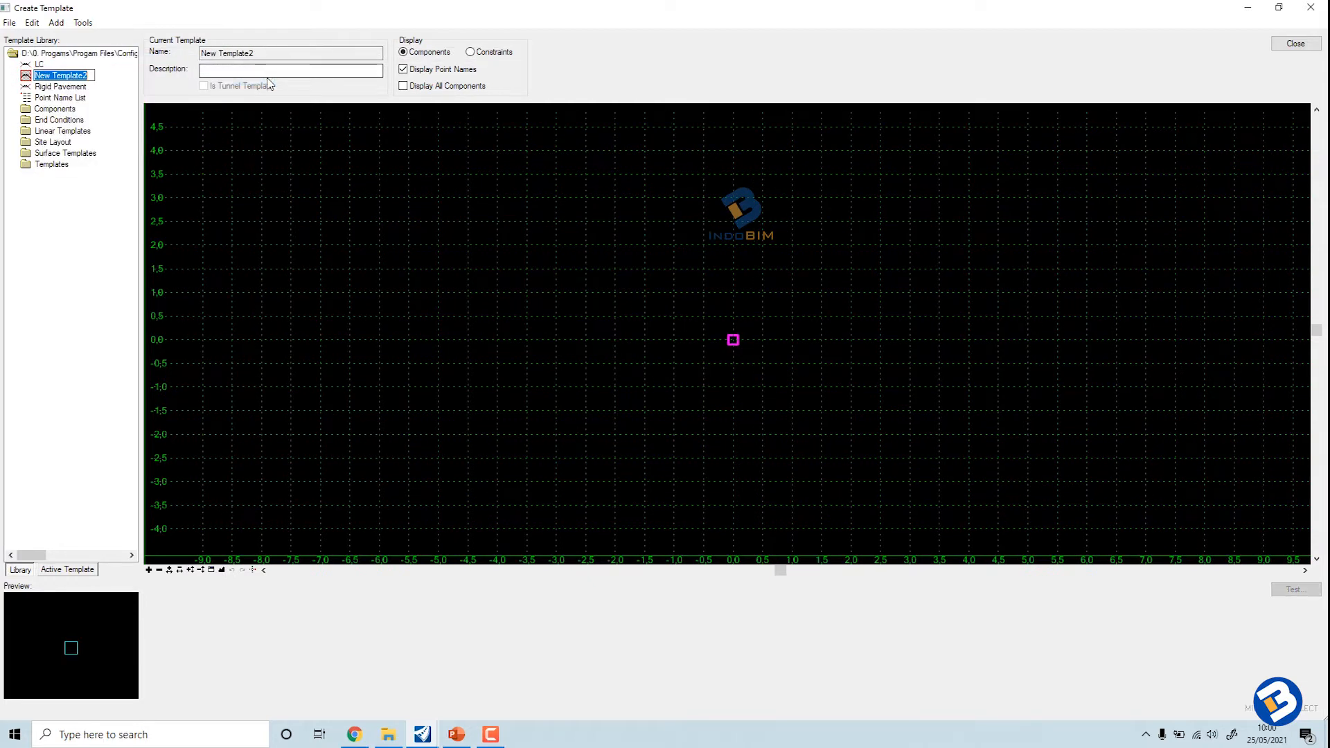
{"action": "type", "text": "D"}
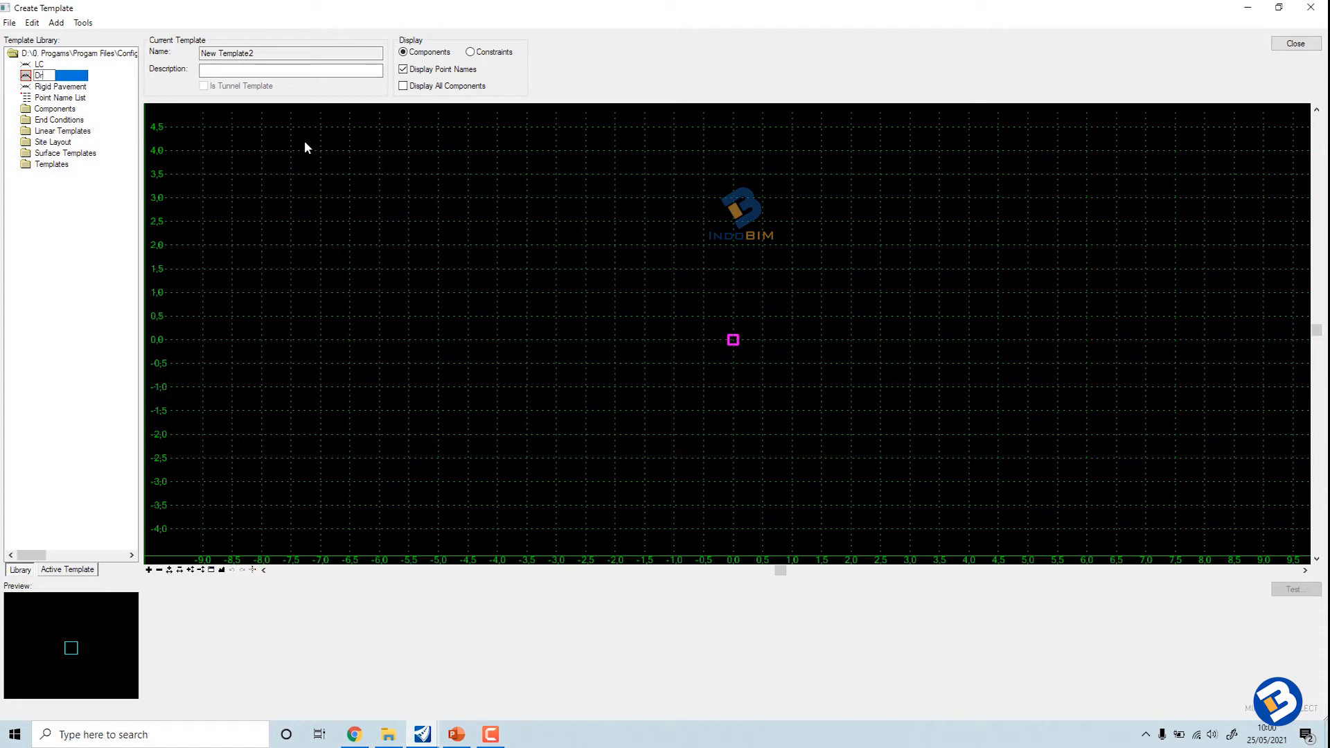
{"action": "type", "text": "rainage"}
{"action": "key", "text": "Return"}
Step: Add a null point at the origin of the Drainage template
{"action": "right_click", "coordinate": [669, 243]}
{"action": "mouse_move", "coordinate": [821, 251]}
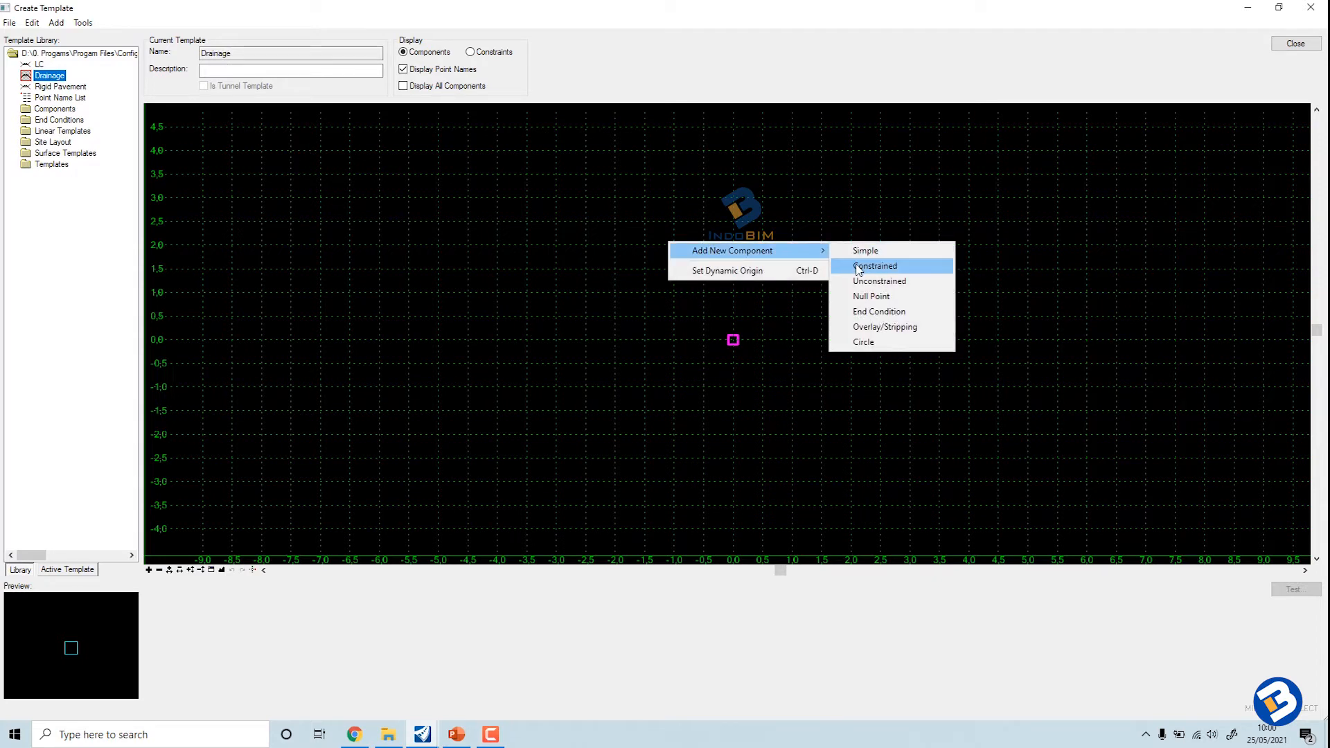
{"action": "left_click", "coordinate": [872, 297]}
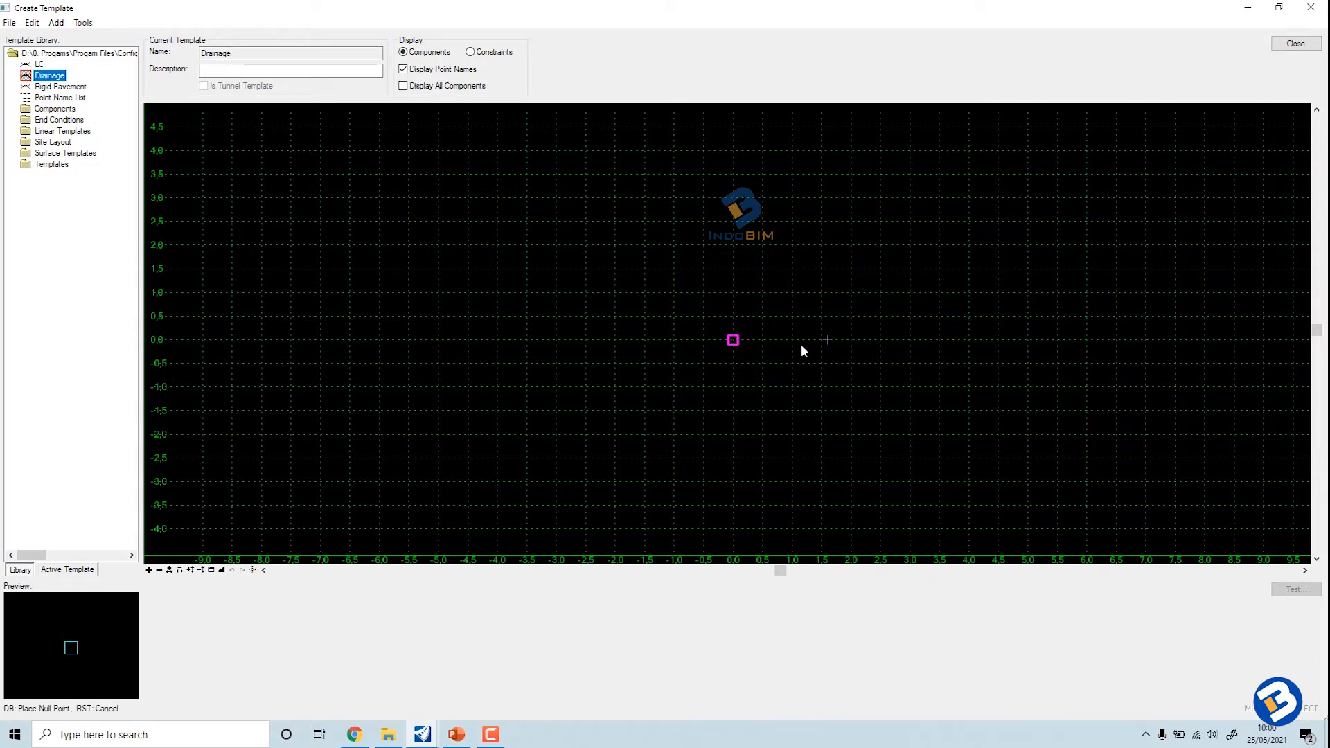
{"action": "left_click", "coordinate": [735, 340]}
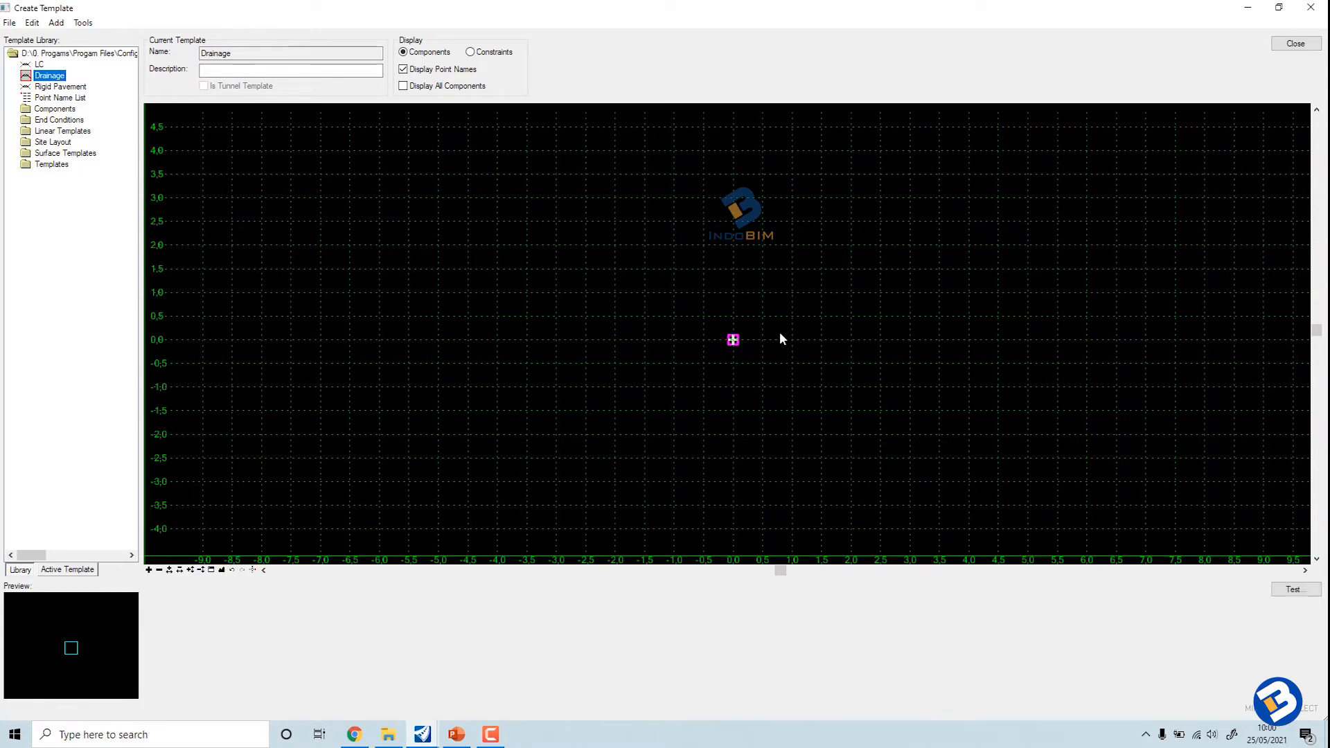
Step: Place a simple component for the drainage layer at the null point, with slope -2%, thickness 0.15 and width 12
{"action": "middle_click_drag", "start_coordinate": [779, 331], "coordinate": [600, 298]}
{"action": "right_click", "coordinate": [623, 298]}
{"action": "mouse_move", "coordinate": [673, 303]}
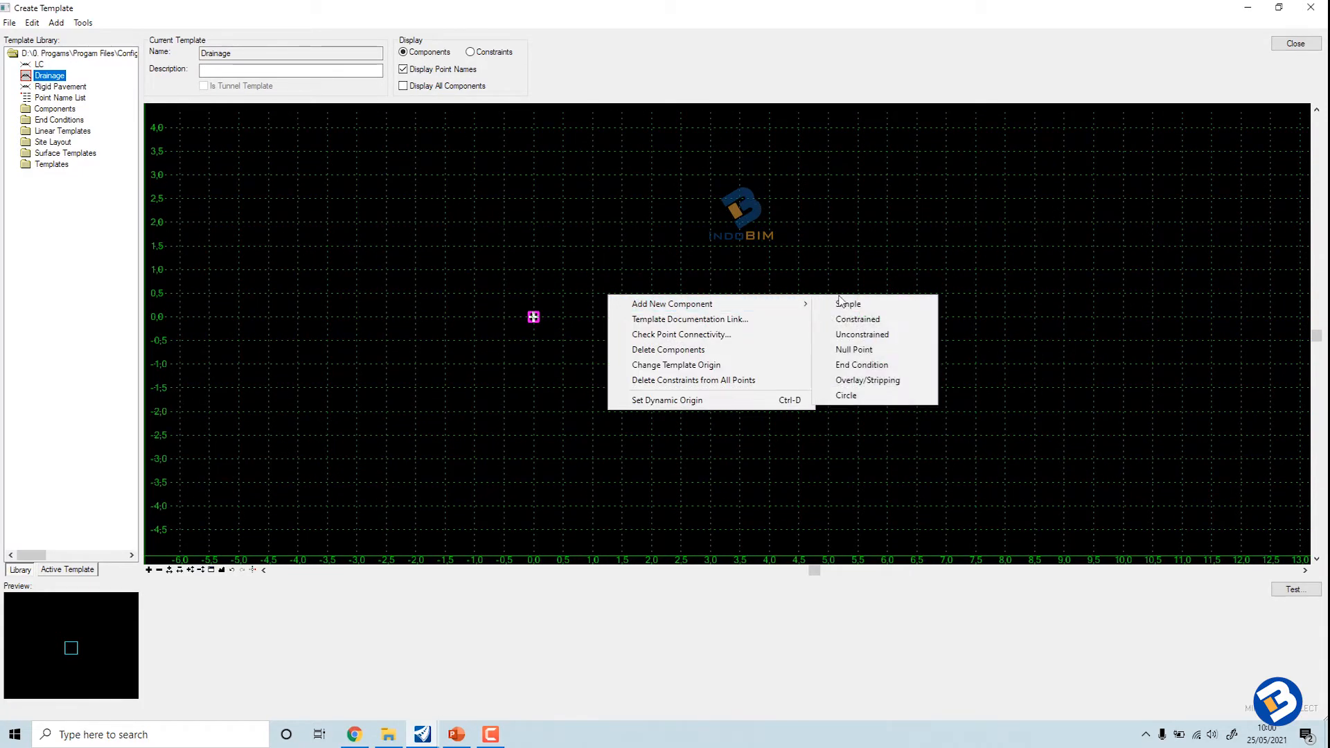
{"action": "left_click", "coordinate": [862, 305]}
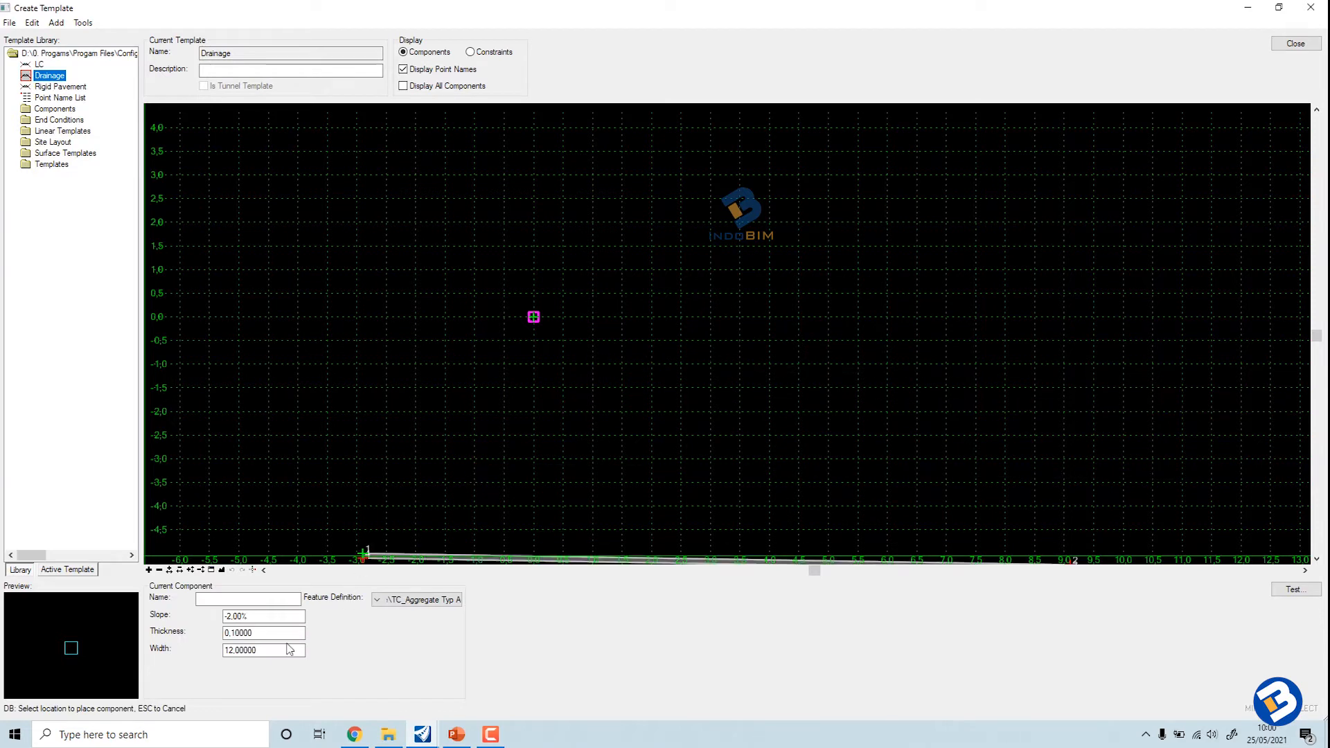
{"action": "left_click", "coordinate": [241, 633]}
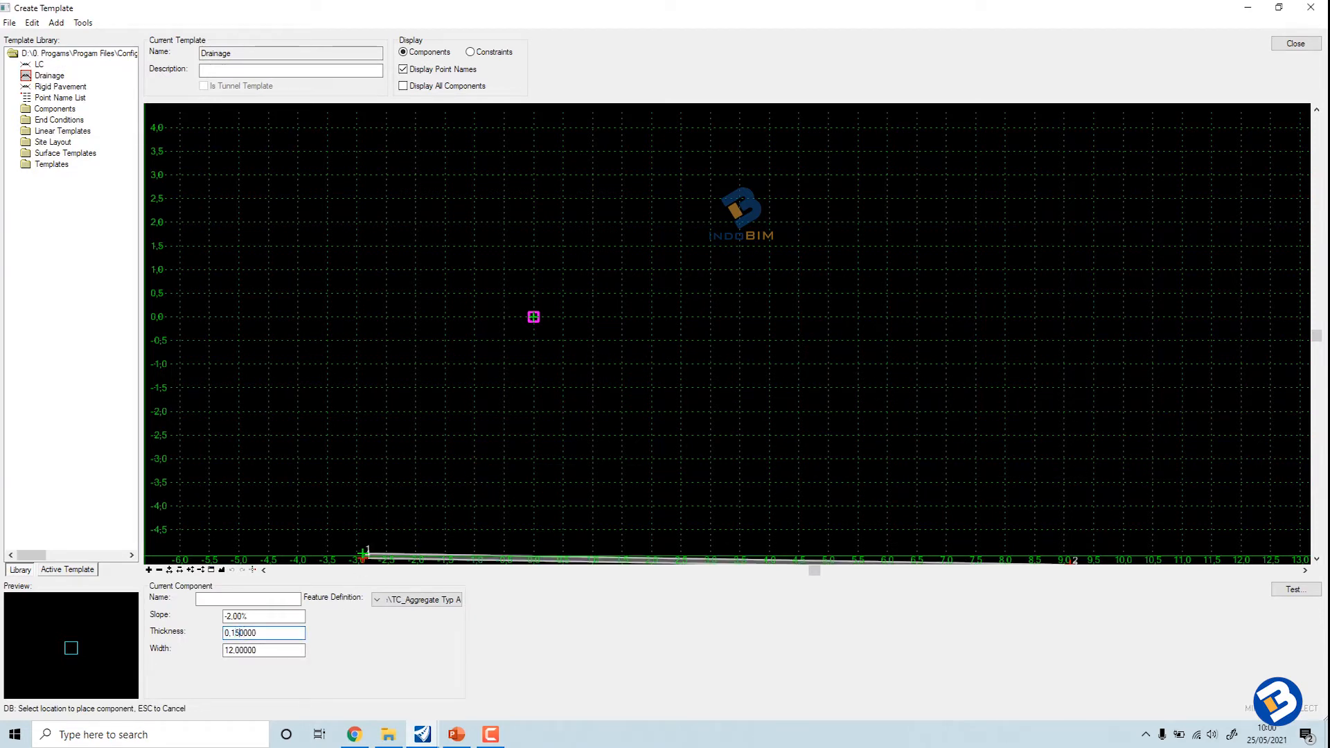
{"action": "left_click", "coordinate": [259, 652]}
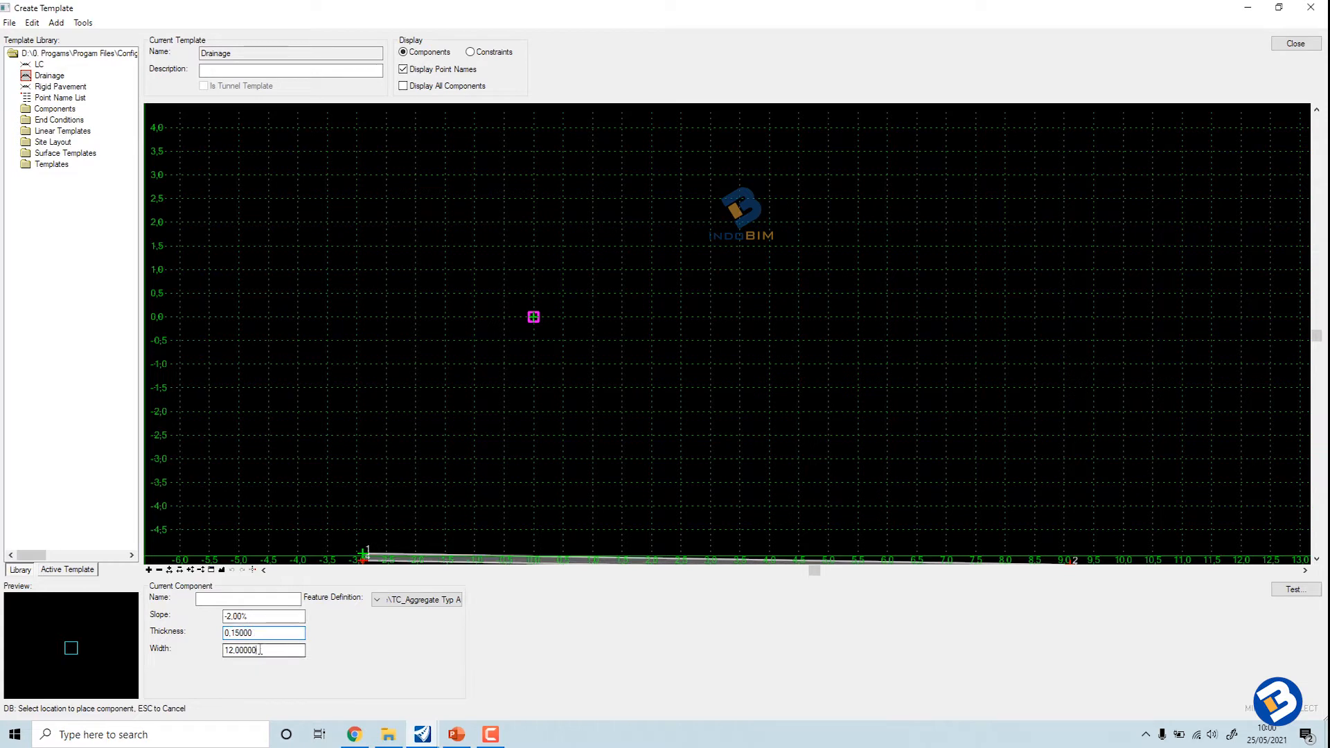
{"action": "left_click", "coordinate": [255, 618]}
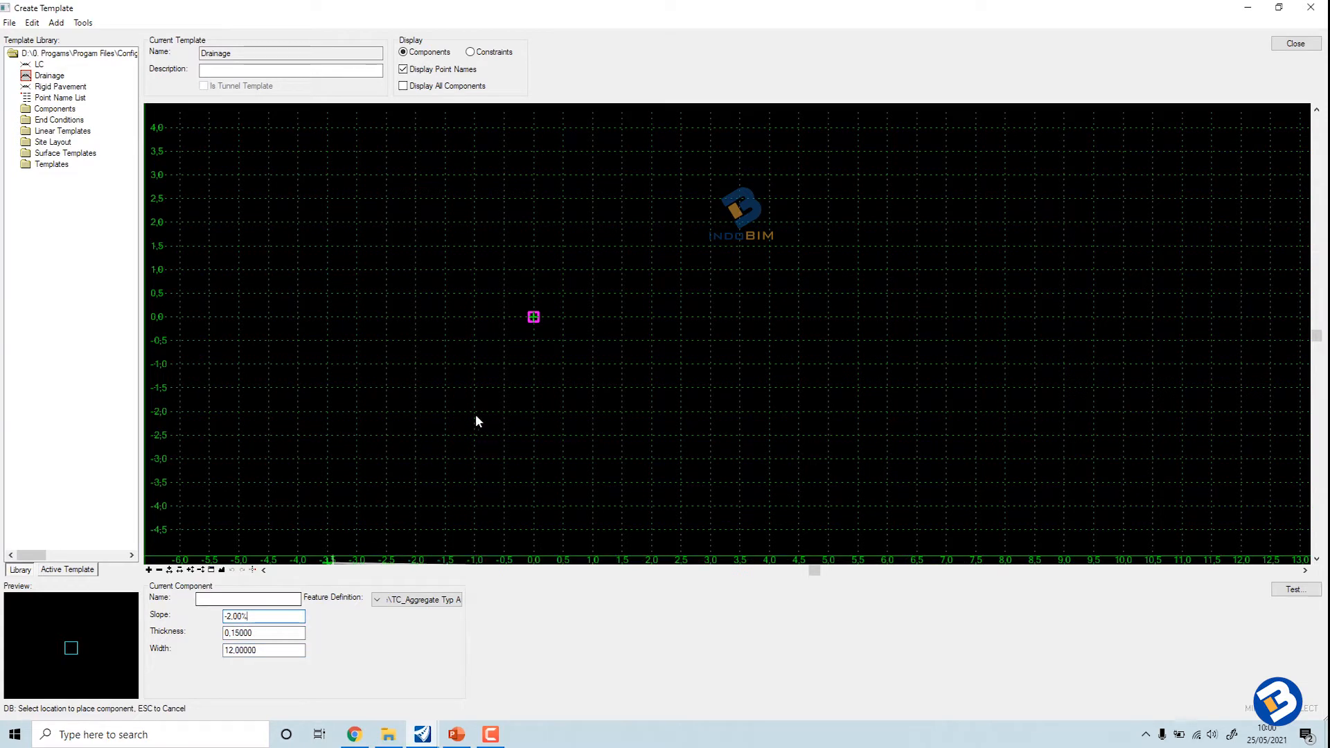
{"action": "left_click", "coordinate": [534, 322]}
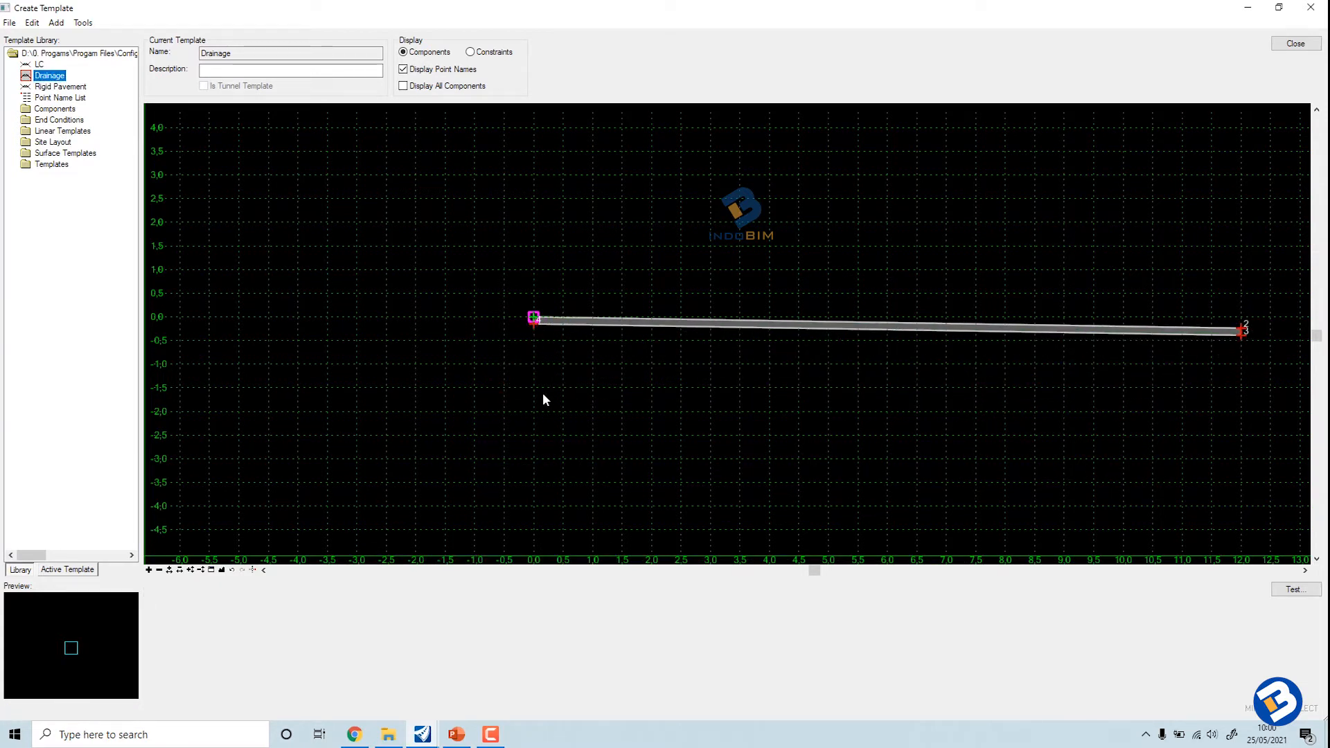
Step: Switch to PowerPoint, examine the side slopes in the full road cross-section on slide 1, and return to the template editor
{"action": "scroll", "coordinate": [516, 390], "scroll_direction": "up", "scroll_amount": 1}
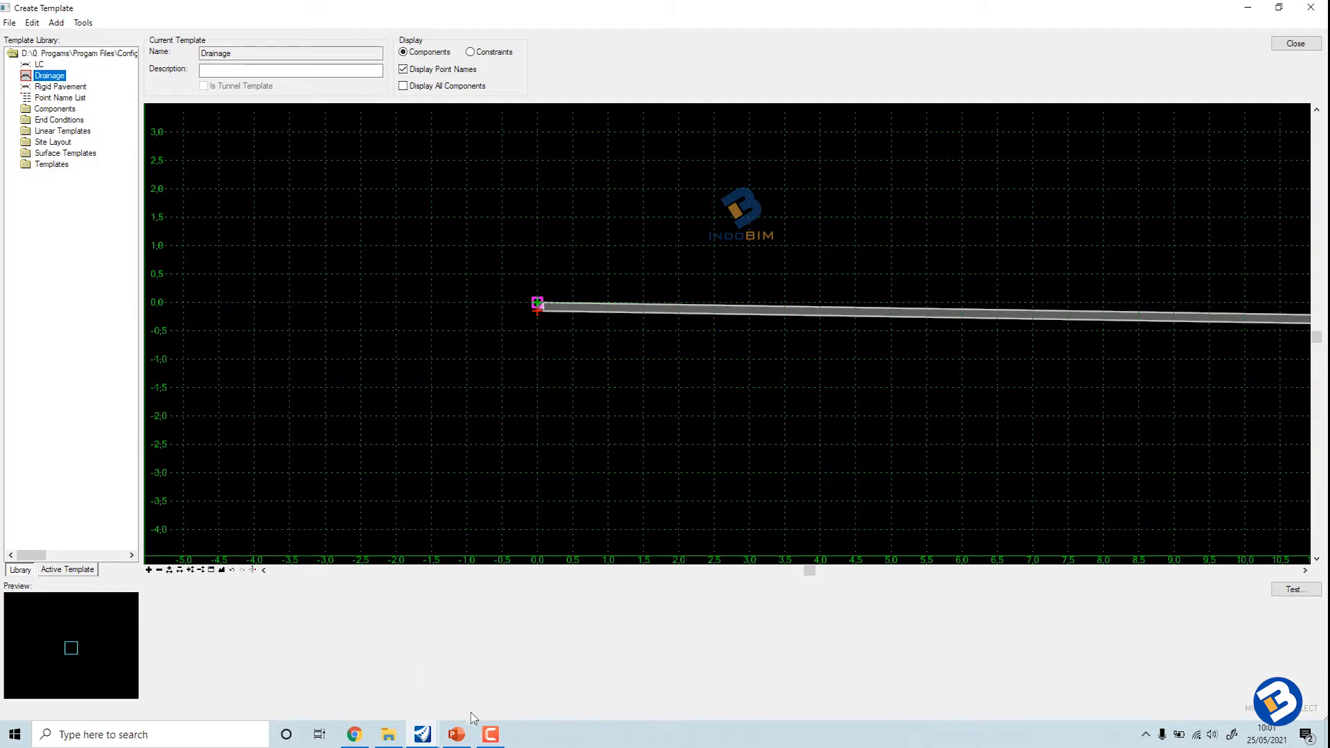
{"action": "left_click", "coordinate": [456, 735]}
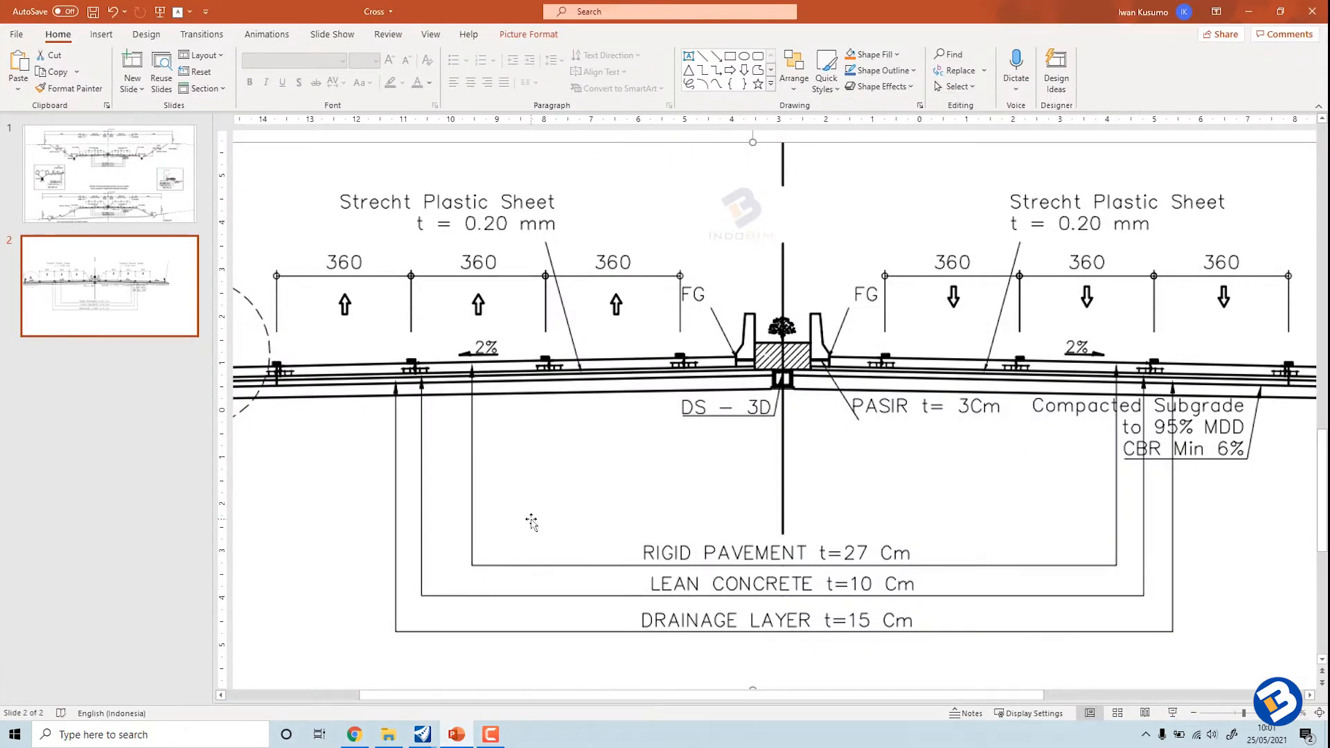
{"action": "left_click", "coordinate": [177, 201]}
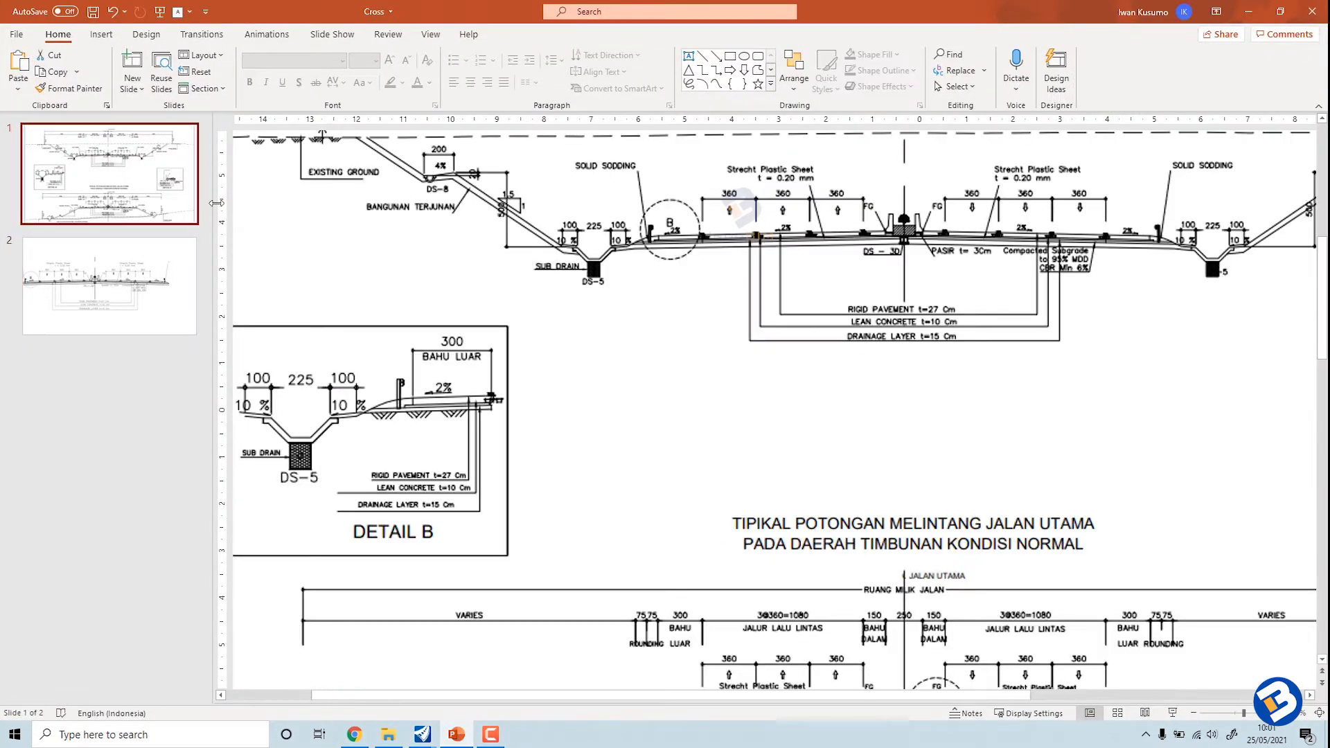
{"action": "scroll", "coordinate": [416, 262], "scroll_direction": "up", "scroll_amount": 1}
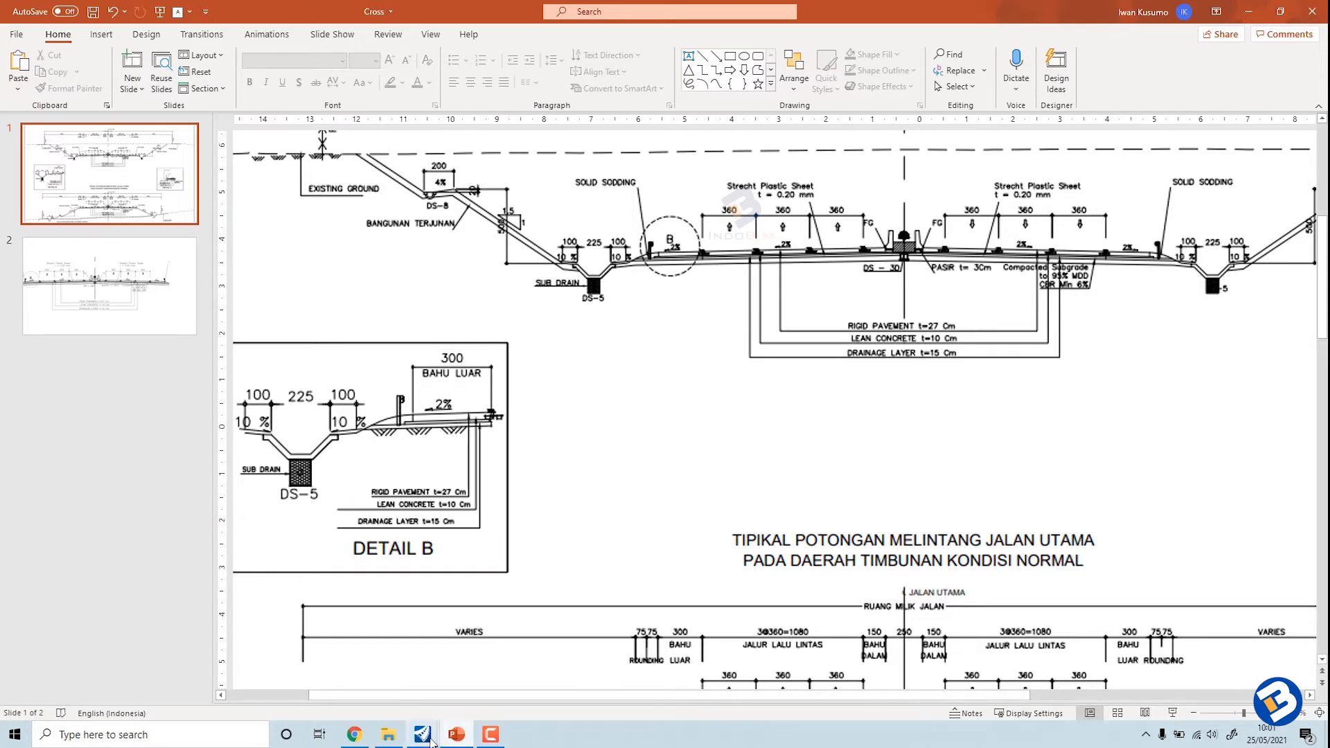
{"action": "mouse_move", "coordinate": [422, 738]}
{"action": "left_click", "coordinate": [474, 680]}
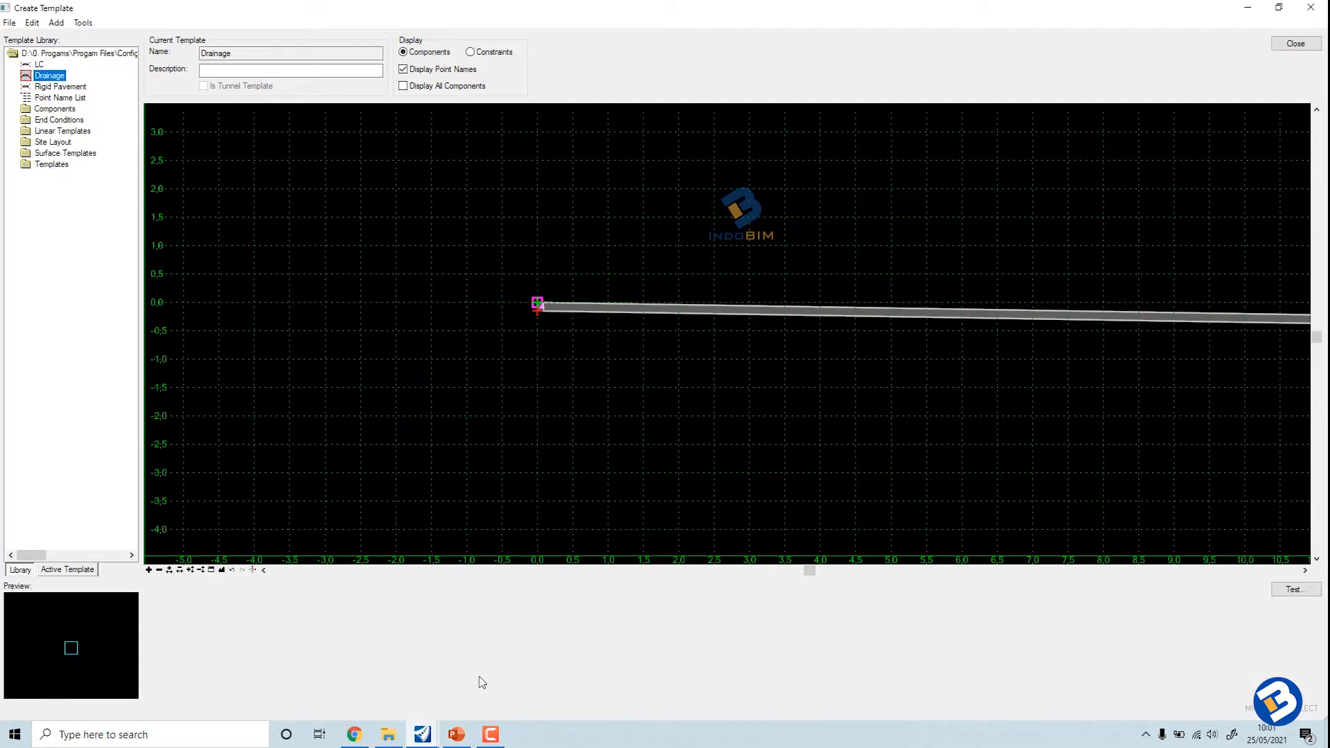
Step: Create a new template at the library root and name it Fill
{"action": "right_click", "coordinate": [81, 54]}
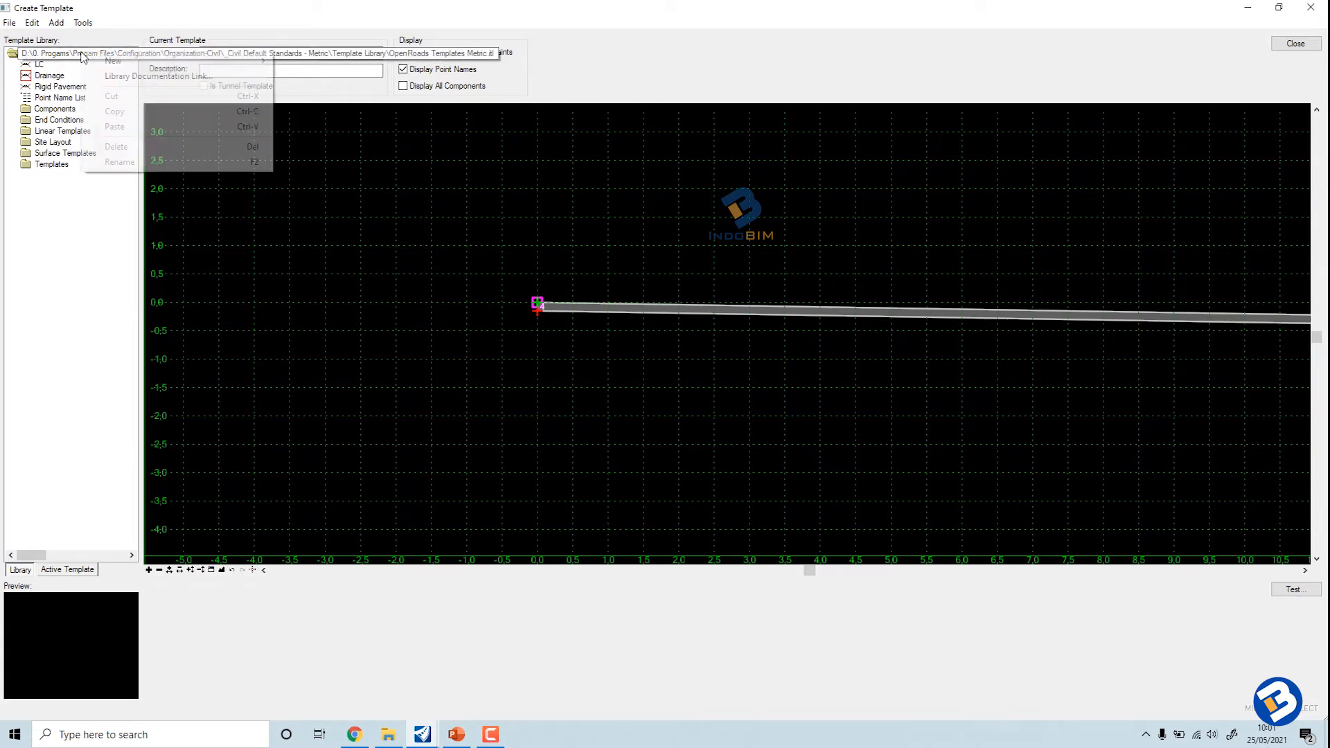
{"action": "mouse_move", "coordinate": [206, 66]}
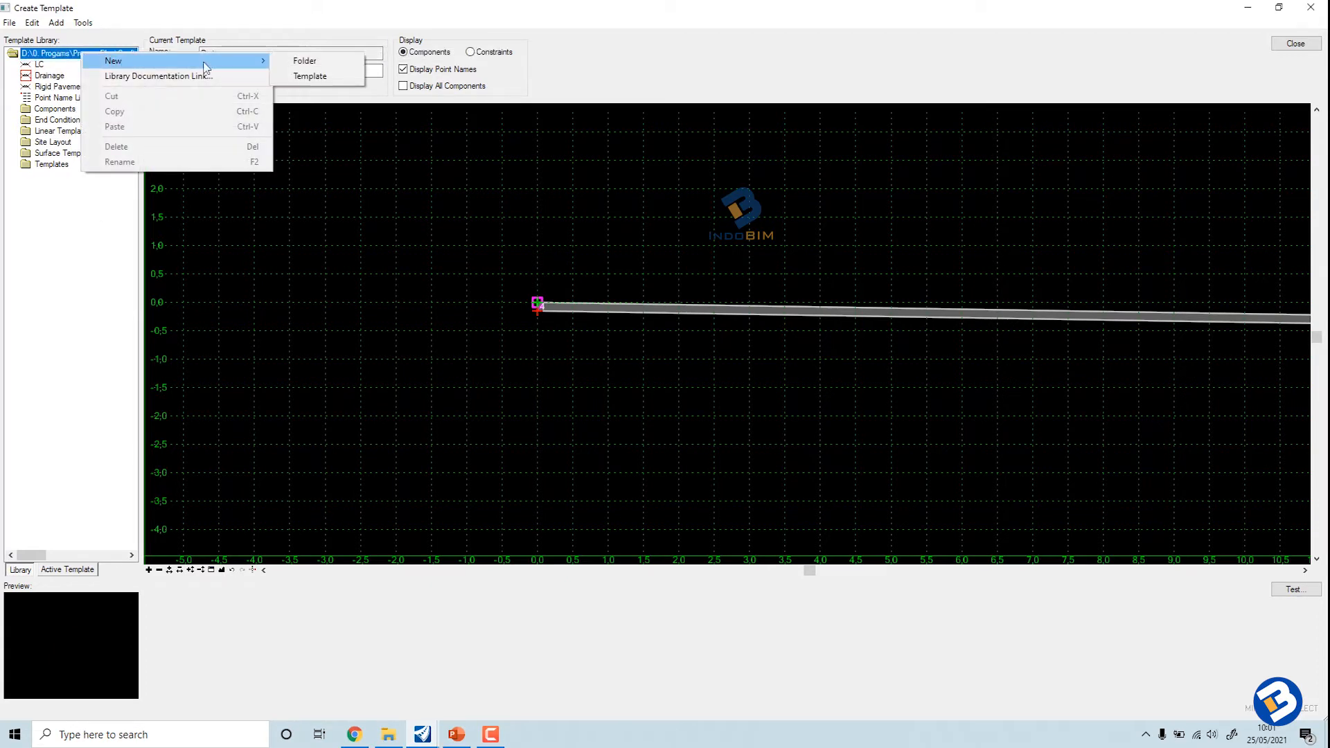
{"action": "left_click", "coordinate": [300, 77]}
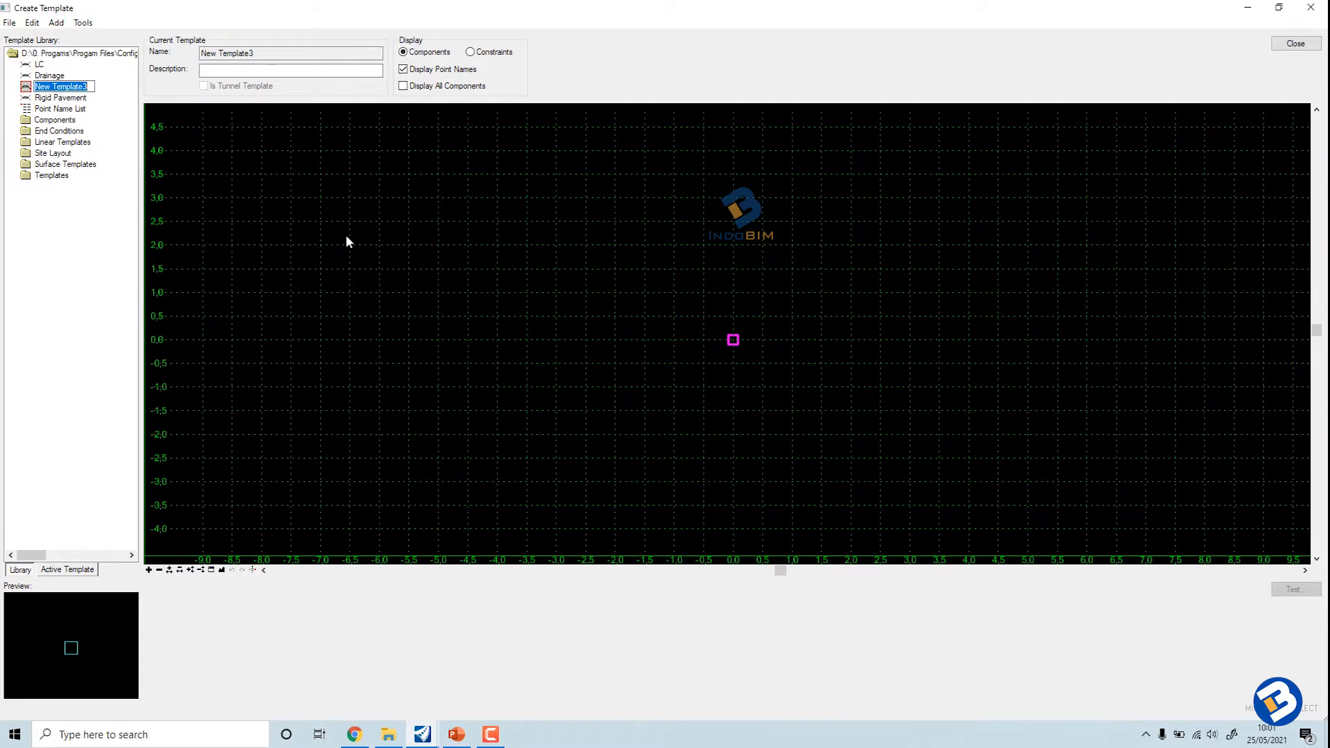
{"action": "type", "text": "Fill"}
{"action": "key", "text": "Return"}
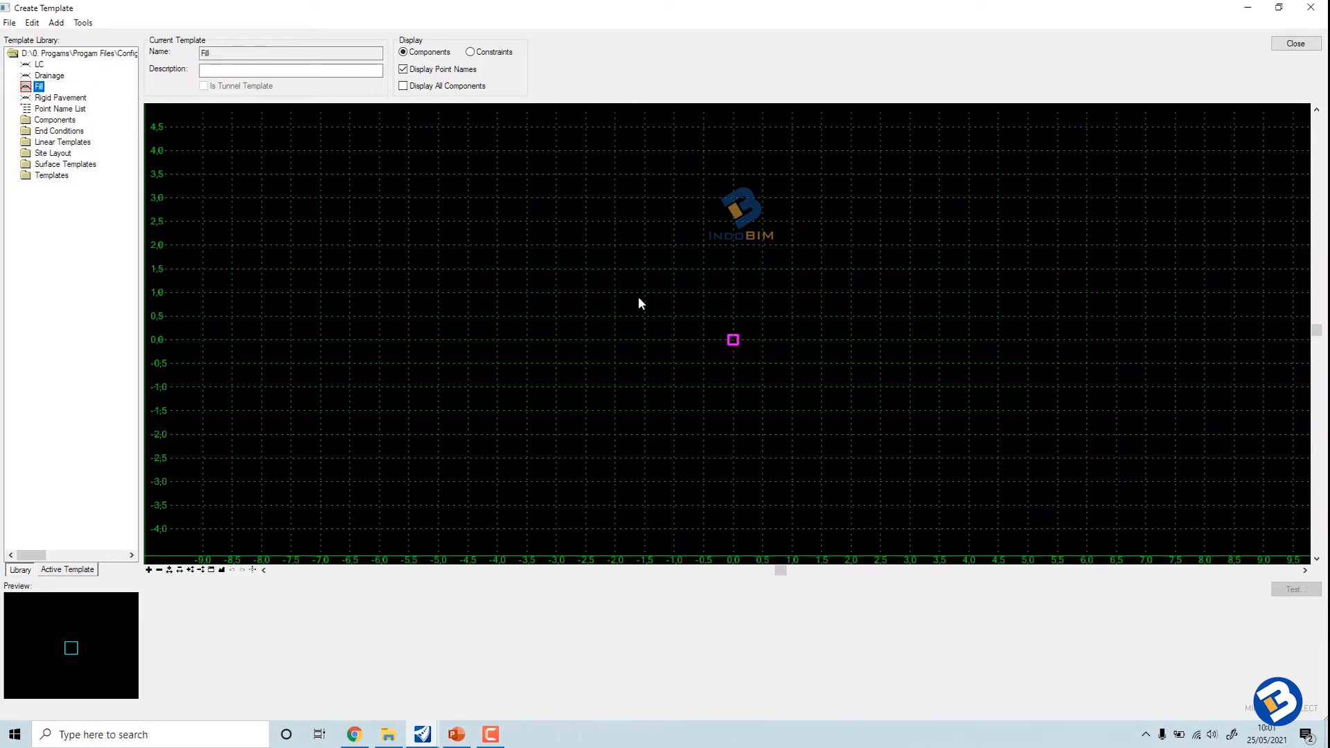
Step: Add a null point at the origin of the Fill template
{"action": "scroll", "coordinate": [801, 325], "scroll_direction": "up", "scroll_amount": 1}
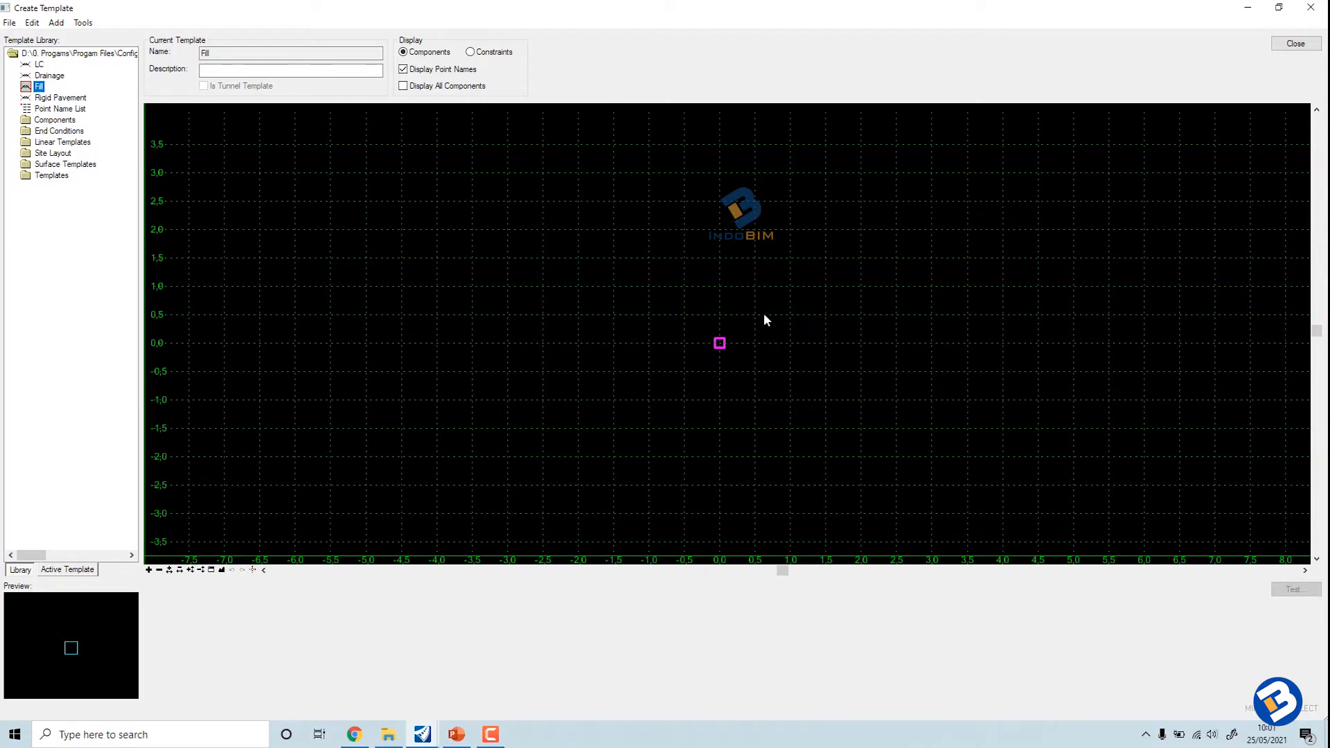
{"action": "middle_click_drag", "start_coordinate": [763, 312], "coordinate": [685, 281]}
{"action": "right_click", "coordinate": [684, 281]}
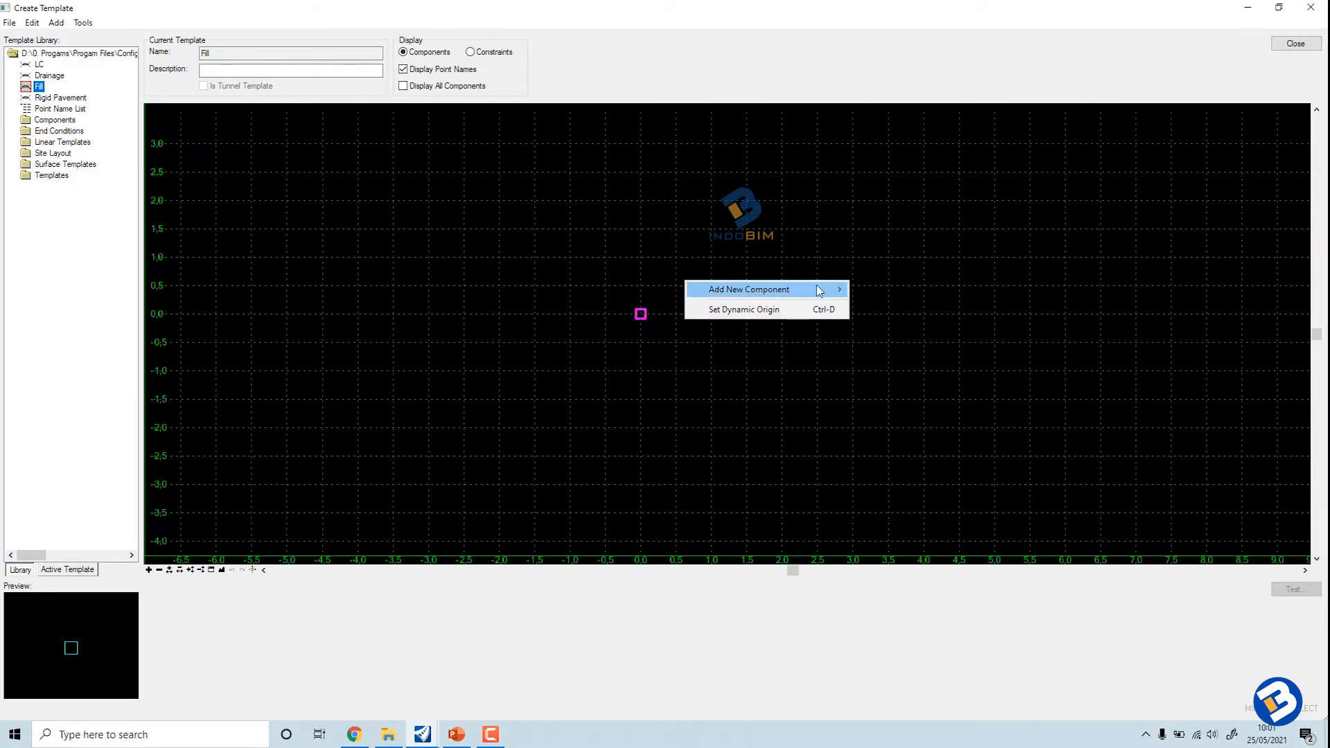
{"action": "mouse_move", "coordinate": [818, 289]}
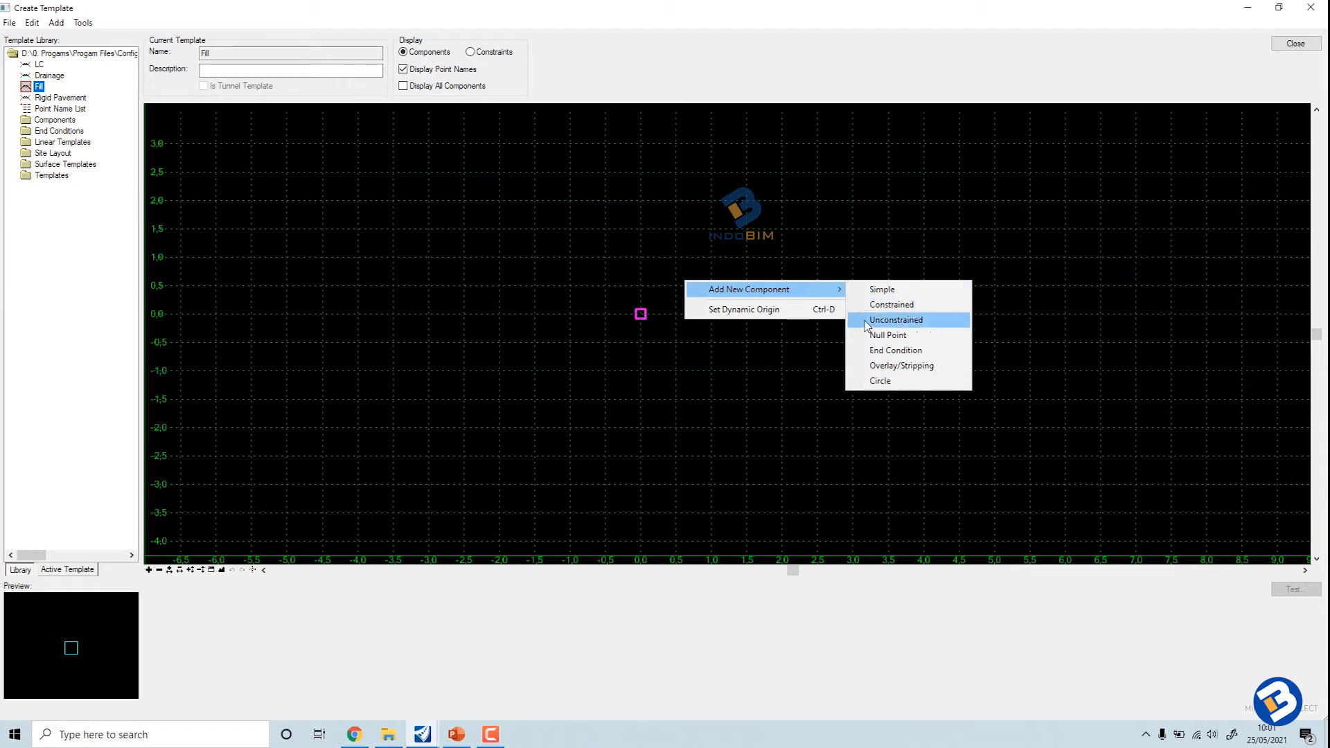
{"action": "left_click", "coordinate": [887, 335]}
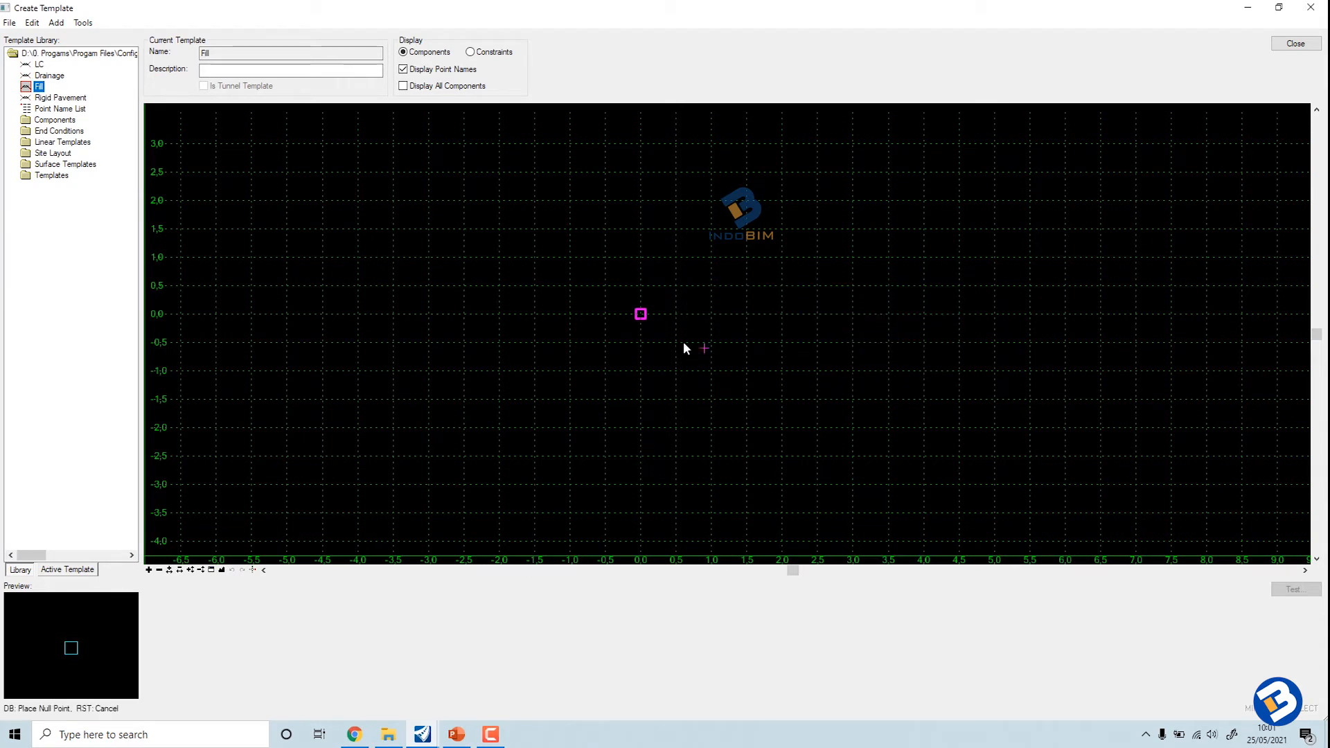
{"action": "left_click", "coordinate": [641, 314]}
Step: Draw an end condition in the Fill template from the null point down to about offset 4.0, elevation -2.6
{"action": "right_click", "coordinate": [695, 291]}
{"action": "mouse_move", "coordinate": [738, 300]}
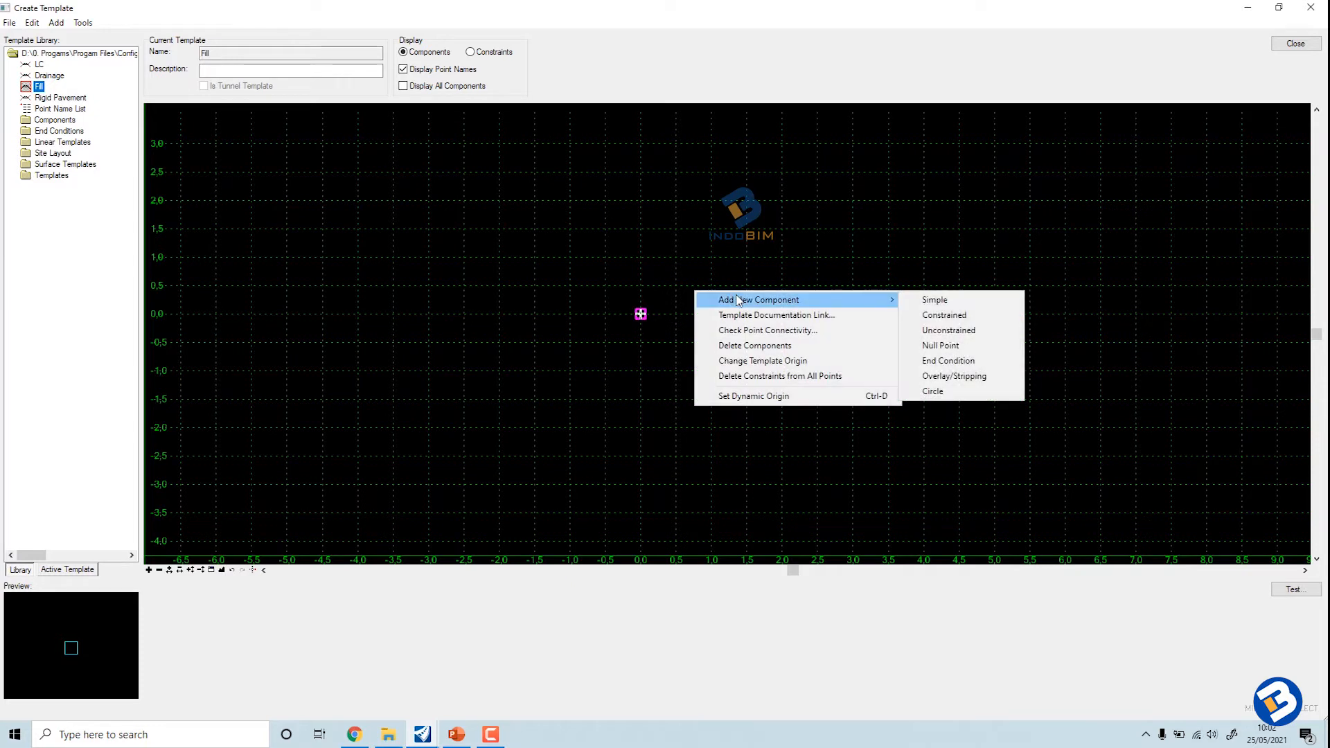
{"action": "left_click", "coordinate": [960, 361]}
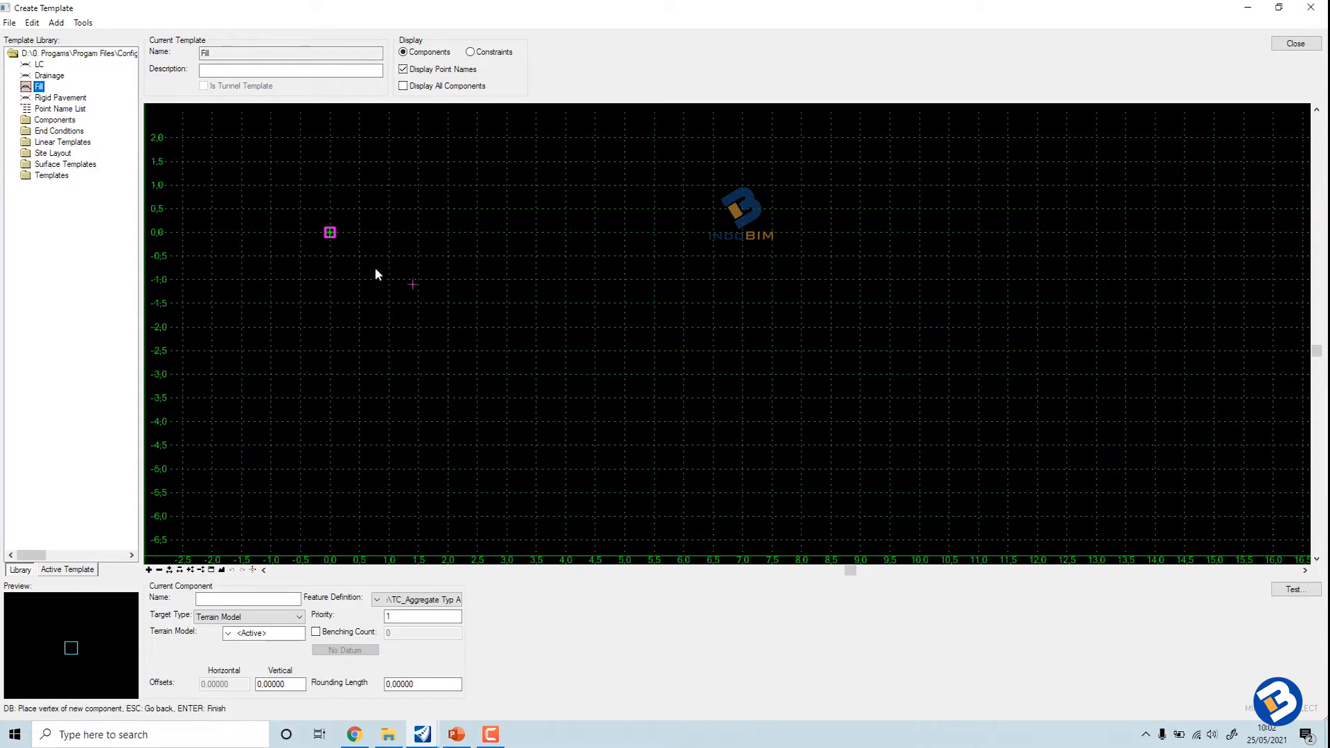
{"action": "left_click", "coordinate": [330, 232]}
{"action": "left_click", "coordinate": [567, 355]}
{"action": "right_click", "coordinate": [678, 345]}
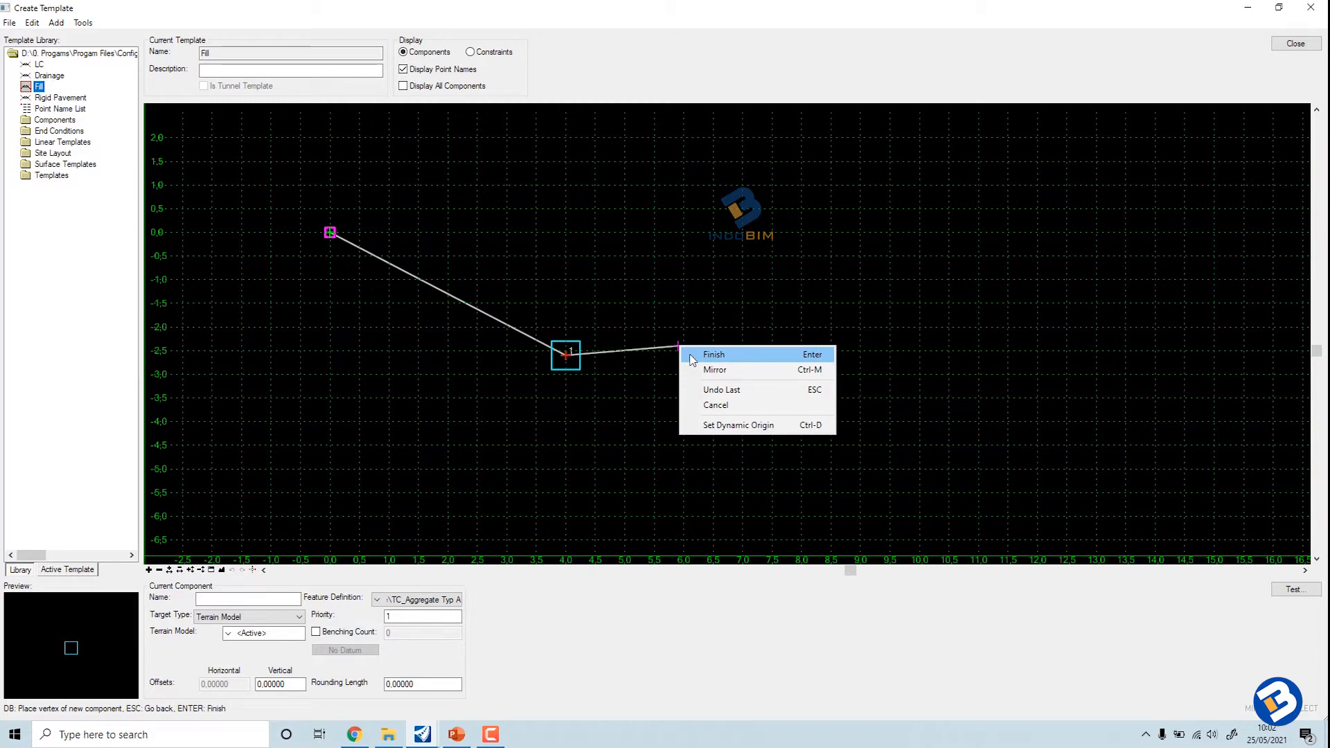
{"action": "left_click", "coordinate": [695, 357]}
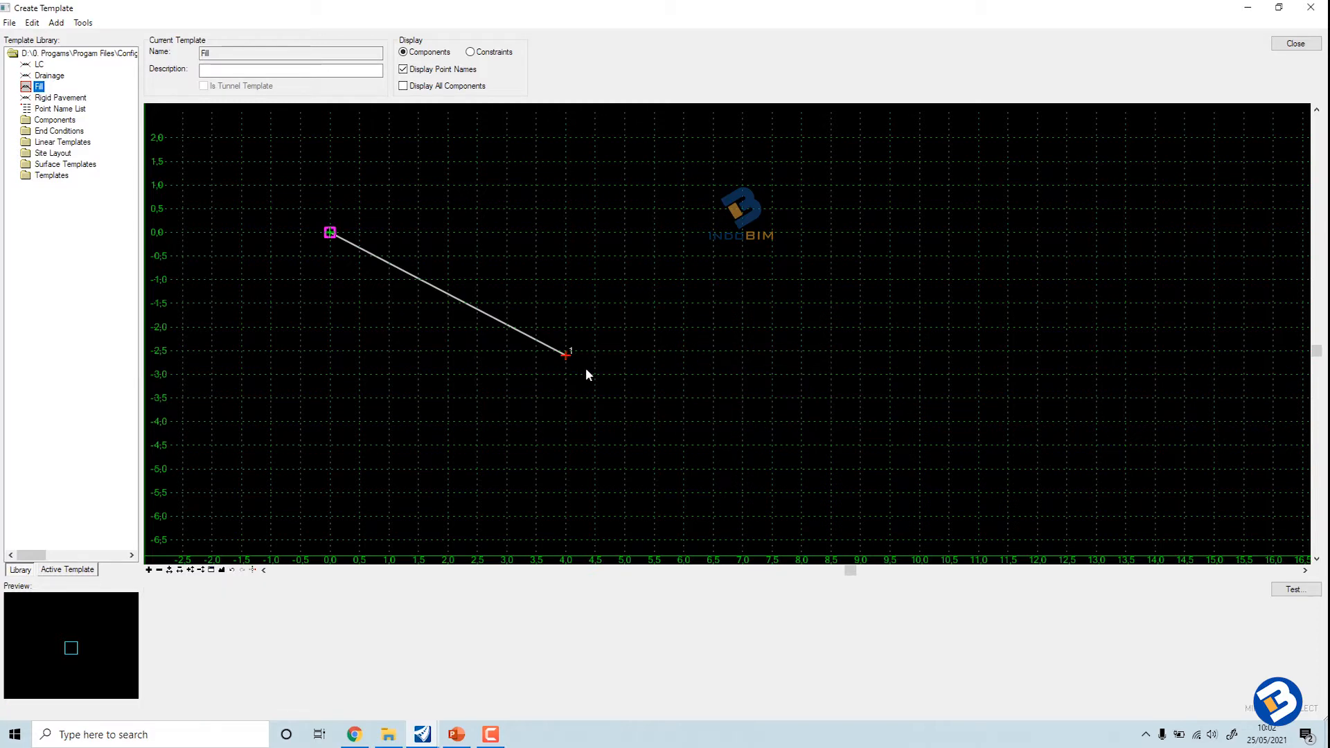
{"action": "scroll", "coordinate": [371, 272], "scroll_direction": "up", "scroll_amount": 2}
{"action": "middle_click_drag", "start_coordinate": [384, 274], "coordinate": [636, 320]}
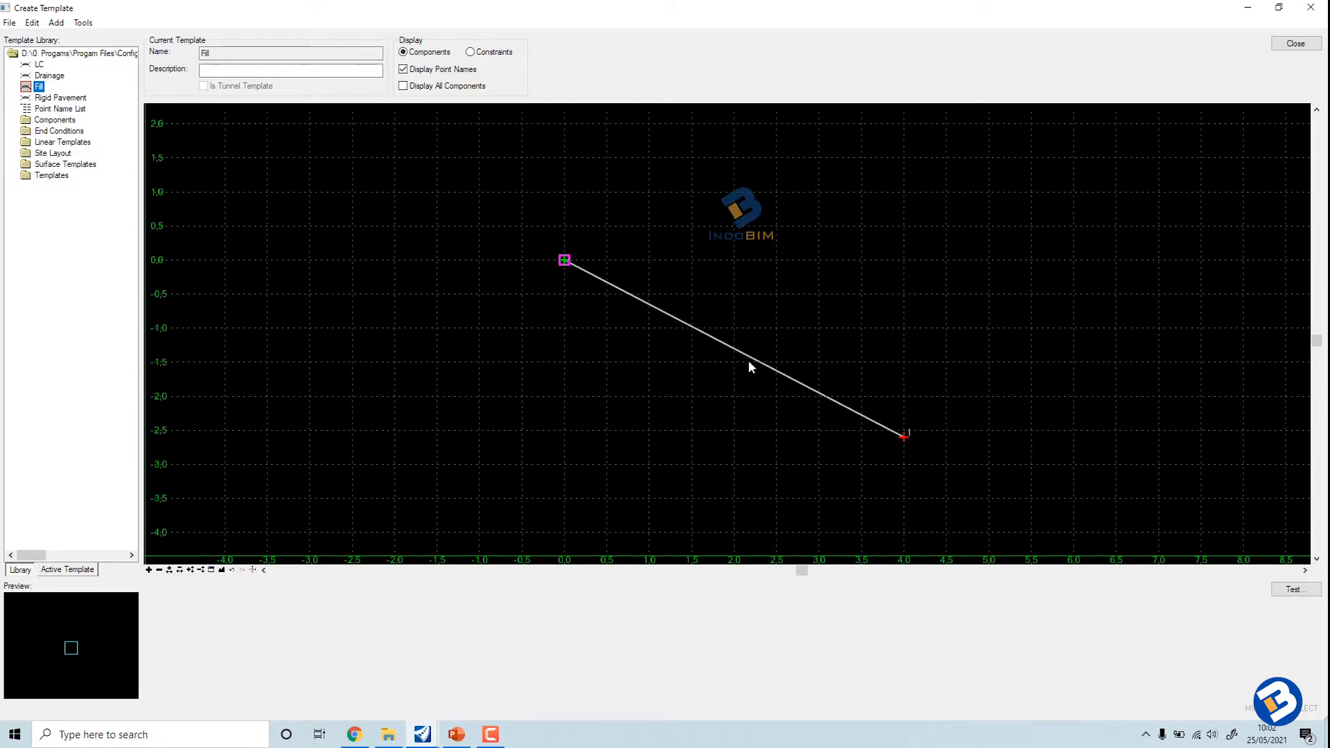
{"action": "mouse_move", "coordinate": [902, 437]}
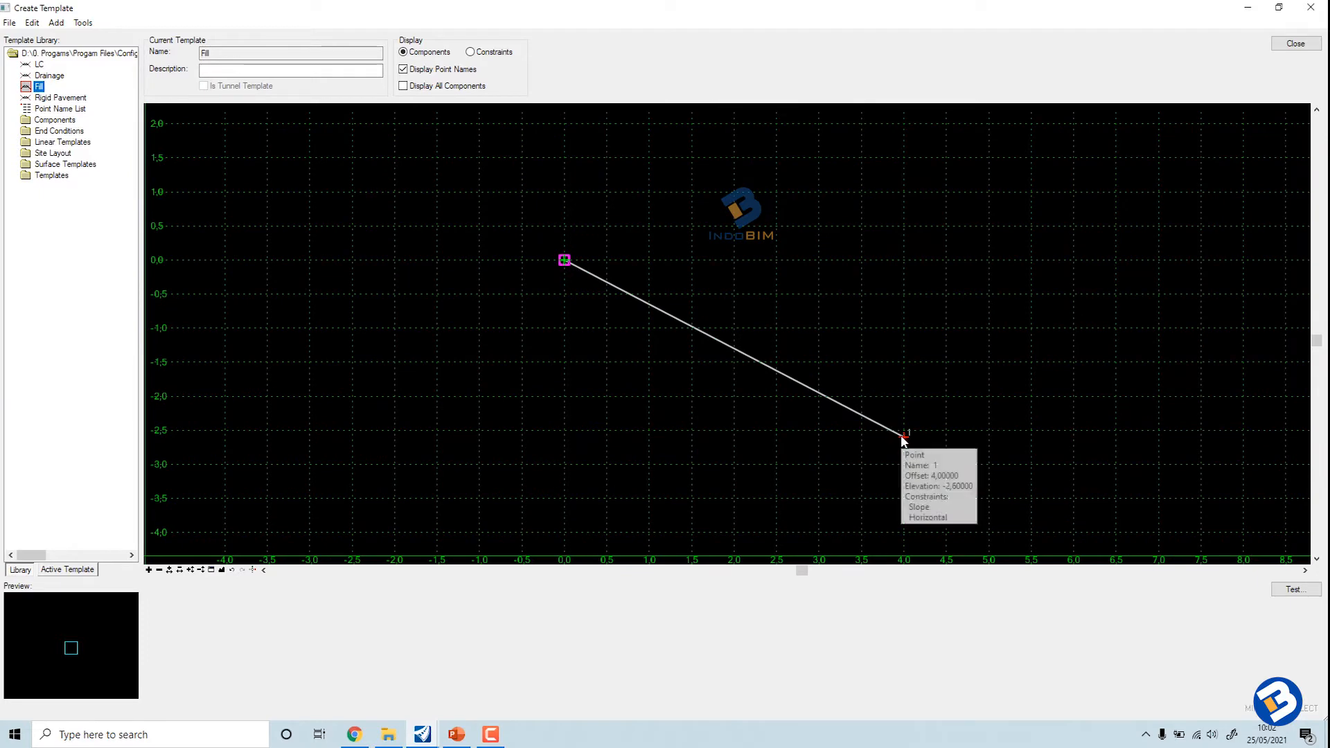
Step: Change the outer point of the Fill end condition to use a Horizontal first constraint and a Vertical second constraint
{"action": "double_click", "coordinate": [946, 435]}
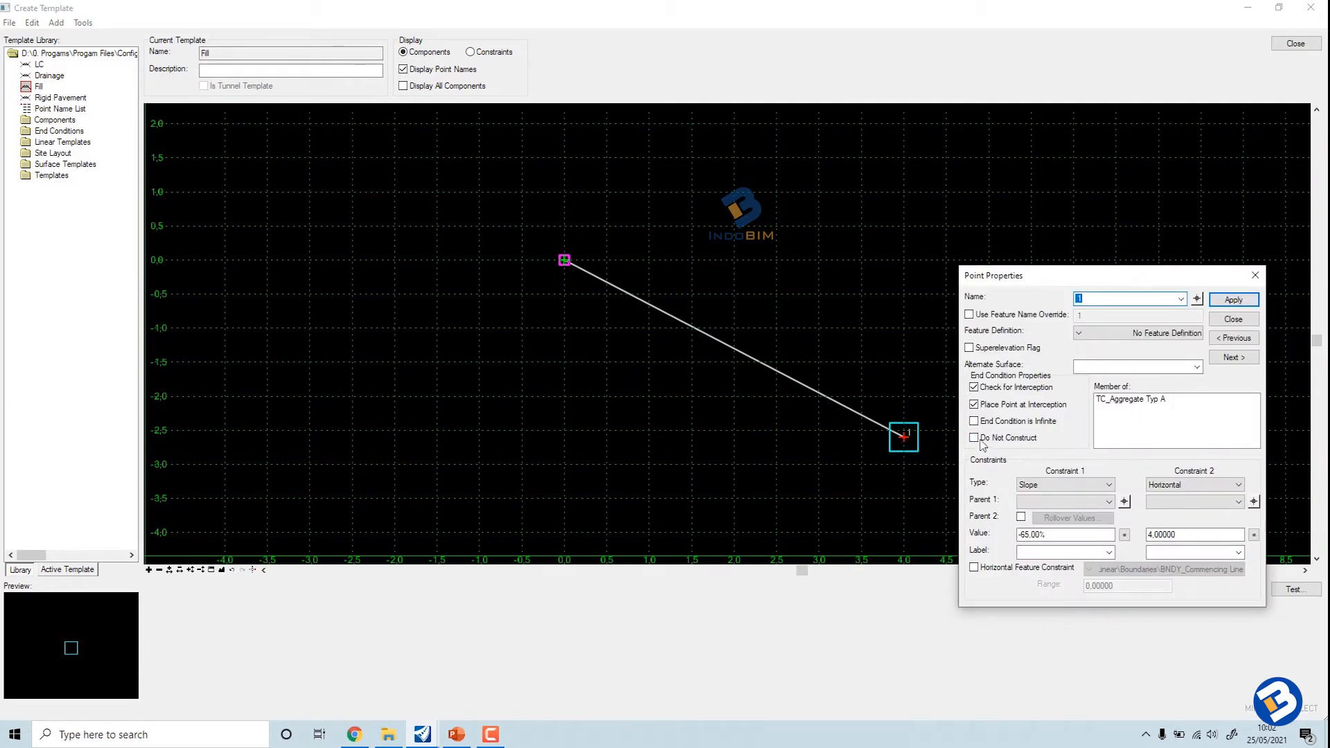
{"action": "left_click", "coordinate": [1089, 487]}
{"action": "left_click", "coordinate": [1072, 506]}
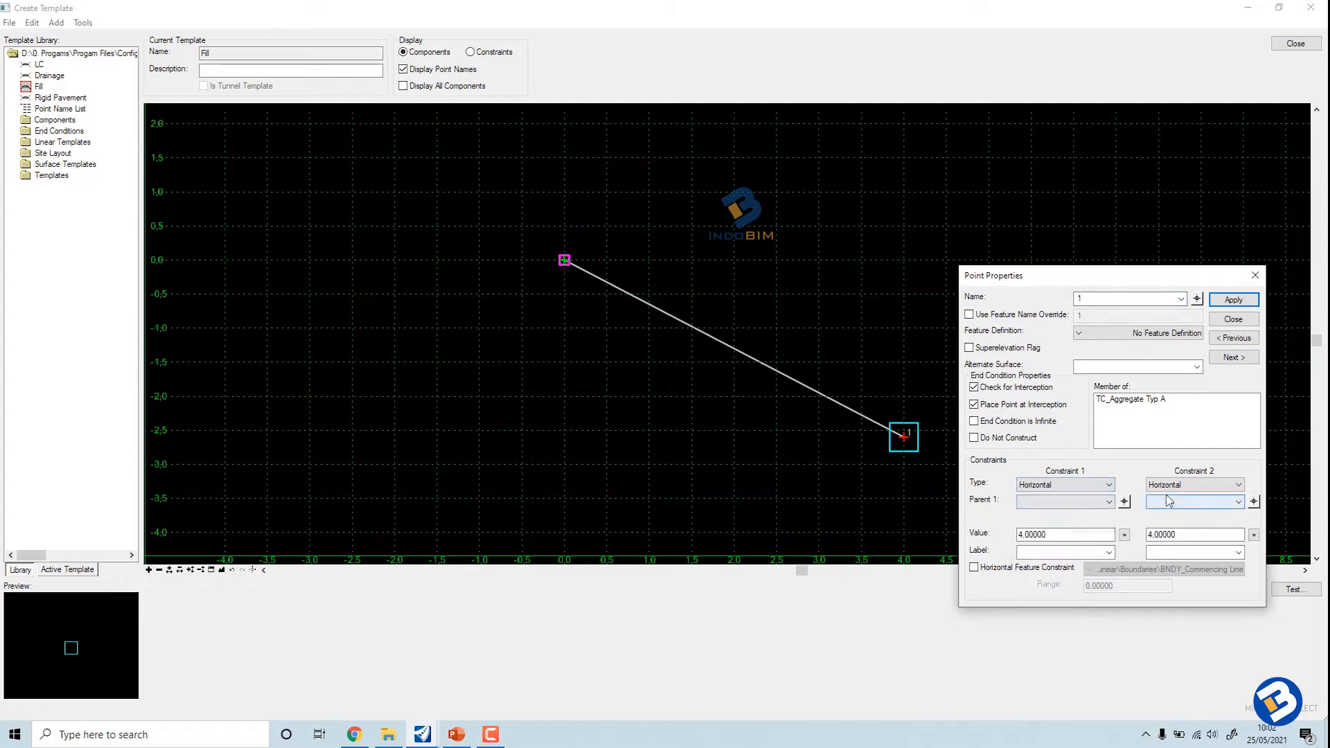
{"action": "left_click", "coordinate": [1171, 484]}
{"action": "left_click", "coordinate": [1174, 516]}
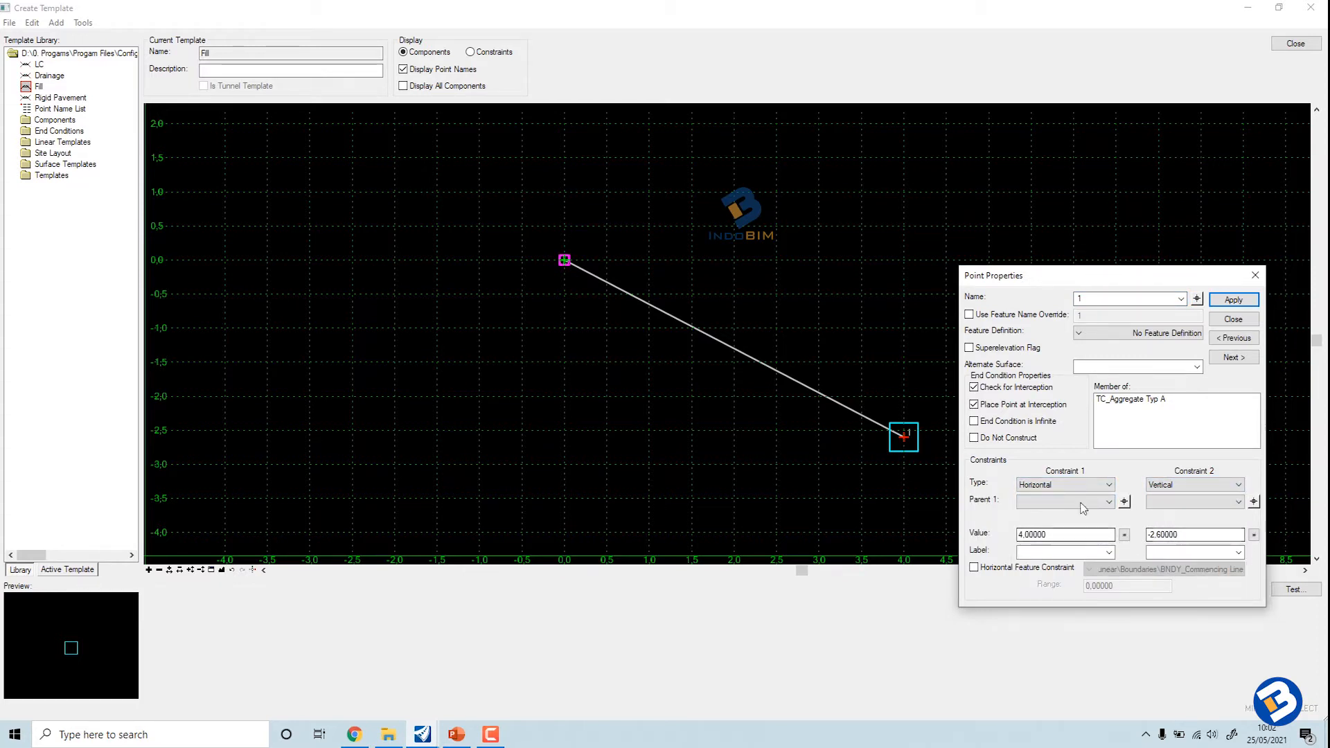
Step: Set the point's horizontal constraint value to 2 and its vertical value to -1, and apply them
{"action": "left_click_drag", "start_coordinate": [1091, 535], "coordinate": [1014, 534]}
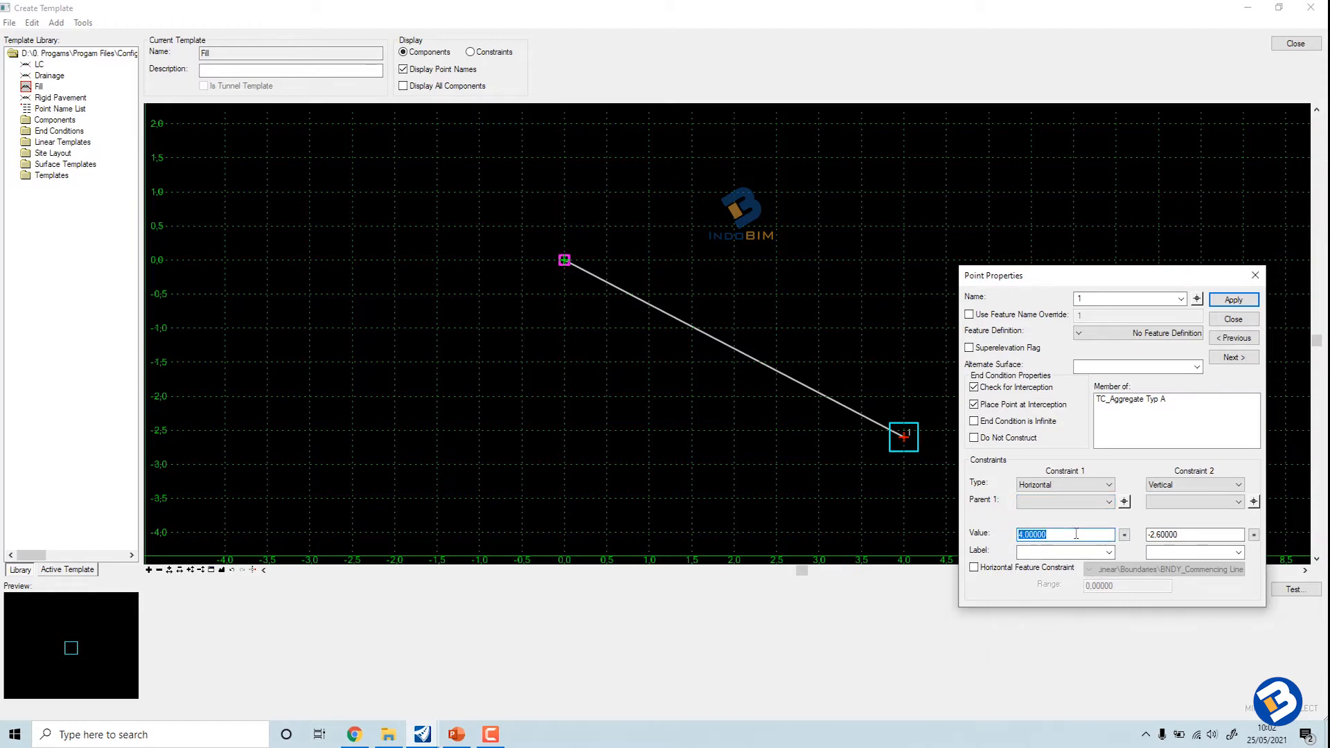
{"action": "type", "text": "2"}
{"action": "key", "text": "Tab"}
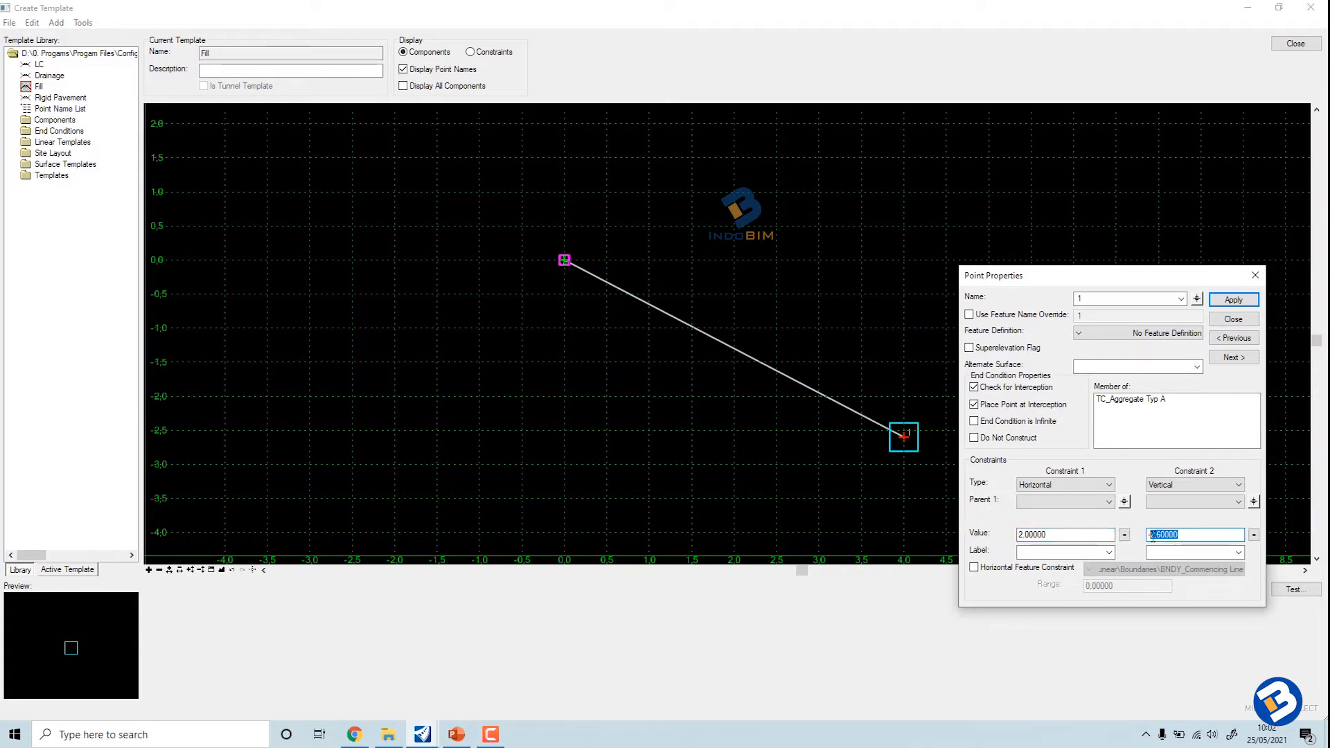
{"action": "type", "text": "-1"}
{"action": "left_click", "coordinate": [1085, 535]}
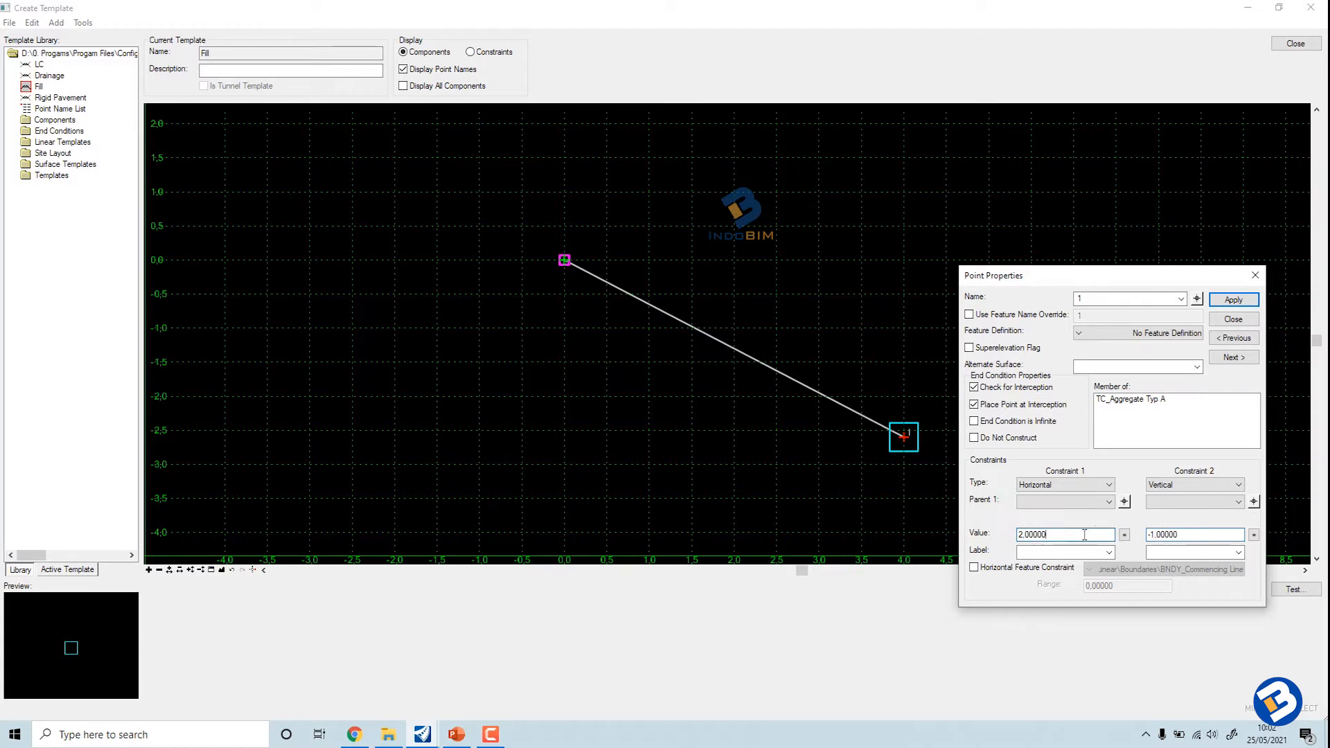
{"action": "left_click", "coordinate": [1243, 303]}
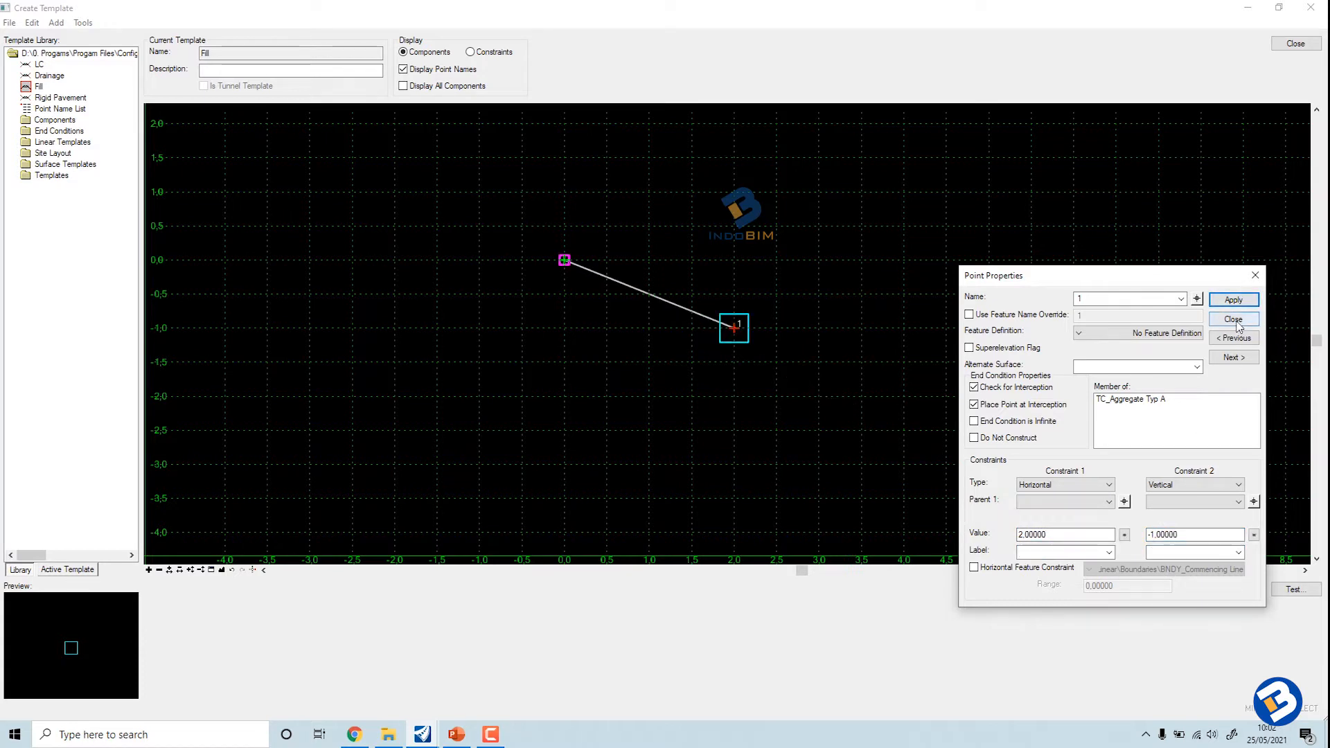
{"action": "left_click", "coordinate": [1234, 320]}
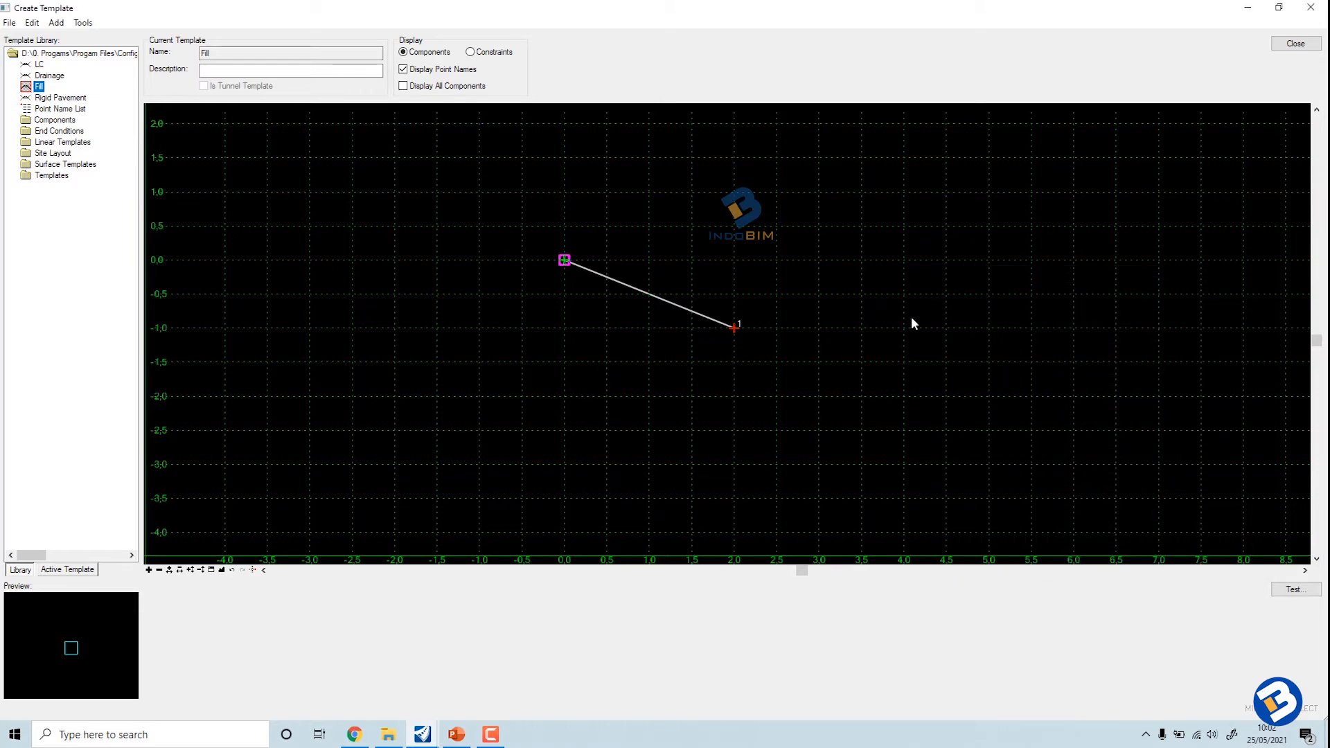
{"action": "scroll", "coordinate": [621, 307], "scroll_direction": "up", "scroll_amount": 4}
{"action": "scroll", "coordinate": [621, 307], "scroll_direction": "down", "scroll_amount": 3}
{"action": "middle_click_drag", "start_coordinate": [621, 307], "coordinate": [721, 302]}
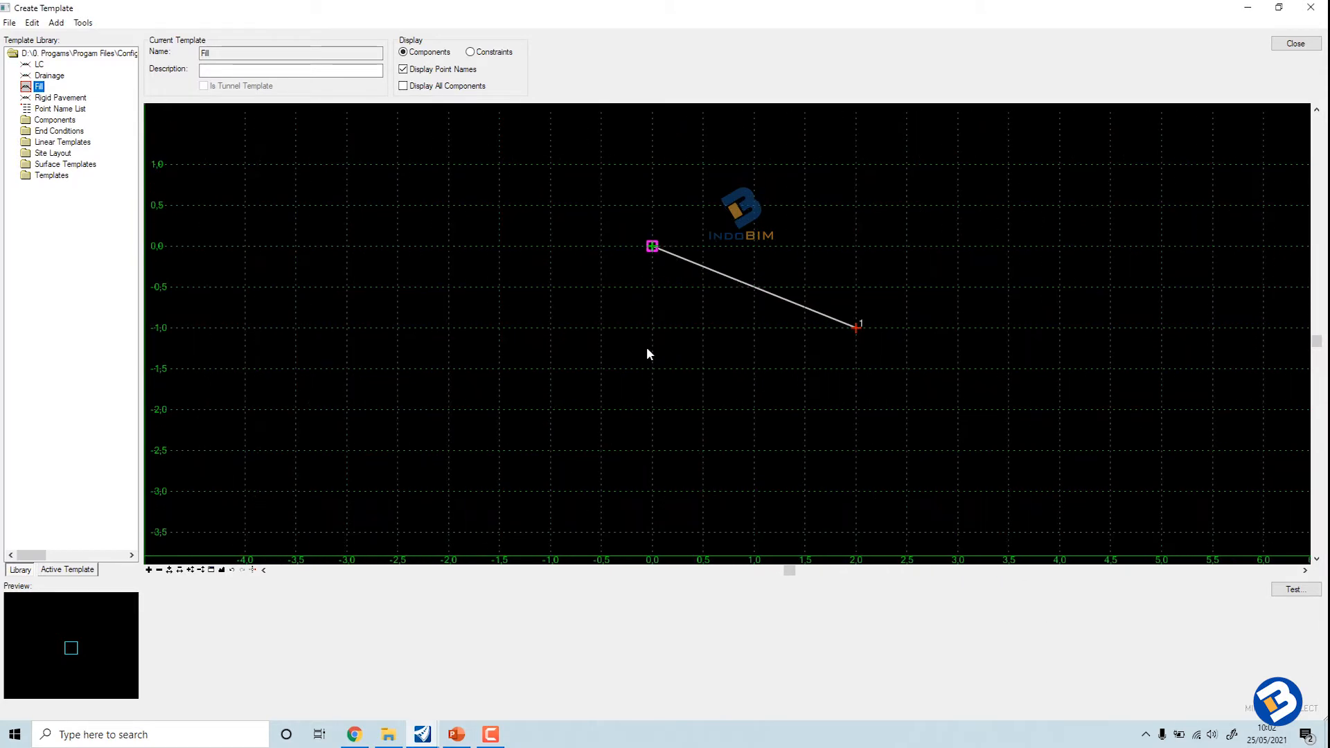
Step: Create a new template at the library root and name it Cut
{"action": "left_click", "coordinate": [78, 56]}
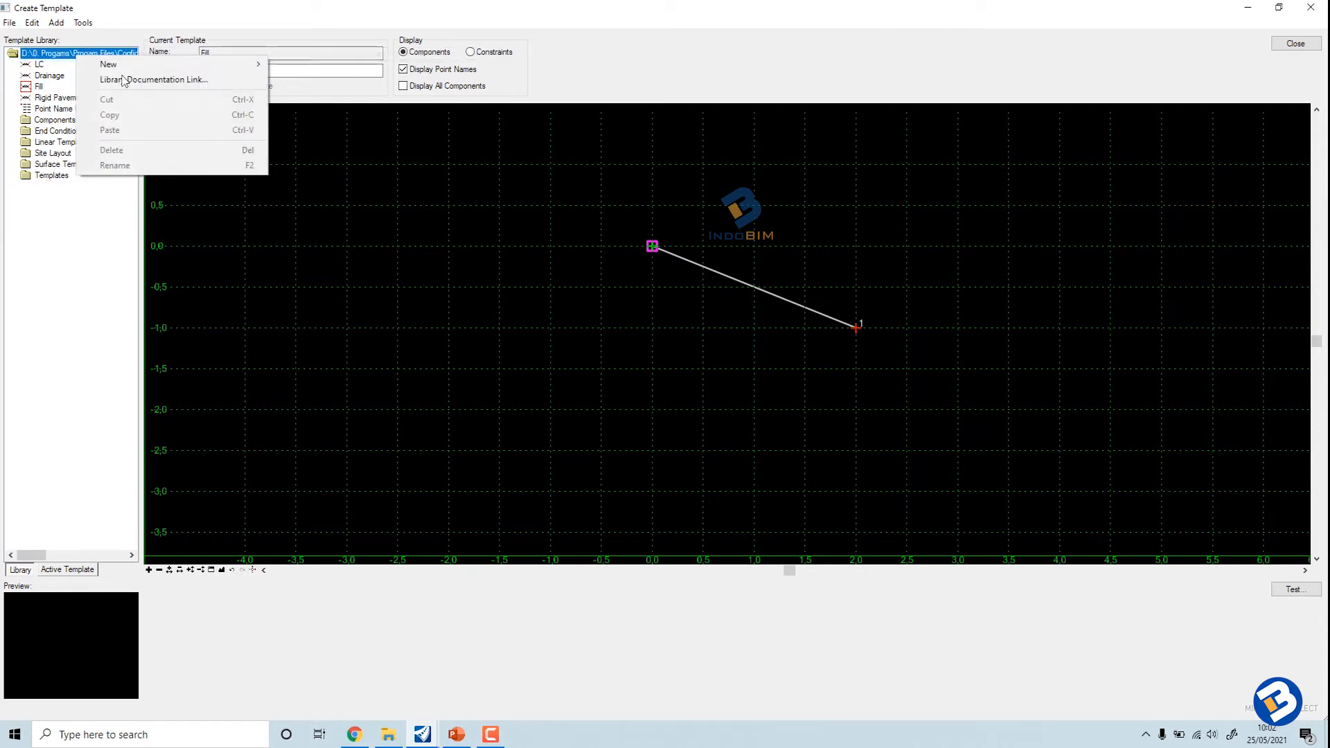
{"action": "mouse_move", "coordinate": [253, 65]}
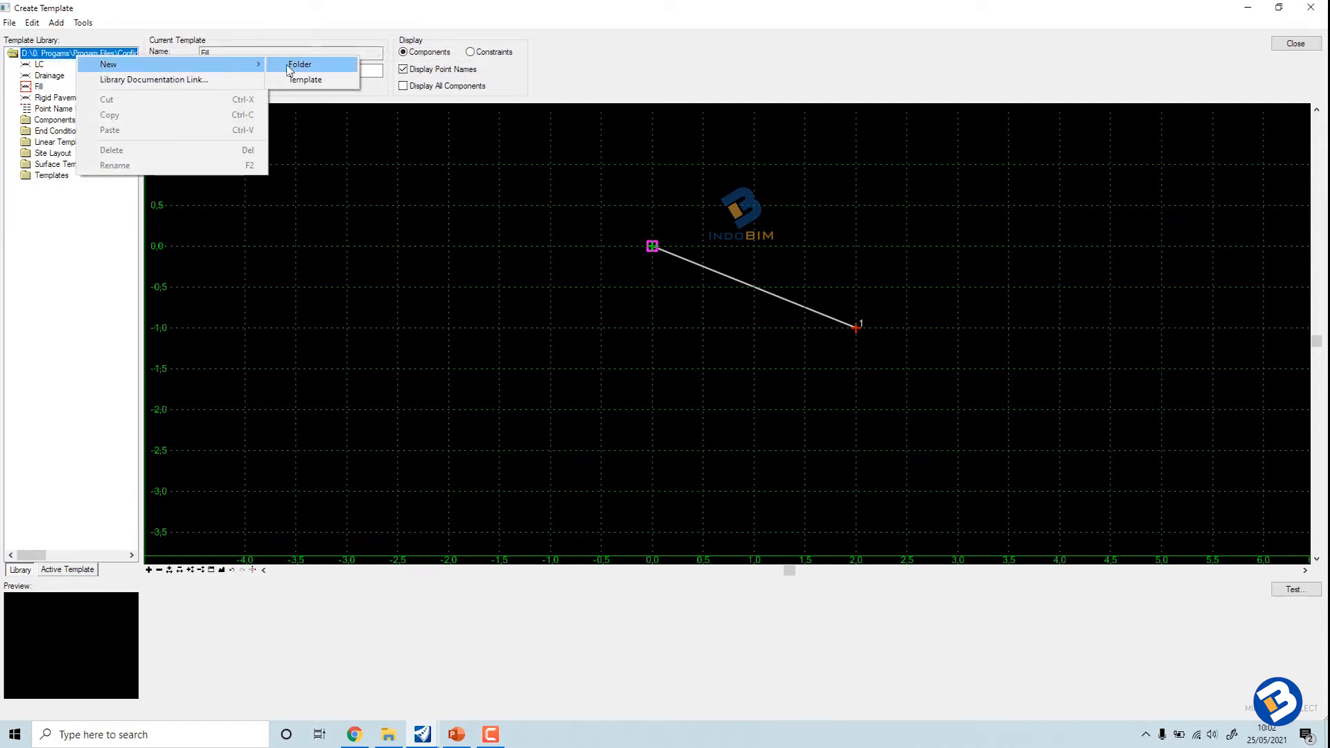
{"action": "left_click", "coordinate": [305, 79]}
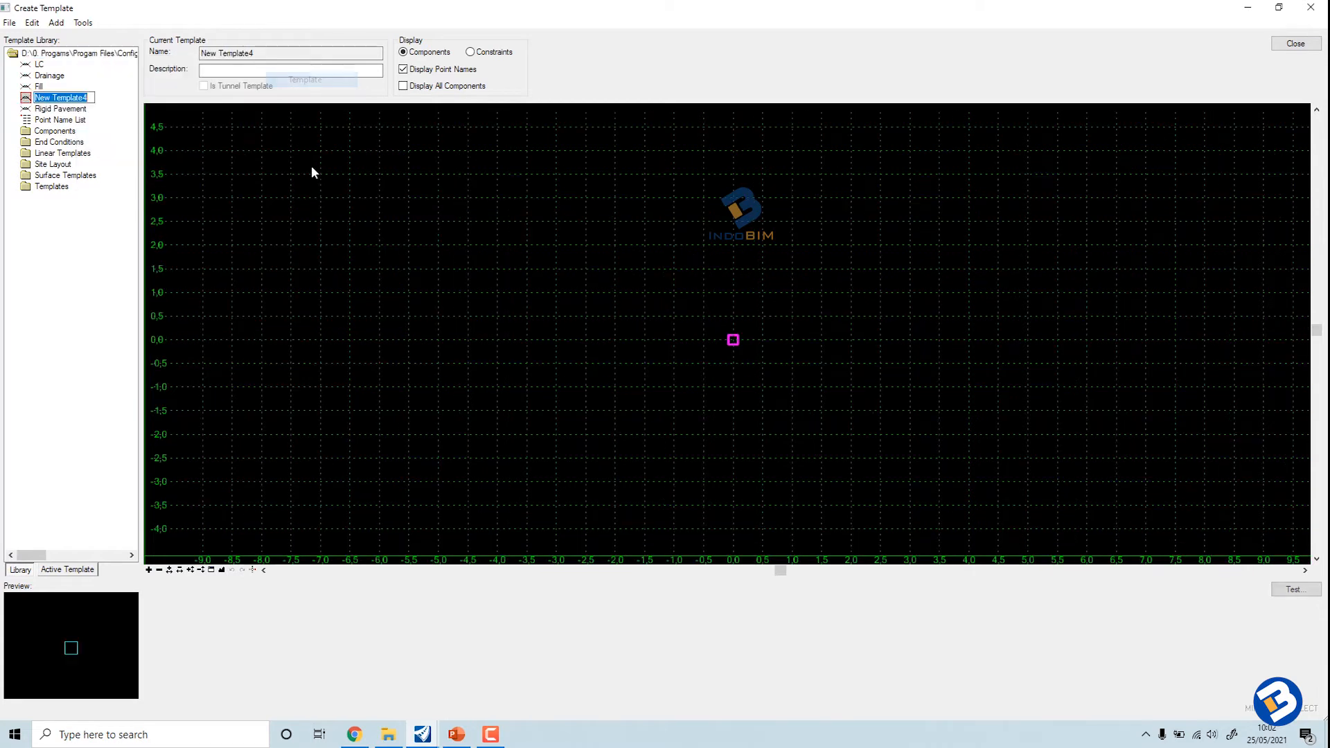
{"action": "type", "text": "Cu"}
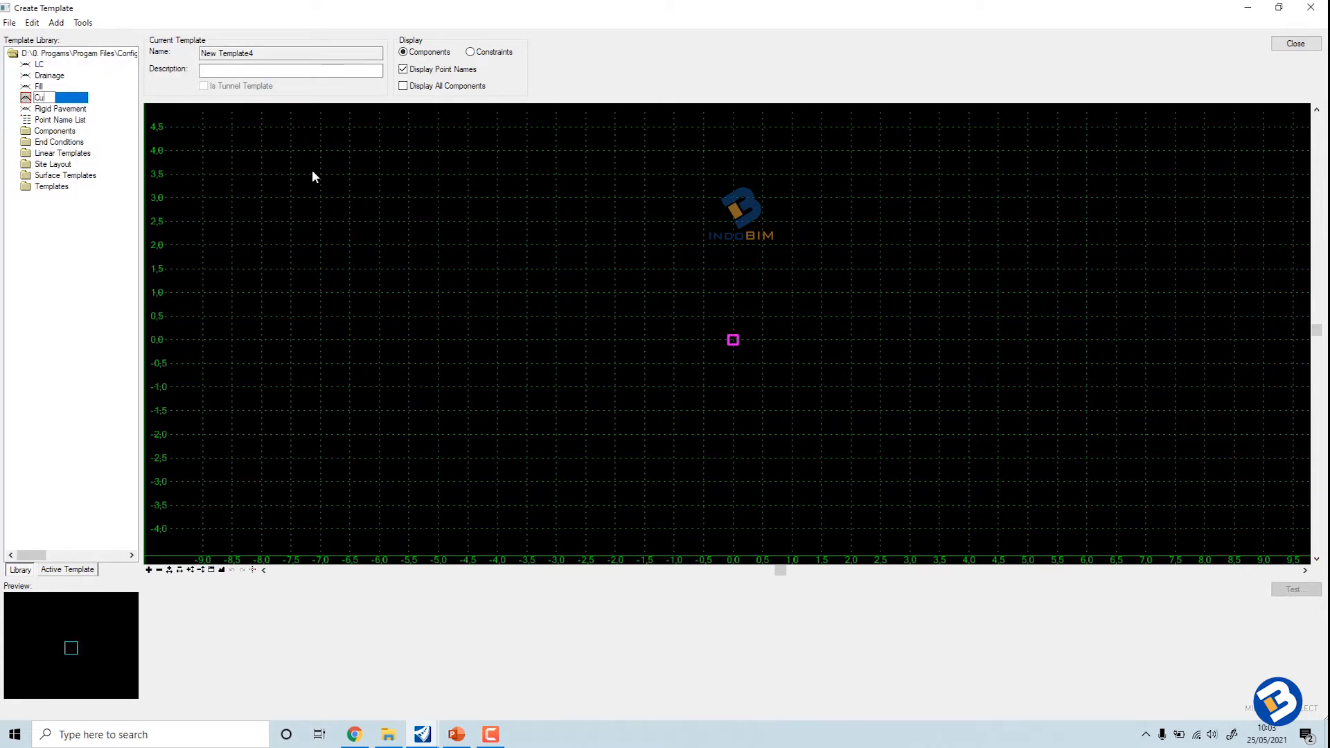
{"action": "type", "text": "t"}
{"action": "key", "text": "Return"}
Step: Add a null point at the origin of the Cut template
{"action": "right_click", "coordinate": [636, 293]}
{"action": "mouse_move", "coordinate": [697, 302]}
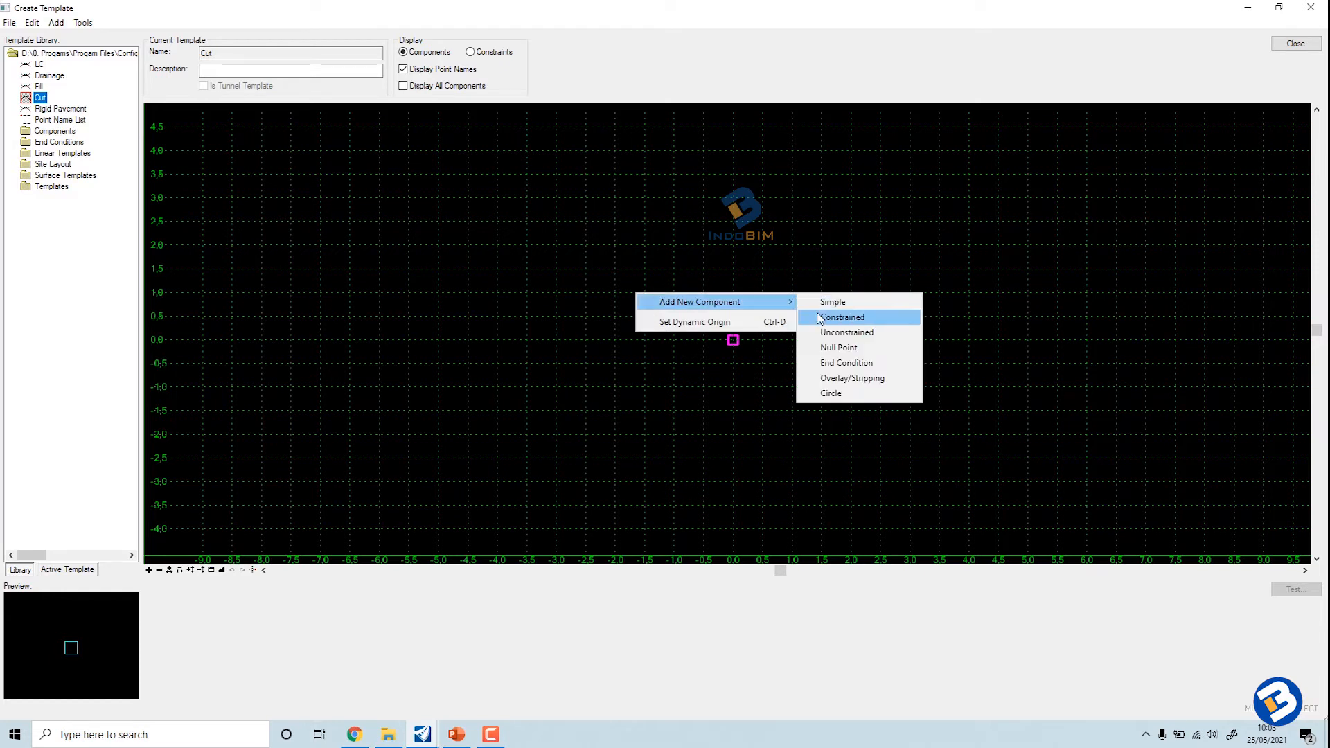
{"action": "left_click", "coordinate": [839, 347]}
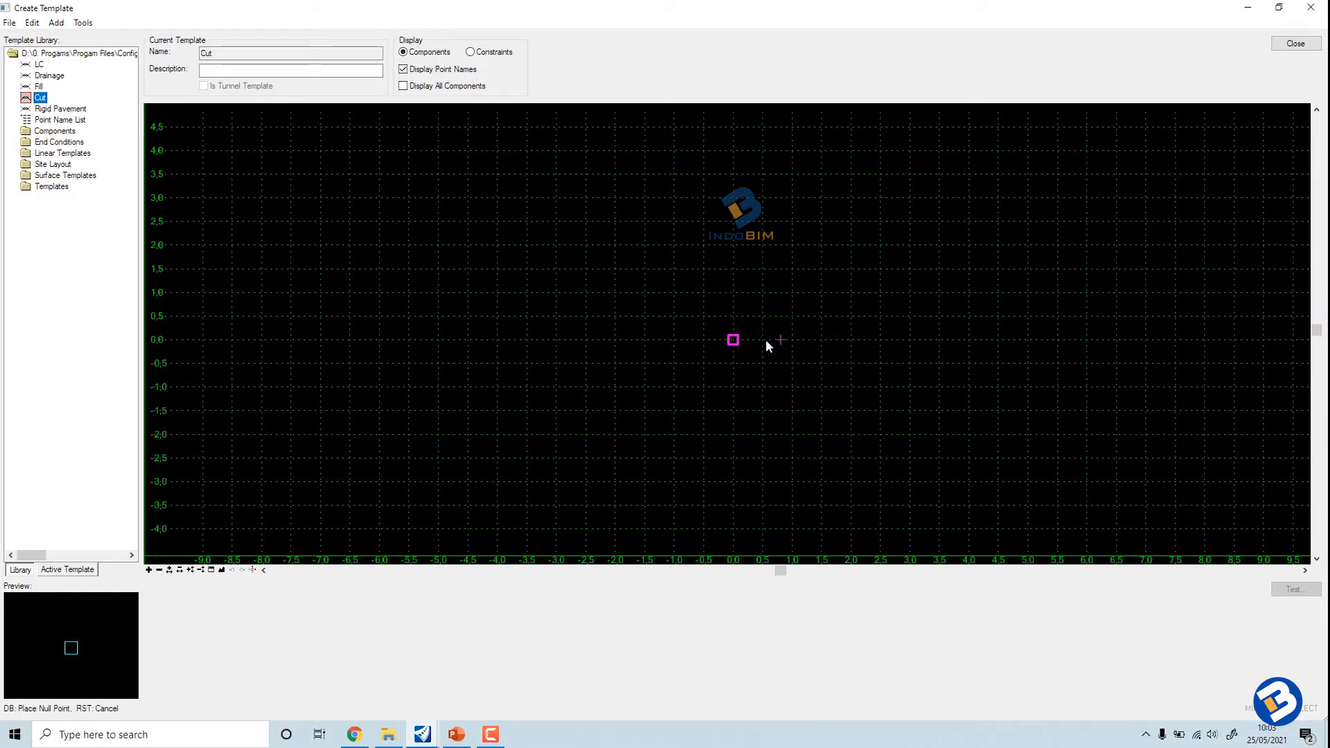
{"action": "left_click", "coordinate": [735, 340]}
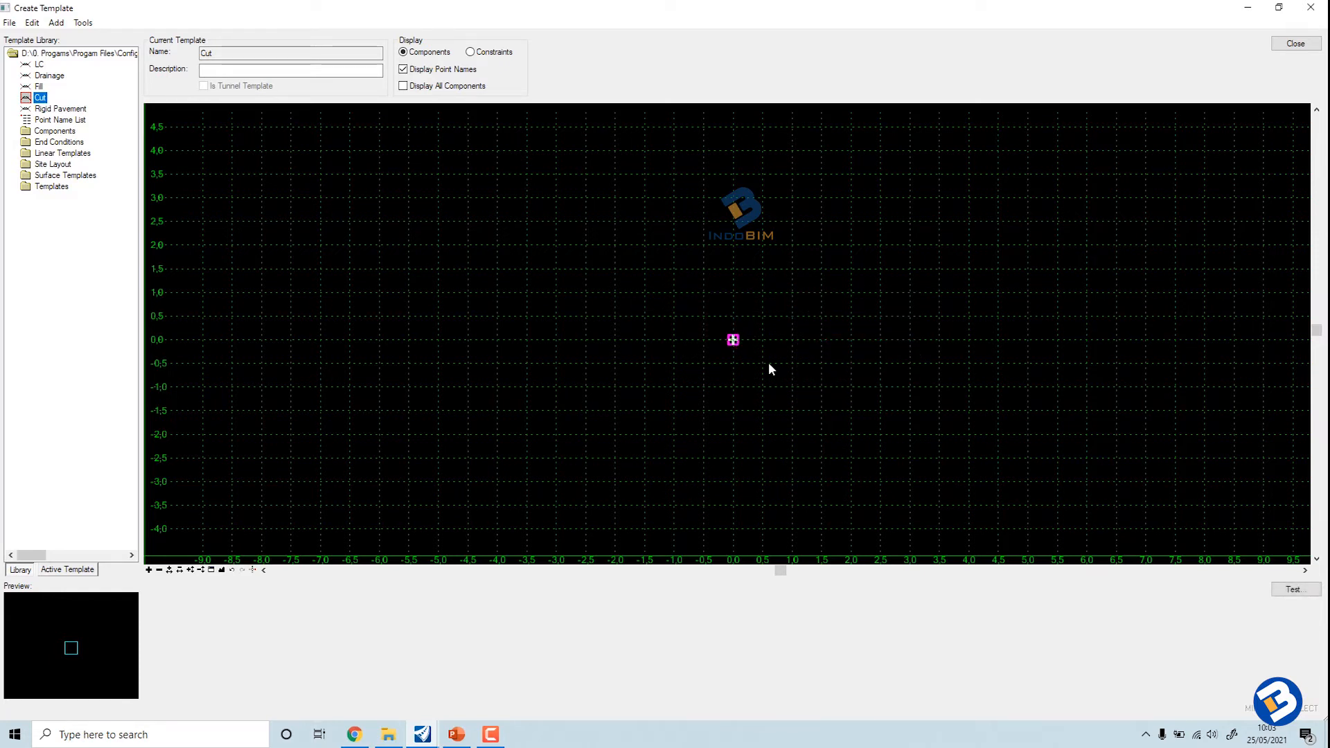
Step: Draw an end condition in the Cut template from the null point up to about offset 3.1, elevation 2.8
{"action": "middle_click_drag", "start_coordinate": [769, 369], "coordinate": [618, 360]}
{"action": "right_click", "coordinate": [623, 362]}
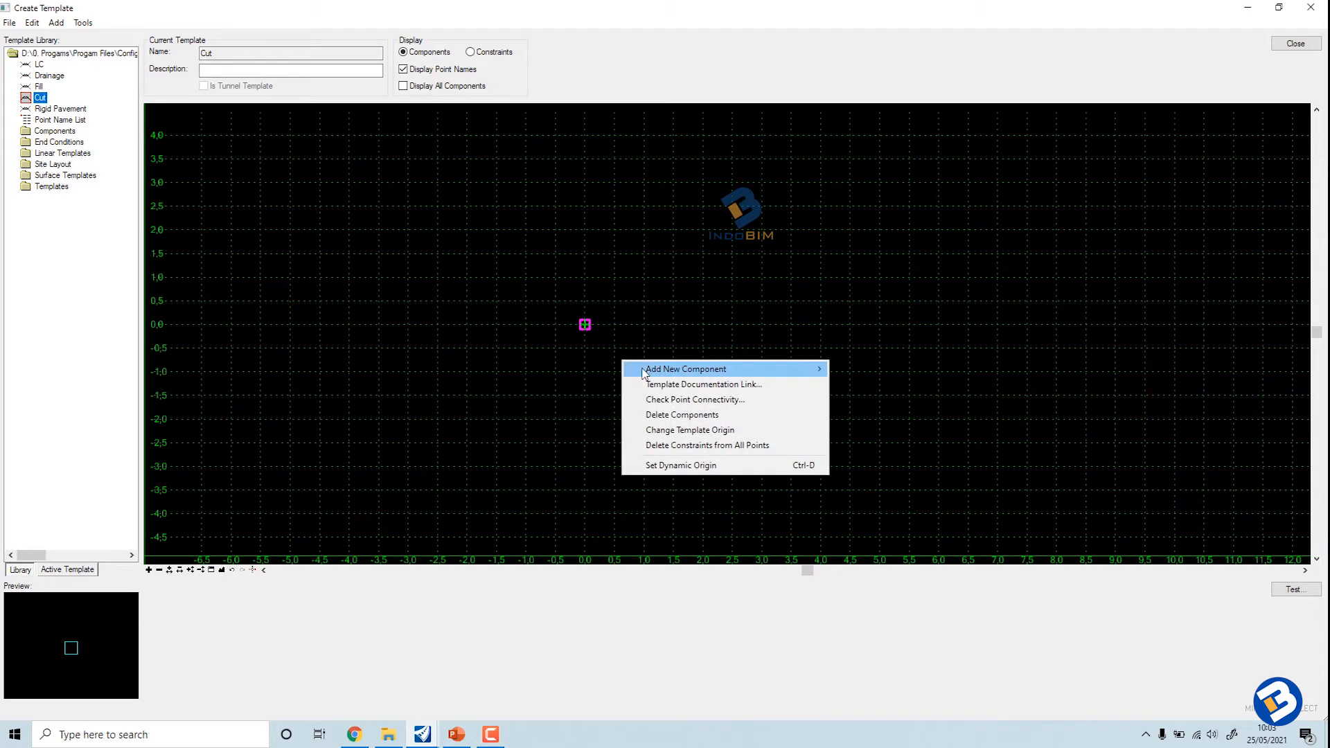
{"action": "mouse_move", "coordinate": [644, 370]}
{"action": "left_click", "coordinate": [856, 430]}
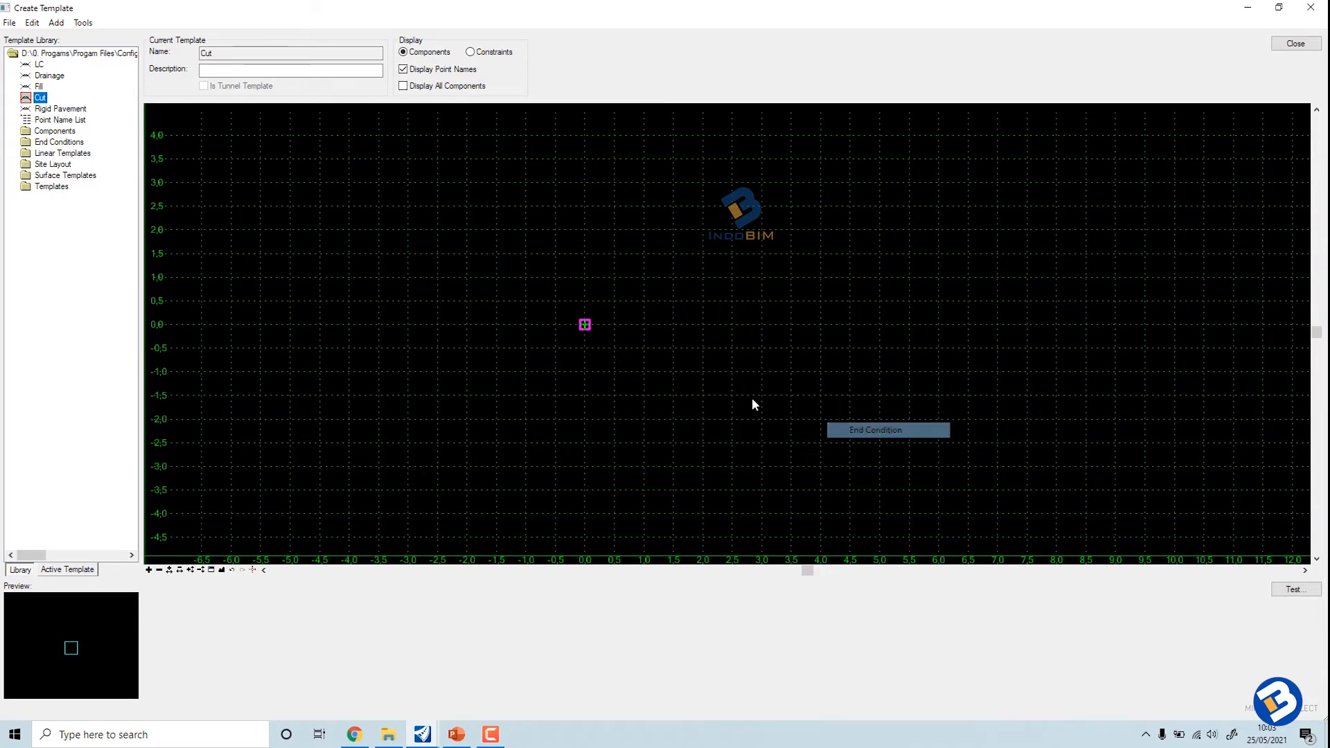
{"action": "left_click", "coordinate": [585, 325]}
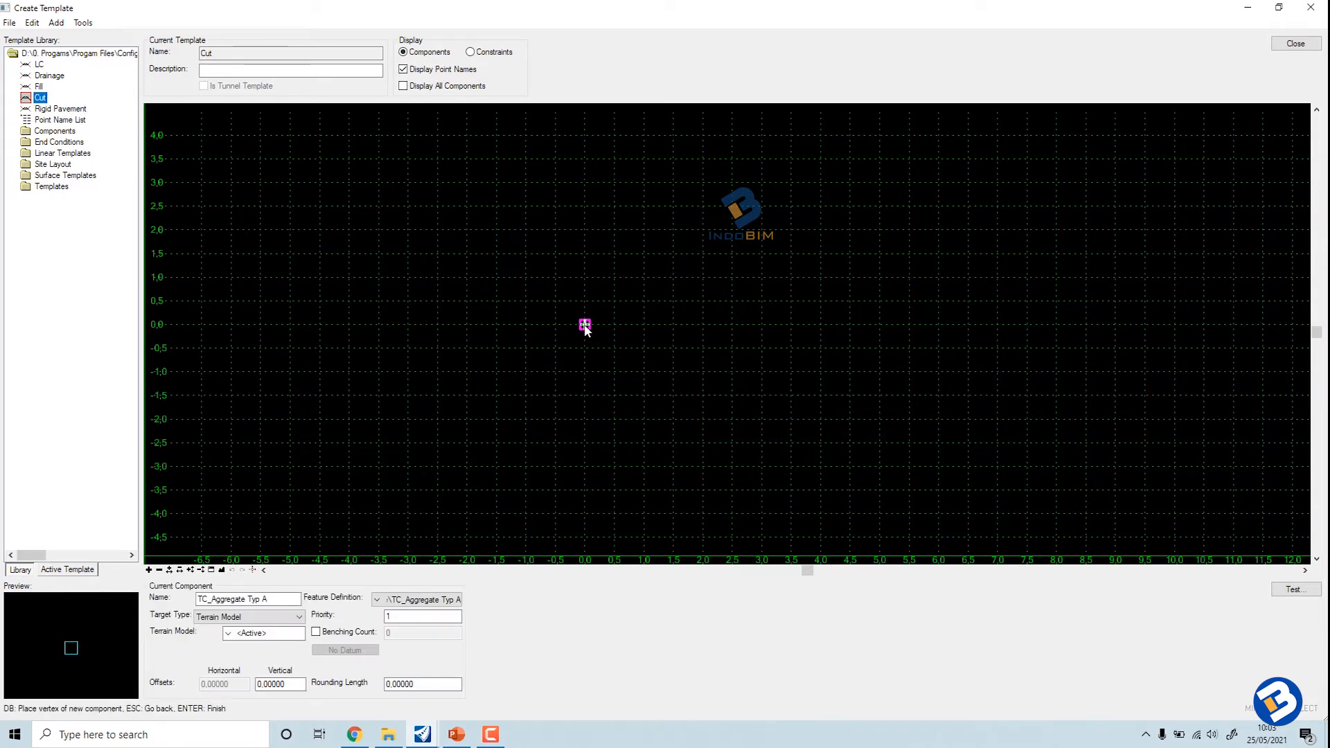
{"action": "left_click", "coordinate": [767, 193]}
{"action": "right_click", "coordinate": [816, 262]}
{"action": "left_click", "coordinate": [834, 276]}
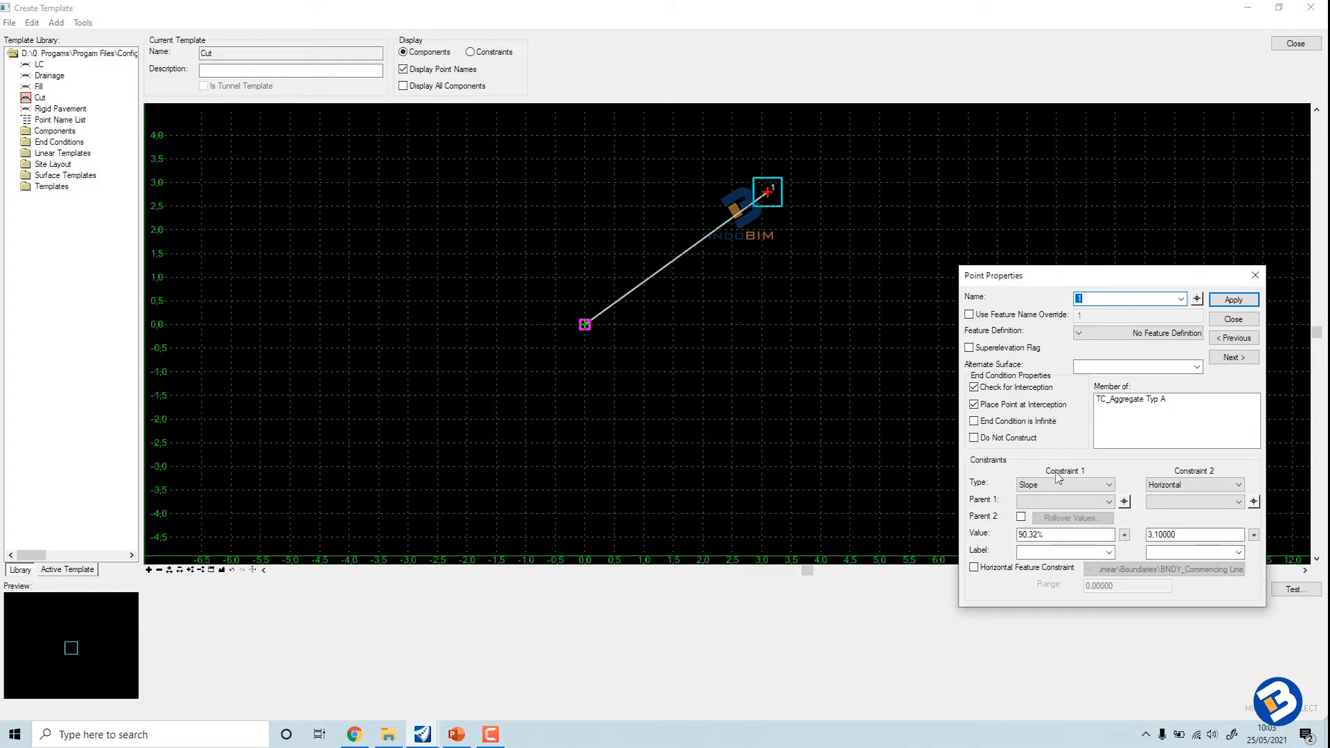
Step: Constrain the outer point of the Cut end condition with a vertical value of 1 and a horizontal value of 2
{"action": "left_click", "coordinate": [1060, 484]}
{"action": "left_click", "coordinate": [1049, 506]}
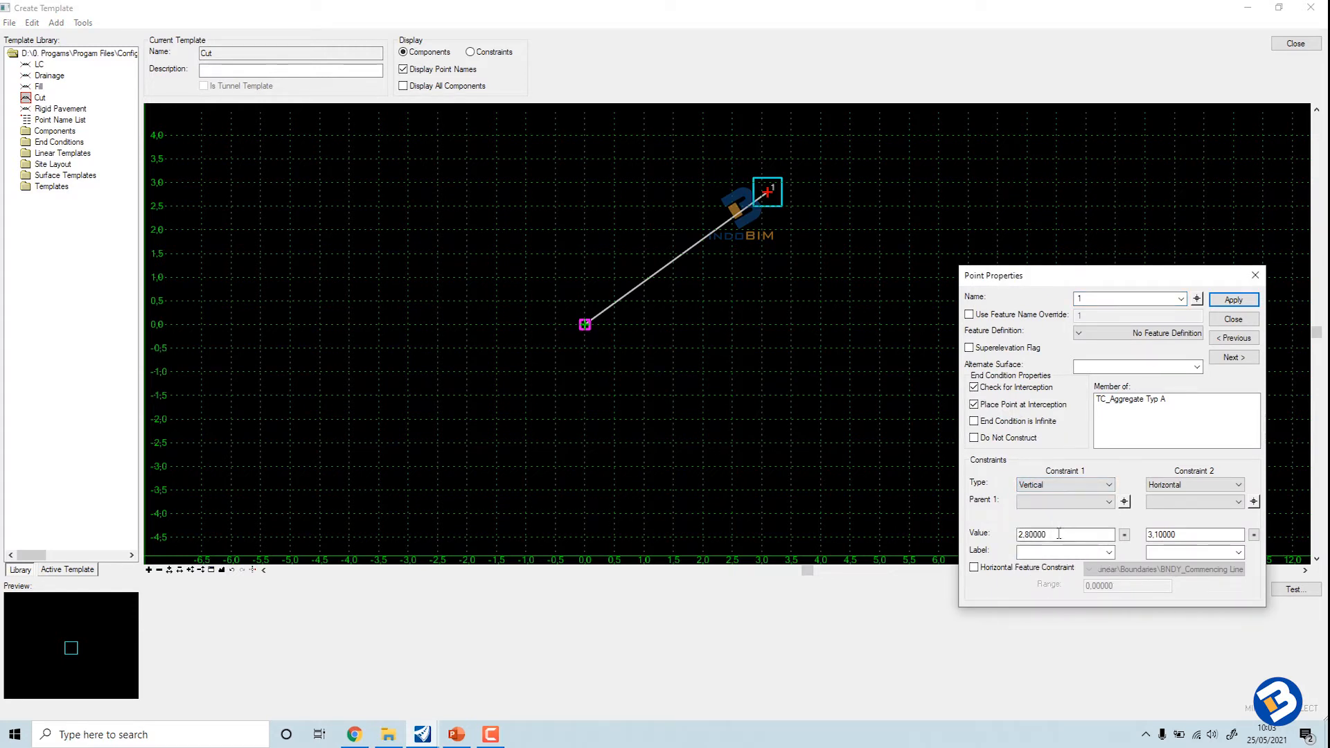
{"action": "left_click_drag", "start_coordinate": [1059, 534], "coordinate": [1022, 536]}
{"action": "type", "text": "1"}
{"action": "left_click_drag", "start_coordinate": [1177, 534], "coordinate": [1135, 536]}
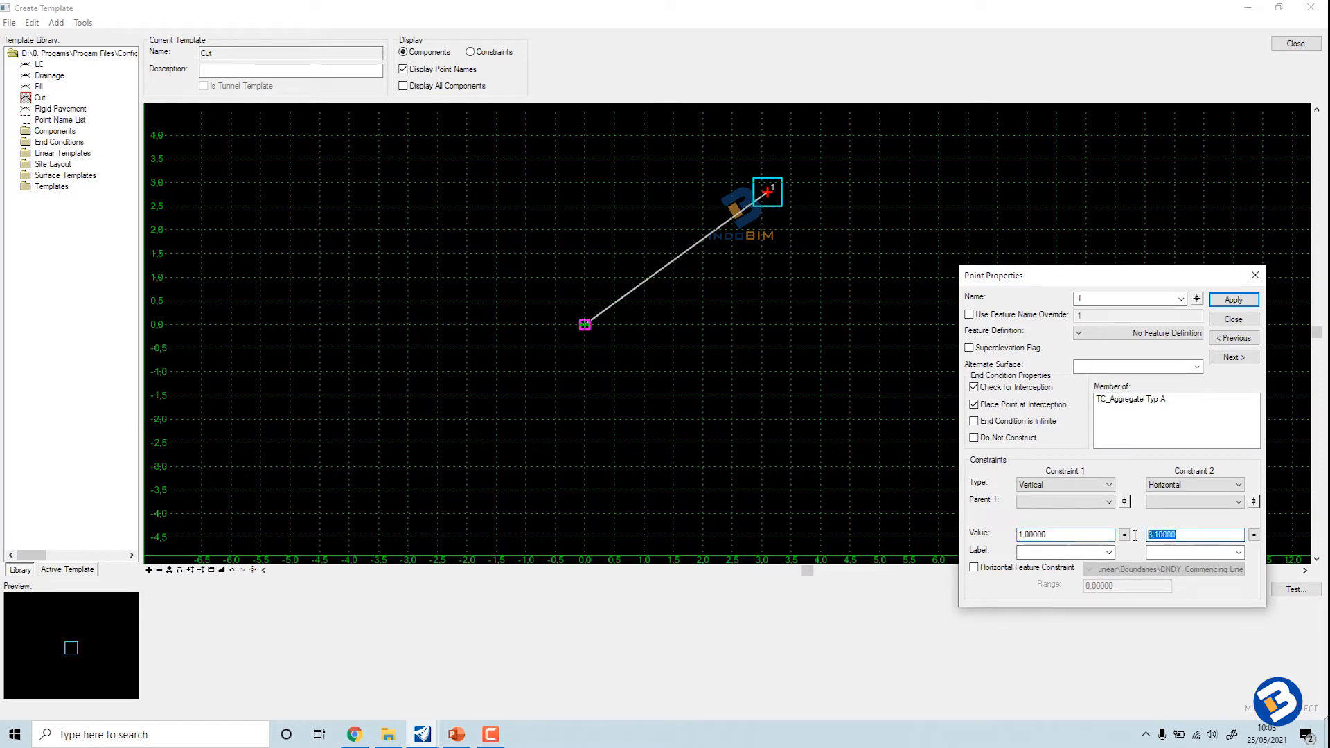
{"action": "type", "text": "2"}
{"action": "left_click", "coordinate": [1225, 301]}
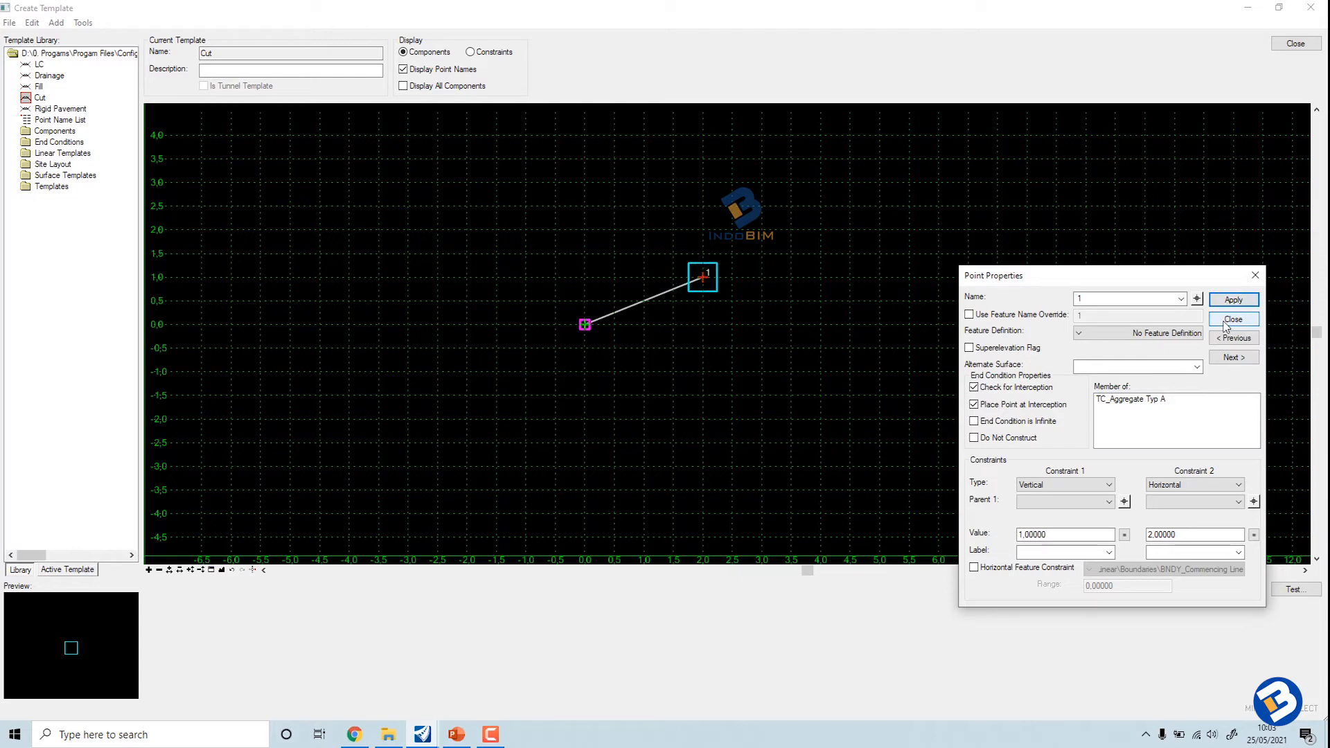
{"action": "left_click", "coordinate": [1232, 320]}
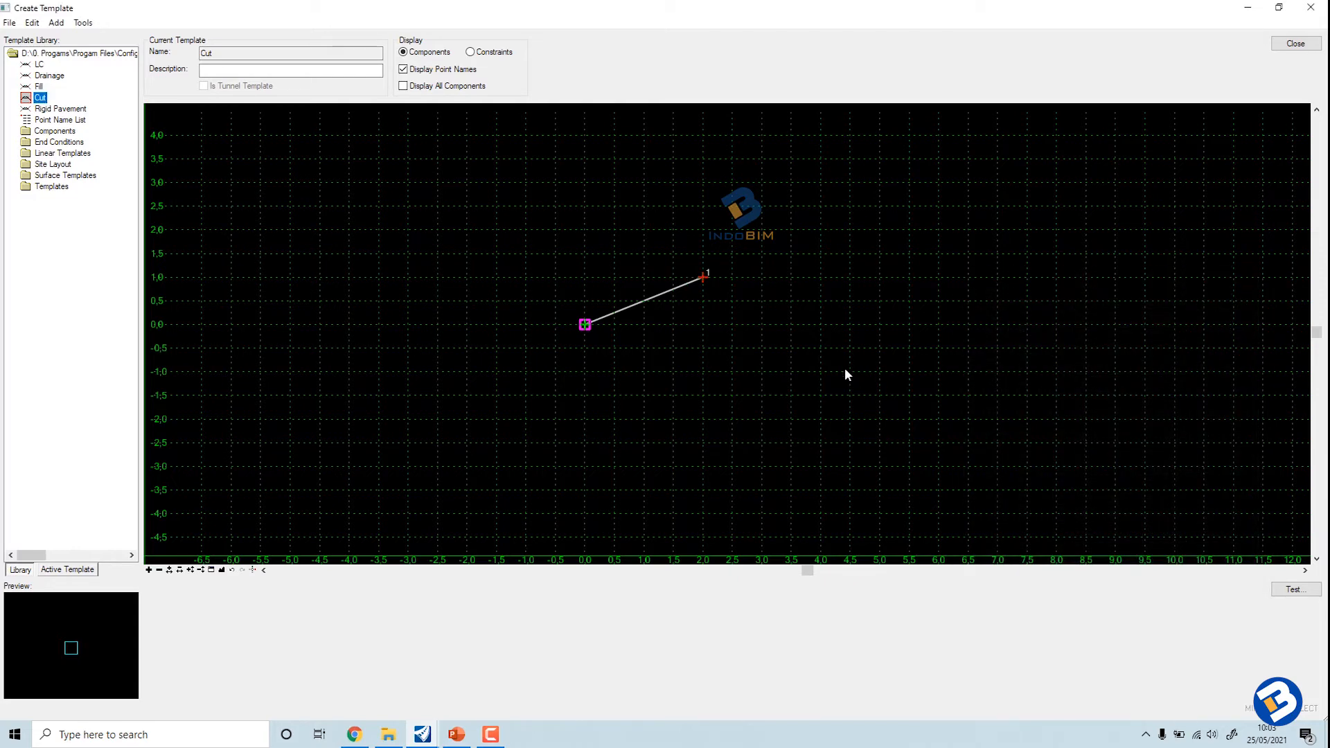
Step: Switch to PowerPoint, examine the fill cross-section and Detail B on slide 1, and return to the template editor
{"action": "left_click", "coordinate": [457, 734]}
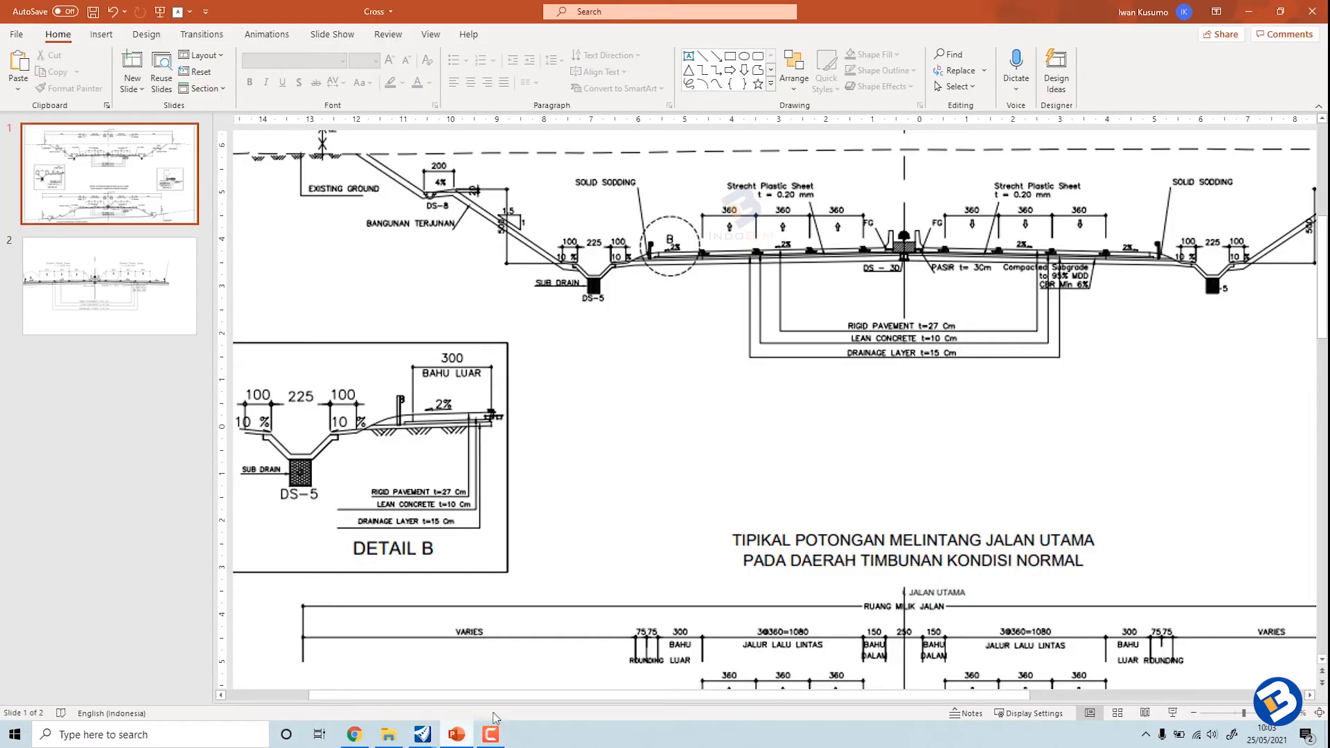
{"action": "scroll", "coordinate": [807, 421], "scroll_direction": "down", "scroll_amount": 4}
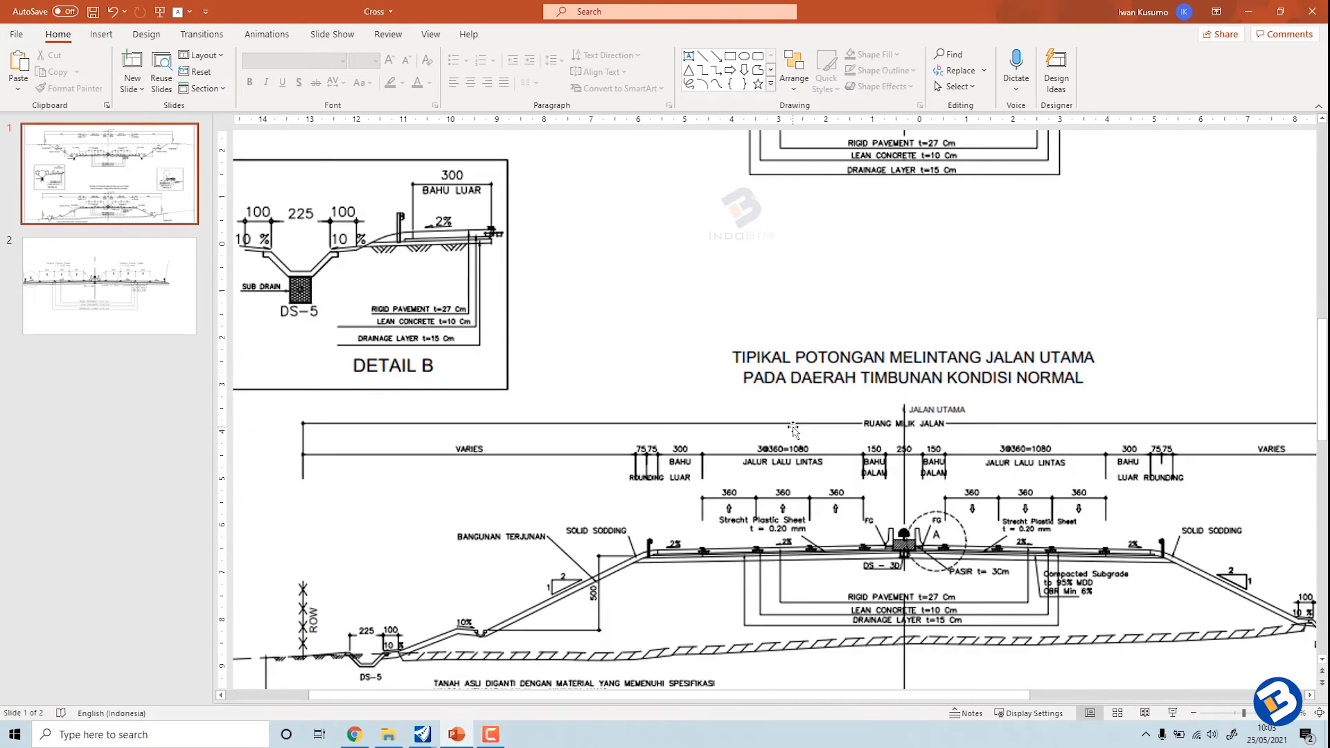
{"action": "scroll", "coordinate": [1078, 541], "scroll_direction": "up", "scroll_amount": 3}
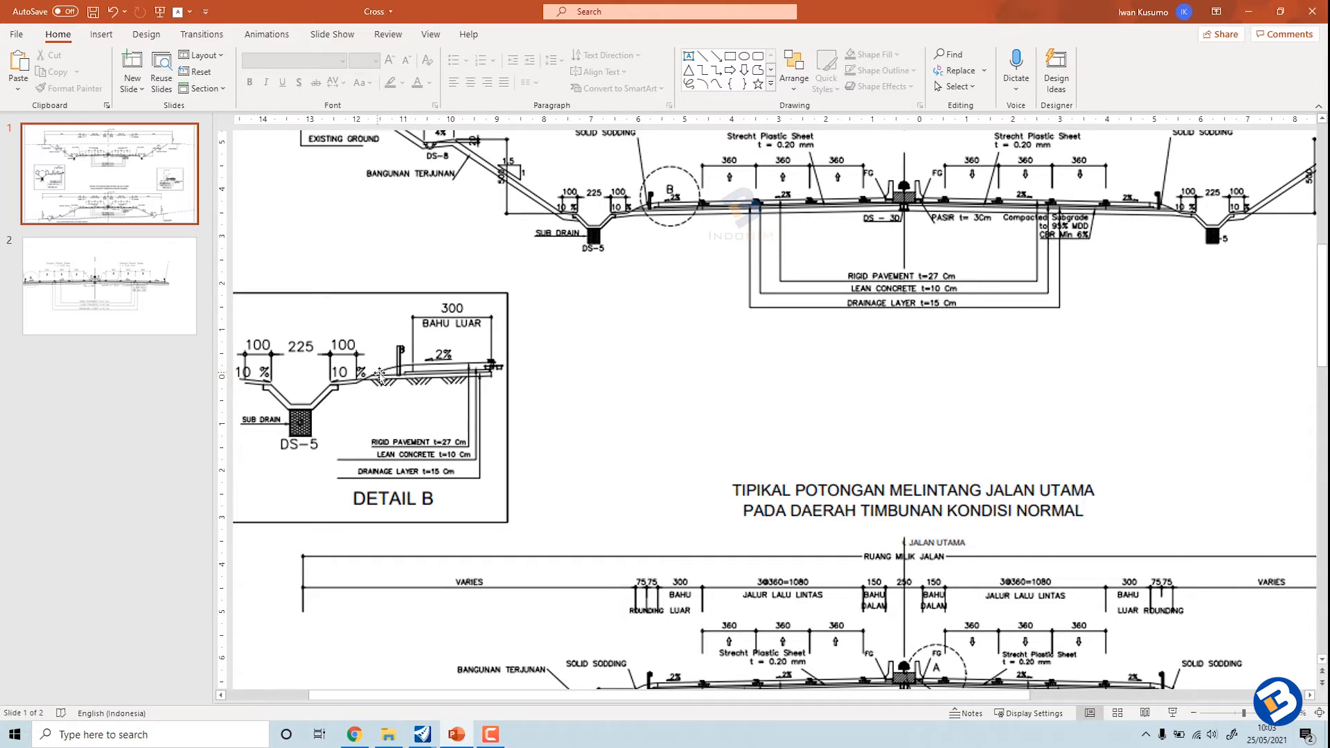
{"action": "left_click", "coordinate": [462, 741]}
{"action": "left_click", "coordinate": [462, 742]}
{"action": "mouse_move", "coordinate": [420, 741]}
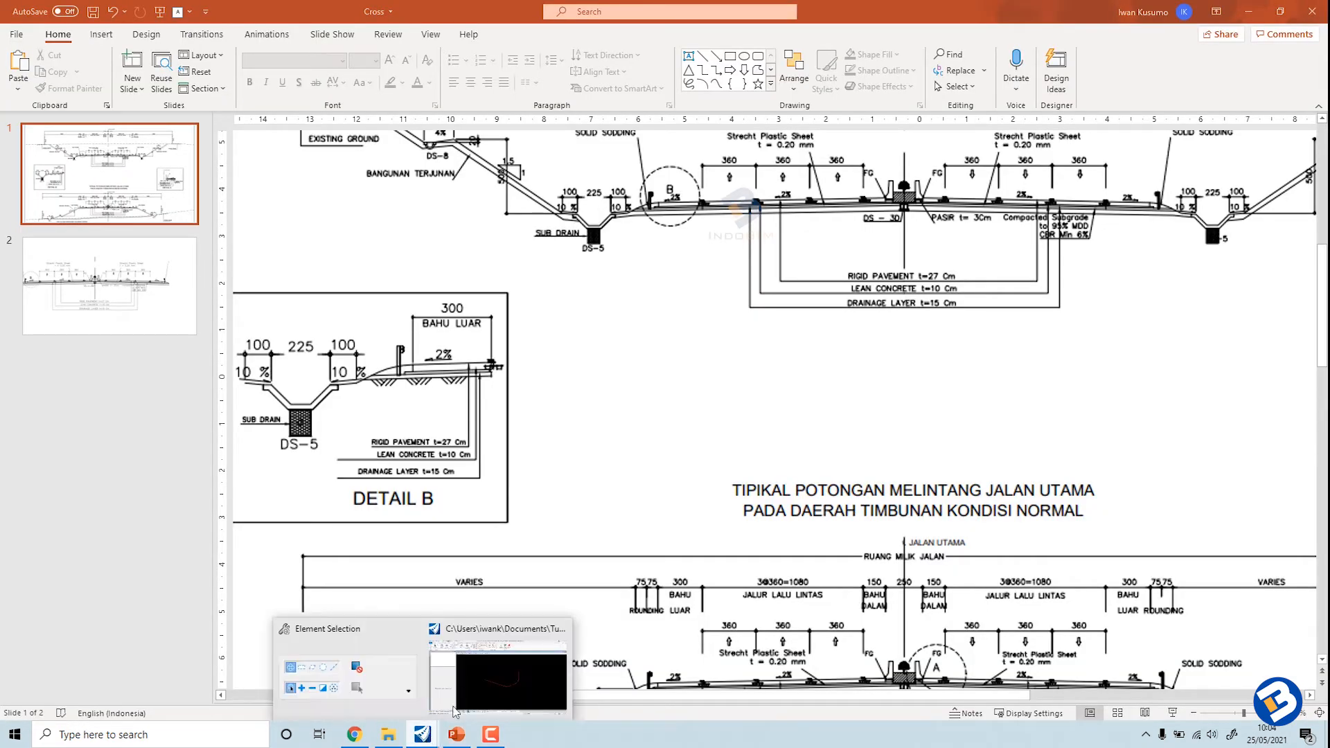
{"action": "left_click", "coordinate": [475, 695]}
{"action": "scroll", "coordinate": [619, 343], "scroll_direction": "up", "scroll_amount": 1}
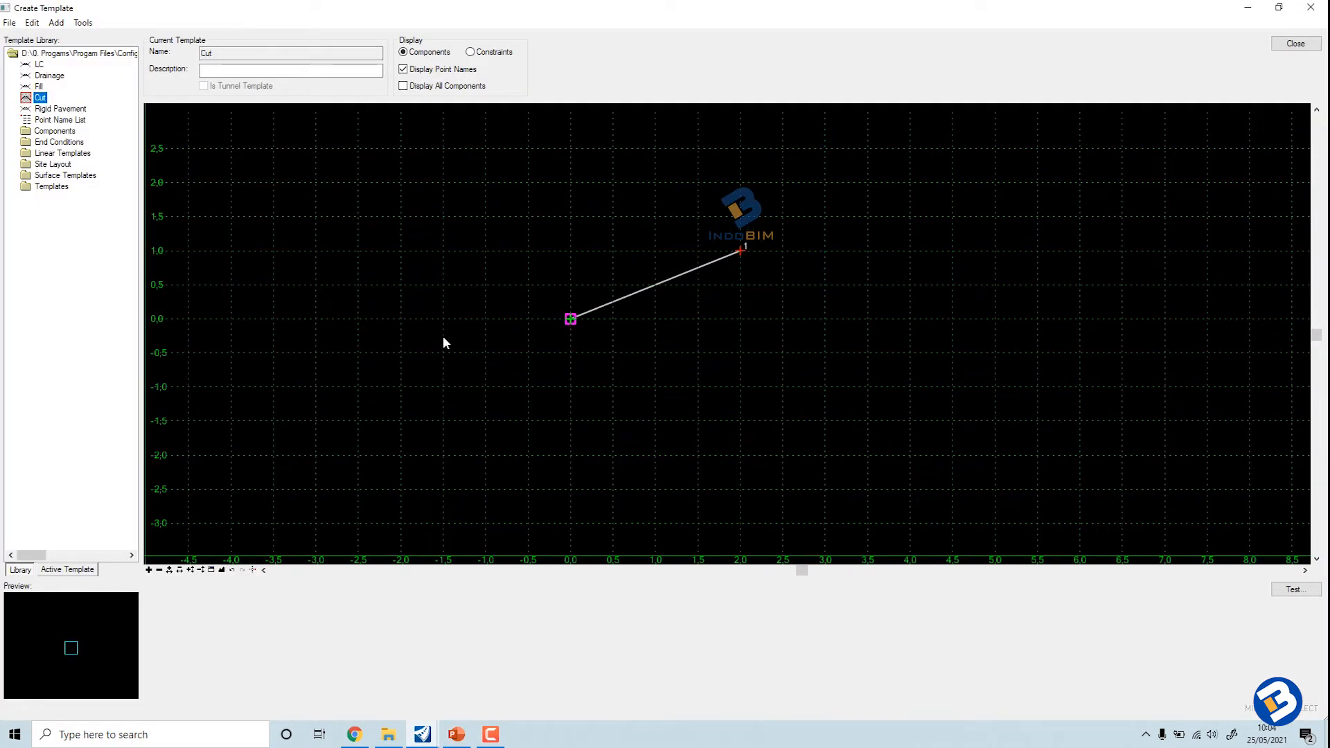
Step: Create a new template at the library root and name it Custom
{"action": "right_click", "coordinate": [78, 54]}
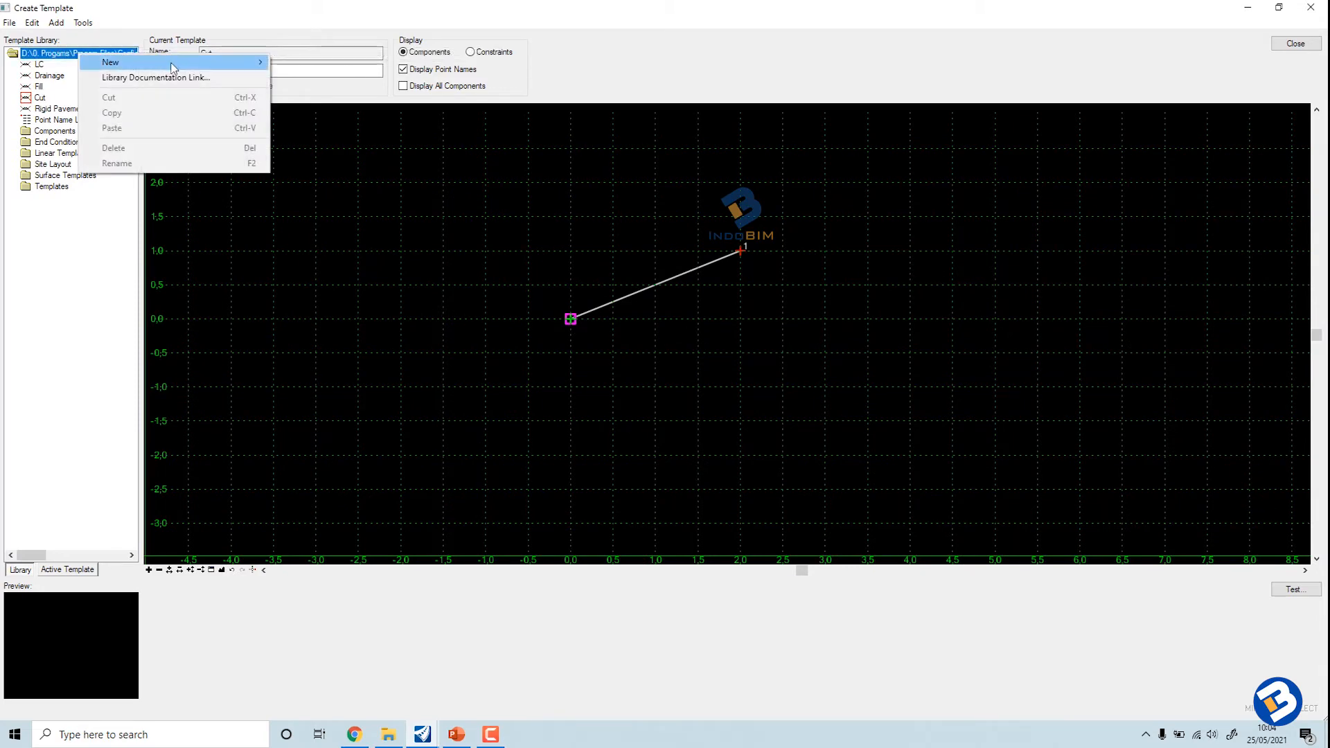
{"action": "mouse_move", "coordinate": [173, 62]}
{"action": "left_click", "coordinate": [312, 75]}
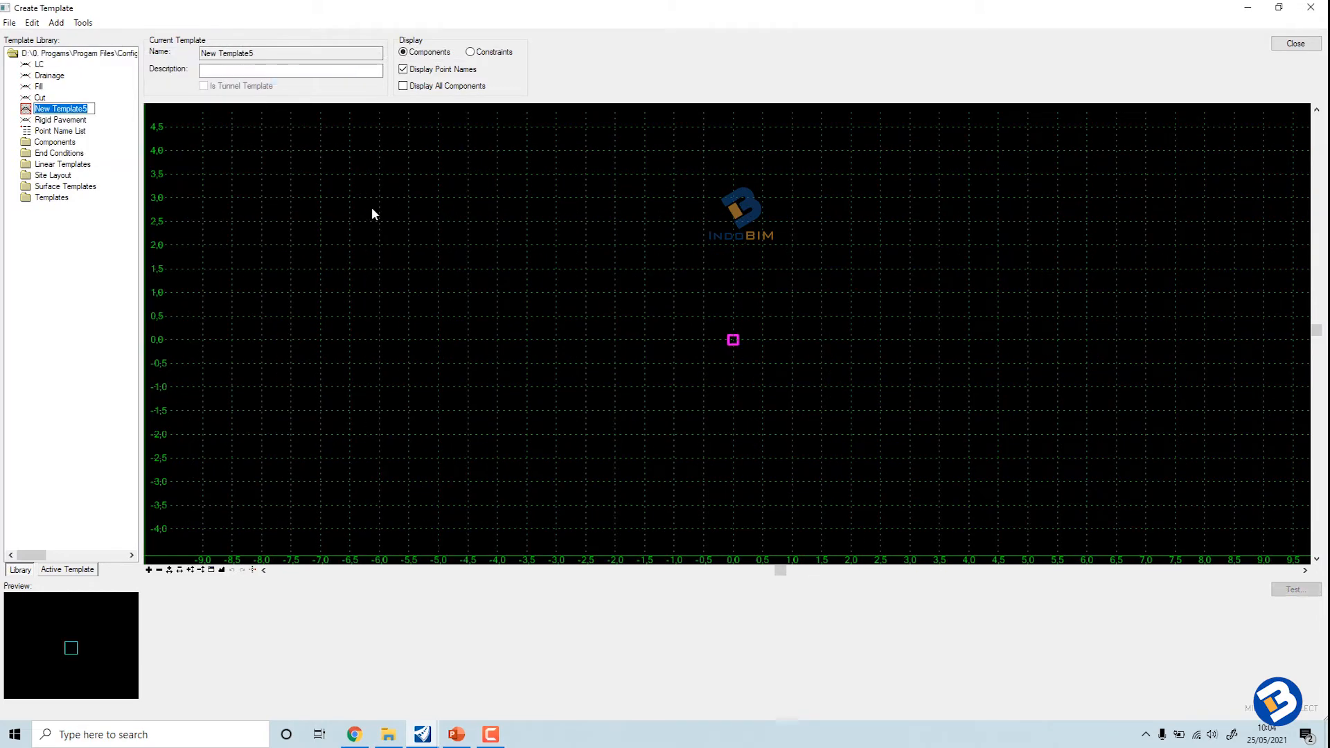
{"action": "type", "text": "CUstom"}
{"action": "key", "text": "Return"}
Step: Add a null point at the origin of the Custom template
{"action": "right_click", "coordinate": [723, 221]}
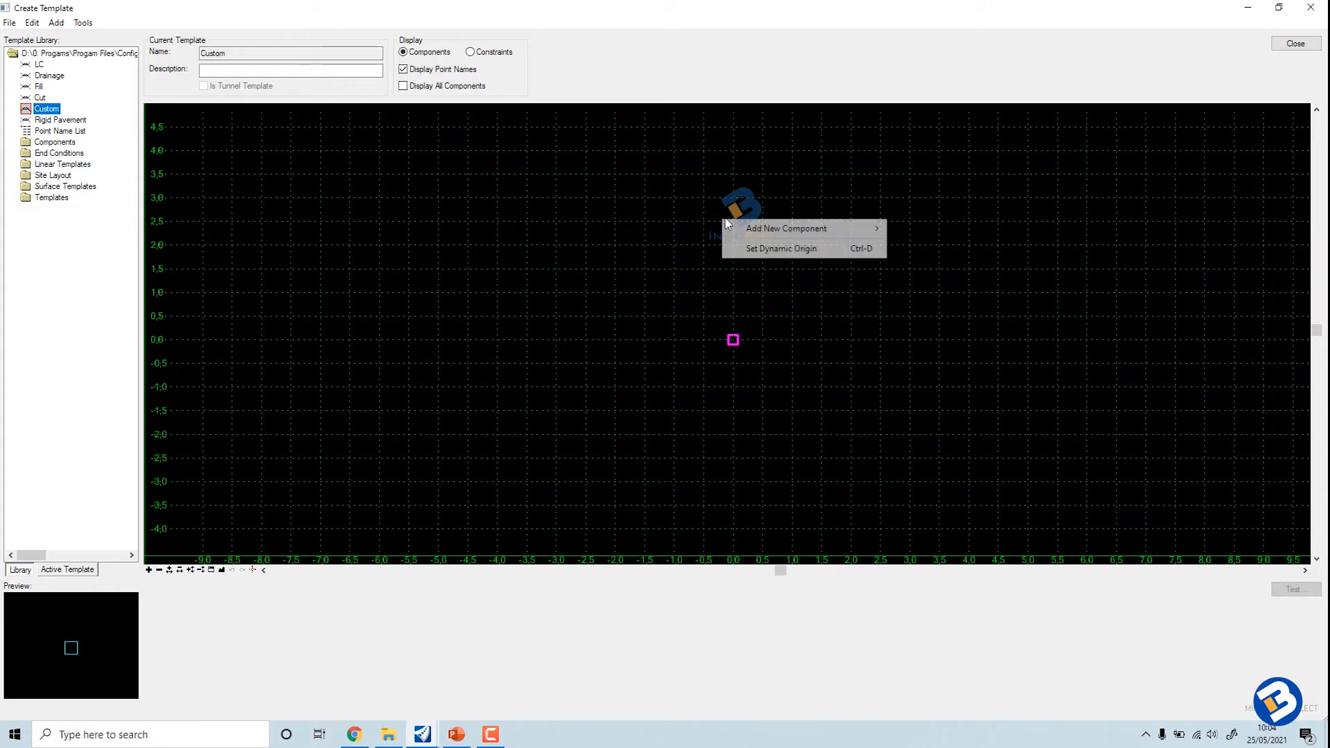
{"action": "mouse_move", "coordinate": [746, 229]}
{"action": "left_click", "coordinate": [915, 272]}
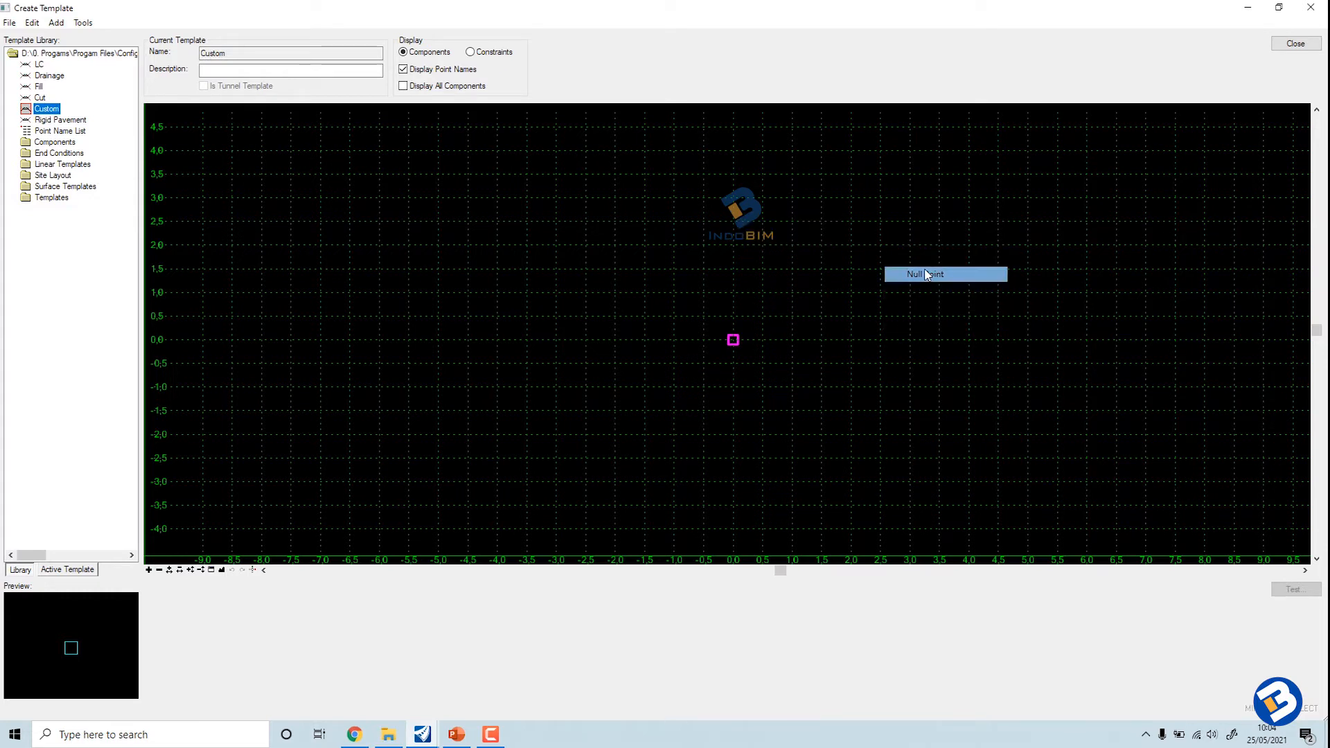
{"action": "left_click", "coordinate": [734, 340]}
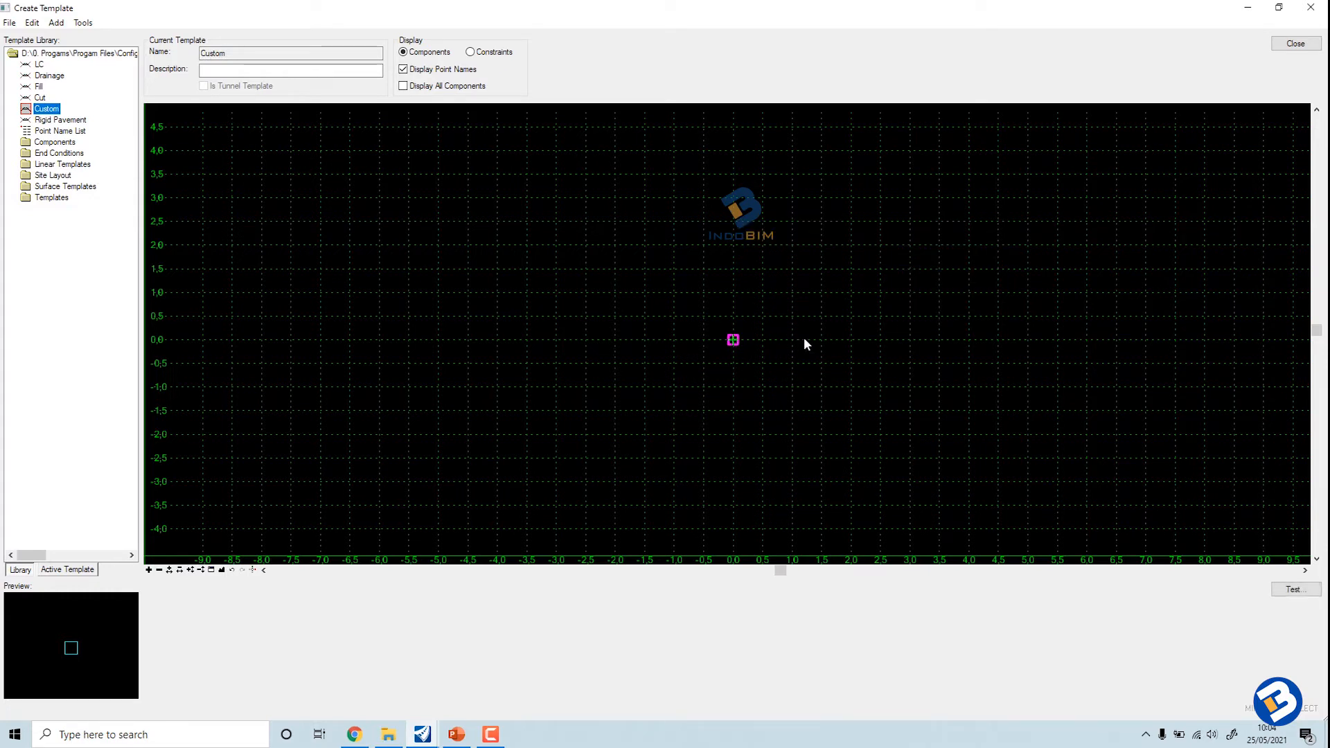
Step: Draw a triangular constrained component from the origin through the points (0, -1) and (2.5, -1)
{"action": "middle_click_drag", "start_coordinate": [804, 344], "coordinate": [656, 291]}
{"action": "scroll", "coordinate": [656, 291], "scroll_direction": "up", "scroll_amount": 1}
{"action": "right_click", "coordinate": [656, 291]}
{"action": "mouse_move", "coordinate": [682, 296]}
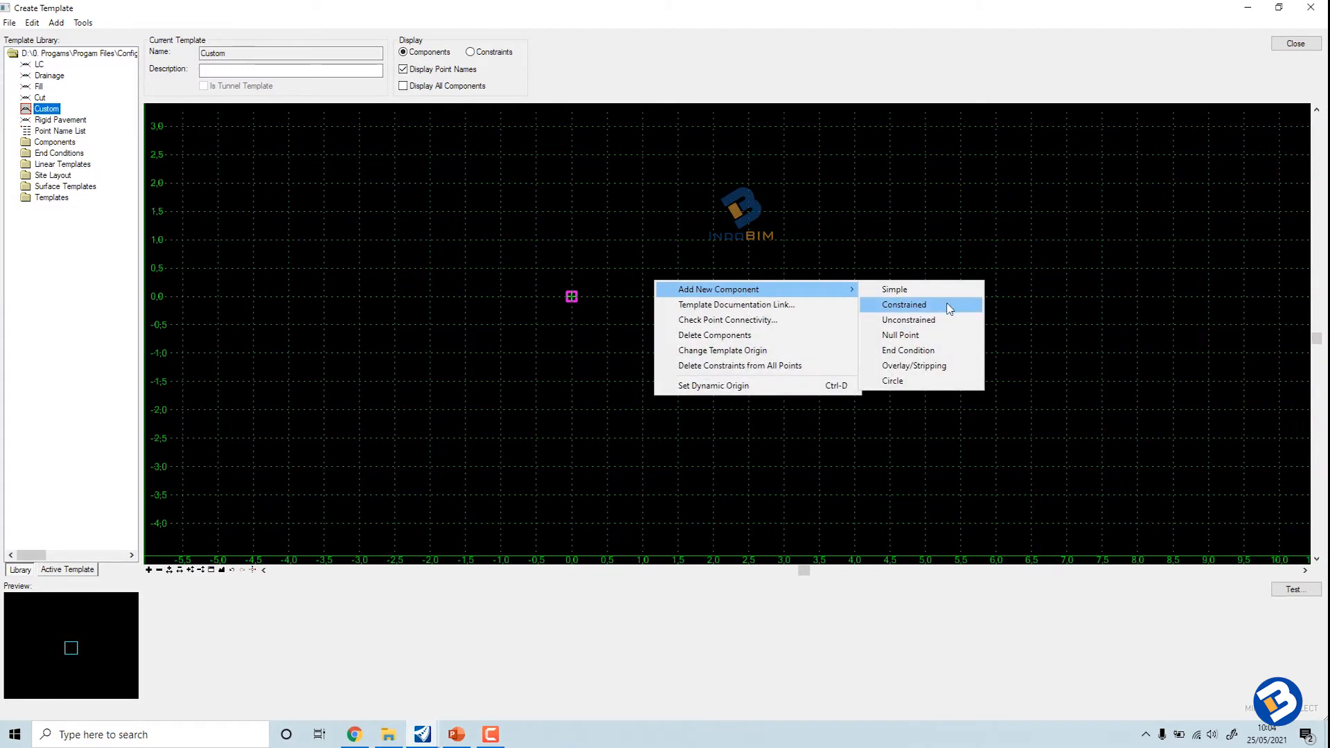
{"action": "left_click", "coordinate": [904, 304]}
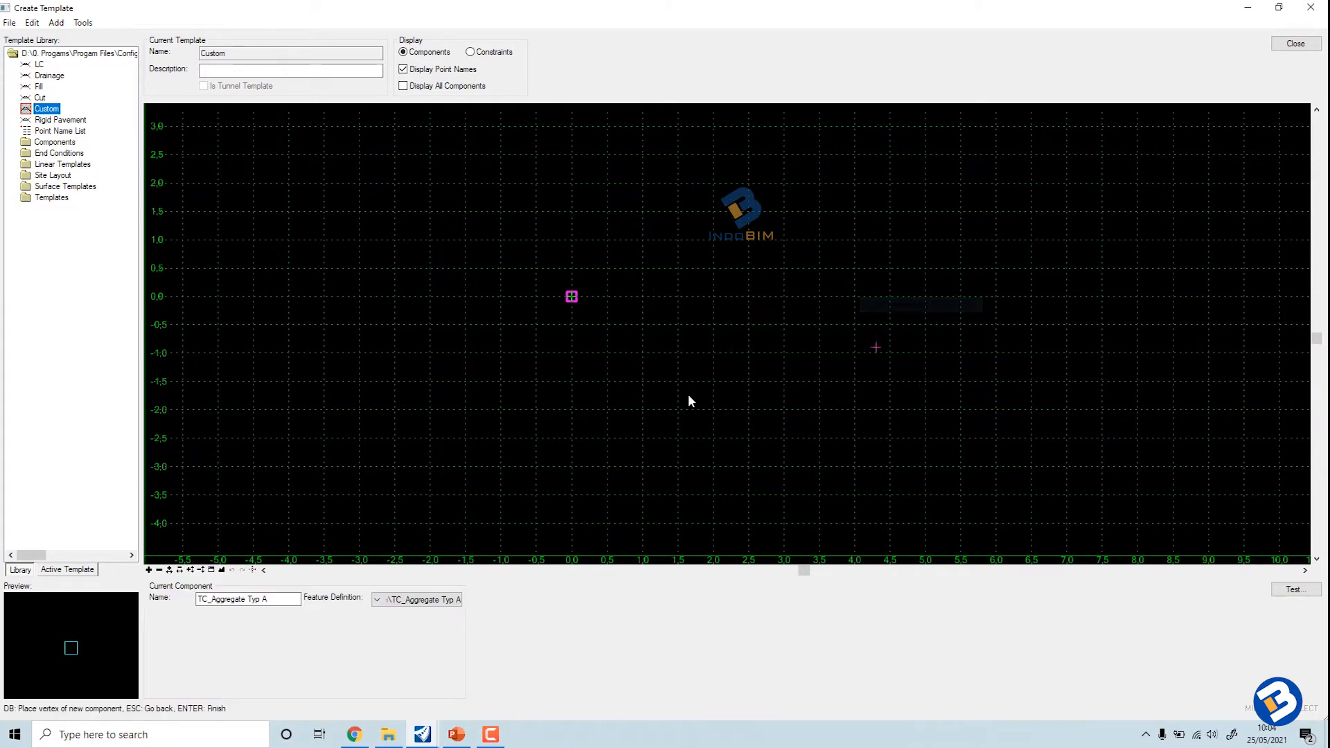
{"action": "left_click", "coordinate": [572, 298]}
{"action": "left_click", "coordinate": [573, 353]}
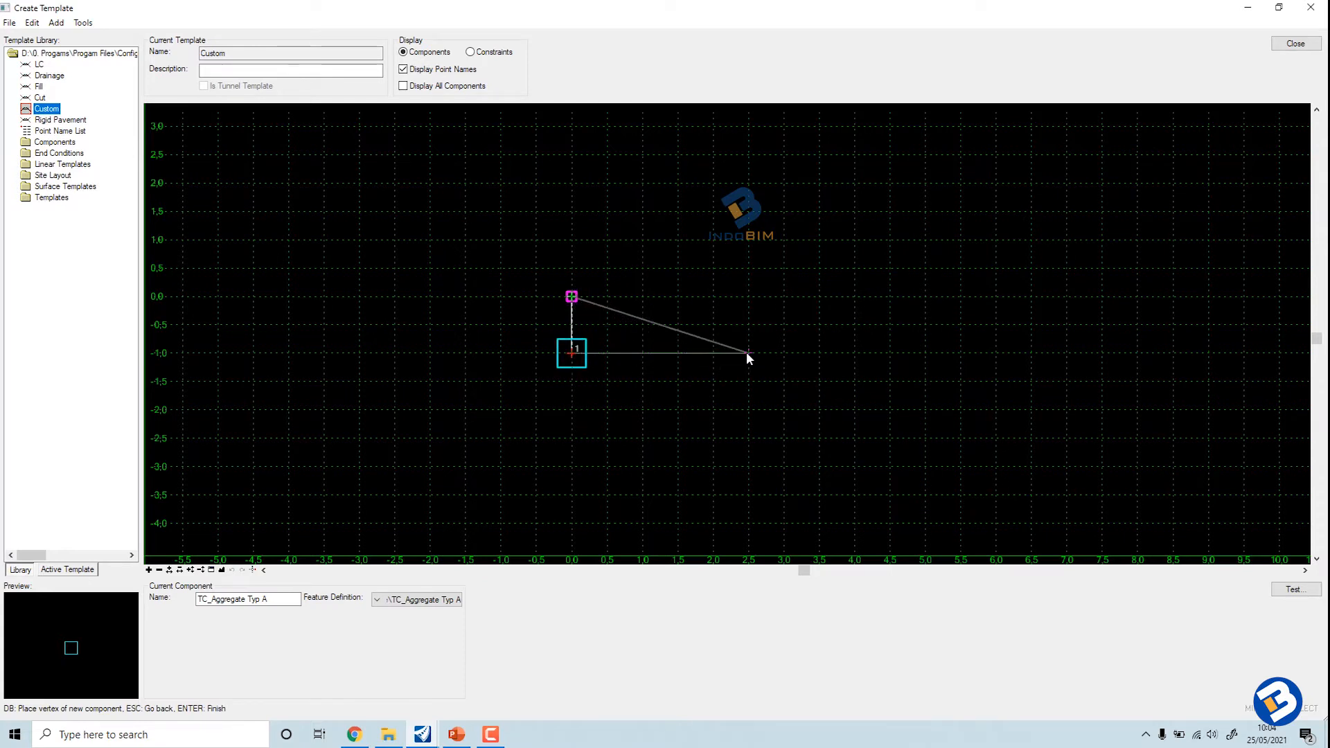
{"action": "left_click", "coordinate": [748, 352]}
{"action": "right_click", "coordinate": [814, 358]}
{"action": "left_click", "coordinate": [826, 369]}
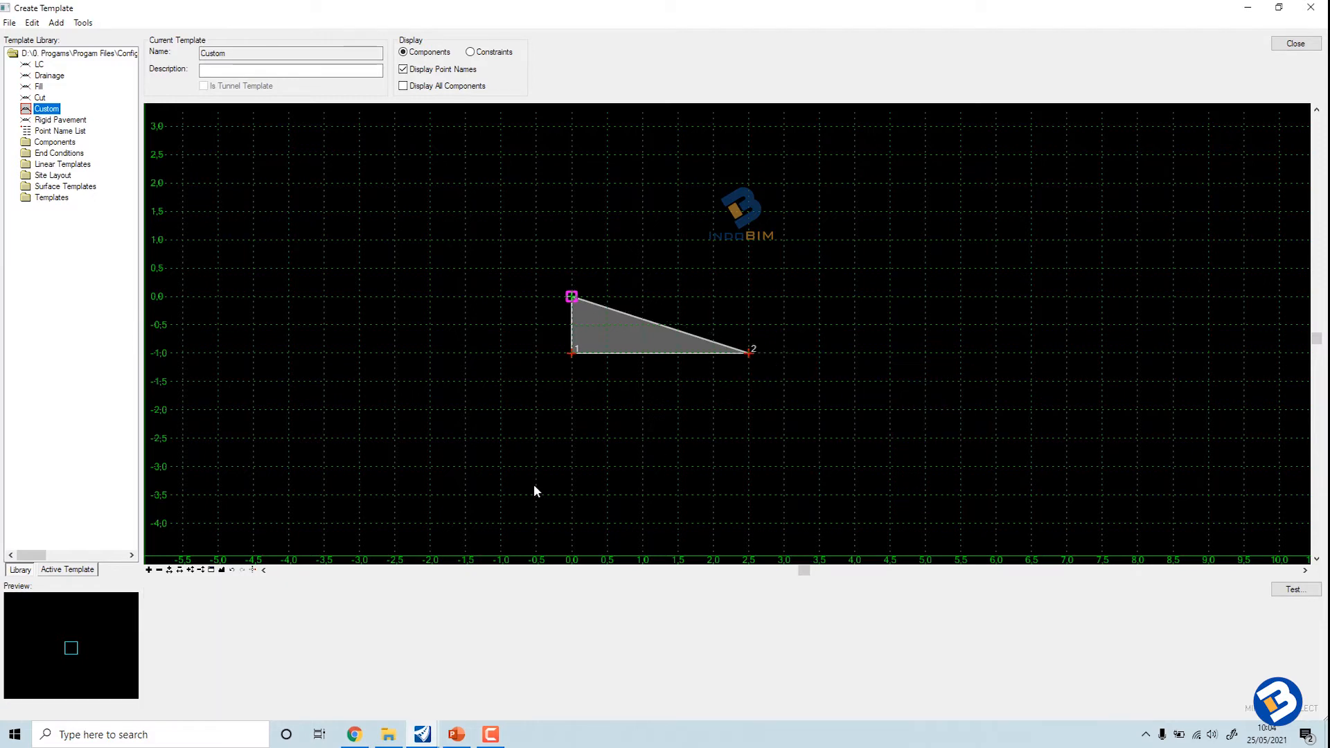
Step: Check the layer thicknesses in Detail B in PowerPoint, and set the vertical constraint value of the triangle's point 1 to -0.52
{"action": "scroll", "coordinate": [545, 426], "scroll_direction": "up", "scroll_amount": 2}
{"action": "scroll", "coordinate": [550, 276], "scroll_direction": "up", "scroll_amount": 2}
{"action": "middle_click_drag", "start_coordinate": [550, 277], "coordinate": [551, 337]}
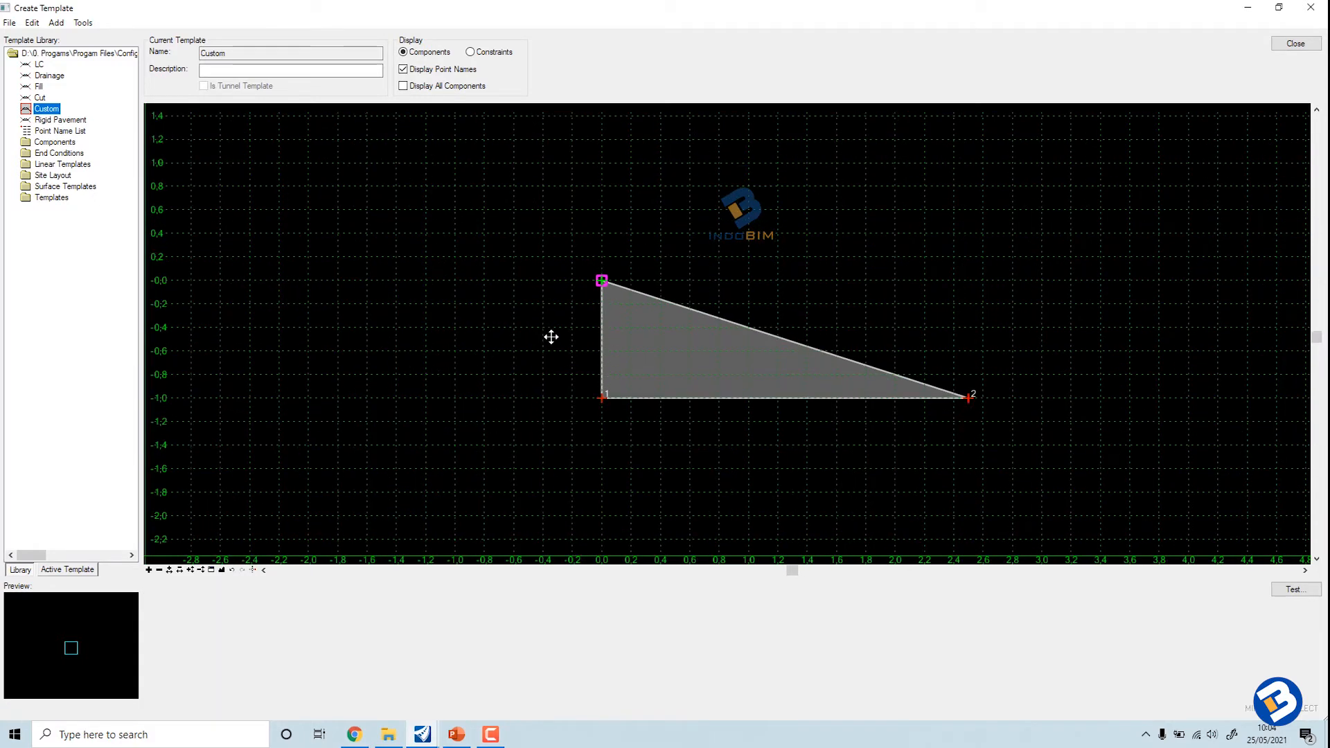
{"action": "left_click", "coordinate": [457, 734]}
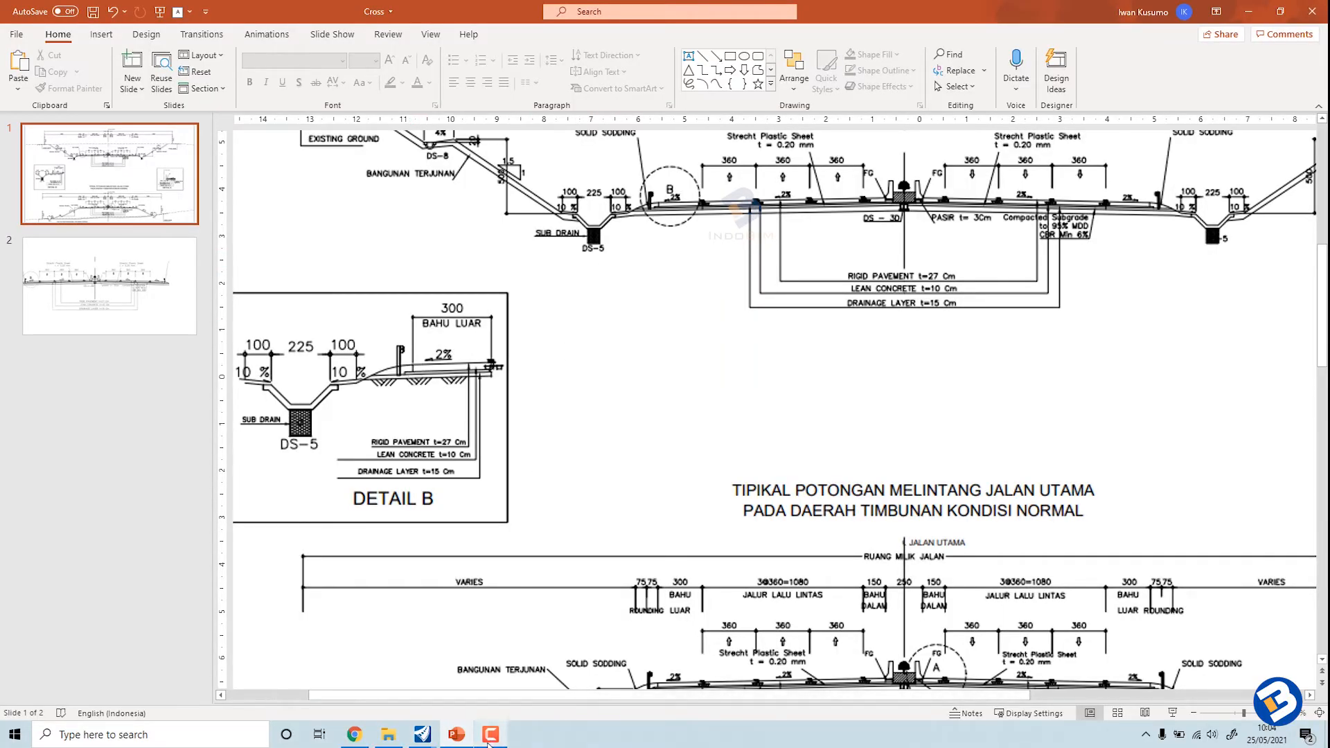
{"action": "mouse_move", "coordinate": [423, 735]}
{"action": "left_click", "coordinate": [458, 685]}
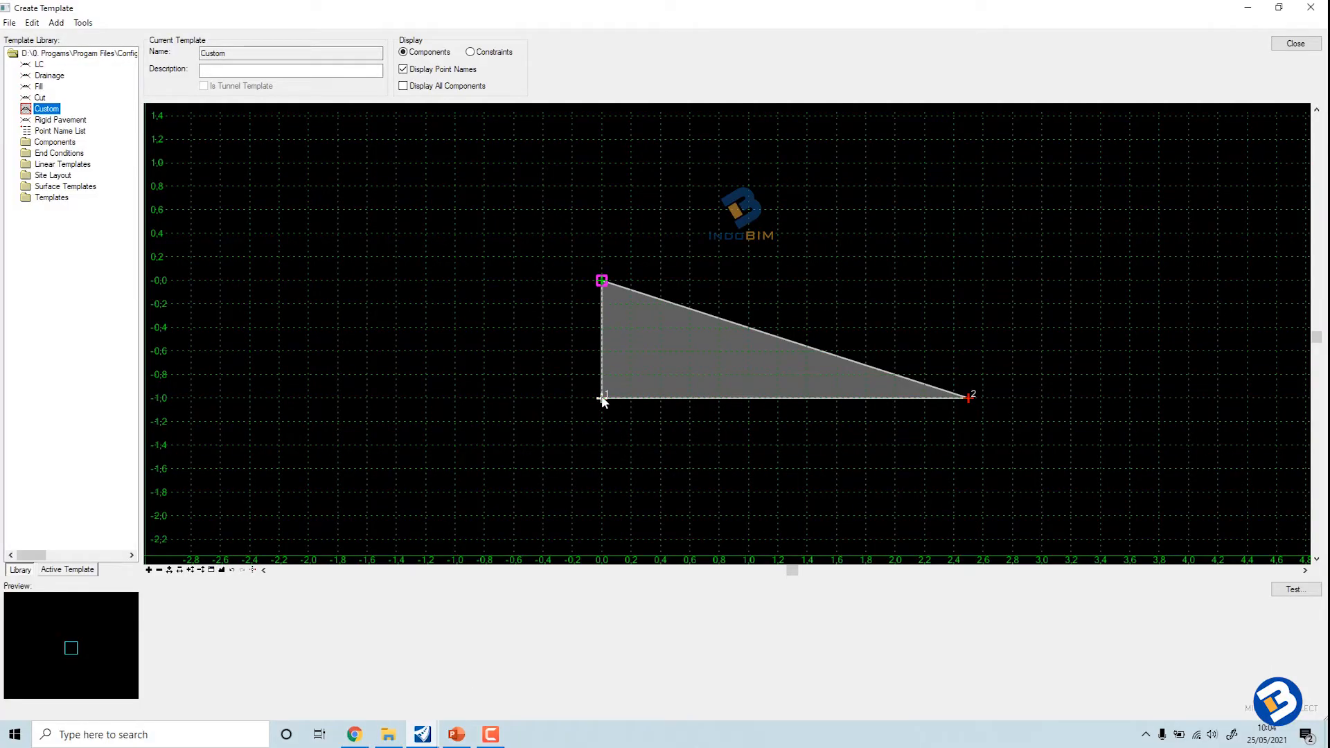
{"action": "double_click", "coordinate": [602, 398]}
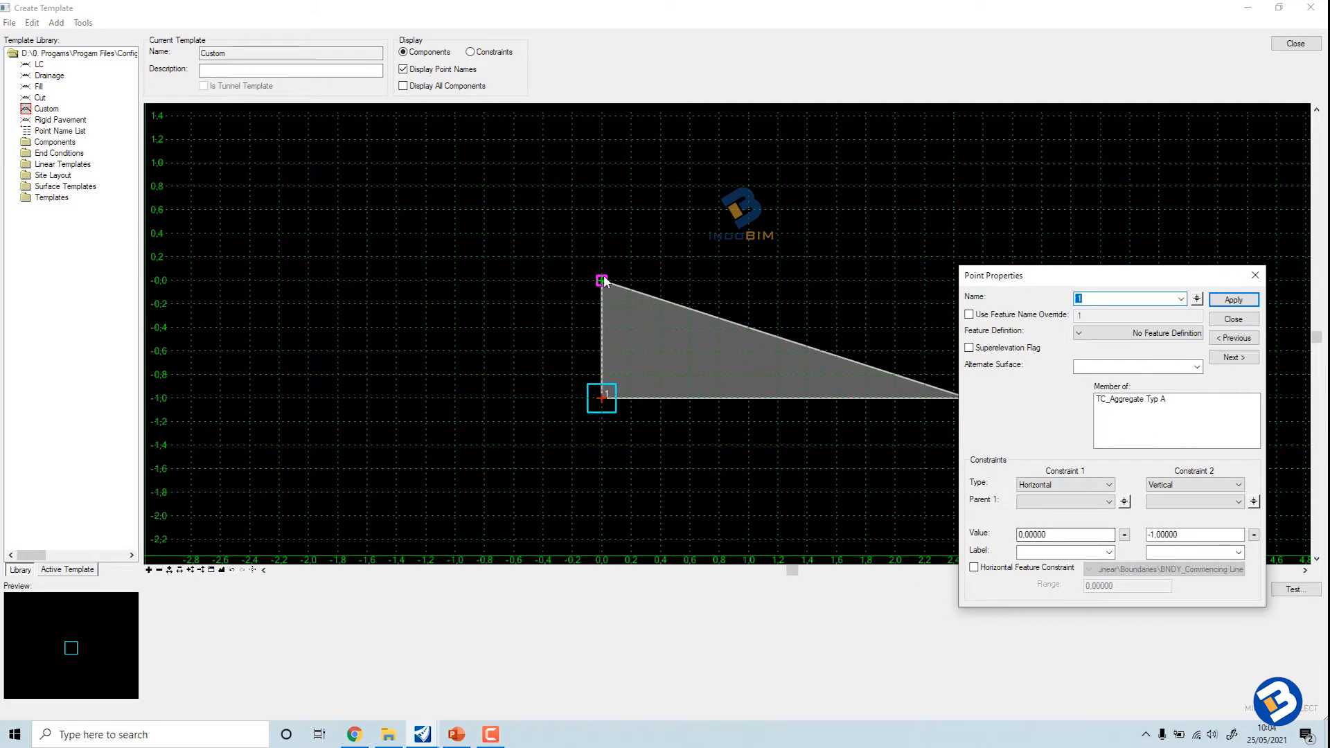
{"action": "left_click_drag", "start_coordinate": [1190, 536], "coordinate": [1146, 537]}
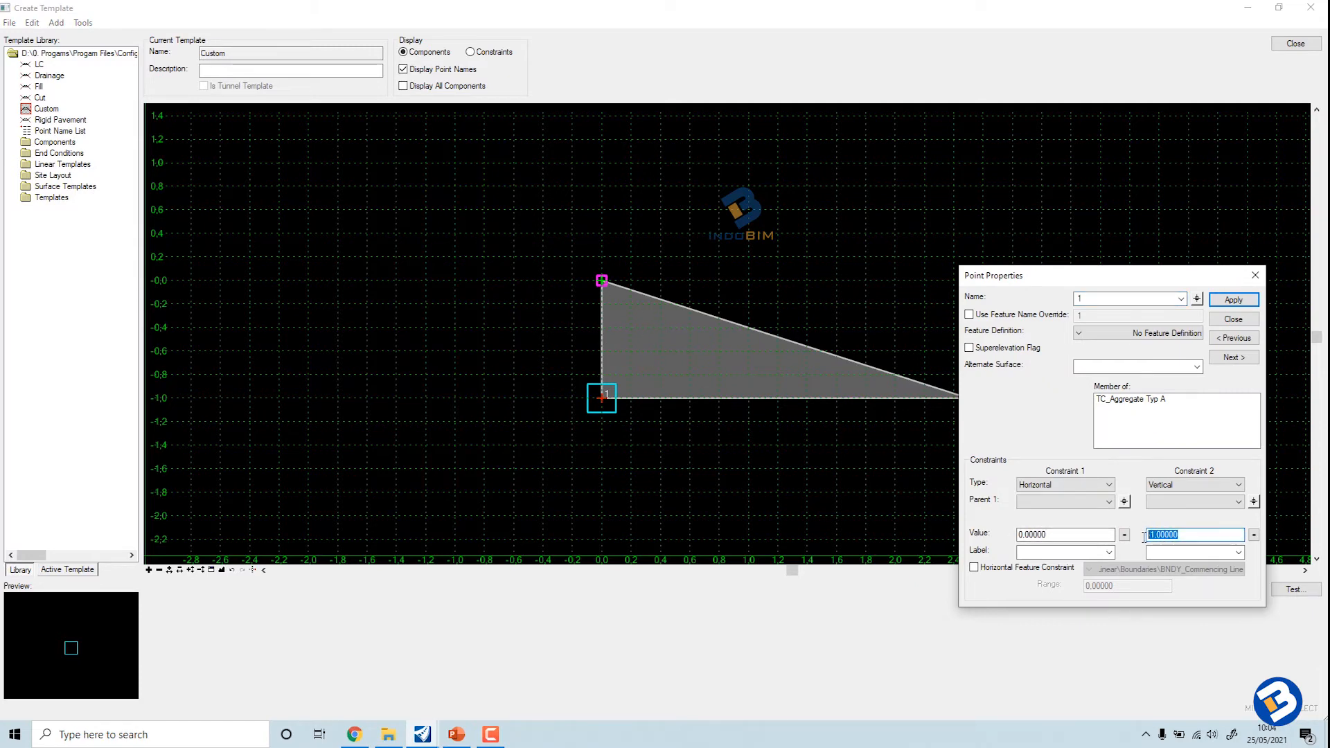
{"action": "left_click", "coordinate": [1154, 536]}
{"action": "left_click_drag", "start_coordinate": [1157, 535], "coordinate": [1207, 537]}
{"action": "type", "text": "52"}
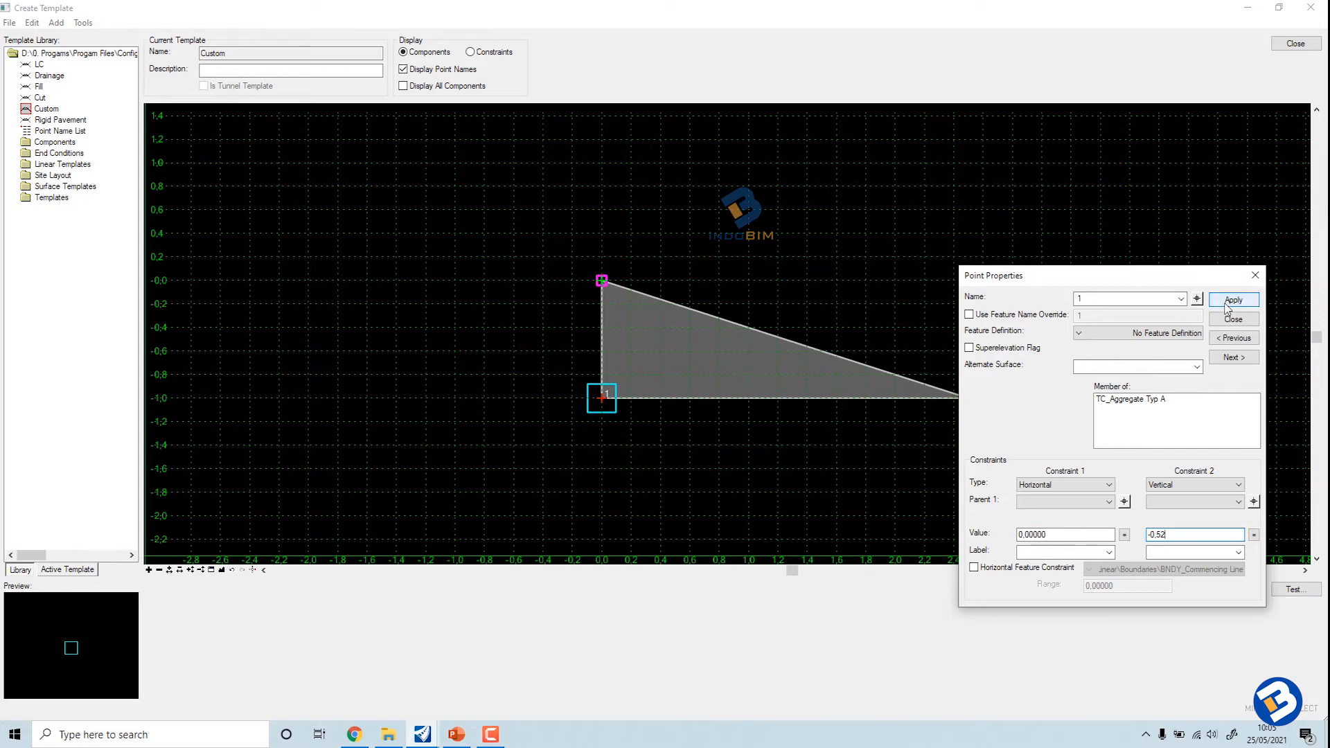
{"action": "left_click", "coordinate": [1228, 307]}
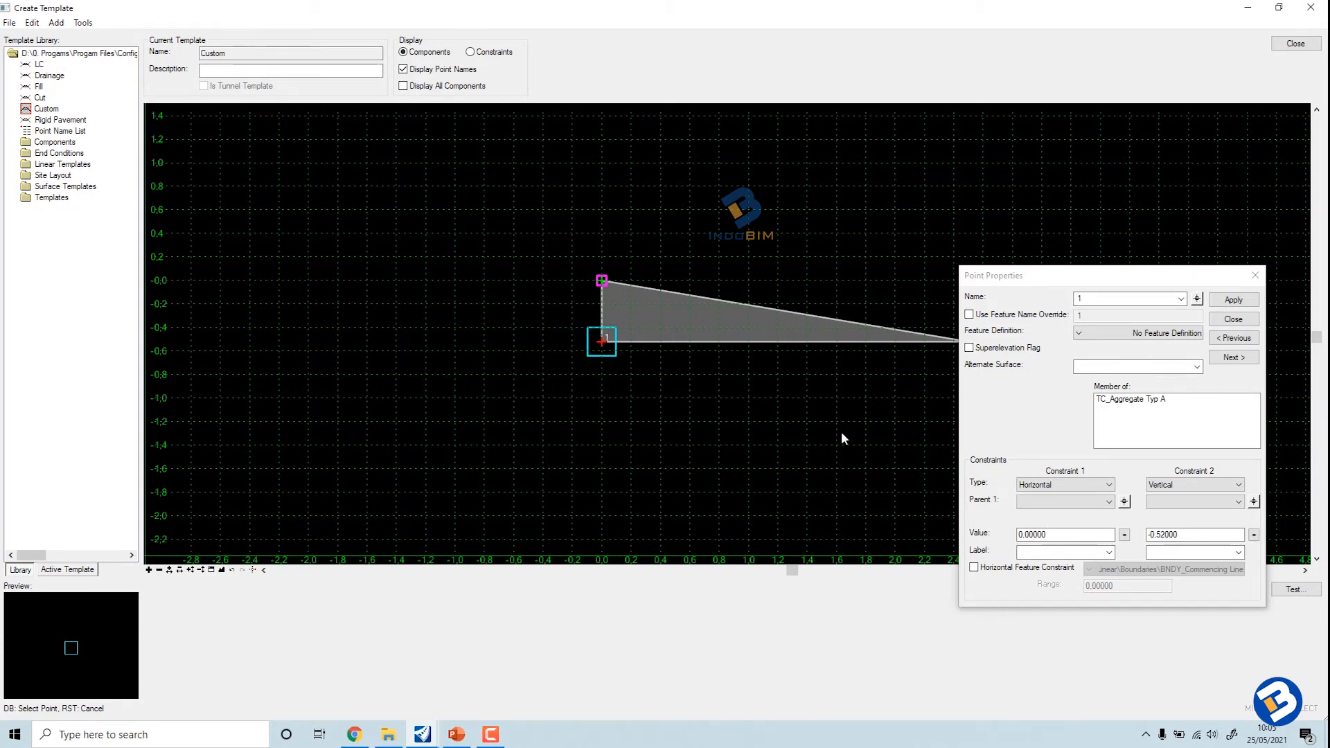
{"action": "left_click", "coordinate": [602, 282]}
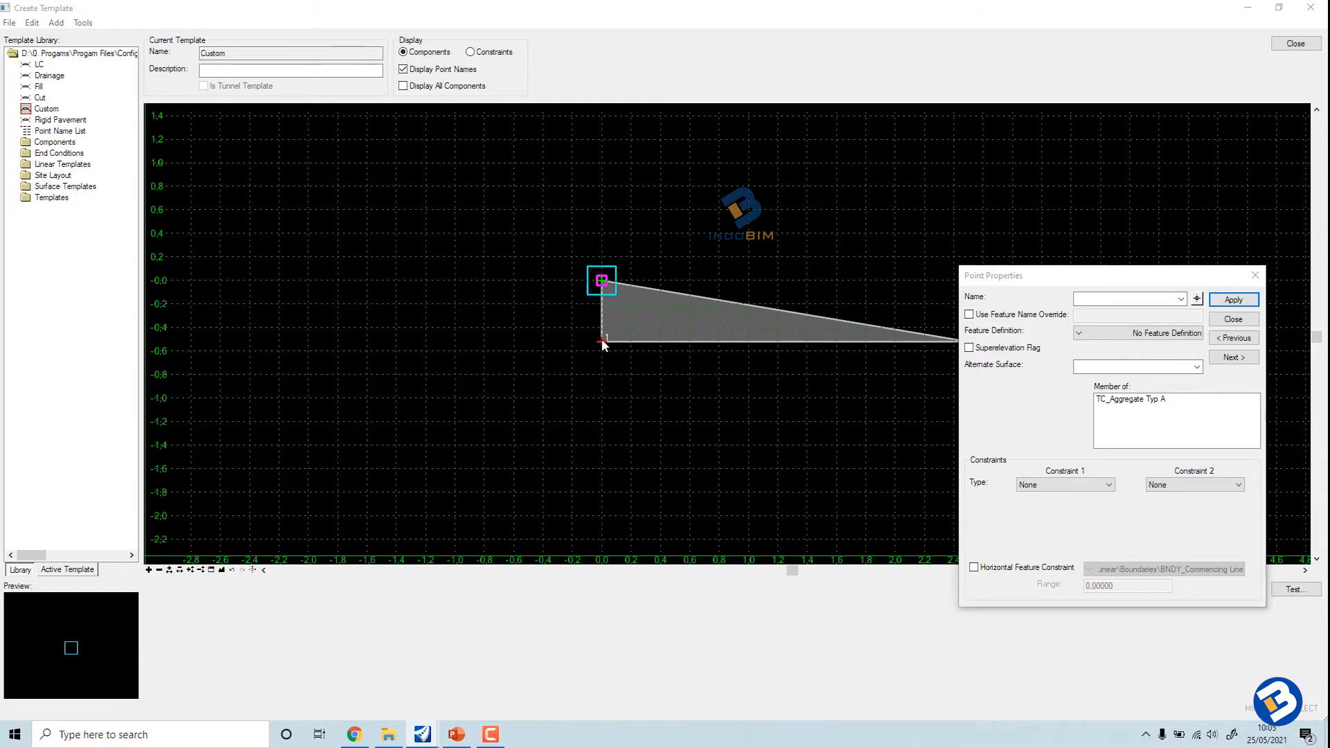
{"action": "left_click", "coordinate": [1237, 320]}
Step: Set the horizontal constraint value of the triangle's point 2 to 1
{"action": "mouse_move", "coordinate": [967, 340]}
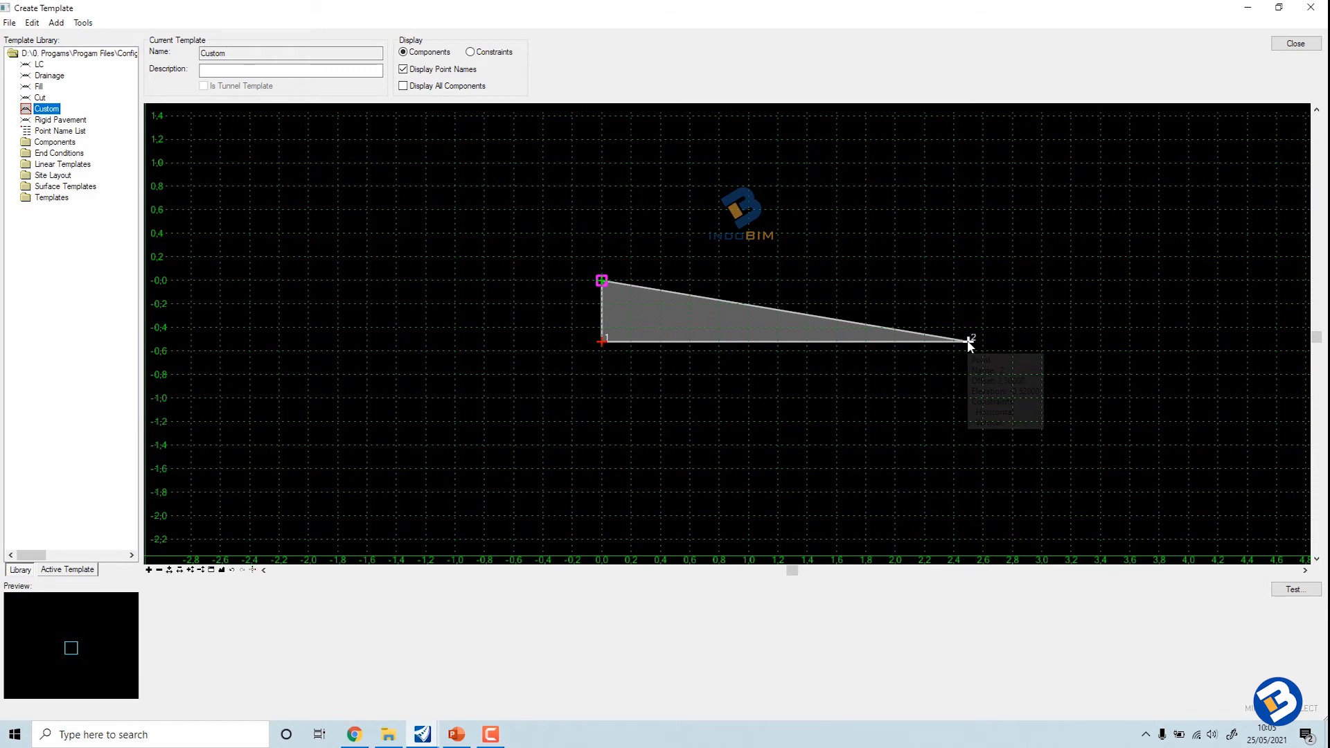
{"action": "double_click", "coordinate": [1011, 364]}
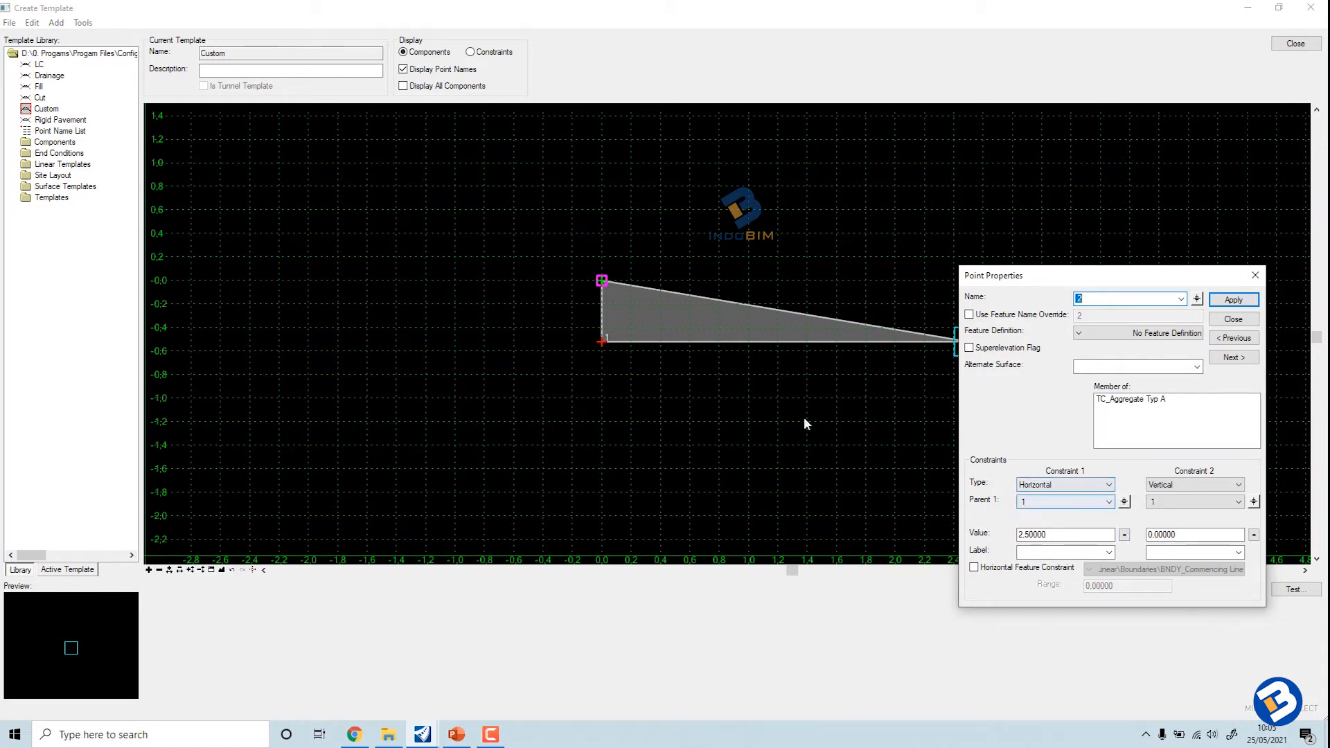
{"action": "left_click_drag", "start_coordinate": [1123, 279], "coordinate": [1159, 187]}
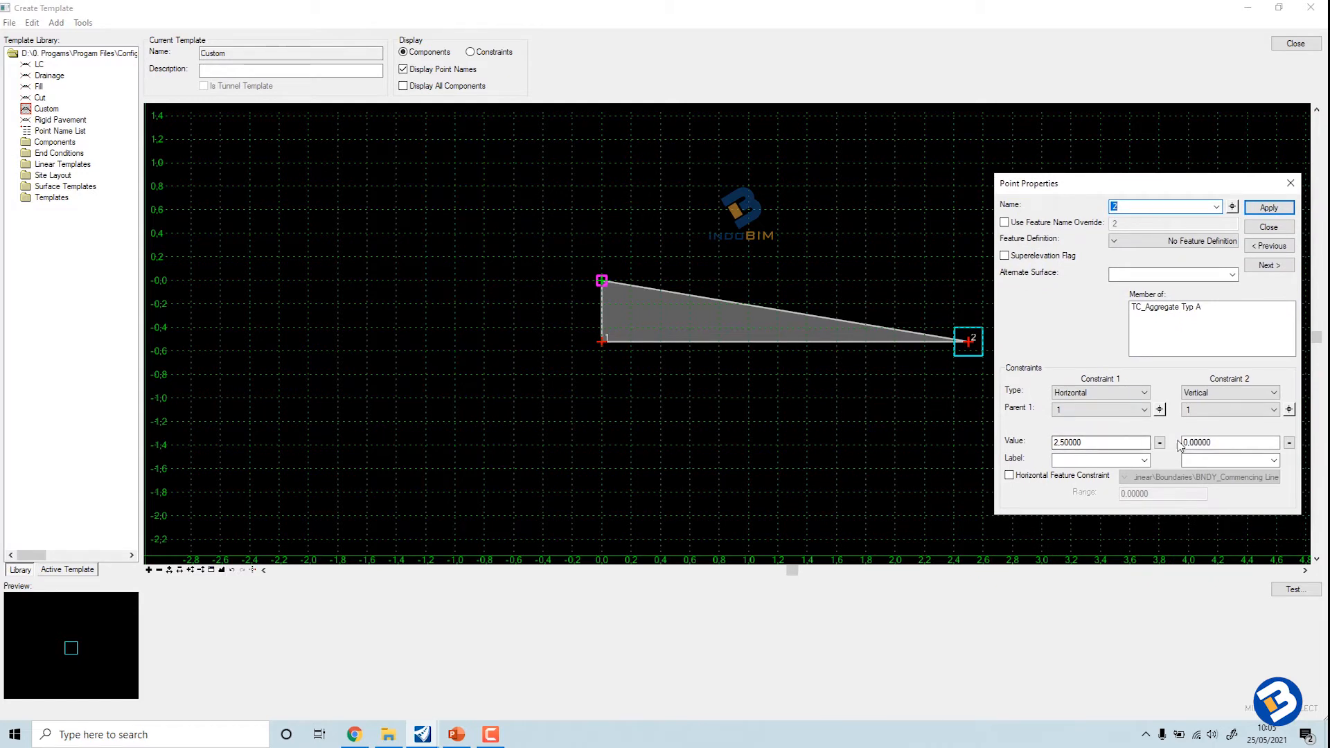
{"action": "left_click", "coordinate": [1208, 440]}
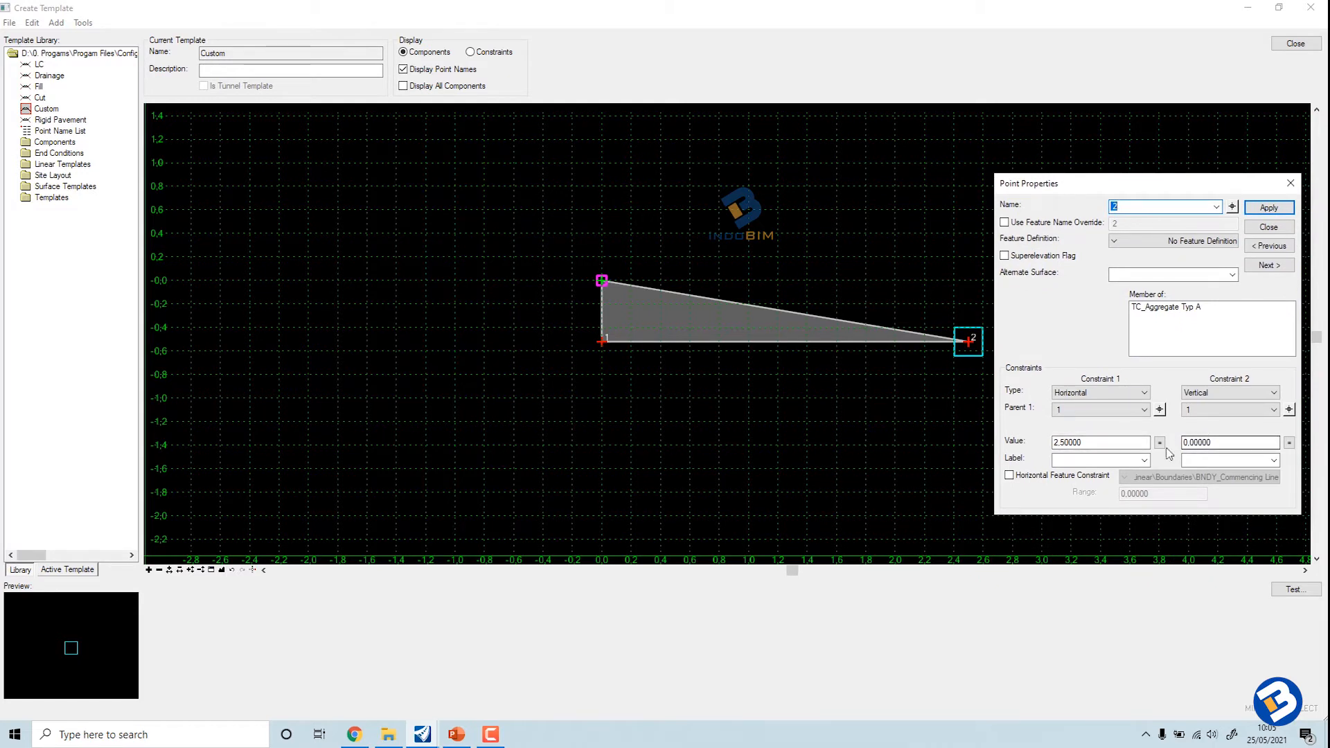
{"action": "left_click", "coordinate": [1073, 443]}
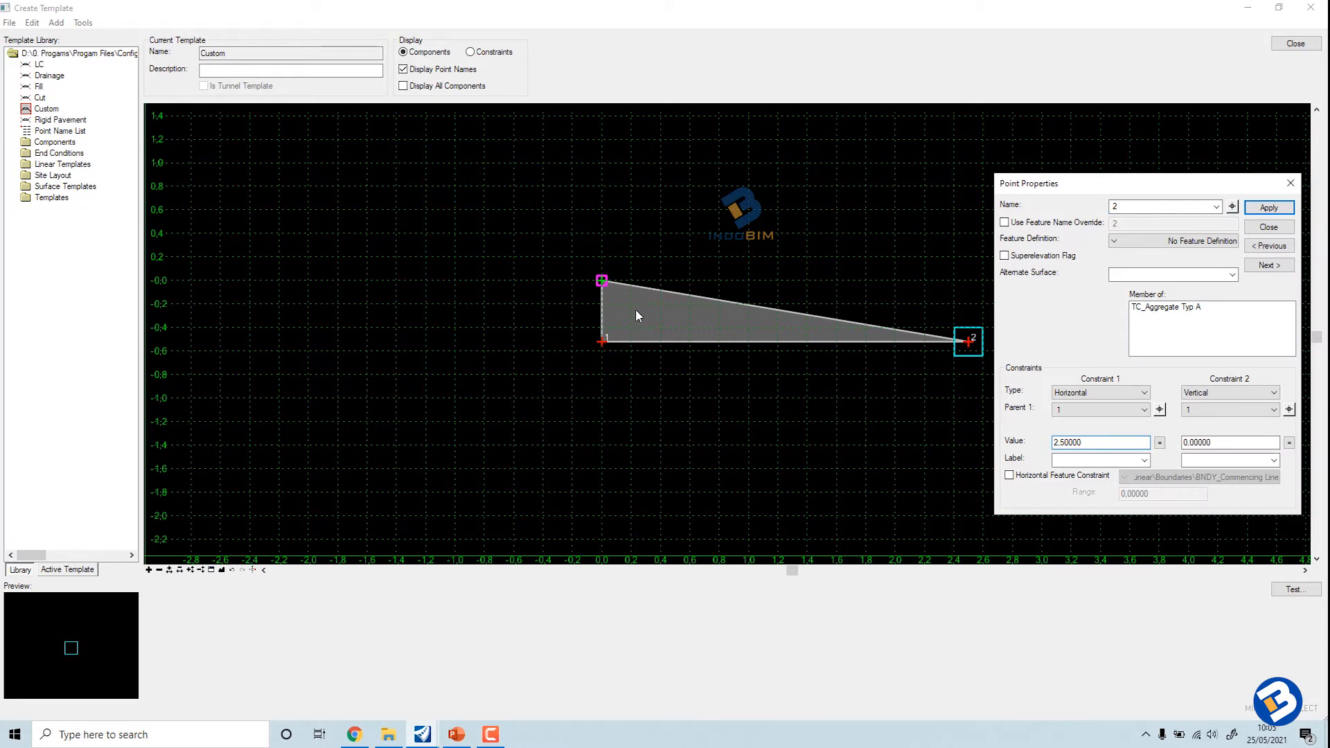
{"action": "left_click_drag", "start_coordinate": [1085, 443], "coordinate": [1033, 444]}
{"action": "type", "text": "1"}
{"action": "left_click", "coordinate": [1268, 208]}
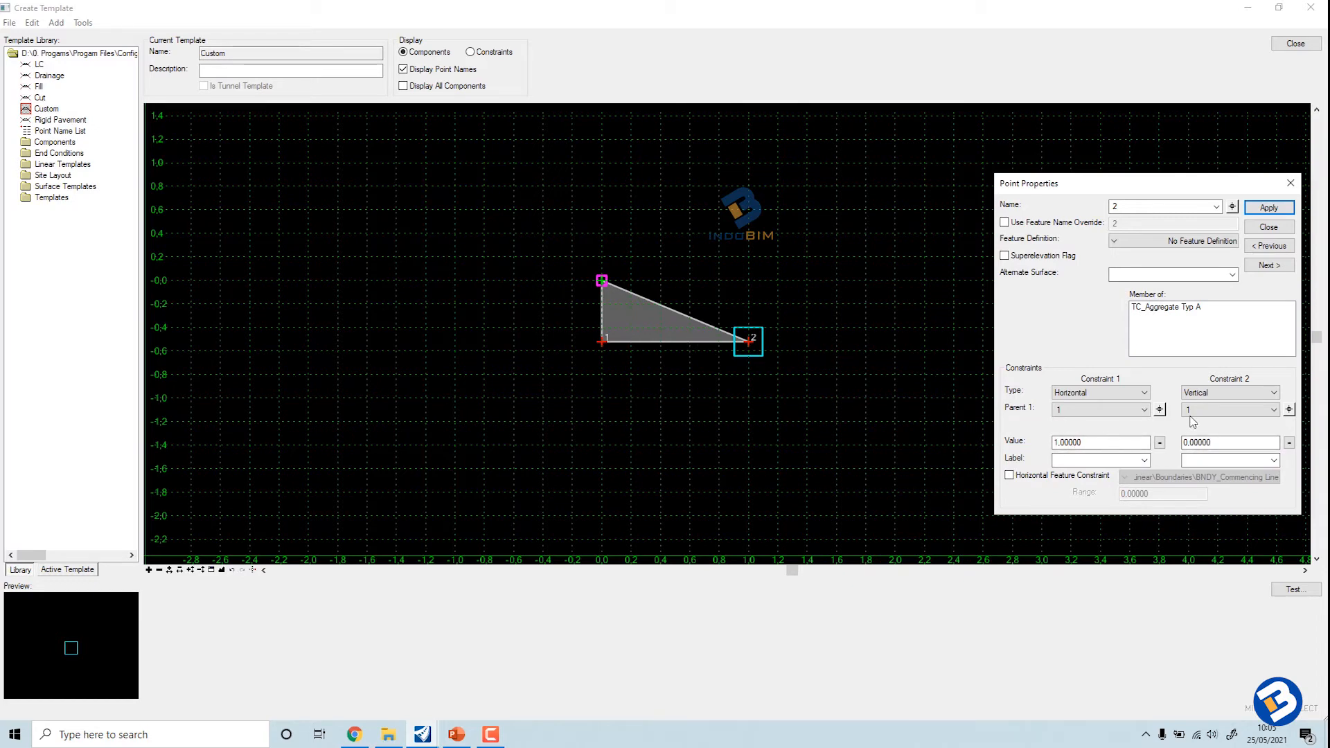
Step: Change the vertical constraint of point 2 to a Slope constraint with the origin point as its parent
{"action": "left_click", "coordinate": [1206, 396]}
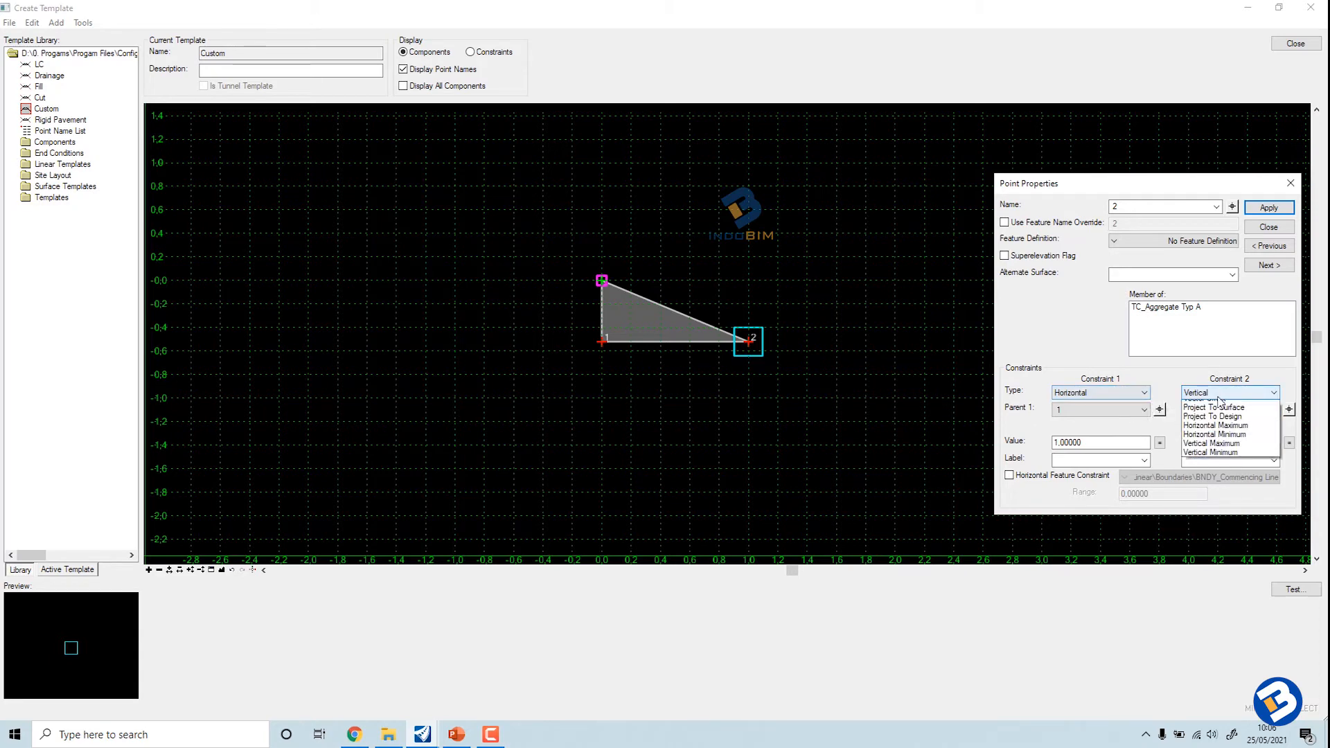
{"action": "left_click", "coordinate": [1219, 431]}
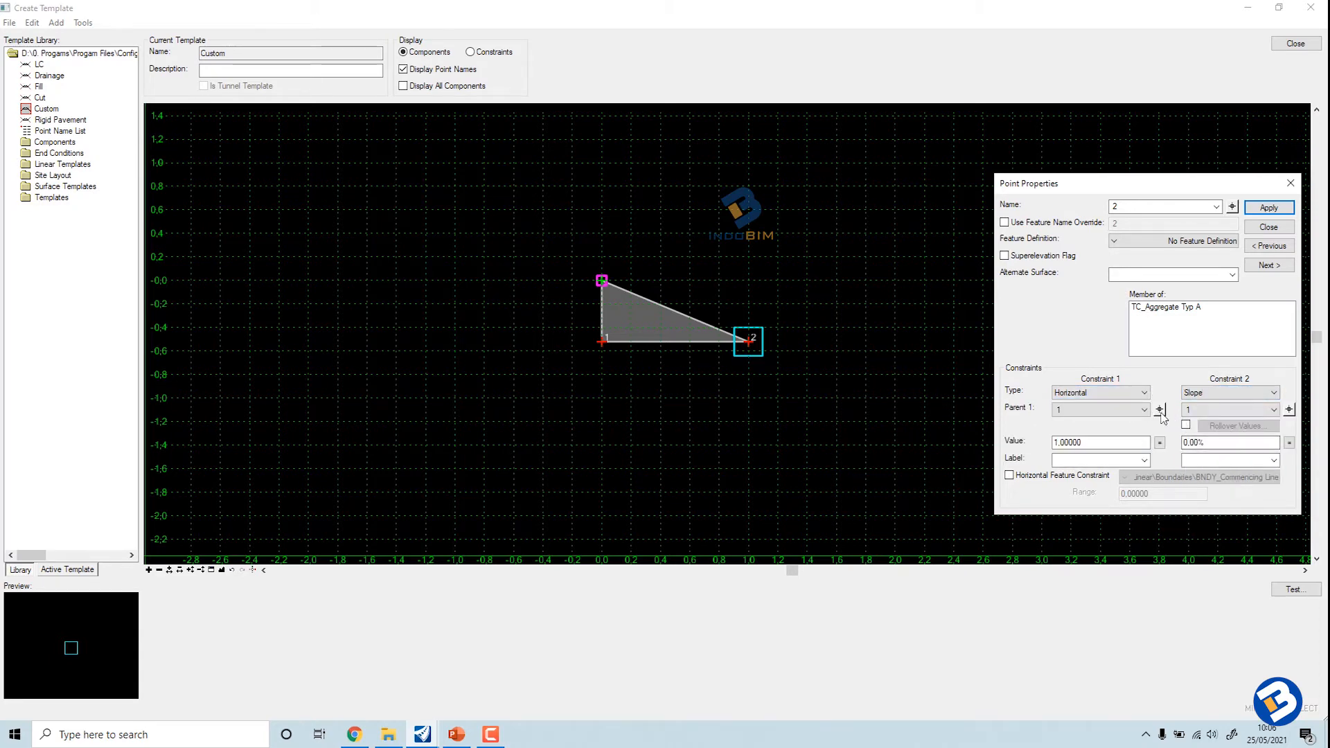
{"action": "left_click", "coordinate": [1289, 409]}
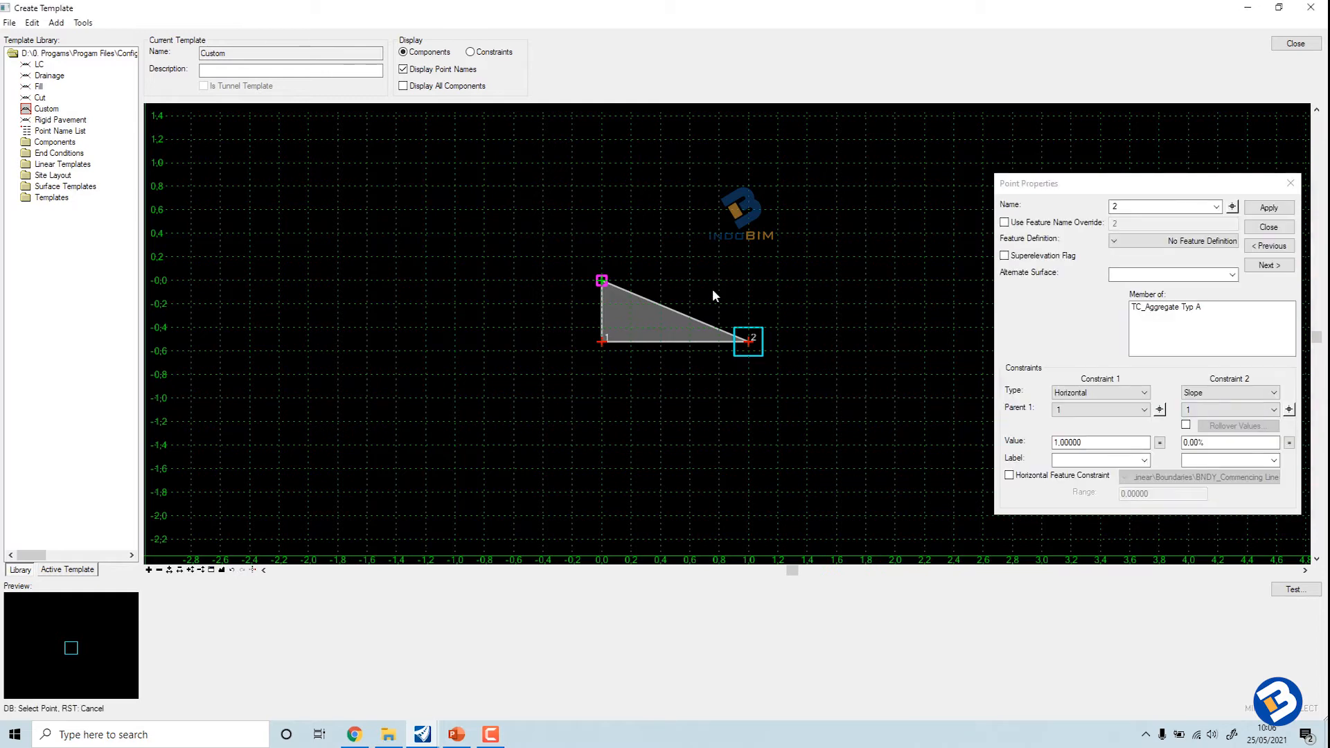
{"action": "left_click", "coordinate": [602, 282]}
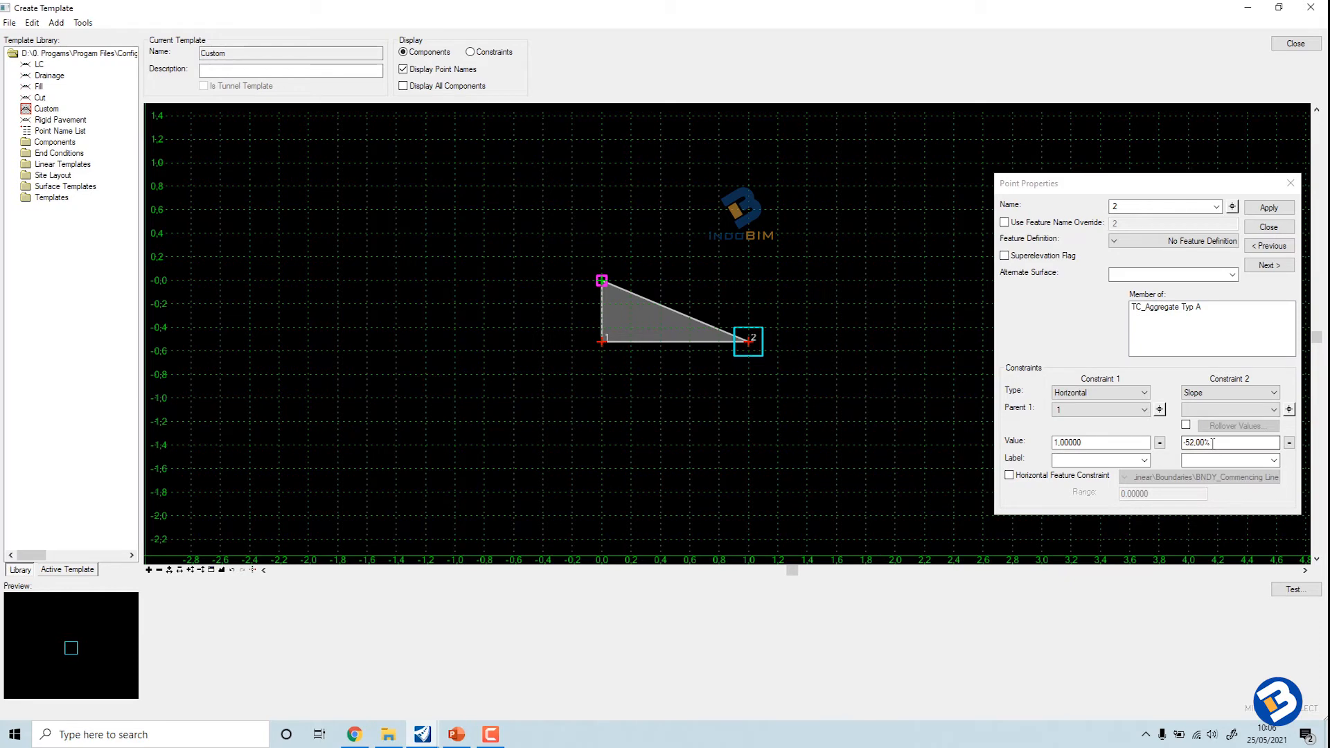
{"action": "left_click", "coordinate": [1268, 210]}
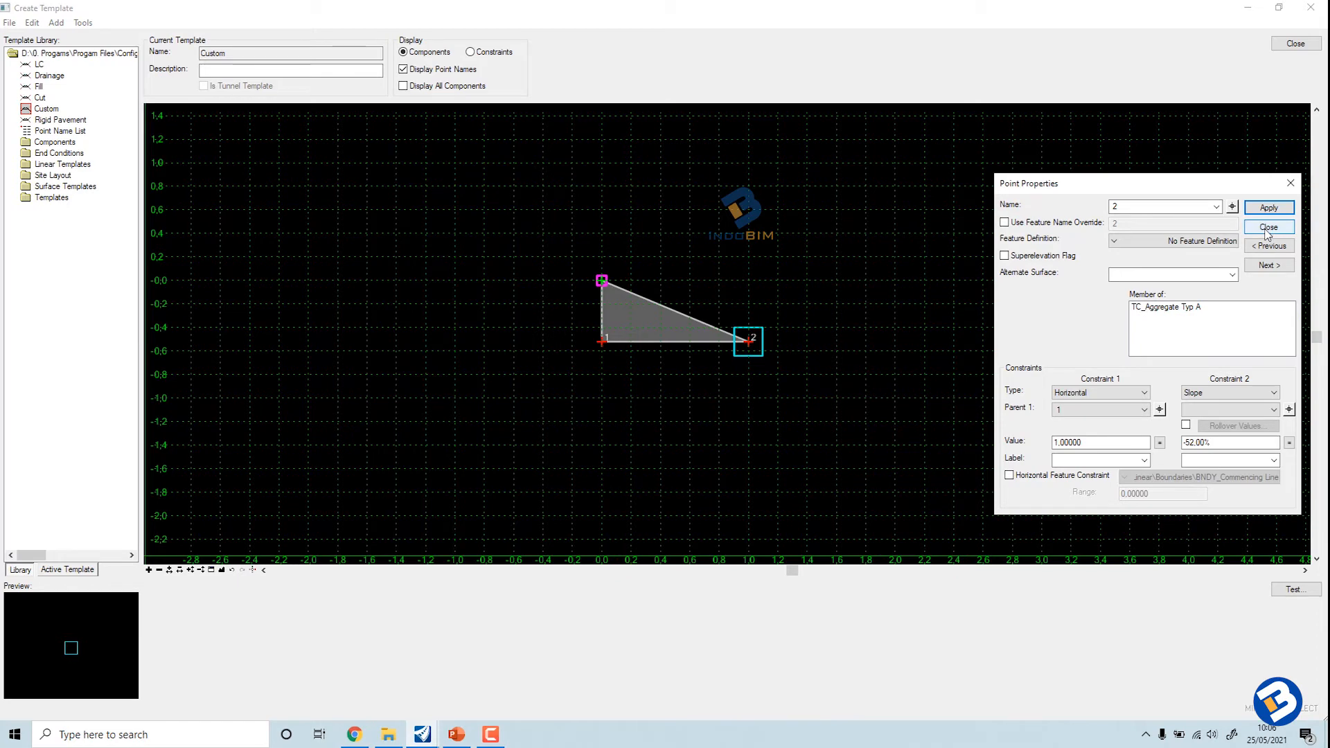
{"action": "left_click", "coordinate": [1267, 228]}
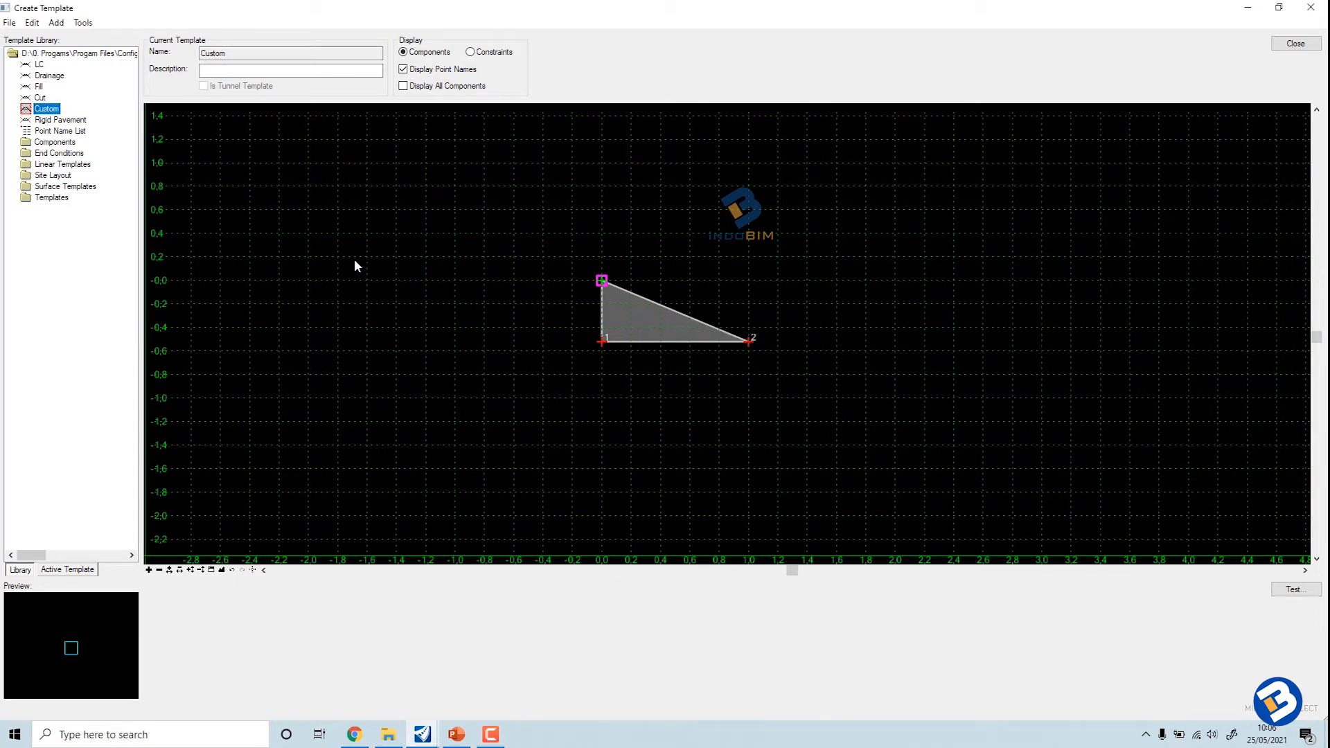
Step: Create a new template at the library root and name it MAster Template
{"action": "left_click", "coordinate": [64, 56]}
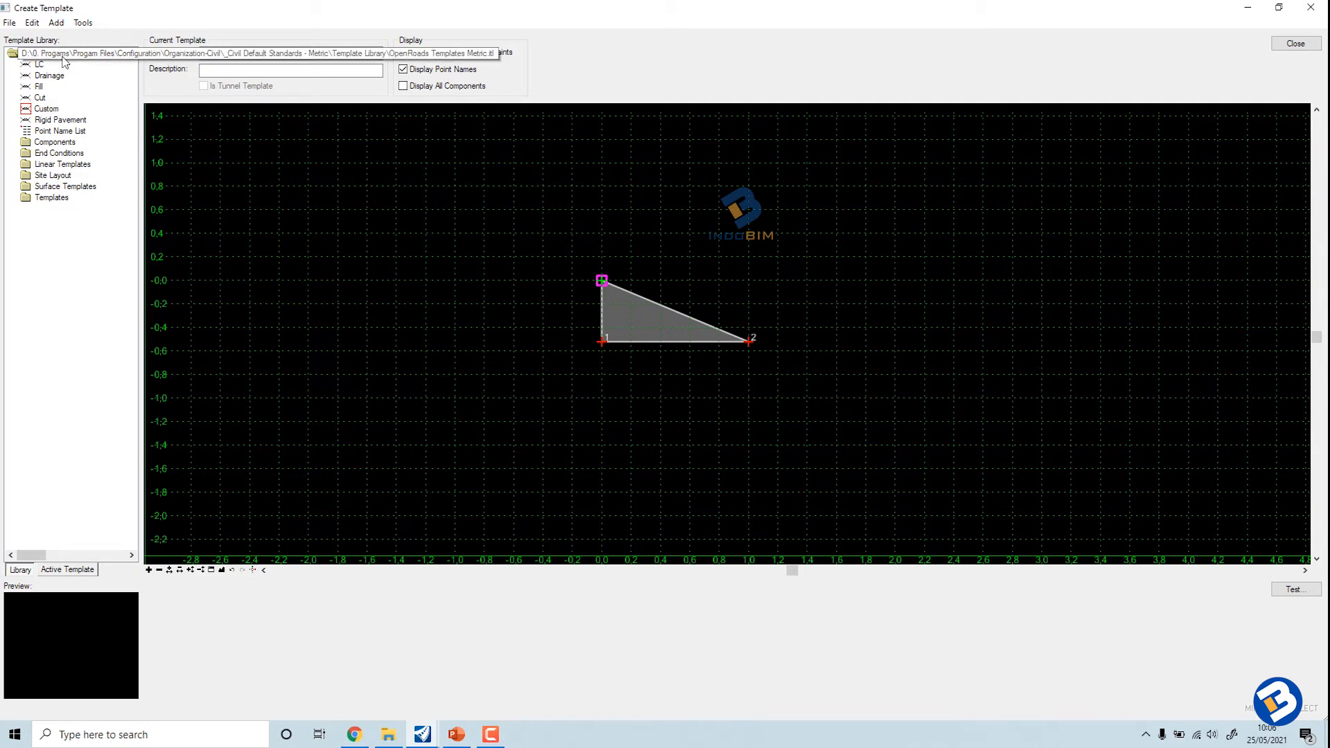
{"action": "right_click", "coordinate": [65, 55]}
{"action": "mouse_move", "coordinate": [146, 66]}
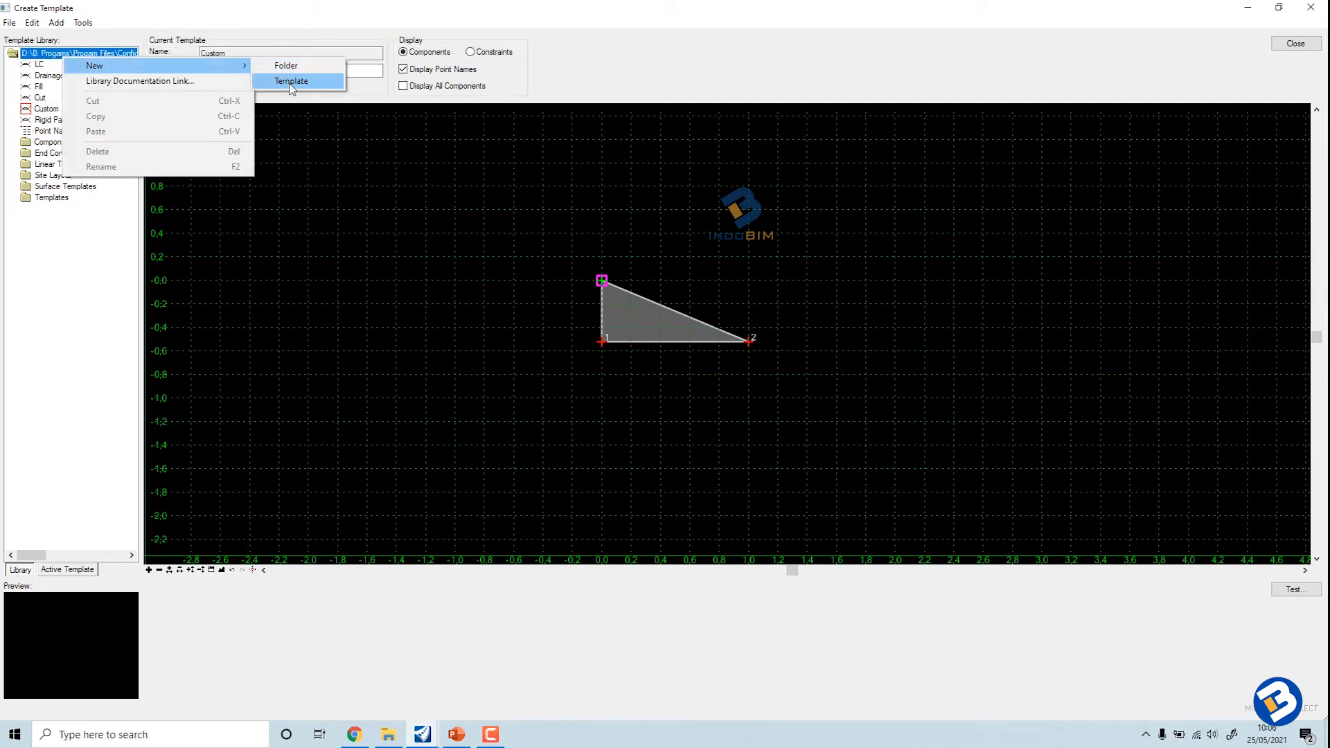
{"action": "left_click", "coordinate": [290, 82]}
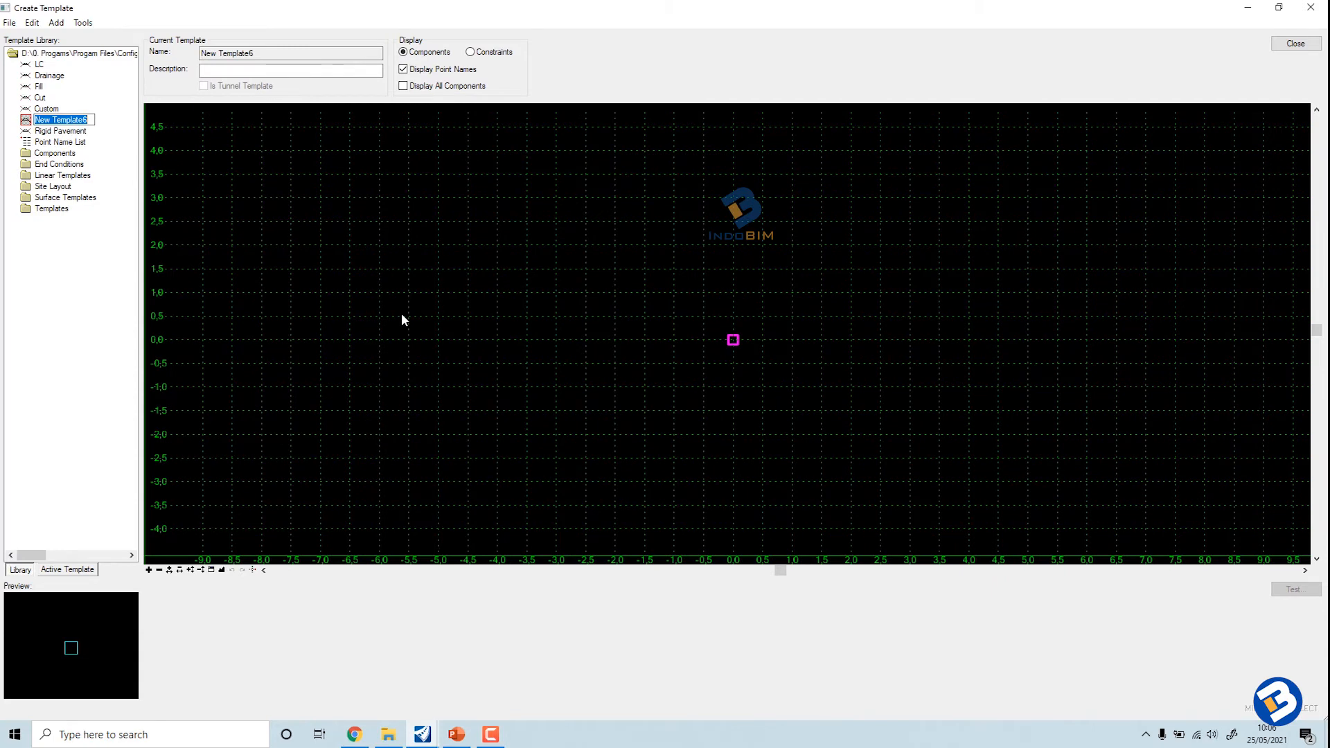
{"action": "type", "text": "MAster Tempa"}
{"action": "key", "text": "Return"}
{"action": "key", "text": "Return"}
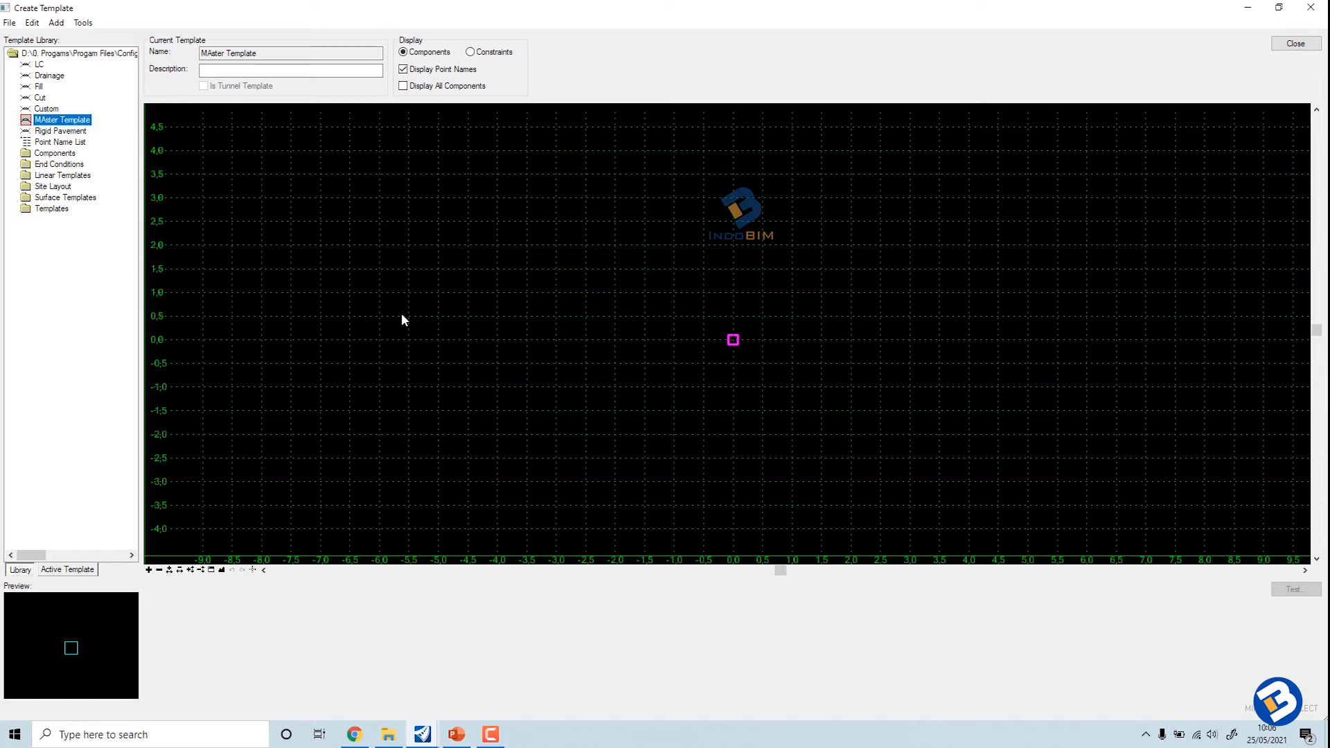
Step: Add a null point at the origin of the MAster Template
{"action": "right_click", "coordinate": [893, 285]}
{"action": "mouse_move", "coordinate": [901, 290]}
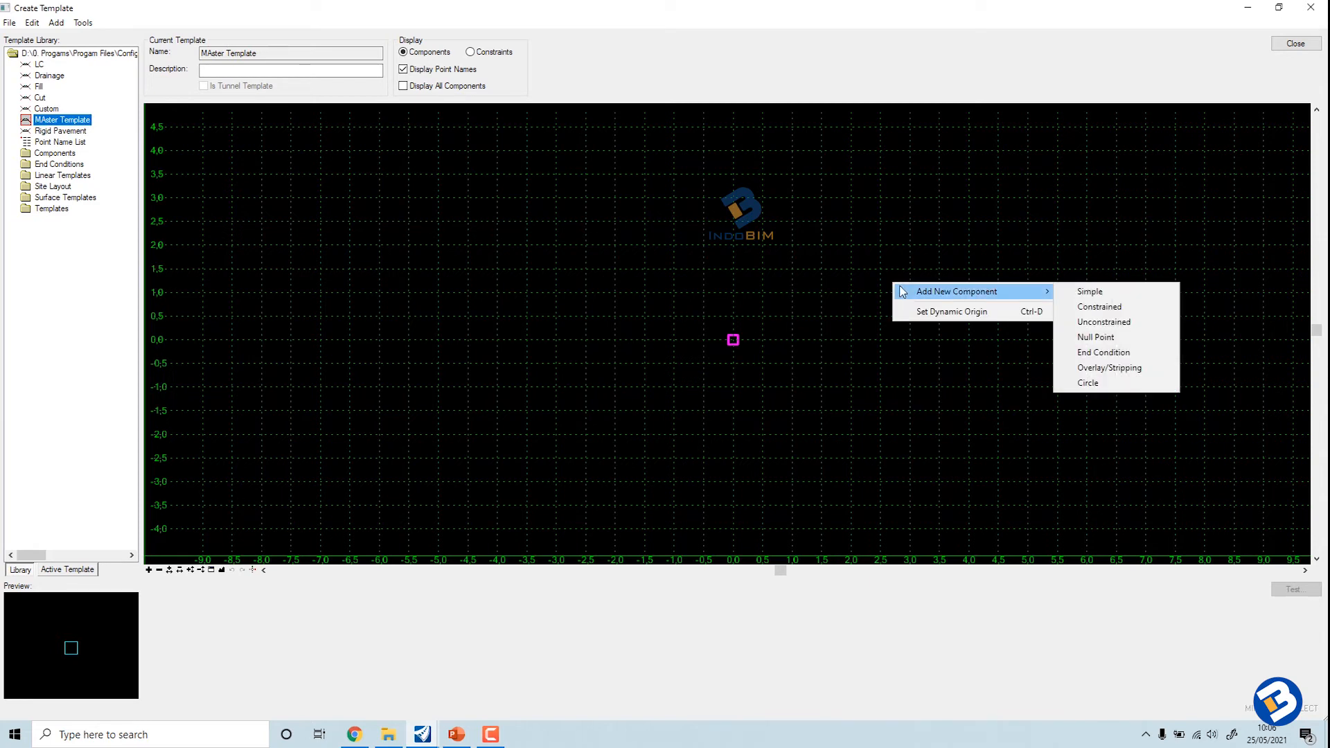
{"action": "left_click", "coordinate": [1087, 339]}
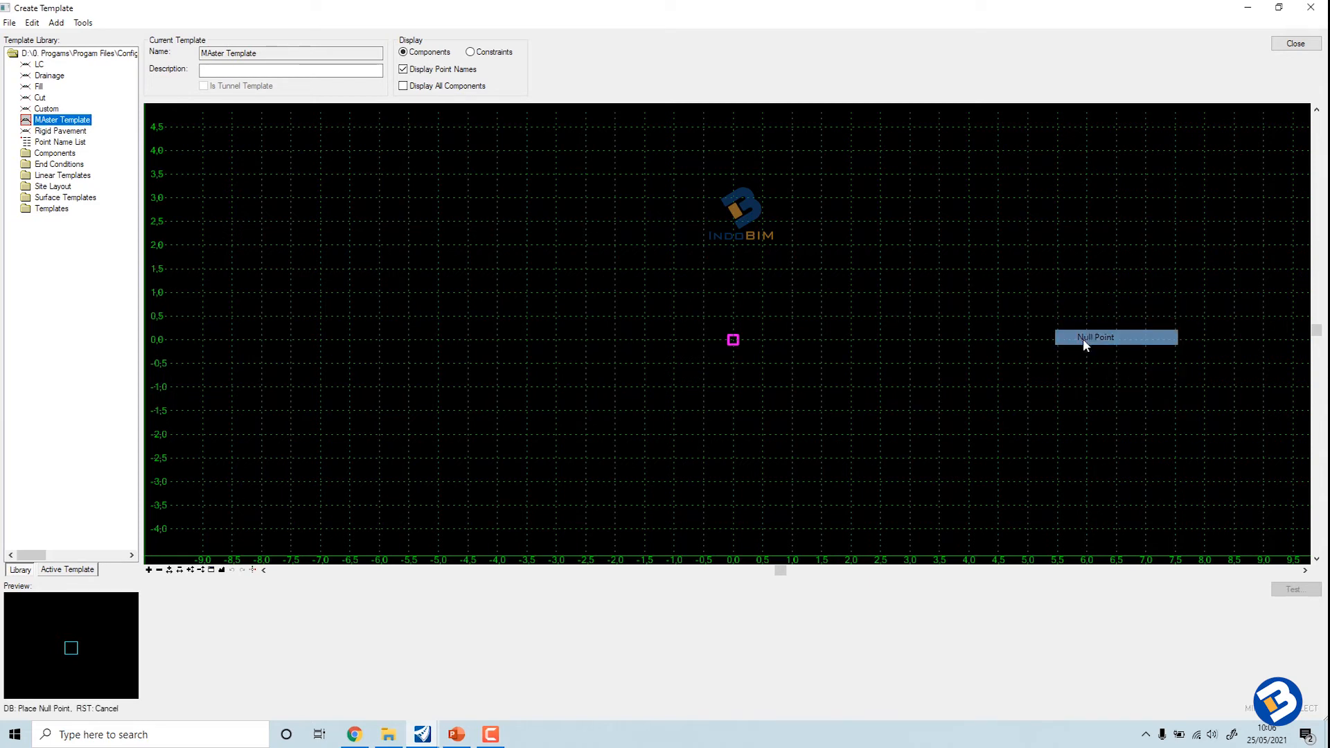
{"action": "left_click", "coordinate": [734, 340]}
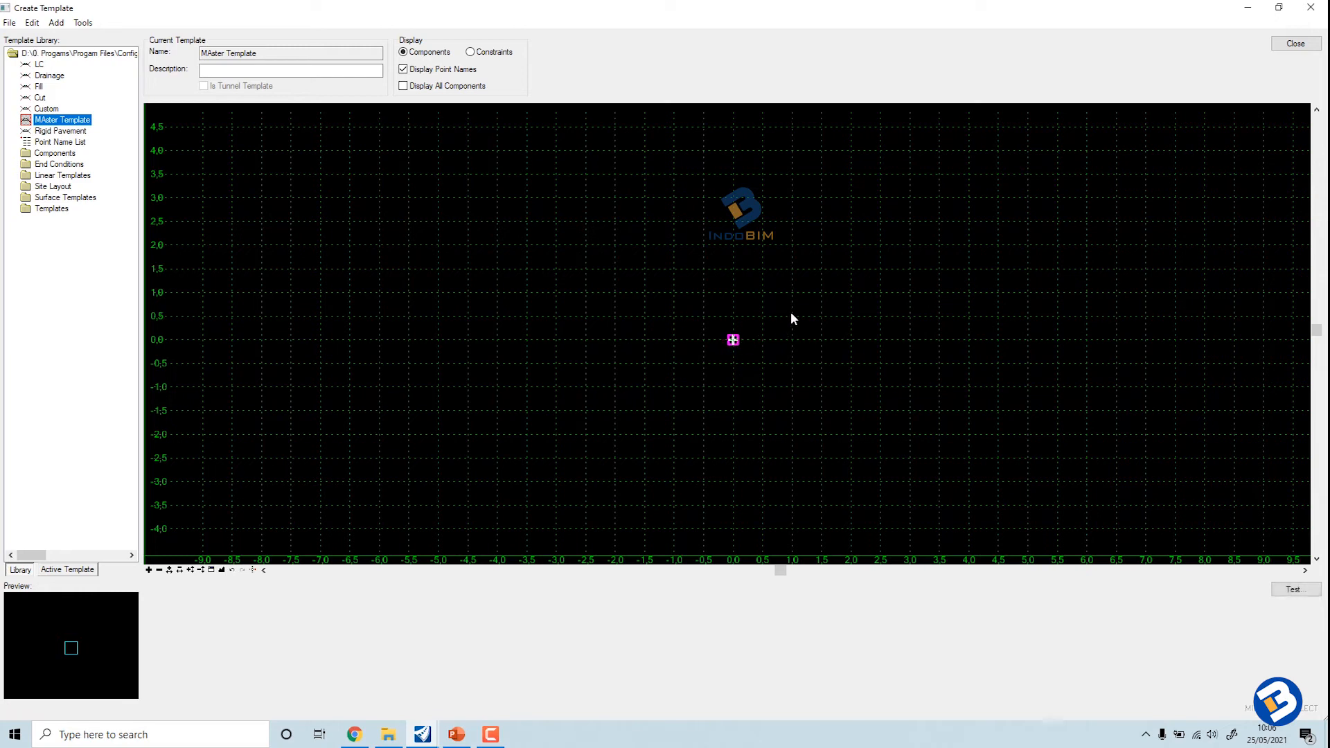
Step: Place the Rigid Pavement template at the origin null point with Mirror enabled, forming pavement on both sides of the centreline
{"action": "middle_click_drag", "start_coordinate": [450, 338], "coordinate": [402, 325]}
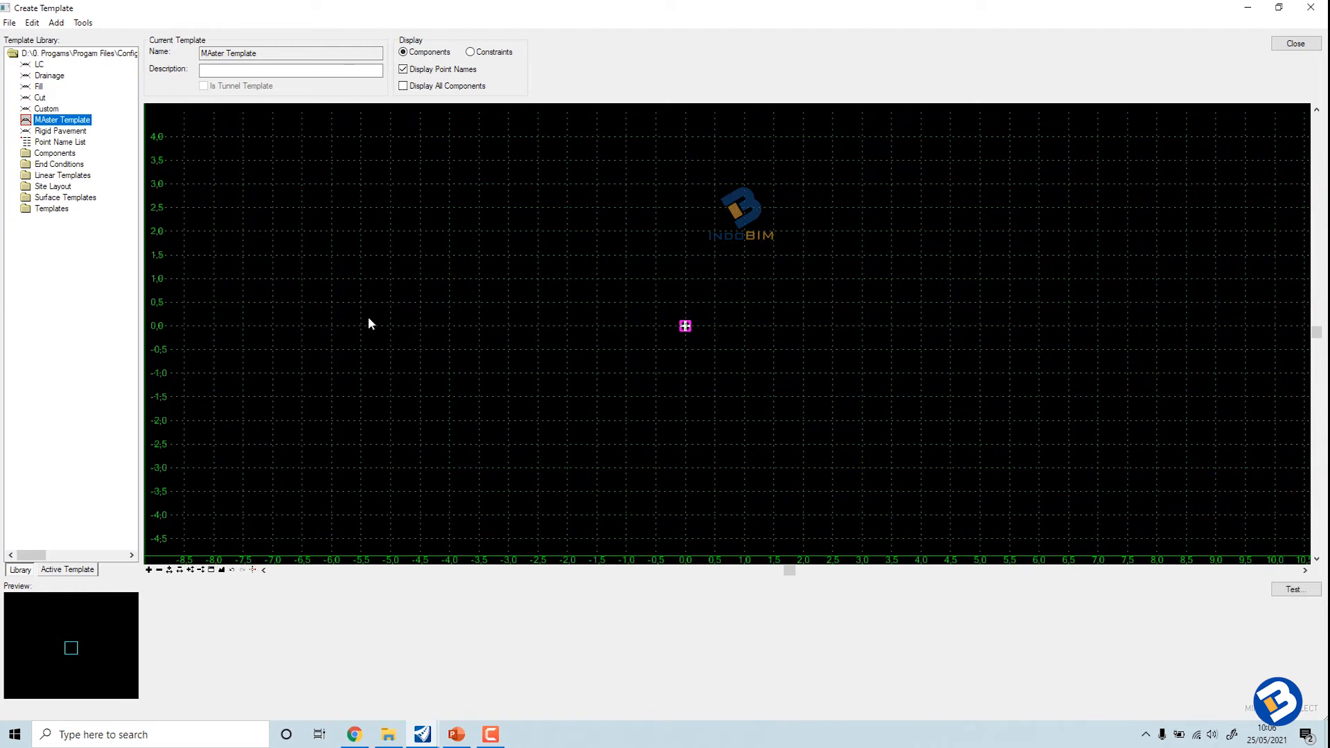
{"action": "left_click", "coordinate": [52, 134]}
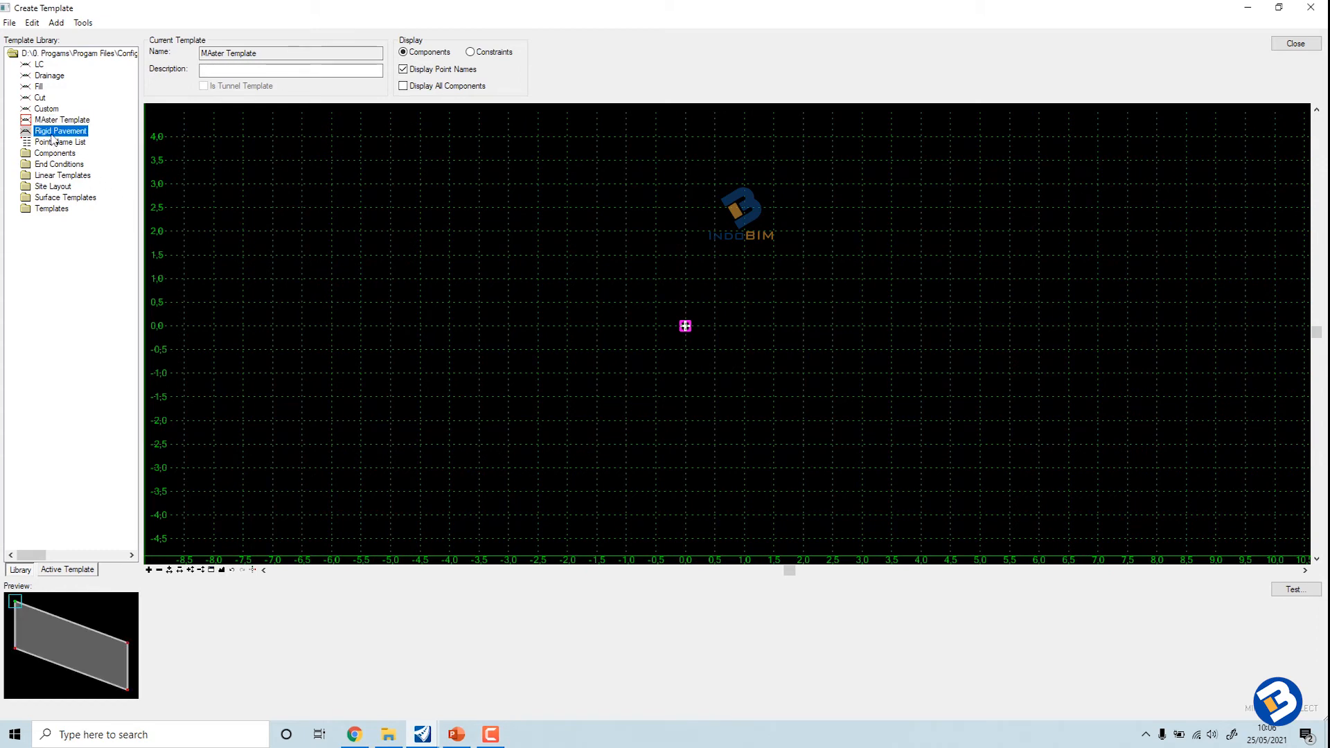
{"action": "left_click_drag", "start_coordinate": [45, 136], "coordinate": [532, 273]}
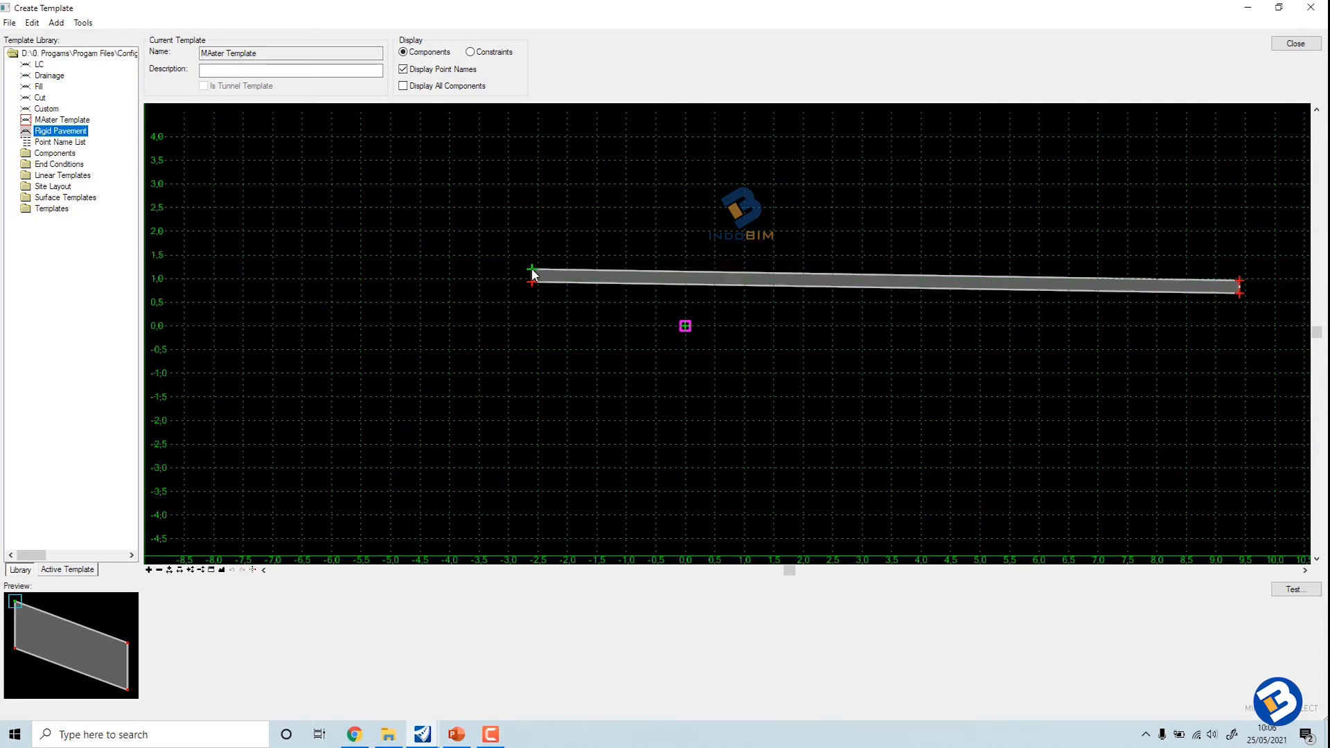
{"action": "right_click", "coordinate": [532, 268]}
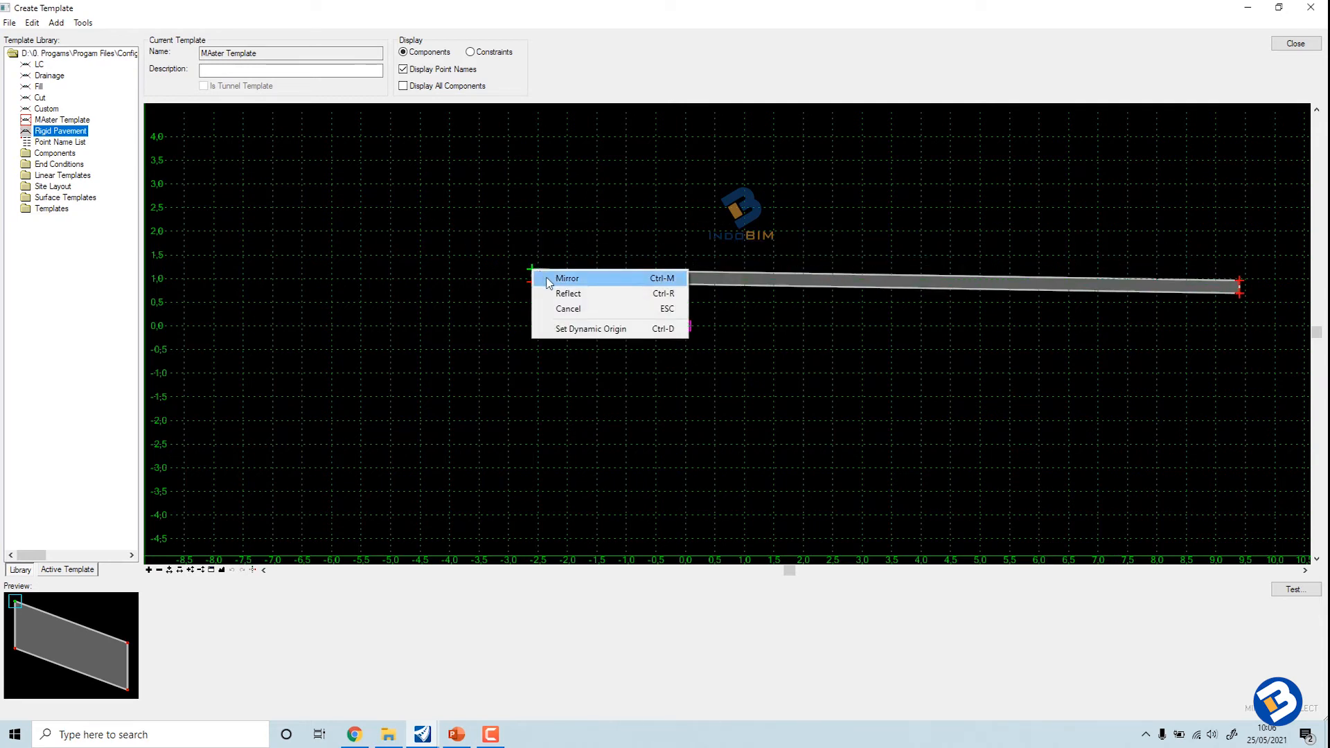
{"action": "left_click", "coordinate": [550, 279]}
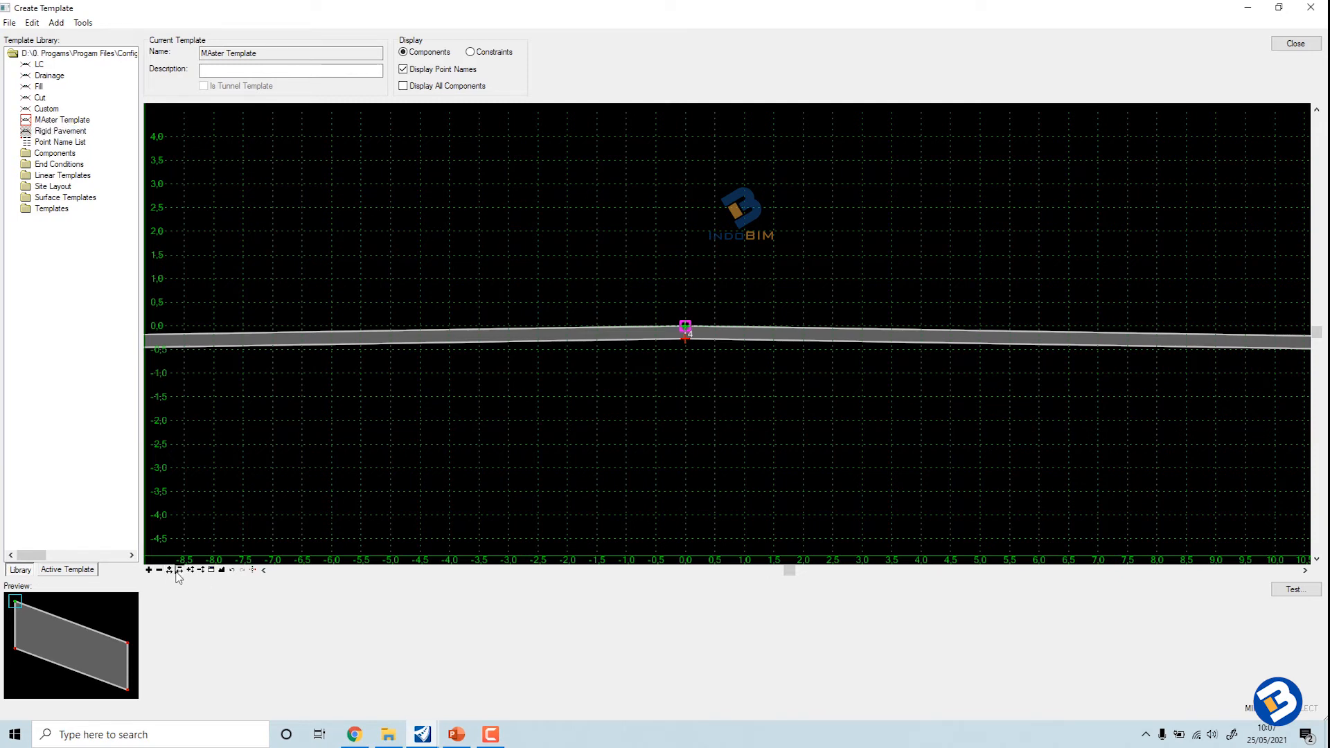
{"action": "left_click", "coordinate": [178, 574]}
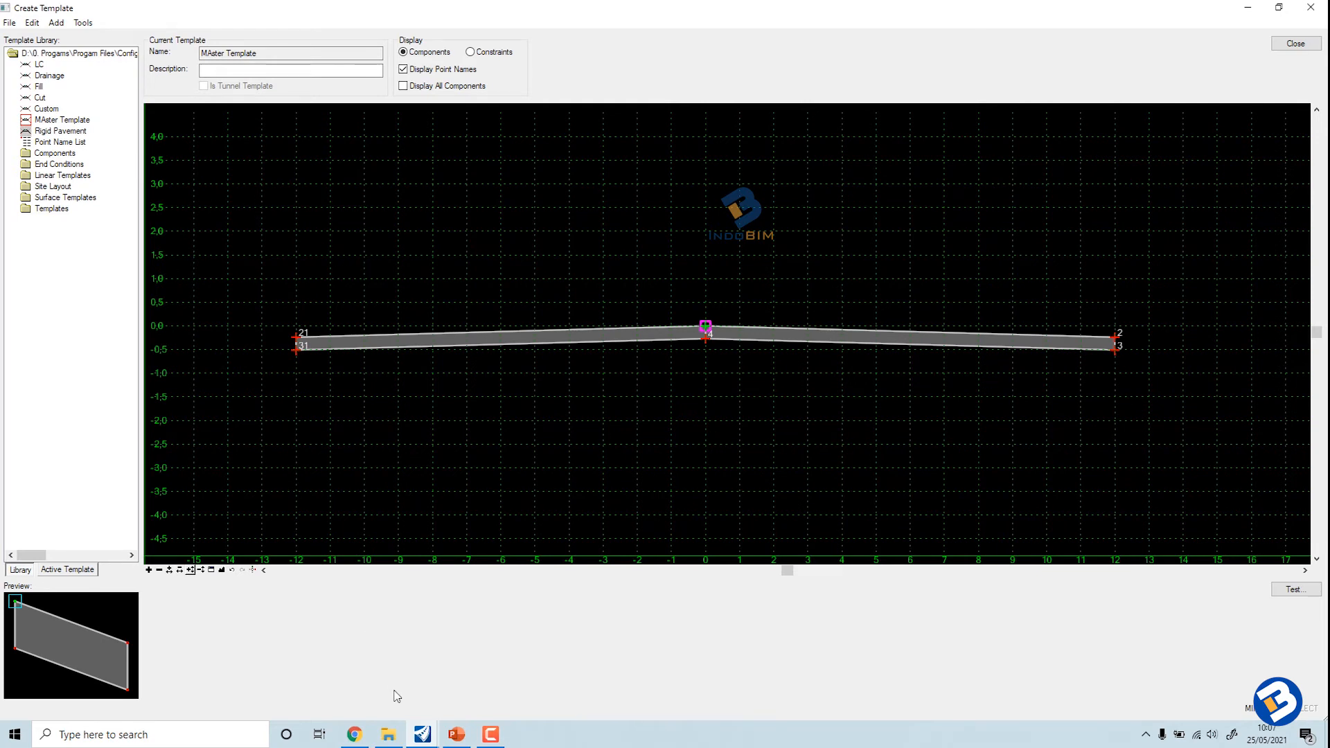
Step: Check the cross-section in PowerPoint and attach the mirrored LC template to the rigid pavement's lower centreline point
{"action": "left_click", "coordinate": [457, 736]}
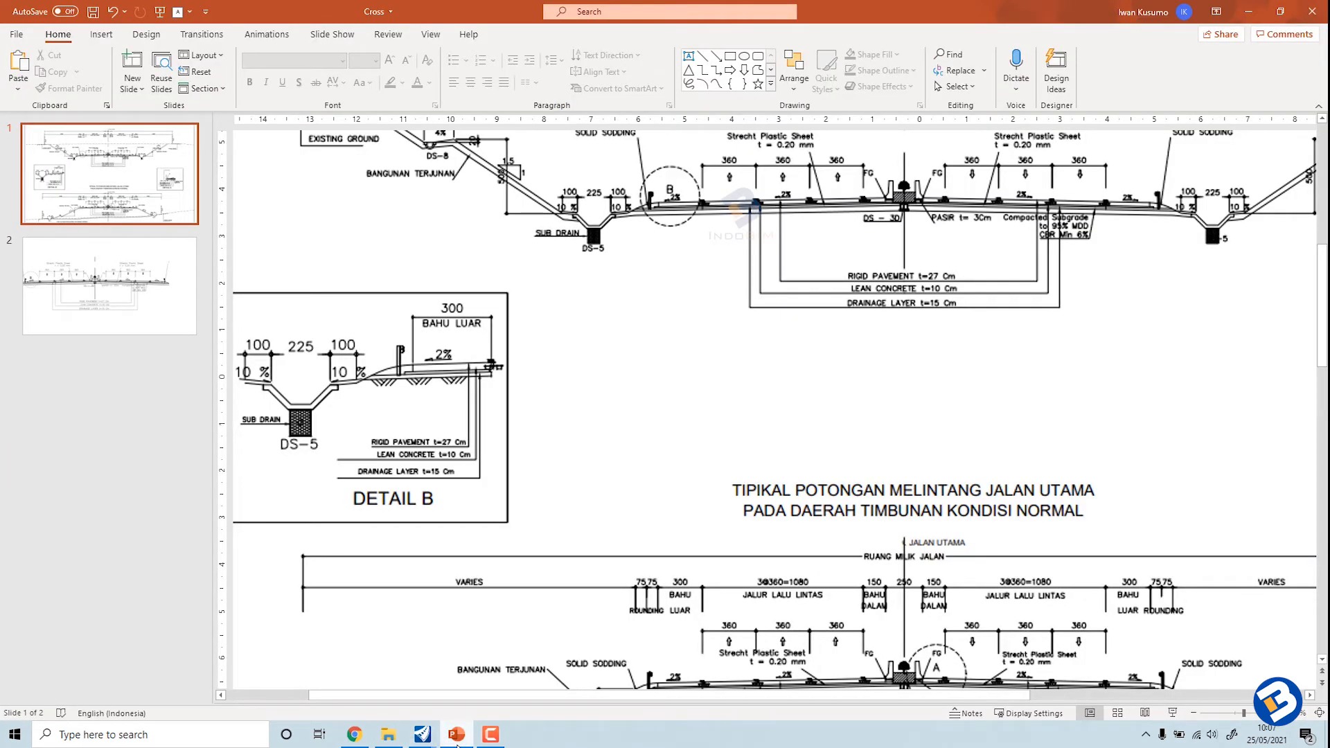
{"action": "left_click", "coordinate": [457, 735]}
{"action": "left_click", "coordinate": [42, 65]}
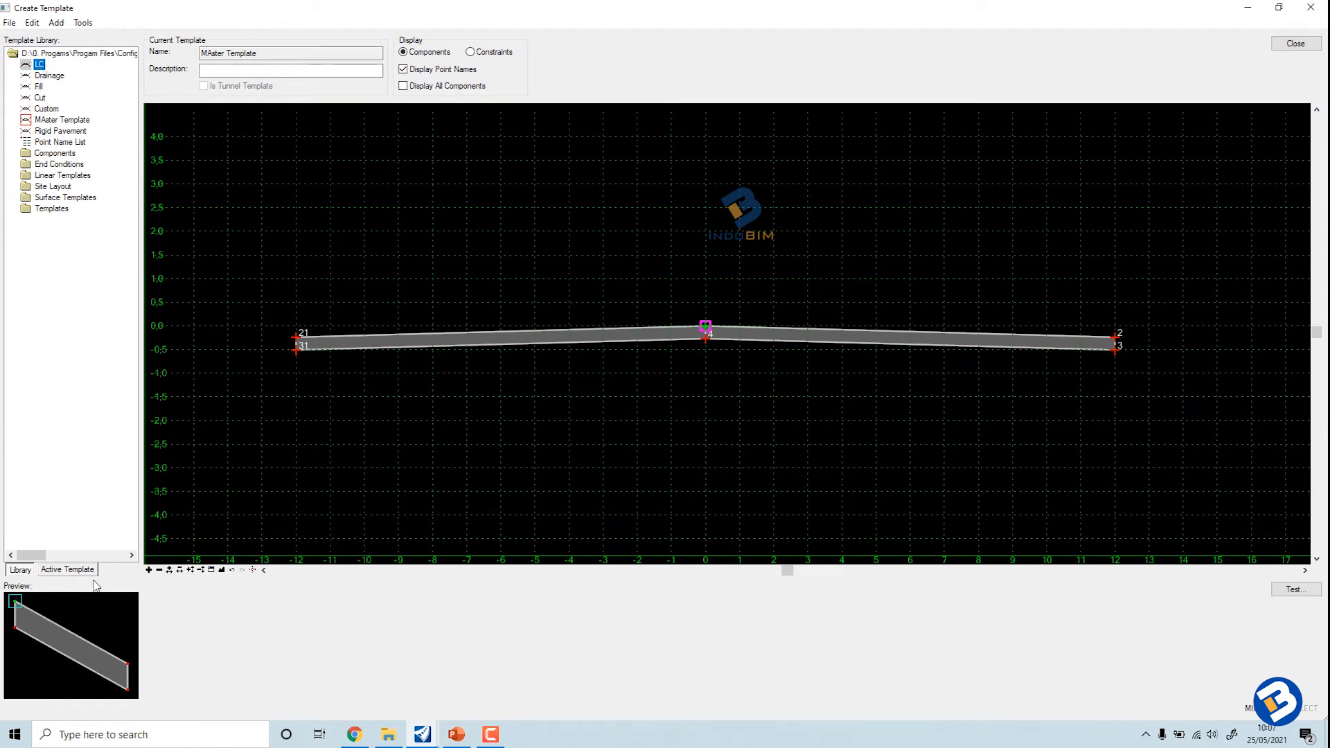
{"action": "left_click_drag", "start_coordinate": [32, 70], "coordinate": [710, 351]}
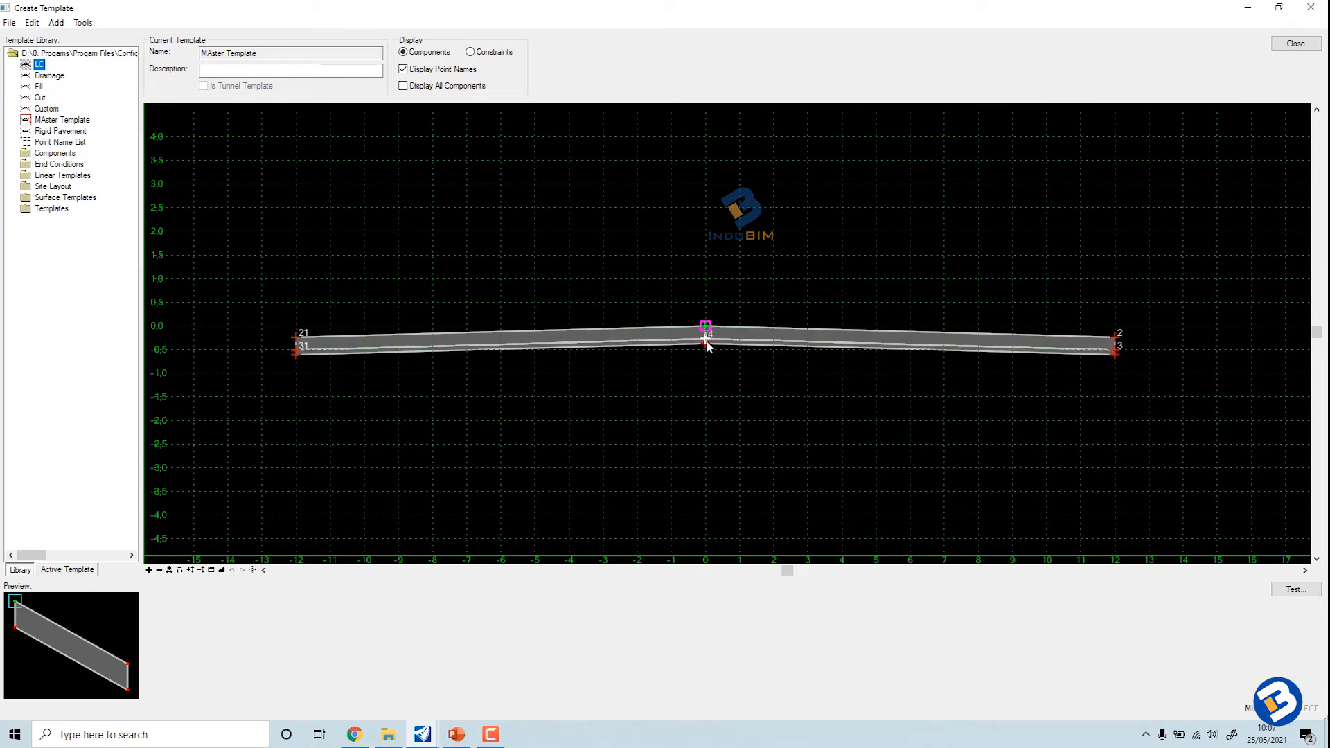
Step: Attach the mirrored Drainage template to the lower centreline point of the lean concrete layer
{"action": "scroll", "coordinate": [705, 351], "scroll_direction": "up", "scroll_amount": 5}
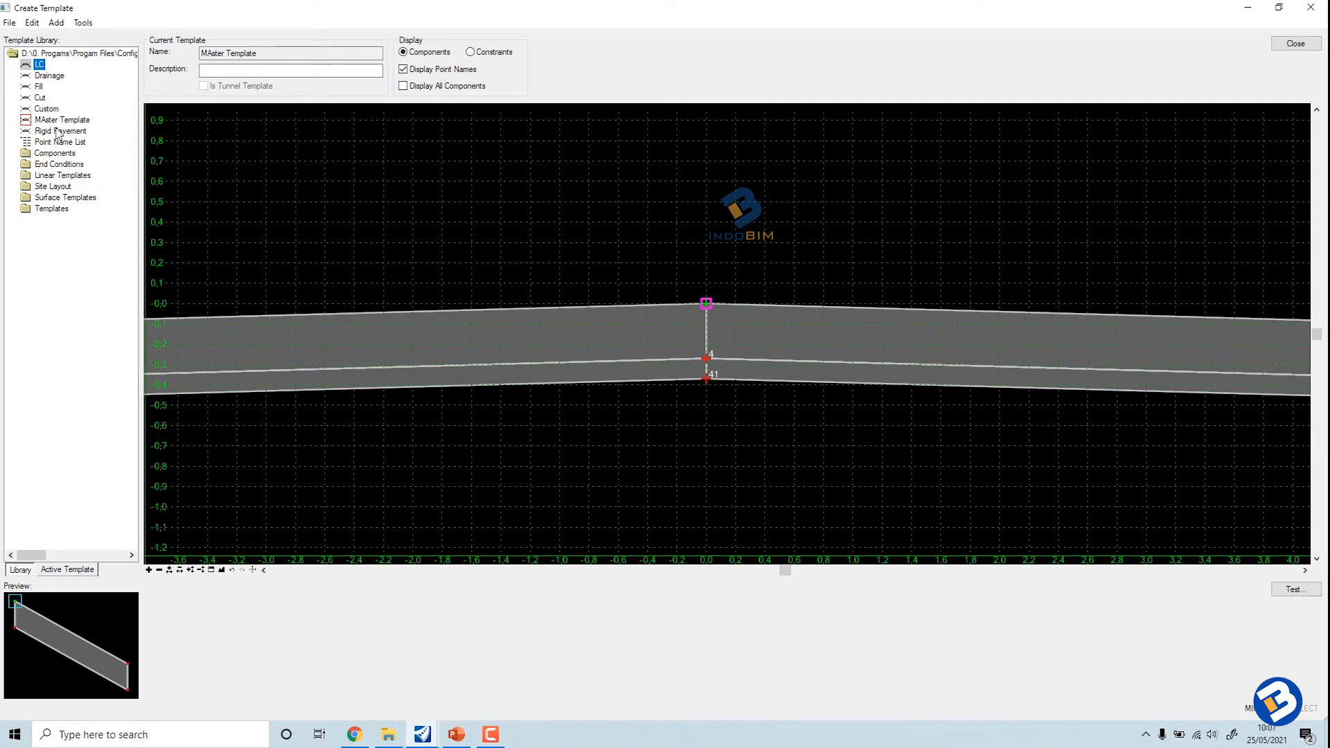
{"action": "left_click", "coordinate": [51, 77]}
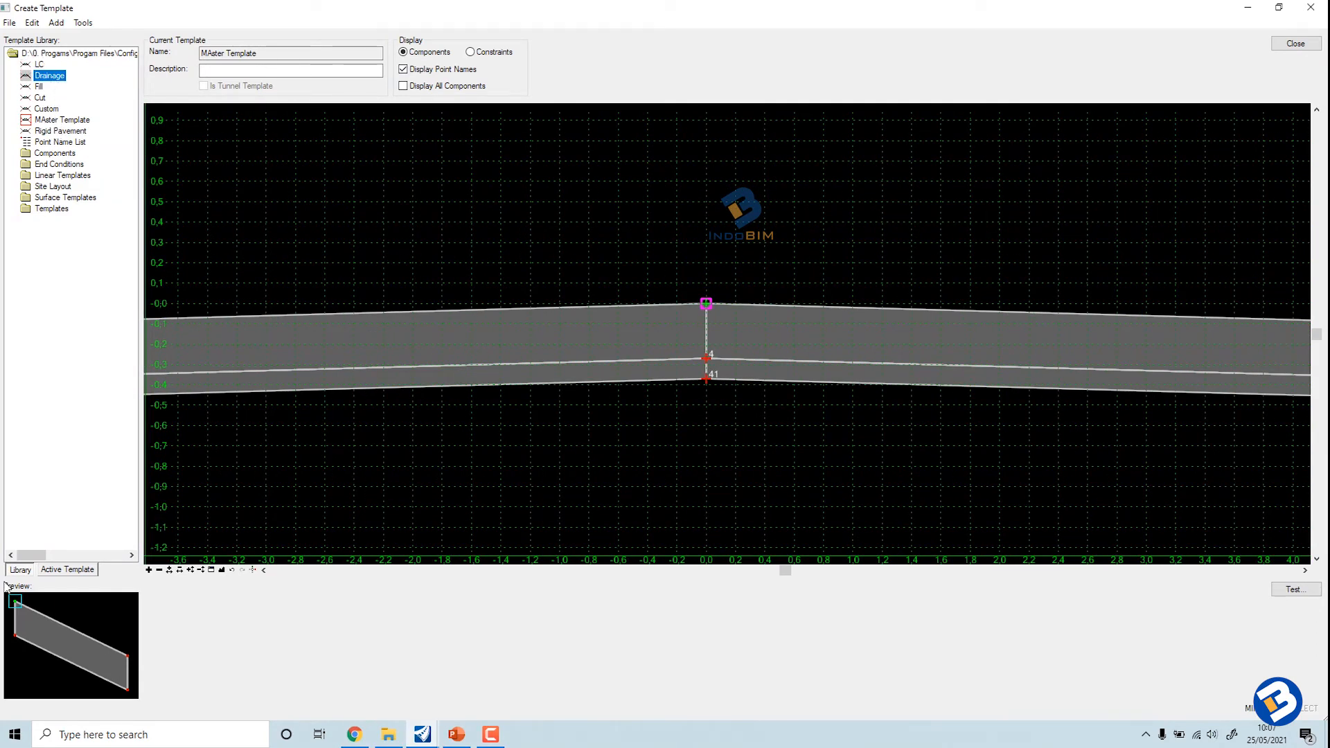
{"action": "left_click_drag", "start_coordinate": [54, 82], "coordinate": [706, 383]}
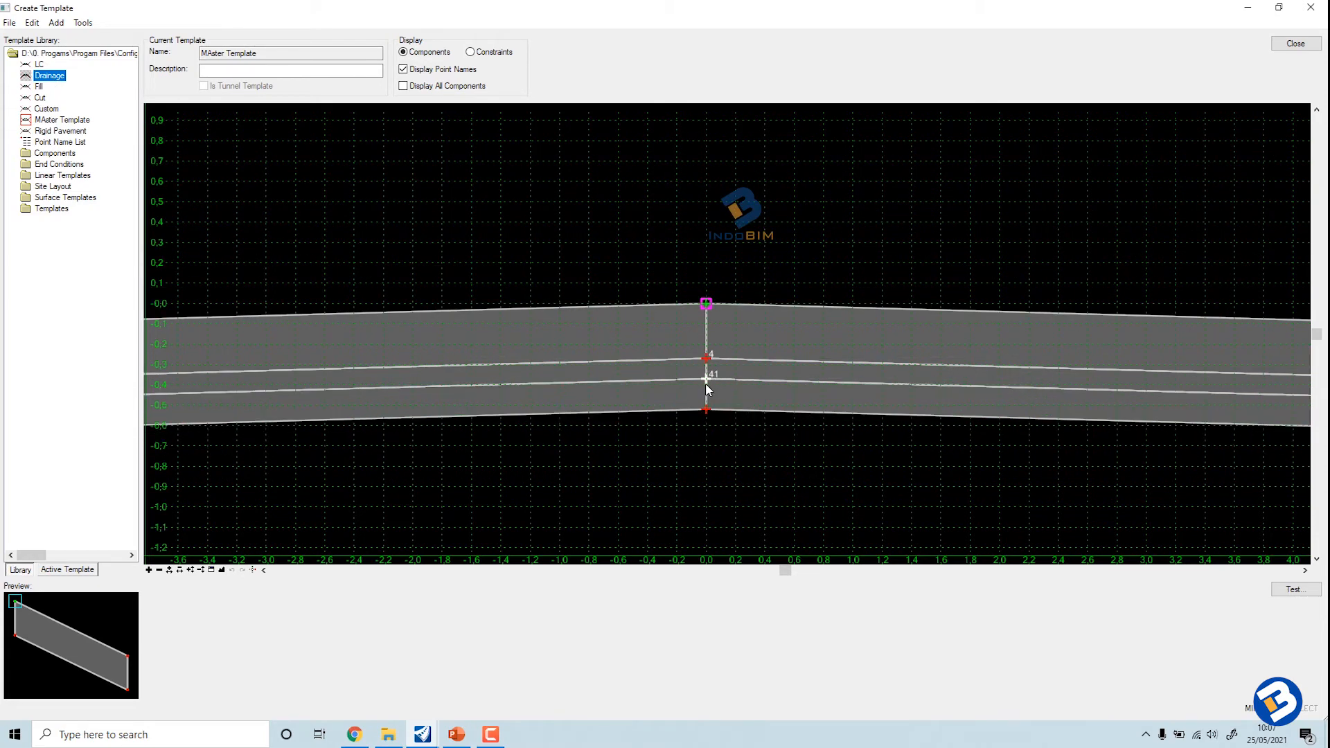
{"action": "scroll", "coordinate": [665, 402], "scroll_direction": "down", "scroll_amount": 8}
{"action": "scroll", "coordinate": [671, 412], "scroll_direction": "down", "scroll_amount": 1}
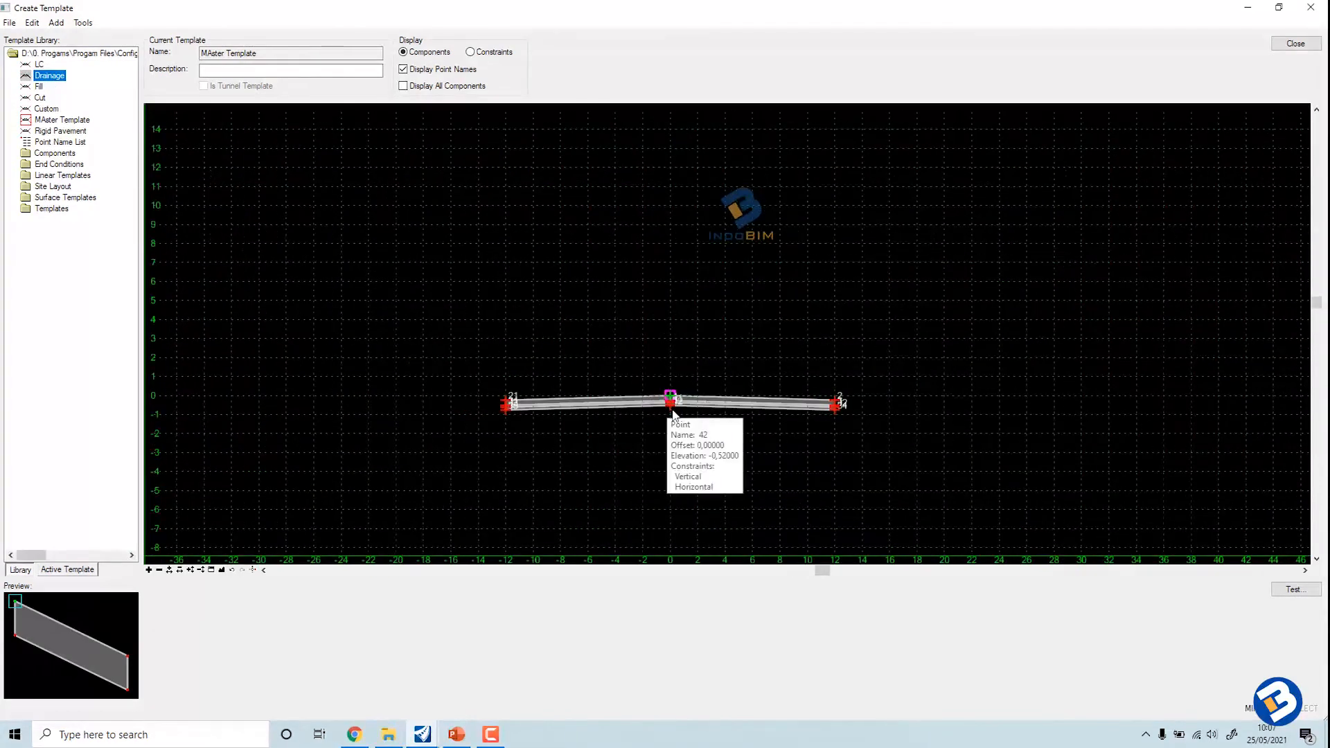
Step: Attach the mirrored Custom triangle template to the pavement's outer top edge at point 2 and inspect both ends
{"action": "scroll", "coordinate": [504, 414], "scroll_direction": "up", "scroll_amount": 3}
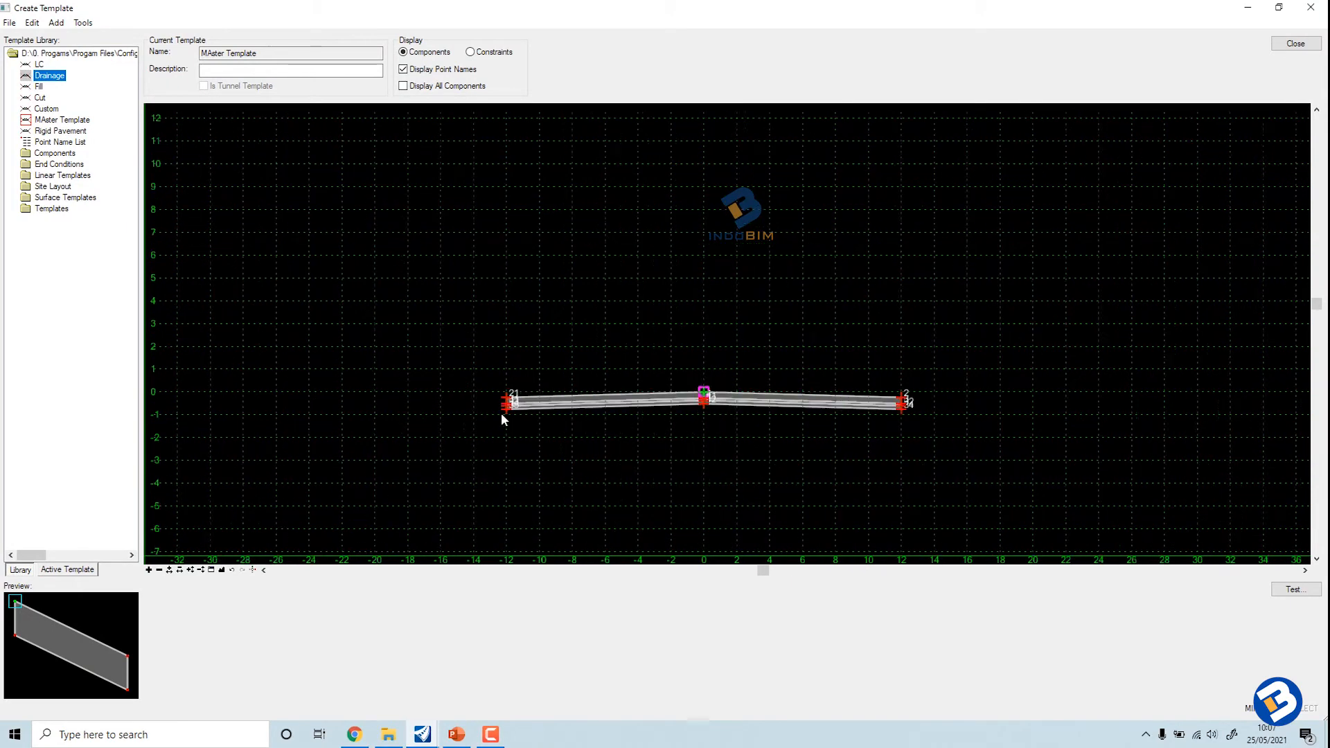
{"action": "scroll", "coordinate": [501, 414], "scroll_direction": "down", "scroll_amount": 1}
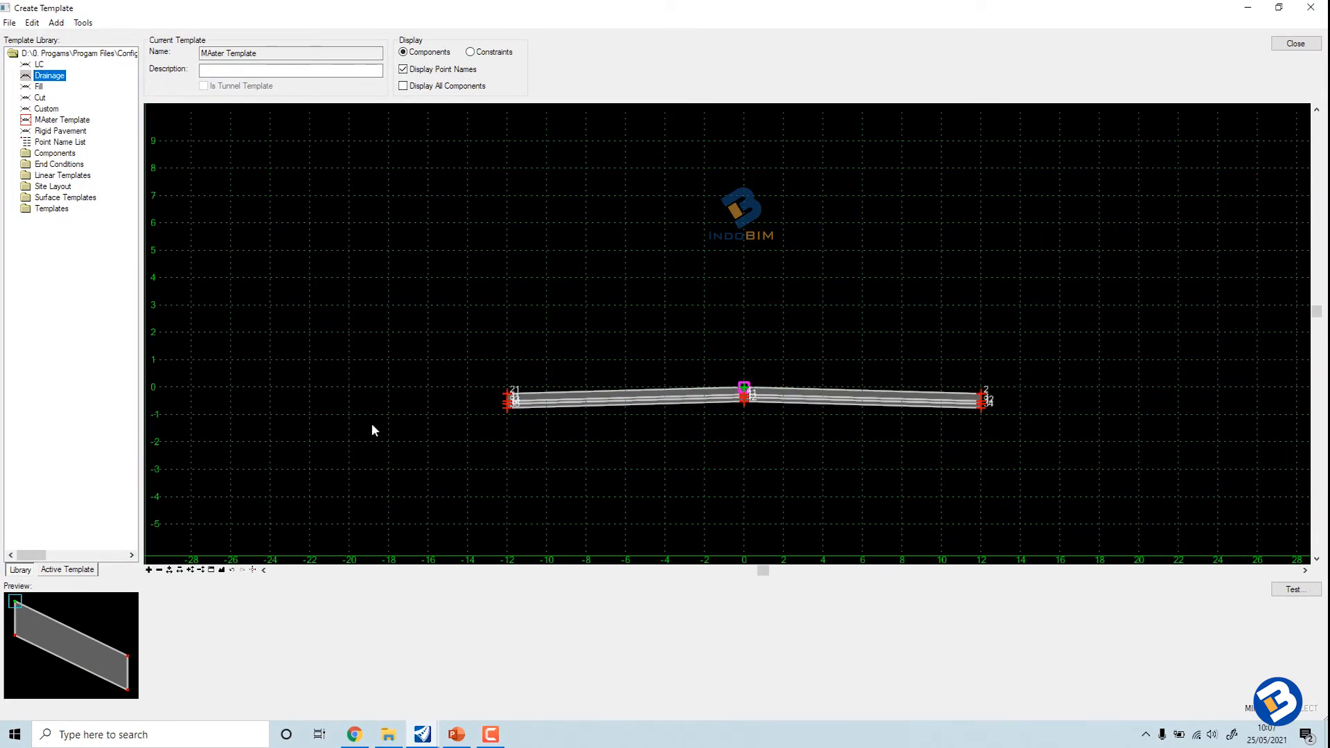
{"action": "left_click", "coordinate": [53, 109]}
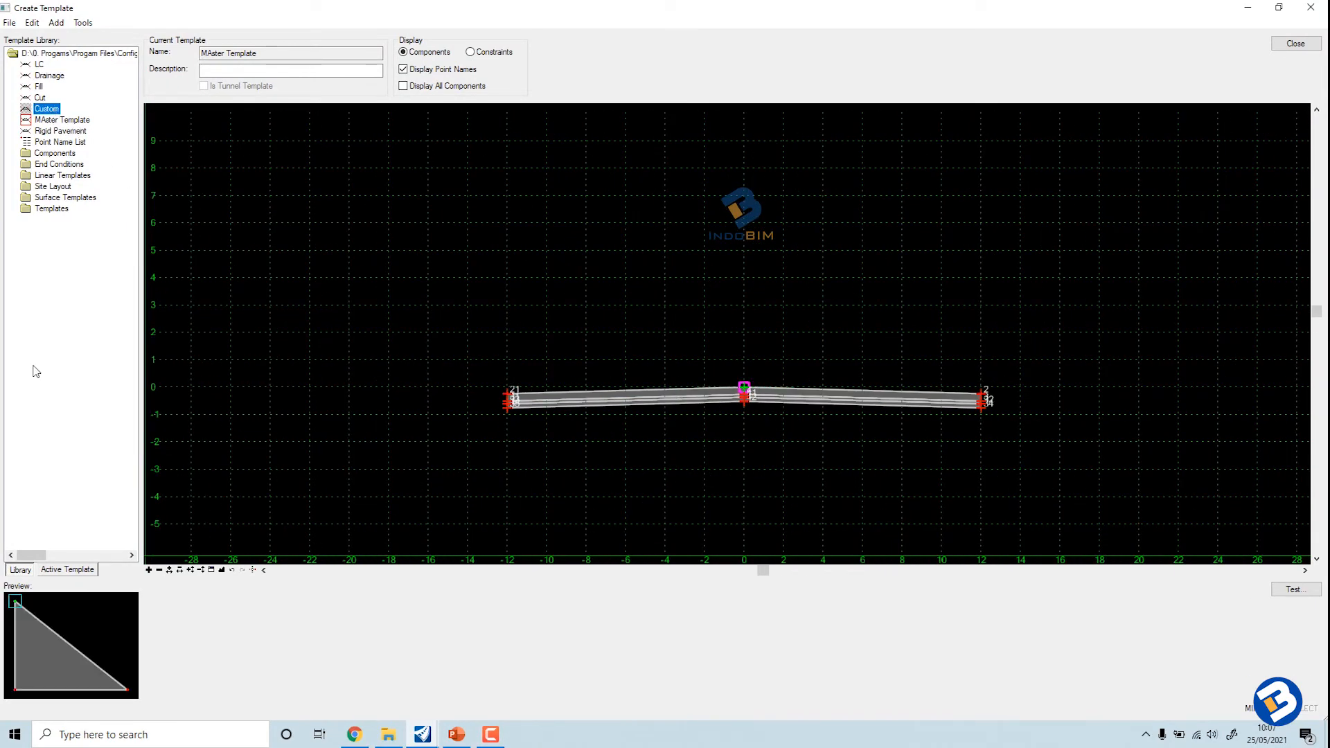
{"action": "left_click_drag", "start_coordinate": [30, 115], "coordinate": [936, 359]}
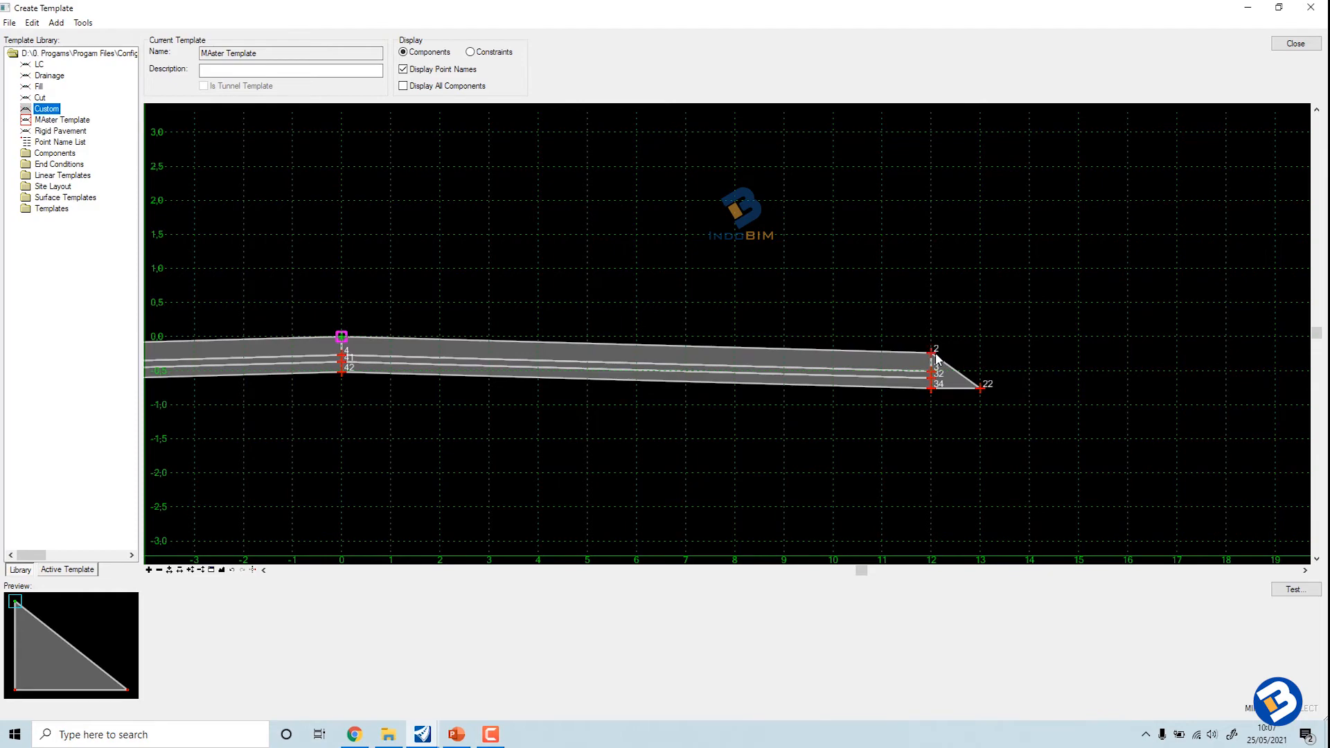
{"action": "scroll", "coordinate": [1020, 446], "scroll_direction": "down", "scroll_amount": 6}
{"action": "scroll", "coordinate": [782, 464], "scroll_direction": "up", "scroll_amount": 9}
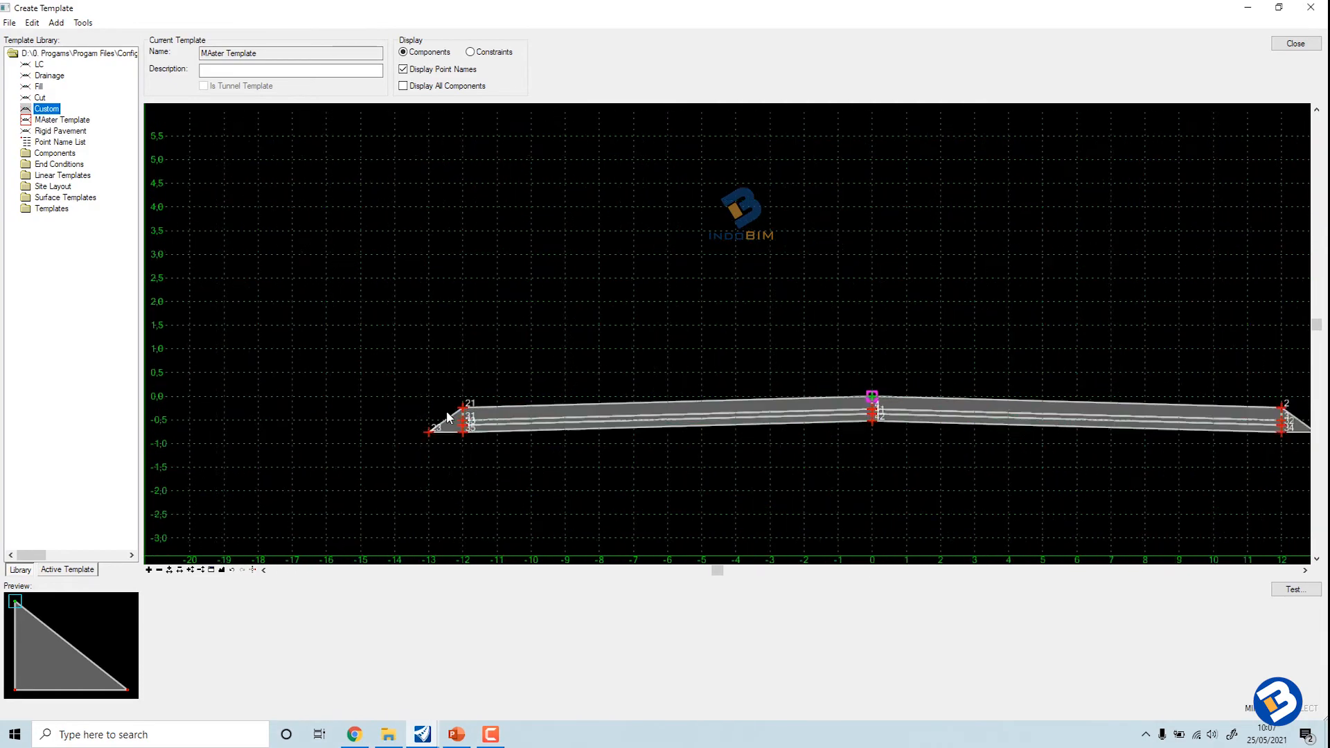
{"action": "scroll", "coordinate": [418, 436], "scroll_direction": "up", "scroll_amount": 4}
{"action": "scroll", "coordinate": [418, 427], "scroll_direction": "down", "scroll_amount": 5}
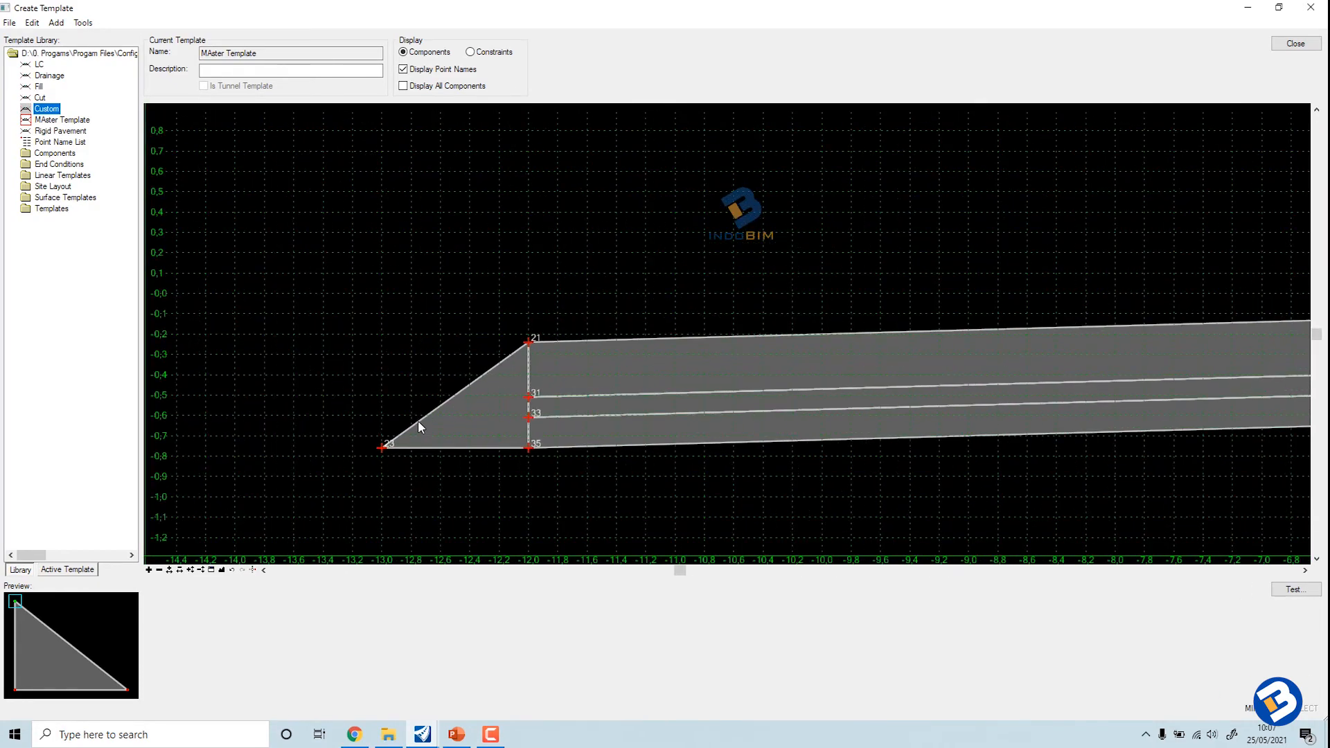
{"action": "scroll", "coordinate": [422, 425], "scroll_direction": "down", "scroll_amount": 3}
{"action": "middle_click_drag", "start_coordinate": [1030, 508], "coordinate": [1006, 463]}
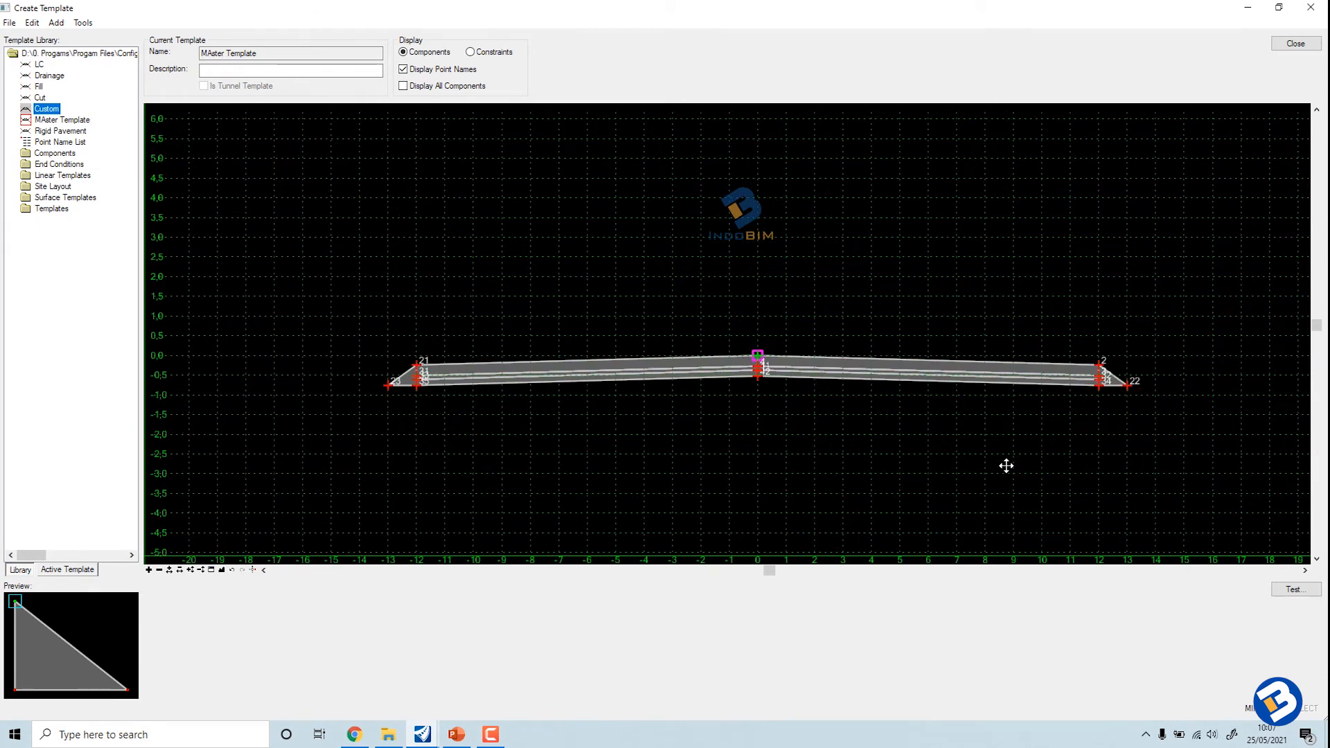
Step: Attach the mirrored Fill and Cut templates to the outer lower corner of the Custom triangle at point 22
{"action": "left_click", "coordinate": [38, 87]}
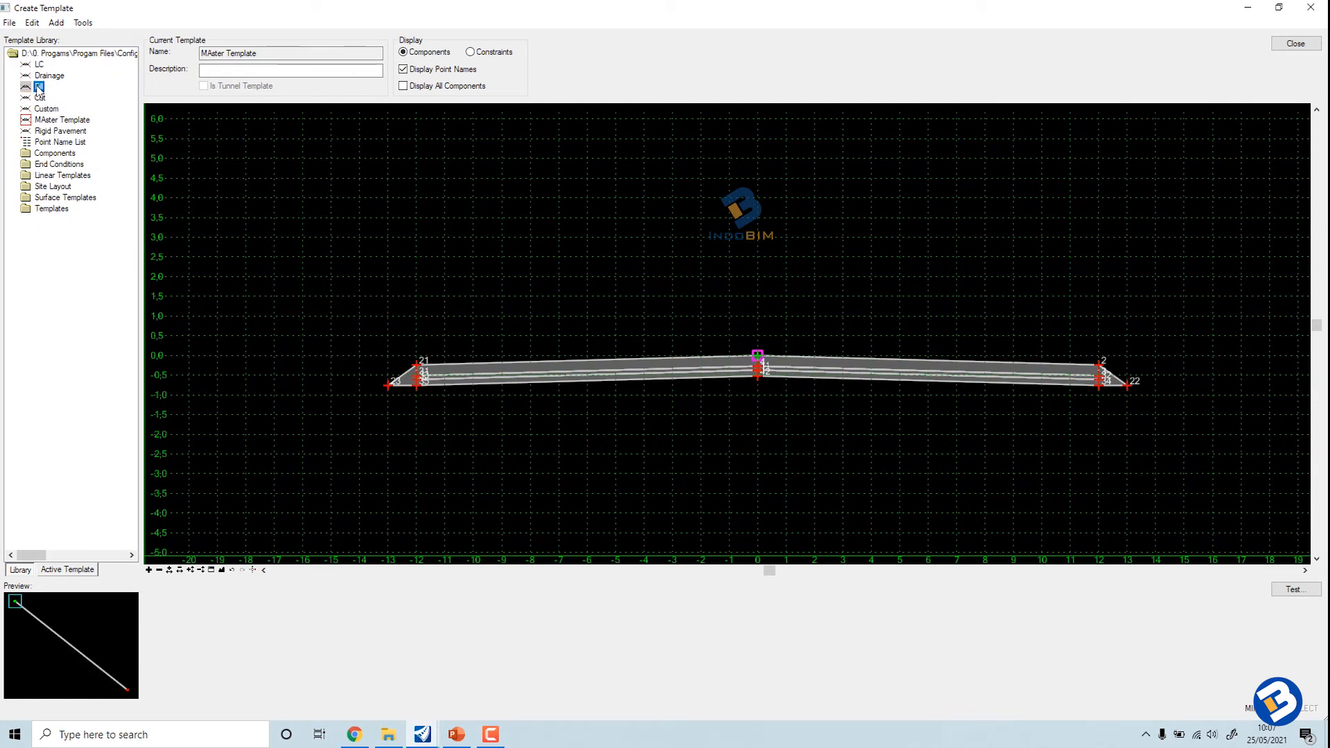
{"action": "left_click_drag", "start_coordinate": [38, 88], "coordinate": [1129, 388]}
{"action": "left_click", "coordinate": [42, 99]}
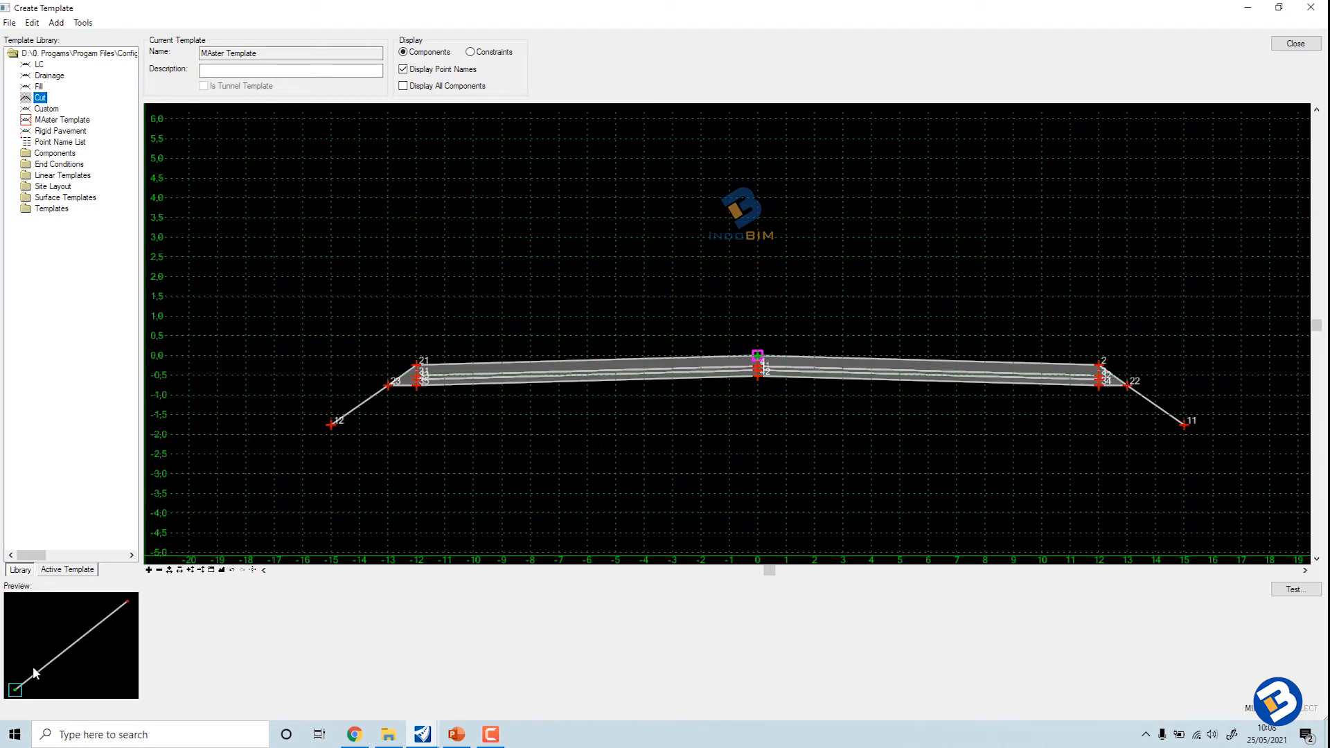
{"action": "left_click_drag", "start_coordinate": [46, 100], "coordinate": [1130, 387]}
{"action": "scroll", "coordinate": [918, 405], "scroll_direction": "down", "scroll_amount": 4}
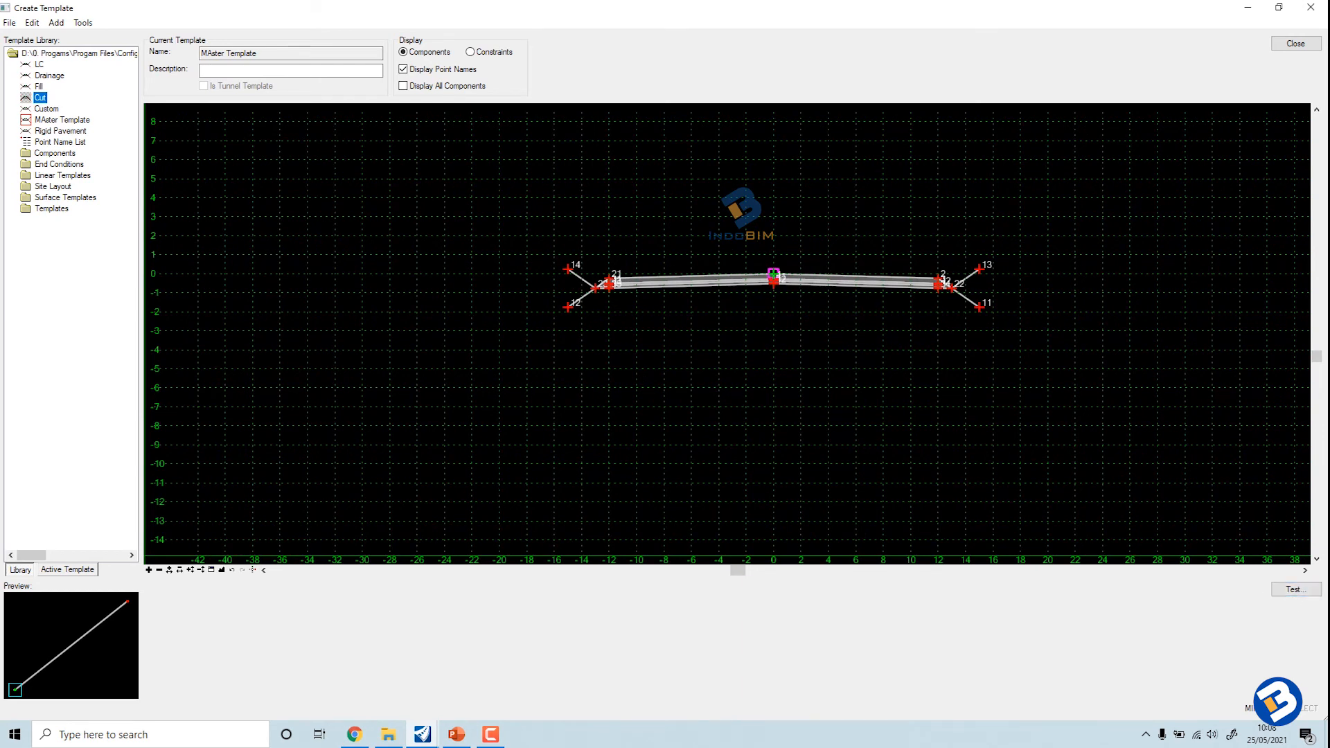
Step: Test the template's end conditions by drawing the active terrain model target at 0.00% surface slope
{"action": "left_click", "coordinate": [1292, 589]}
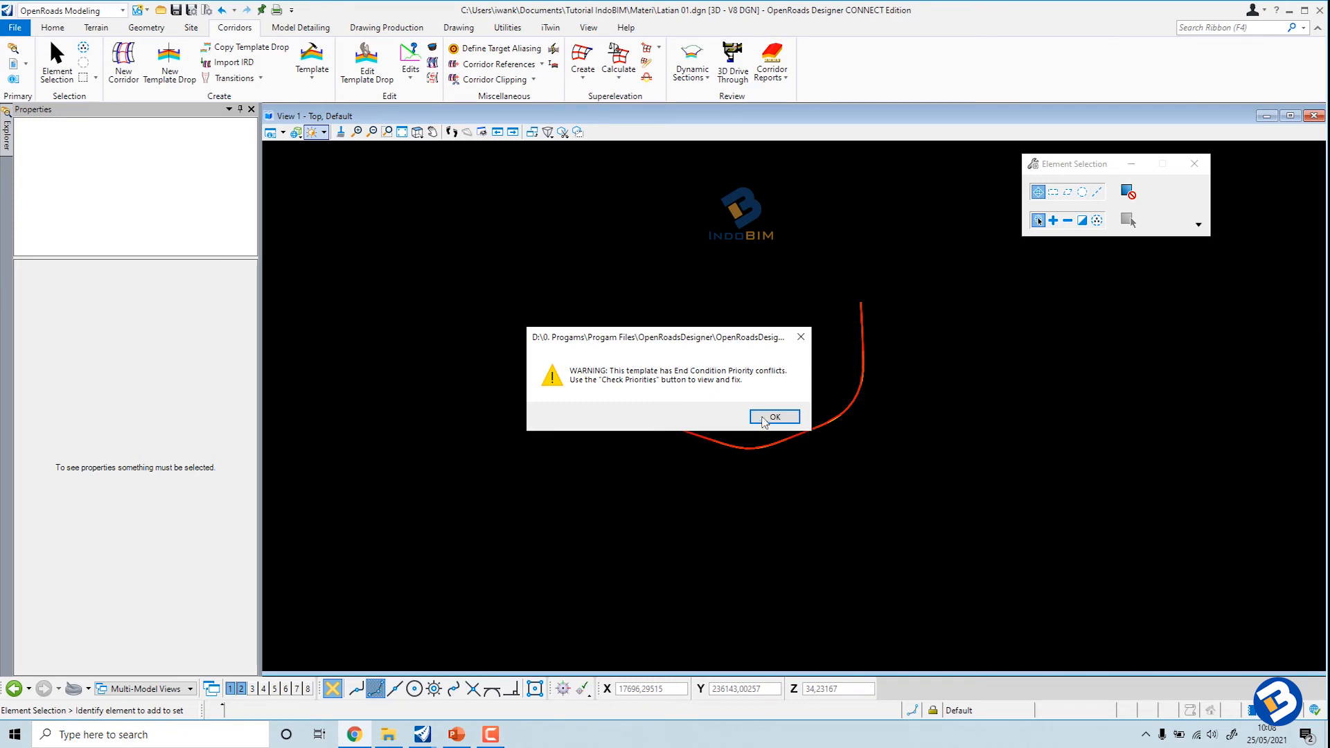
{"action": "left_click", "coordinate": [773, 417]}
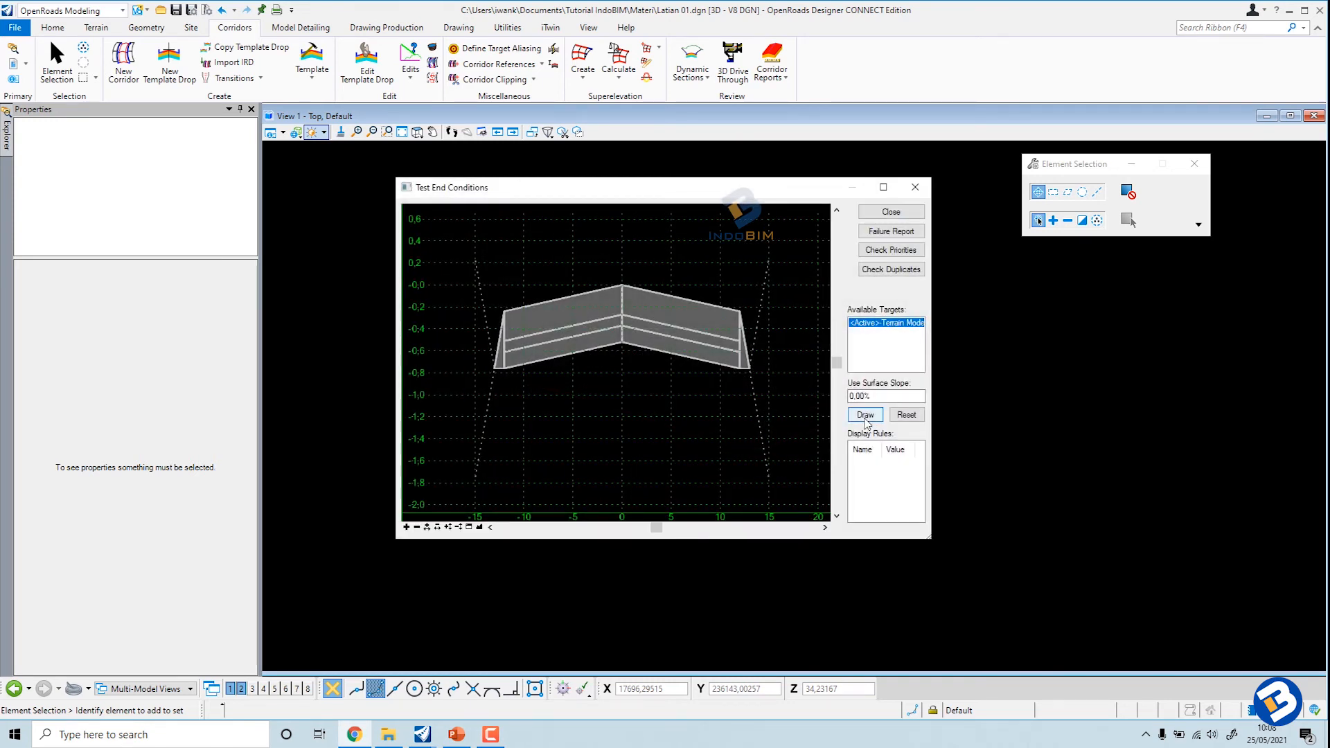
{"action": "left_click", "coordinate": [866, 415]}
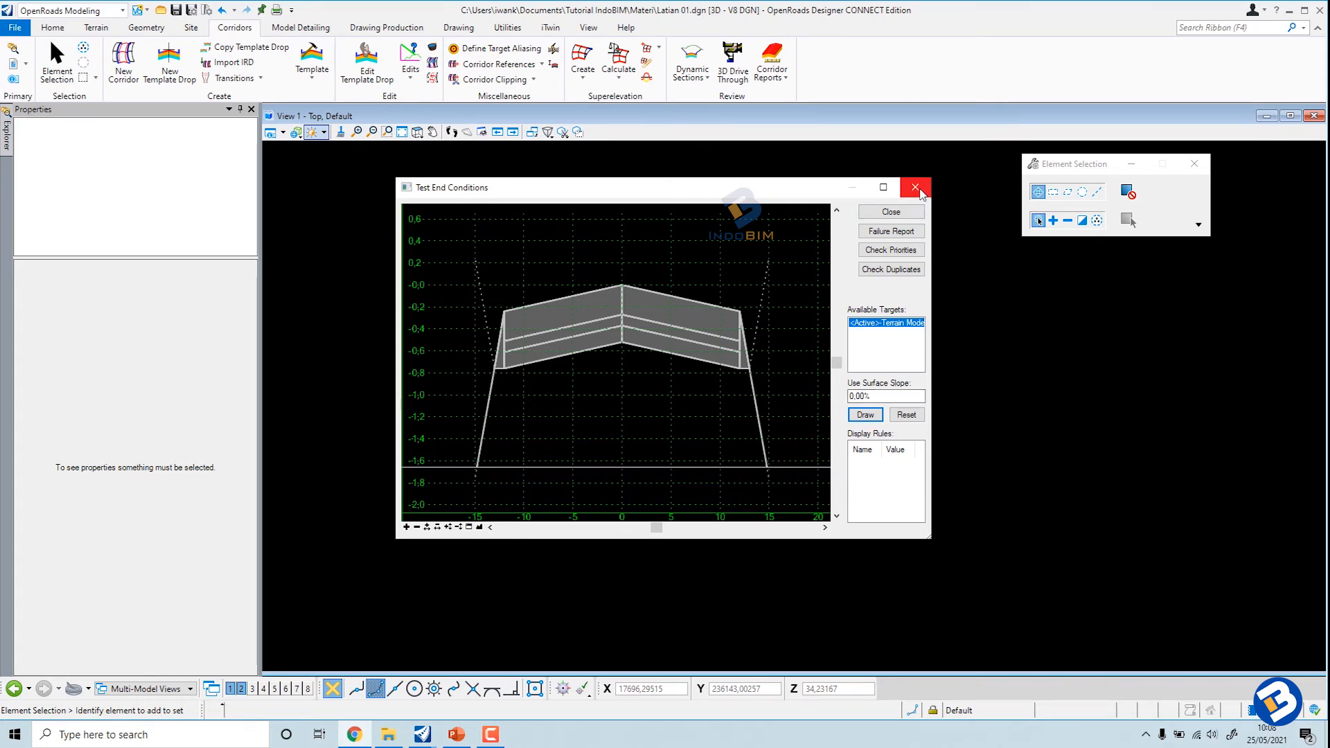
{"action": "left_click", "coordinate": [918, 190]}
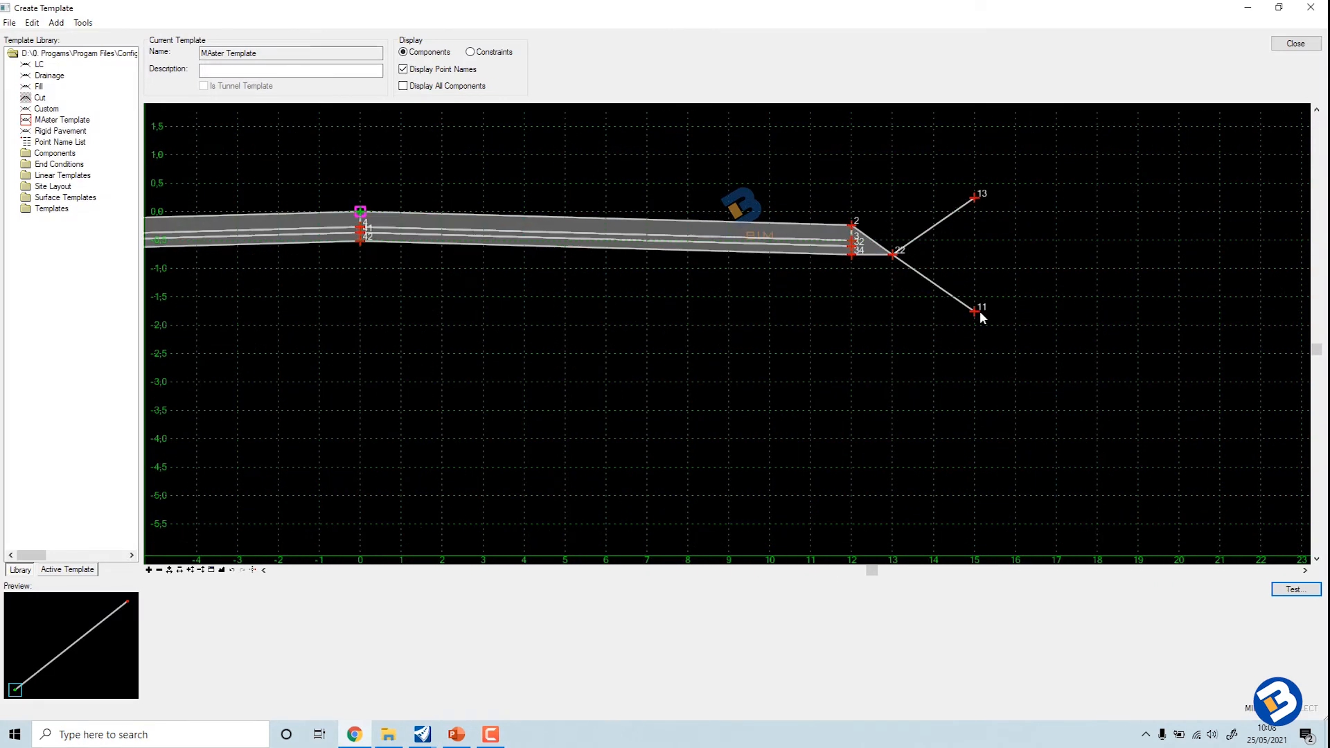
Step: Make the fill slope's end point 11 an infinite end condition
{"action": "mouse_move", "coordinate": [976, 313]}
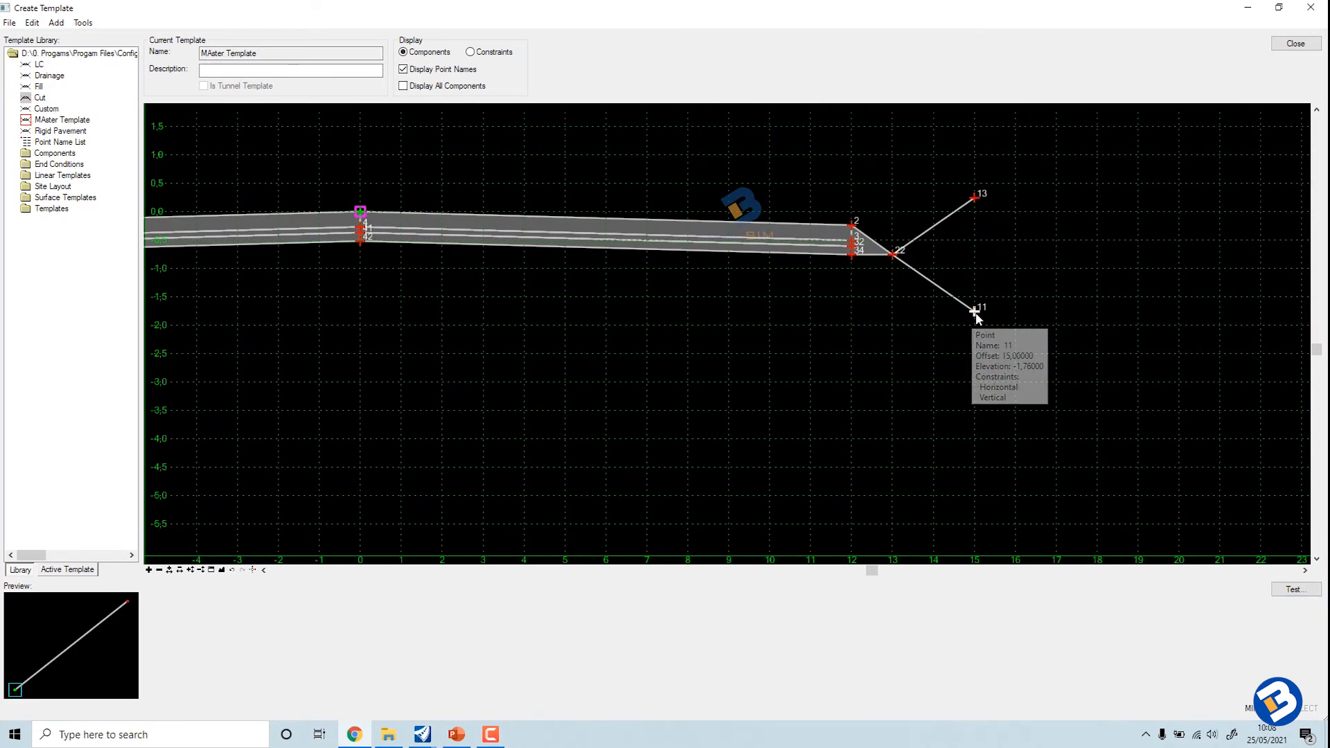
{"action": "double_click", "coordinate": [1065, 331]}
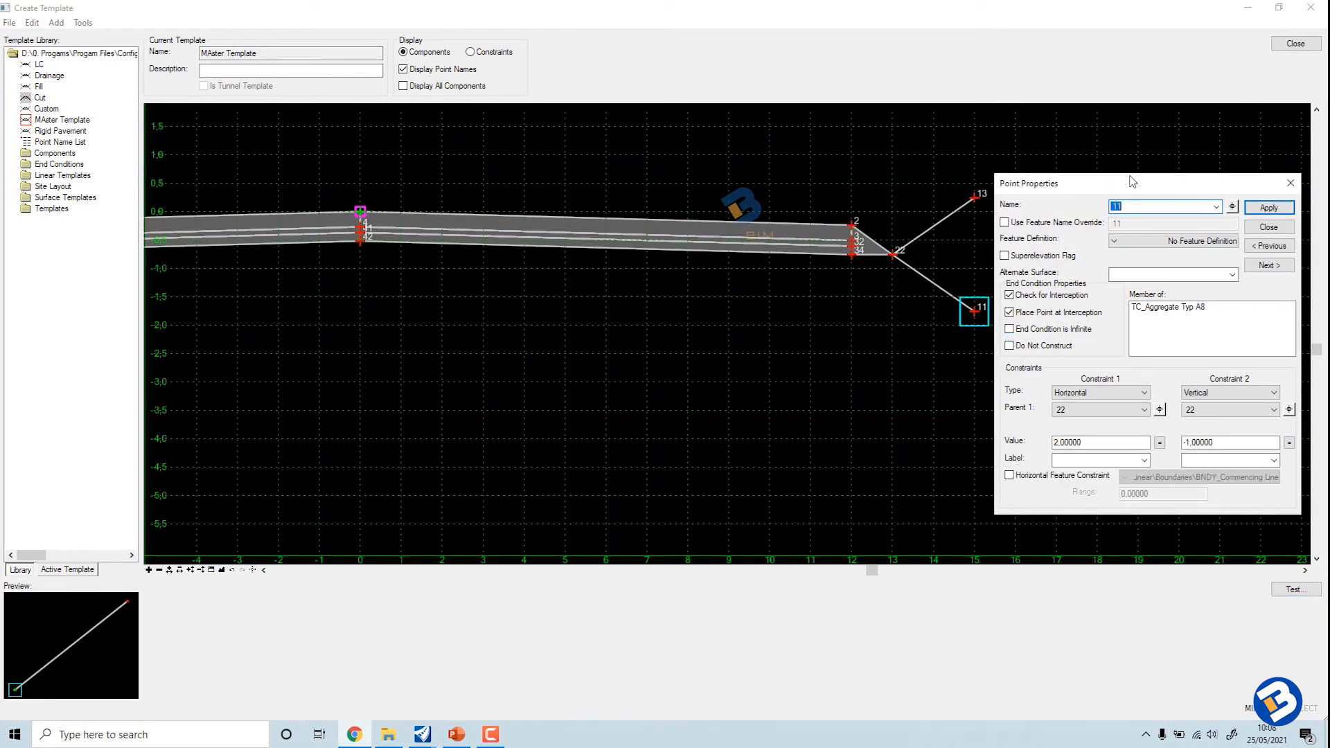
{"action": "left_click", "coordinate": [1010, 329]}
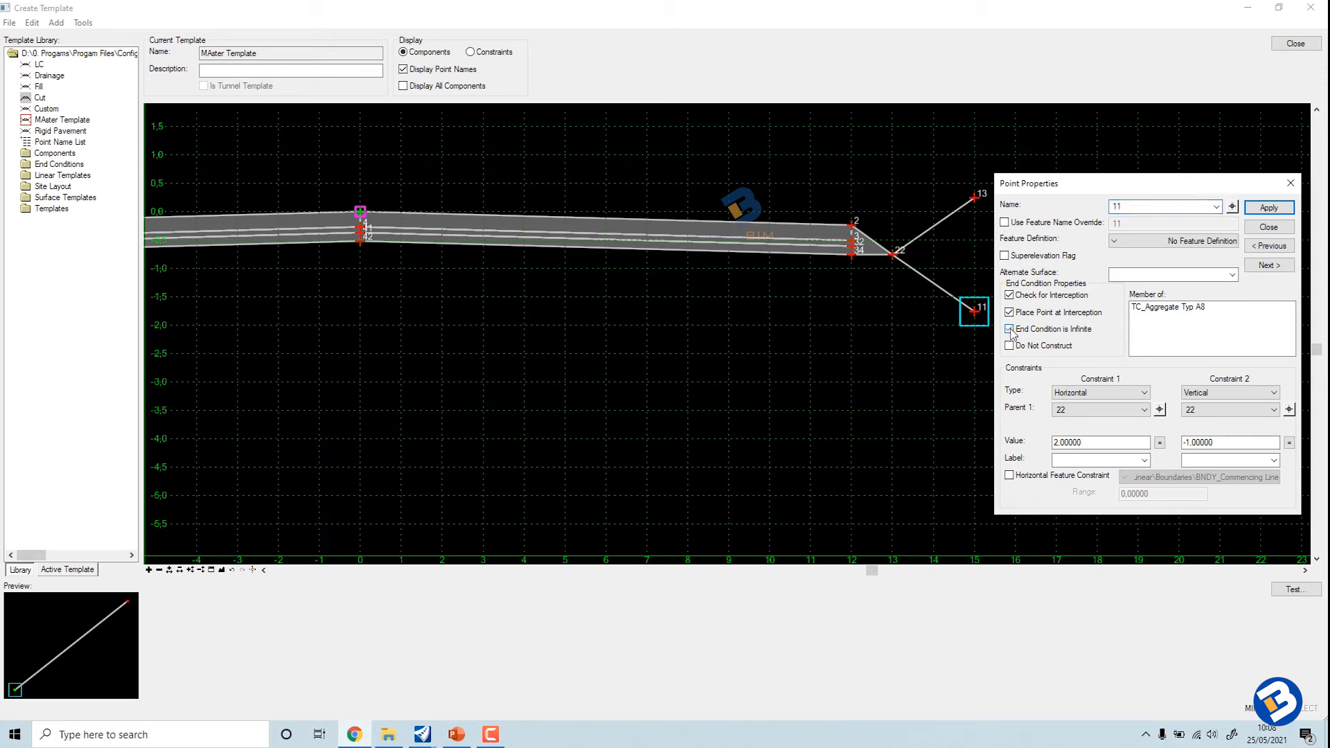
{"action": "left_click", "coordinate": [1269, 228]}
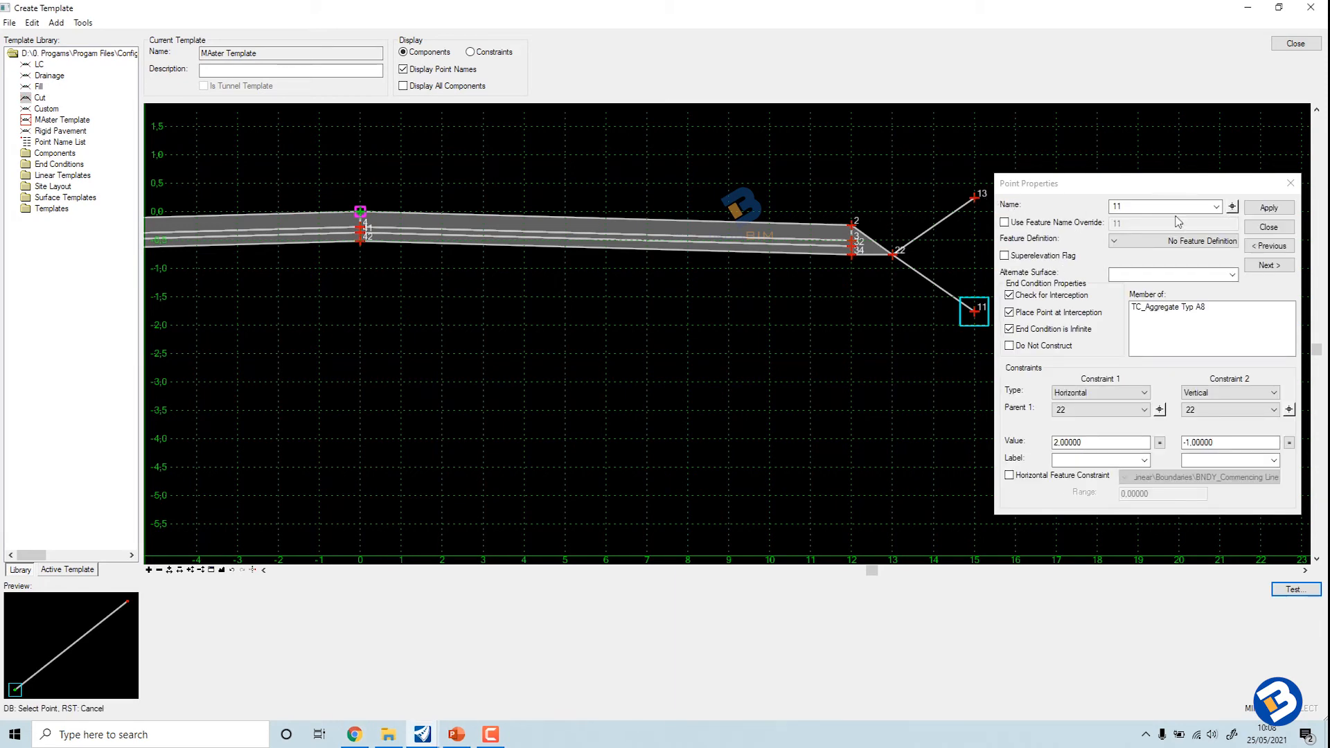
Step: Make the cut slope's end point 13 an infinite end condition
{"action": "left_click", "coordinate": [975, 199]}
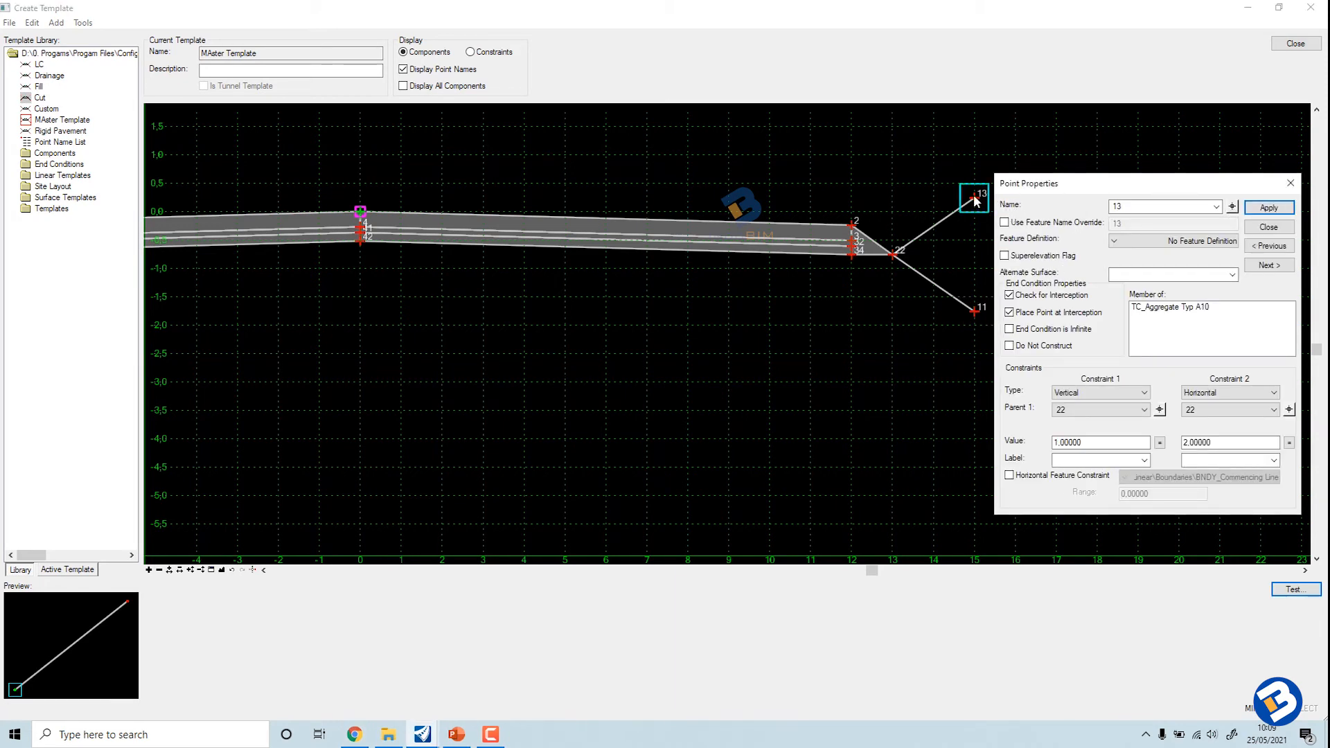
{"action": "left_click", "coordinate": [1009, 330]}
{"action": "left_click", "coordinate": [1277, 210]}
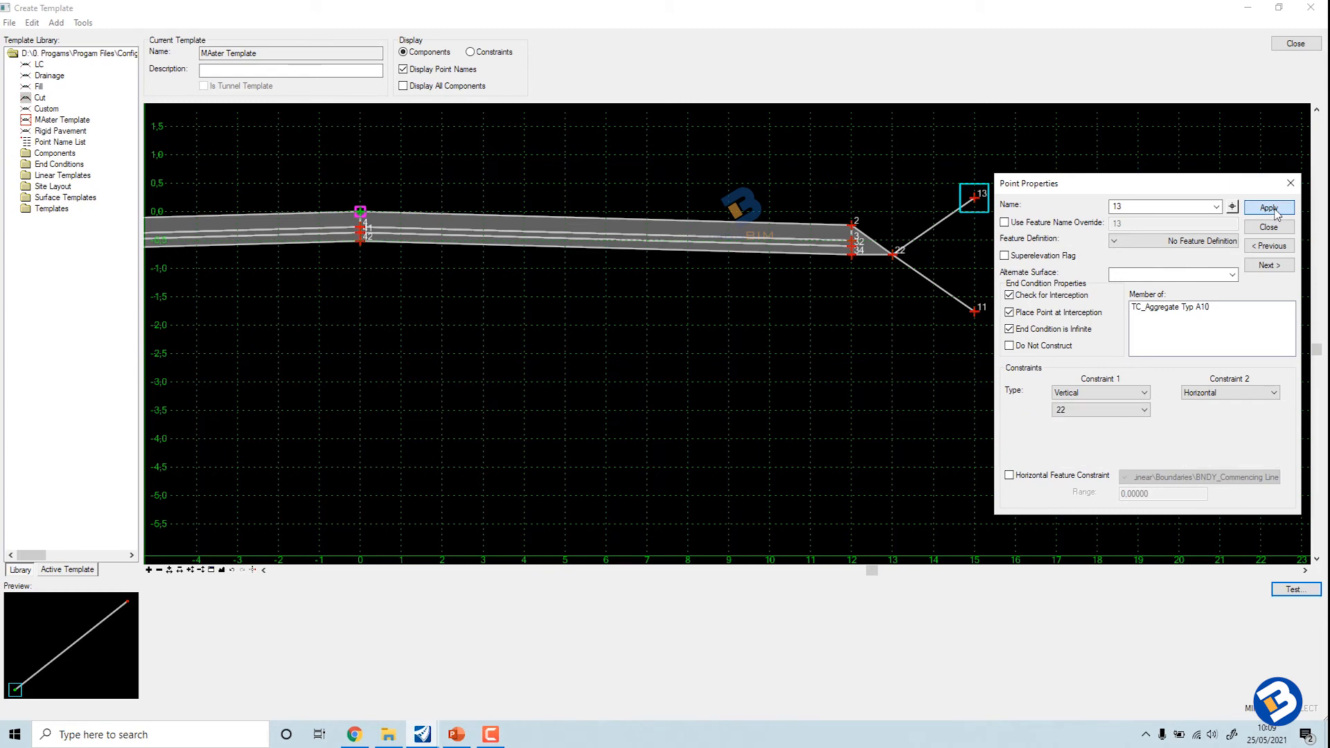
{"action": "left_click", "coordinate": [1268, 227]}
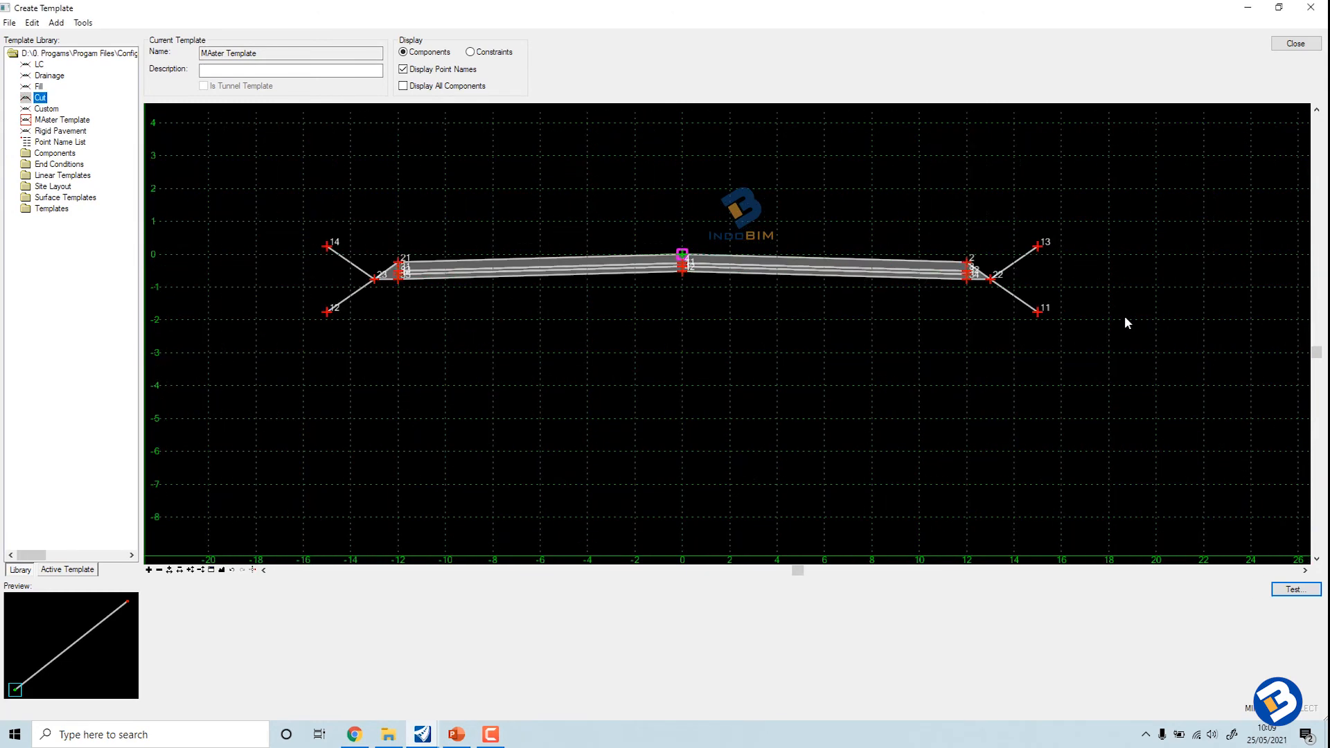
{"action": "scroll", "coordinate": [1124, 316], "scroll_direction": "down", "scroll_amount": 2}
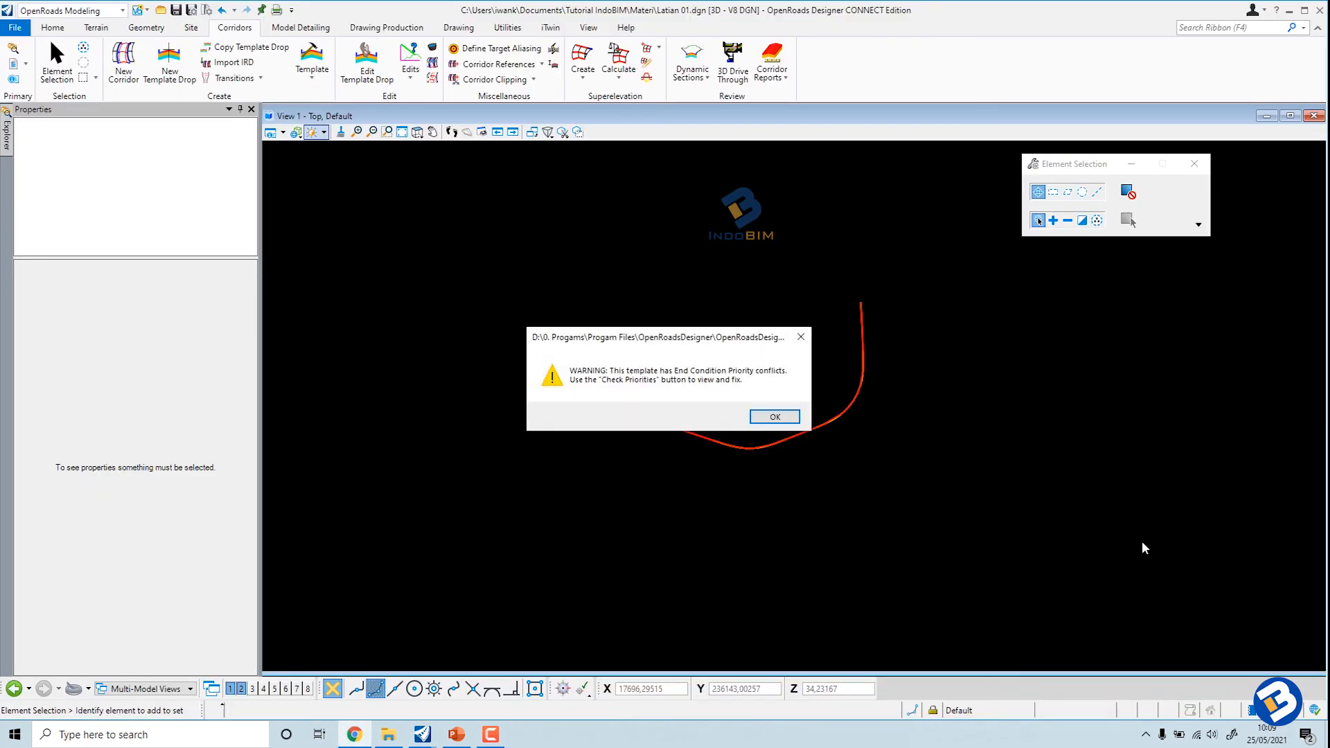
Step: Retest the master template's end conditions with the active terrain target drawn at 0.00% slope, lowering the surface below the original slope ends
{"action": "left_click", "coordinate": [796, 418]}
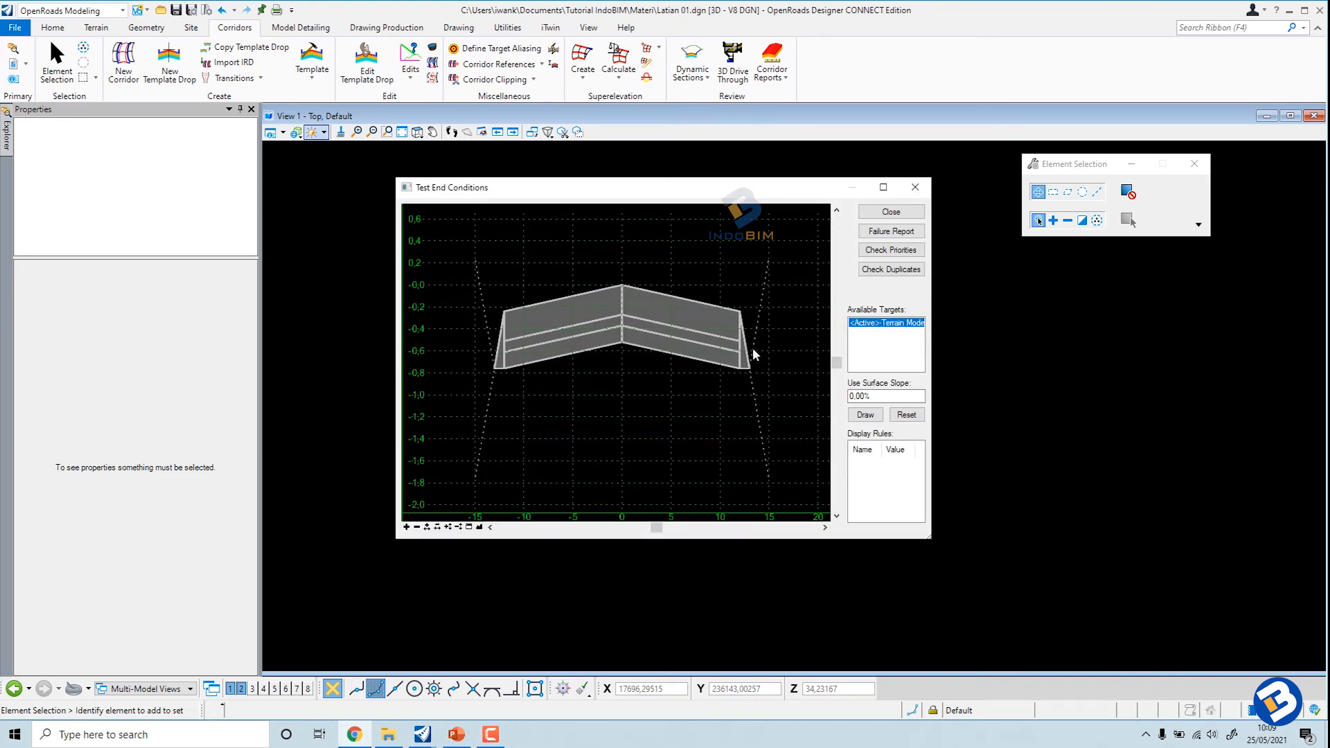
{"action": "left_click", "coordinate": [862, 417]}
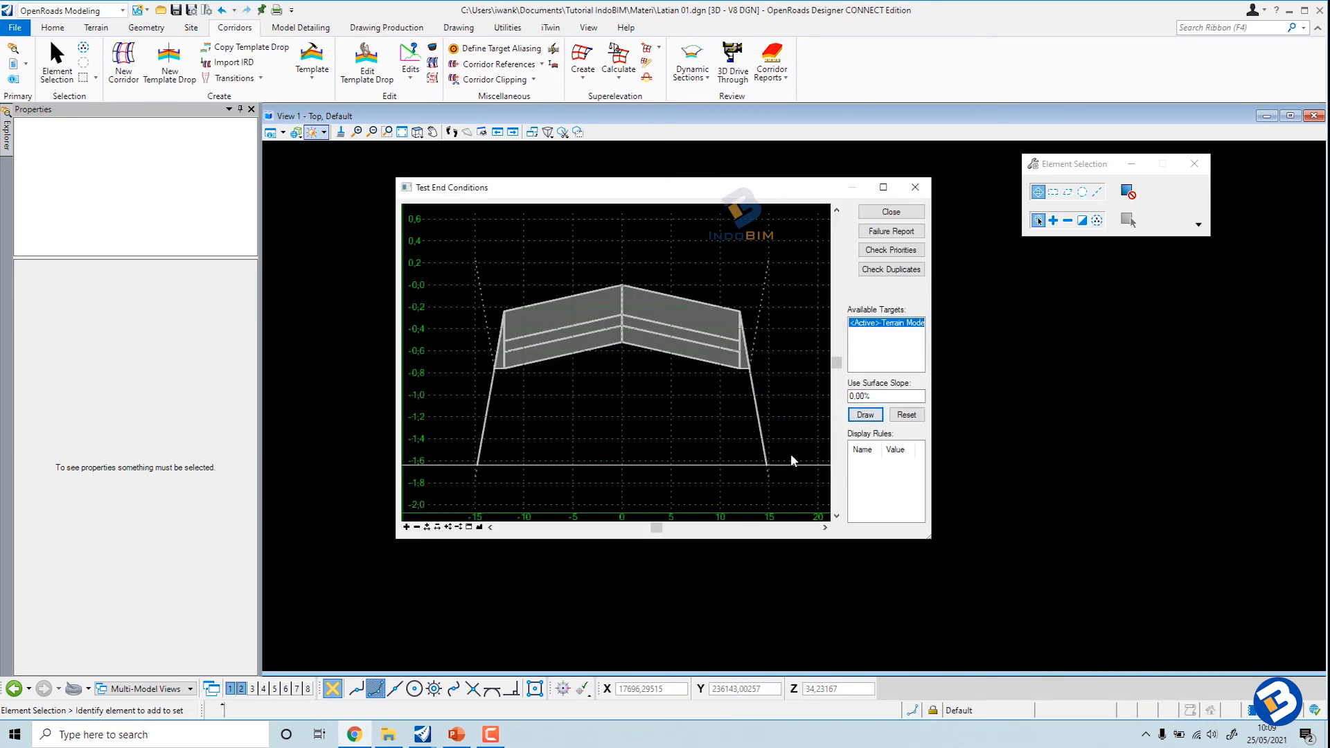
{"action": "middle_click_drag", "start_coordinate": [791, 464], "coordinate": [795, 348]}
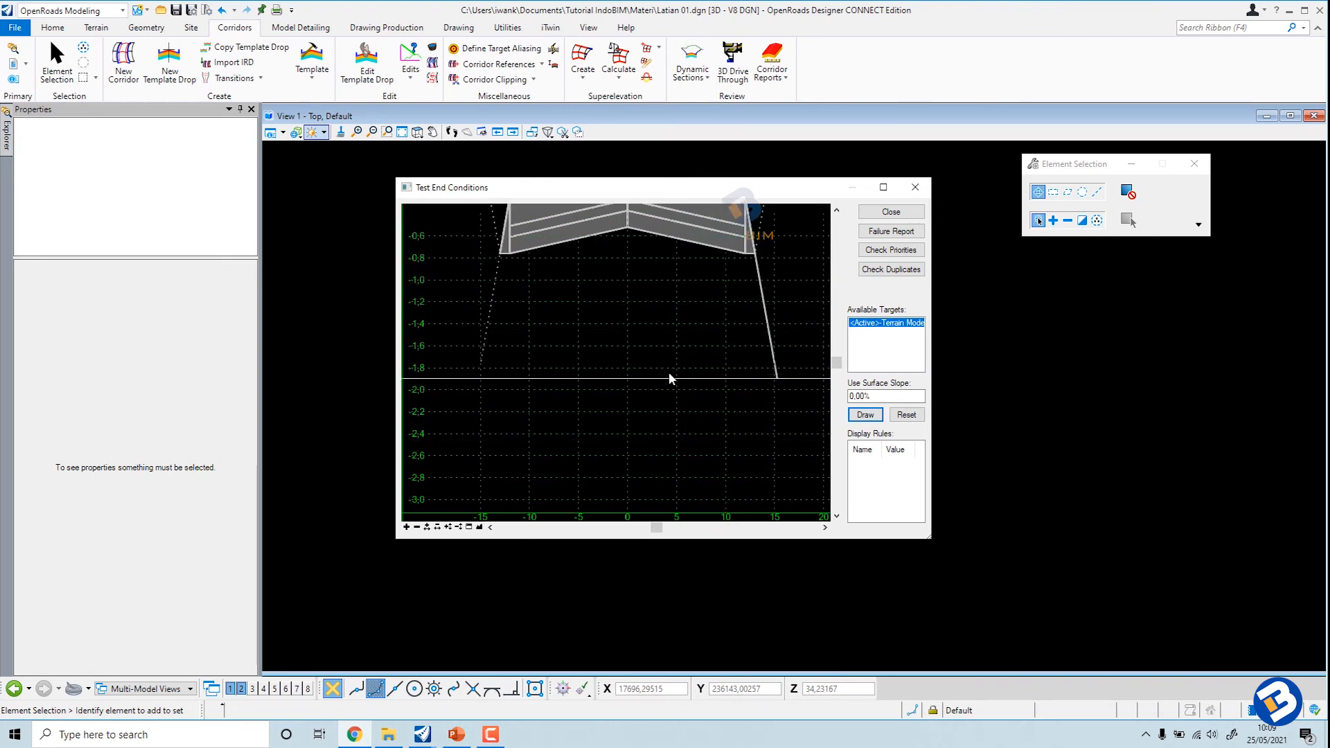
{"action": "scroll", "coordinate": [774, 443], "scroll_direction": "down", "scroll_amount": 4}
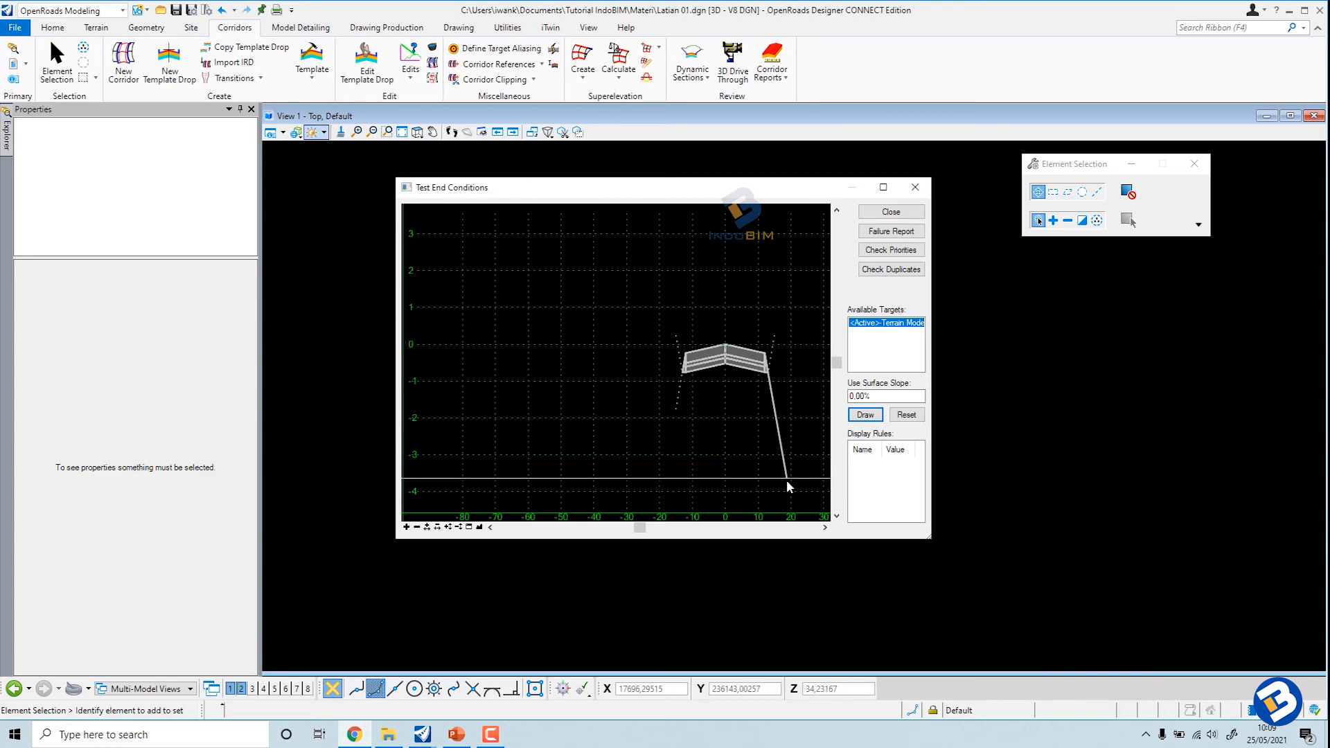
{"action": "scroll", "coordinate": [762, 447], "scroll_direction": "down", "scroll_amount": 2}
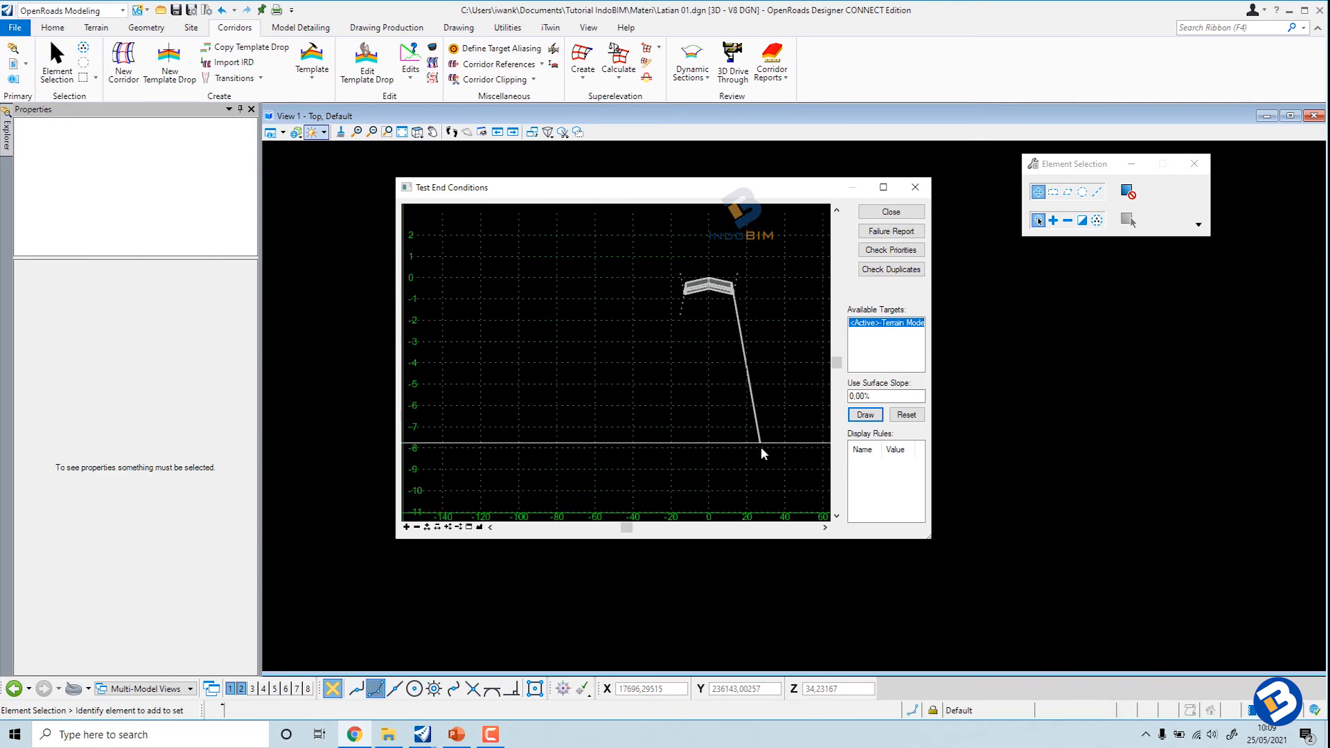
{"action": "left_click", "coordinate": [885, 212]}
Step: Make the mirrored fill slope's end point 12 an infinite end condition
{"action": "scroll", "coordinate": [580, 320], "scroll_direction": "up", "scroll_amount": 2}
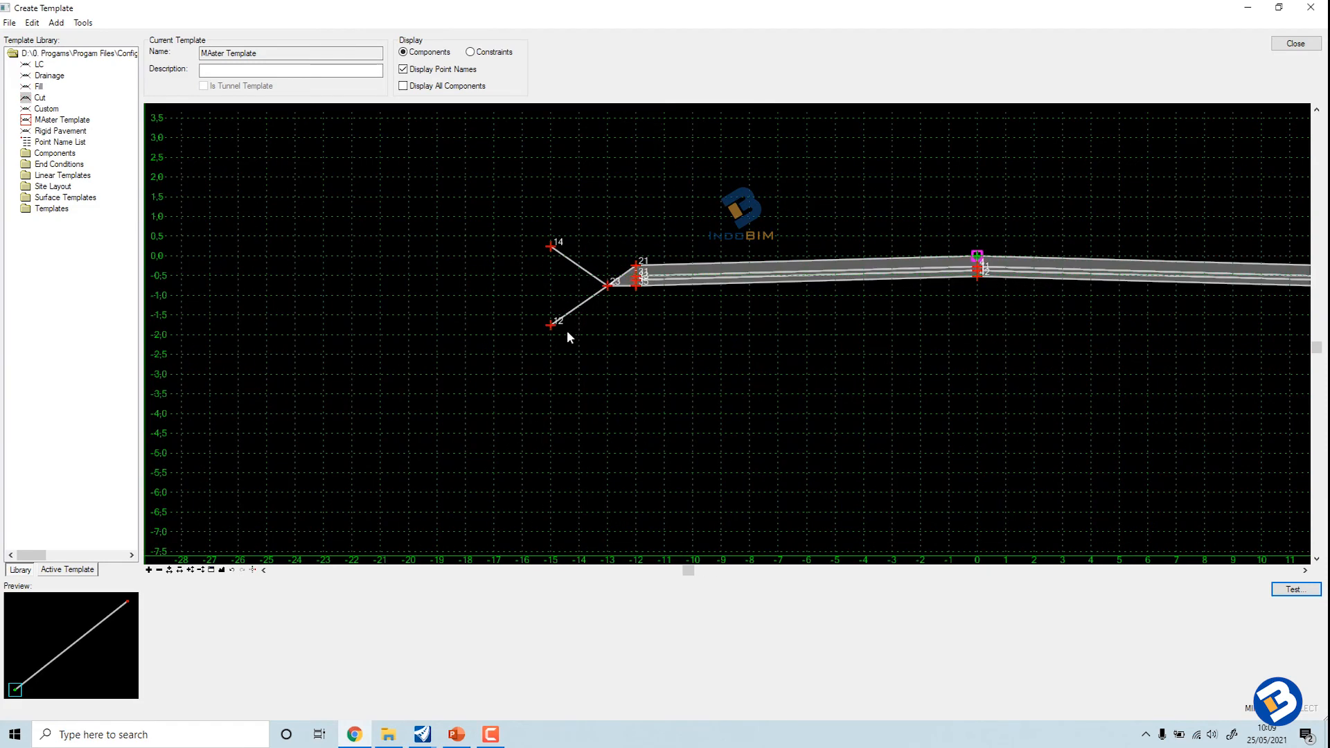
{"action": "middle_click_drag", "start_coordinate": [566, 332], "coordinate": [437, 346]}
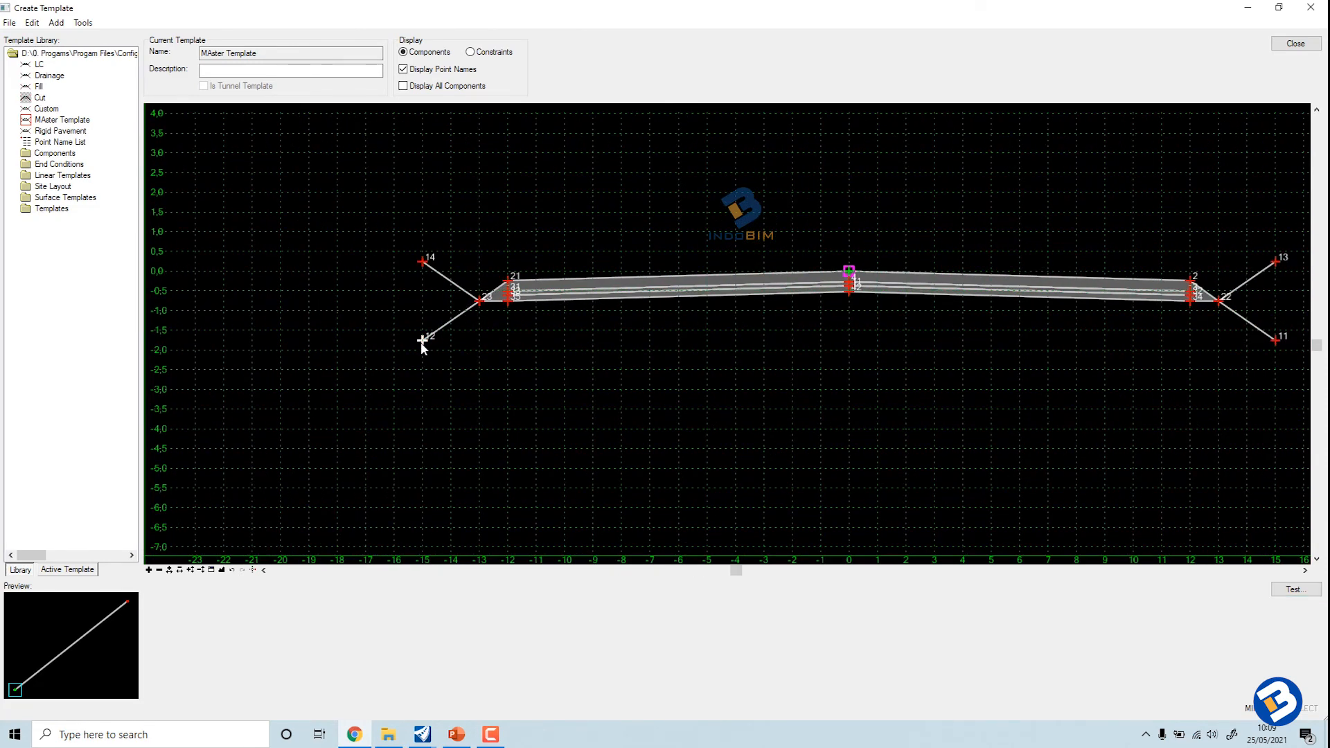
{"action": "double_click", "coordinate": [422, 340]}
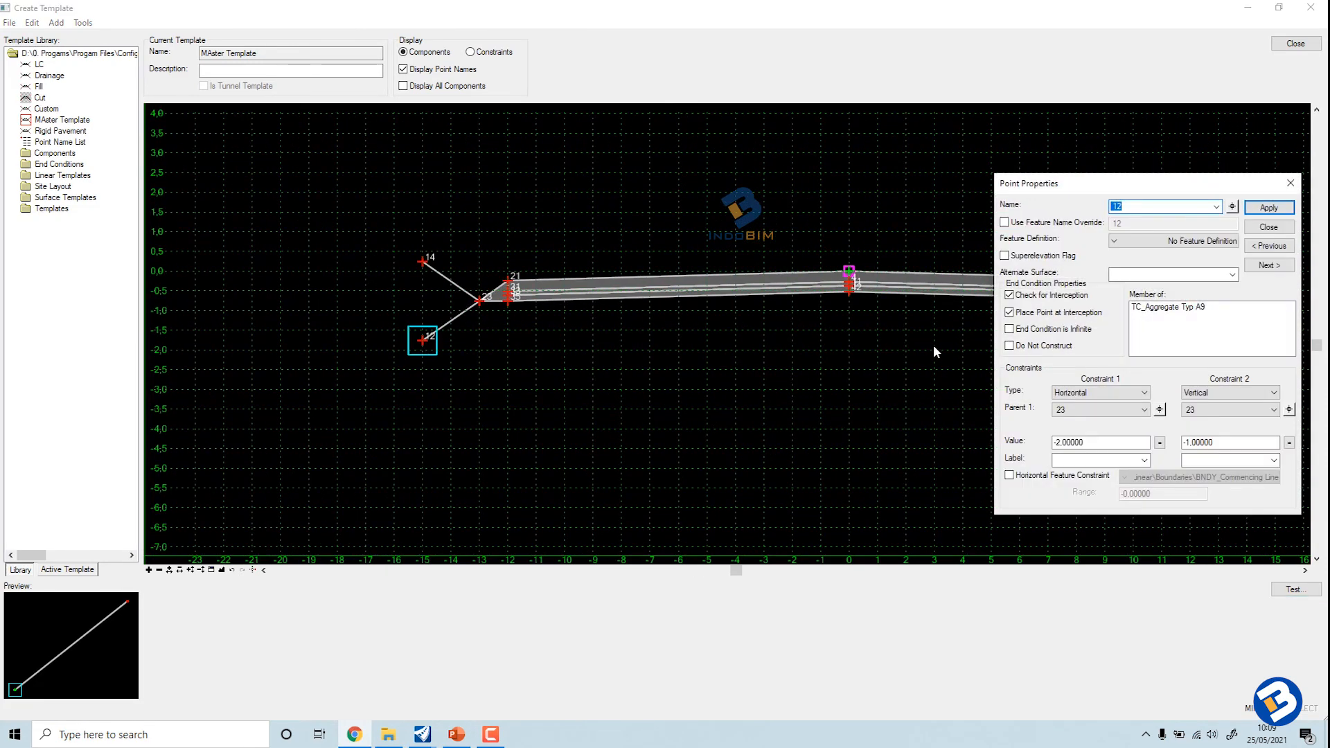
{"action": "left_click", "coordinate": [1010, 330]}
{"action": "left_click", "coordinate": [1267, 209]}
Step: Make the mirrored cut slope's end point 14 an infinite end condition and close the point properties
{"action": "left_click", "coordinate": [1230, 207]}
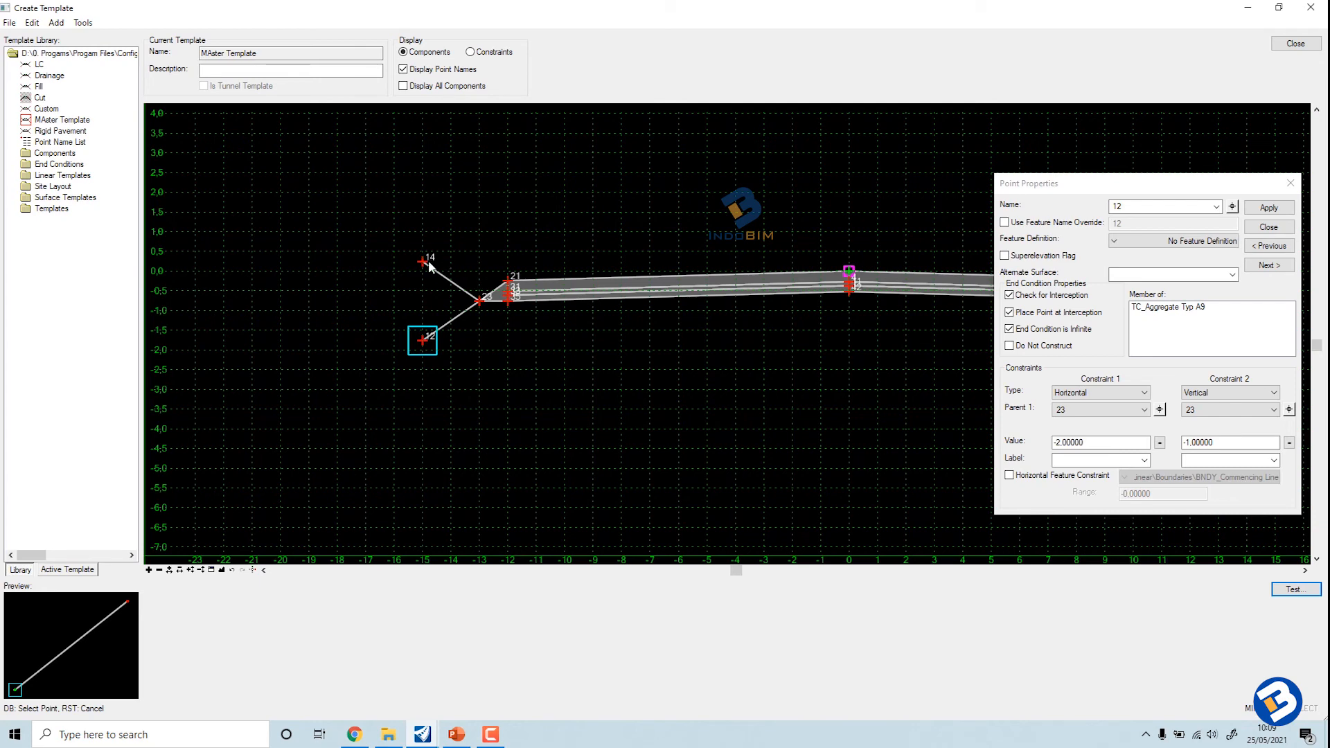
{"action": "left_click", "coordinate": [424, 264]}
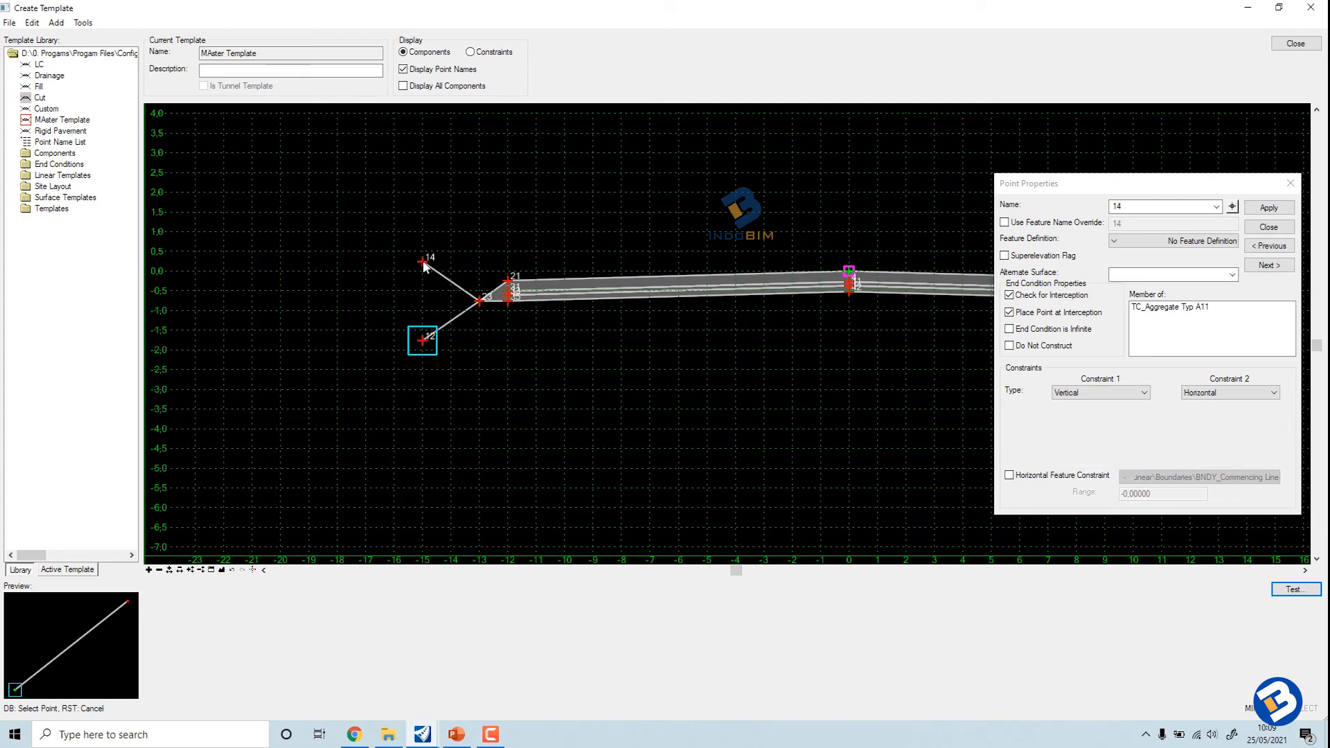
{"action": "left_click", "coordinate": [1010, 330]}
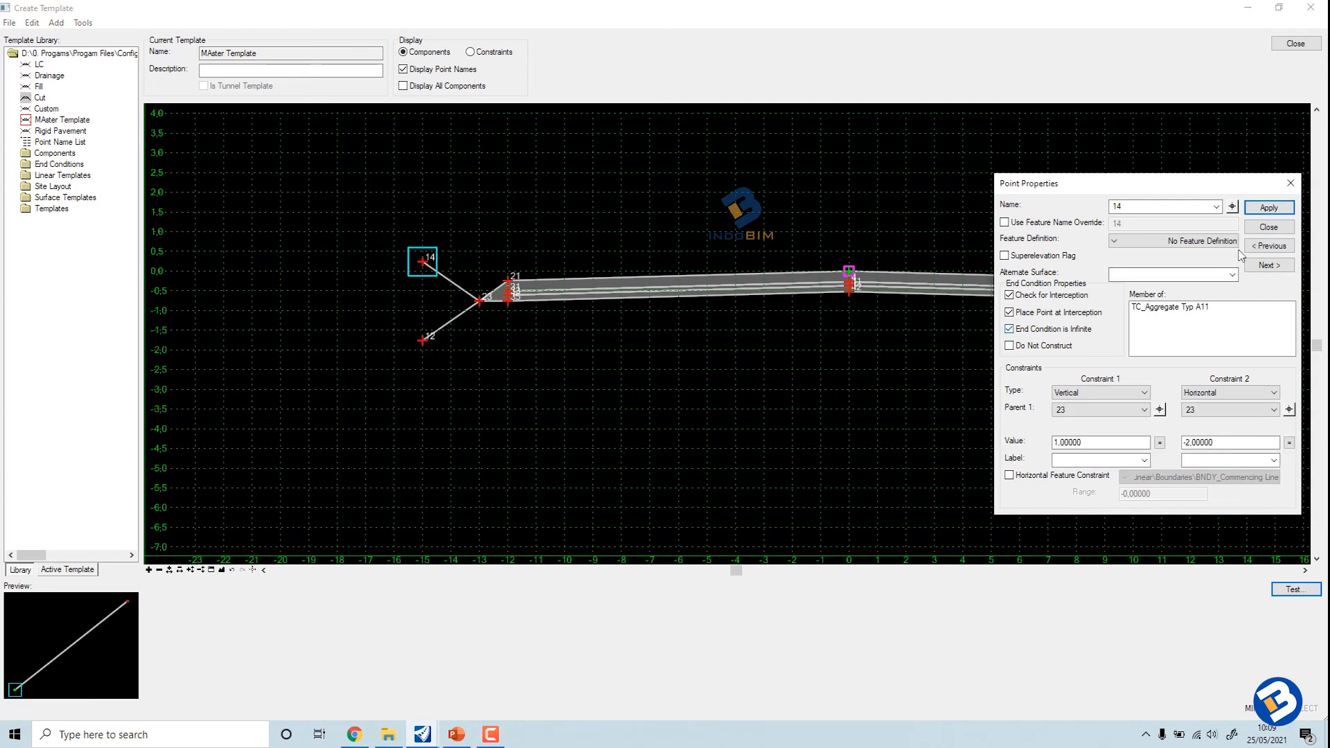
{"action": "left_click", "coordinate": [1277, 231]}
Step: Test the end conditions on both sides in fill and cut, drawing the active terrain target at 0.00% surface slope
{"action": "scroll", "coordinate": [1024, 361], "scroll_direction": "down", "scroll_amount": 1}
{"action": "middle_click_drag", "start_coordinate": [974, 355], "coordinate": [845, 314]}
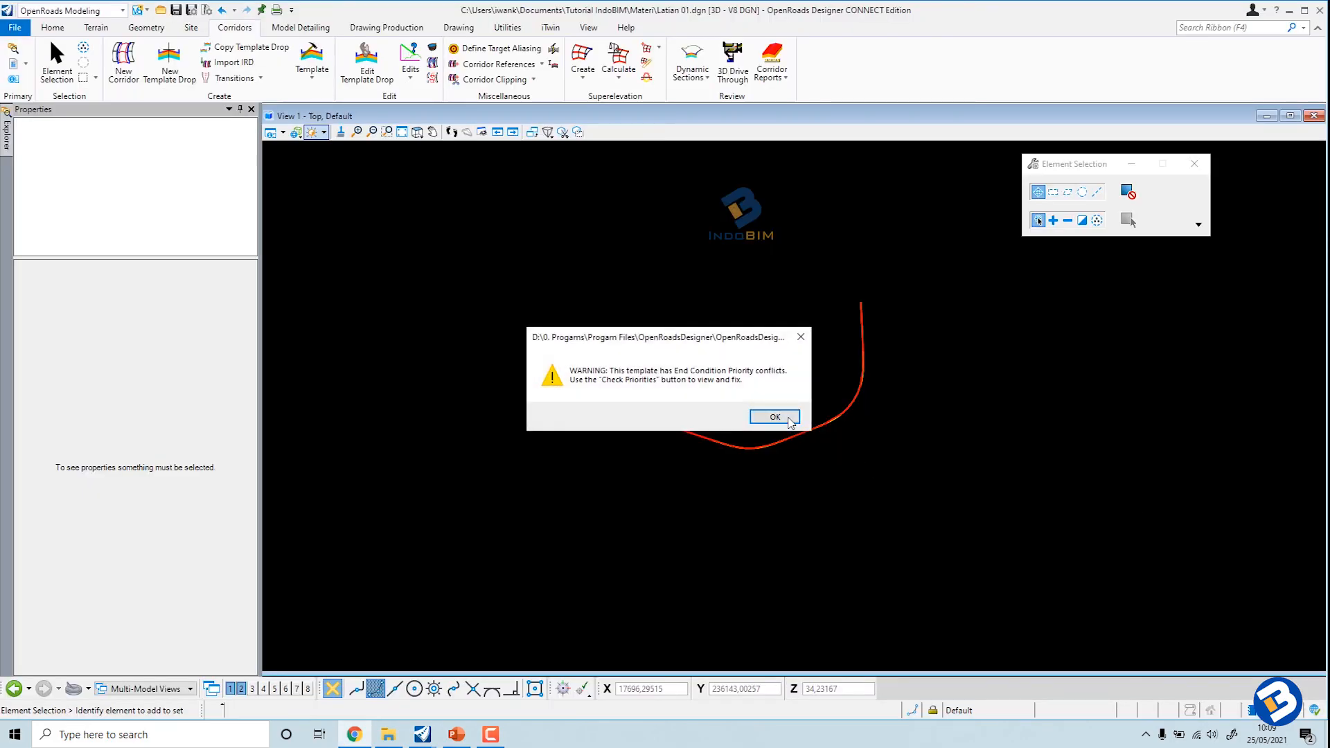
{"action": "left_click", "coordinate": [774, 417]}
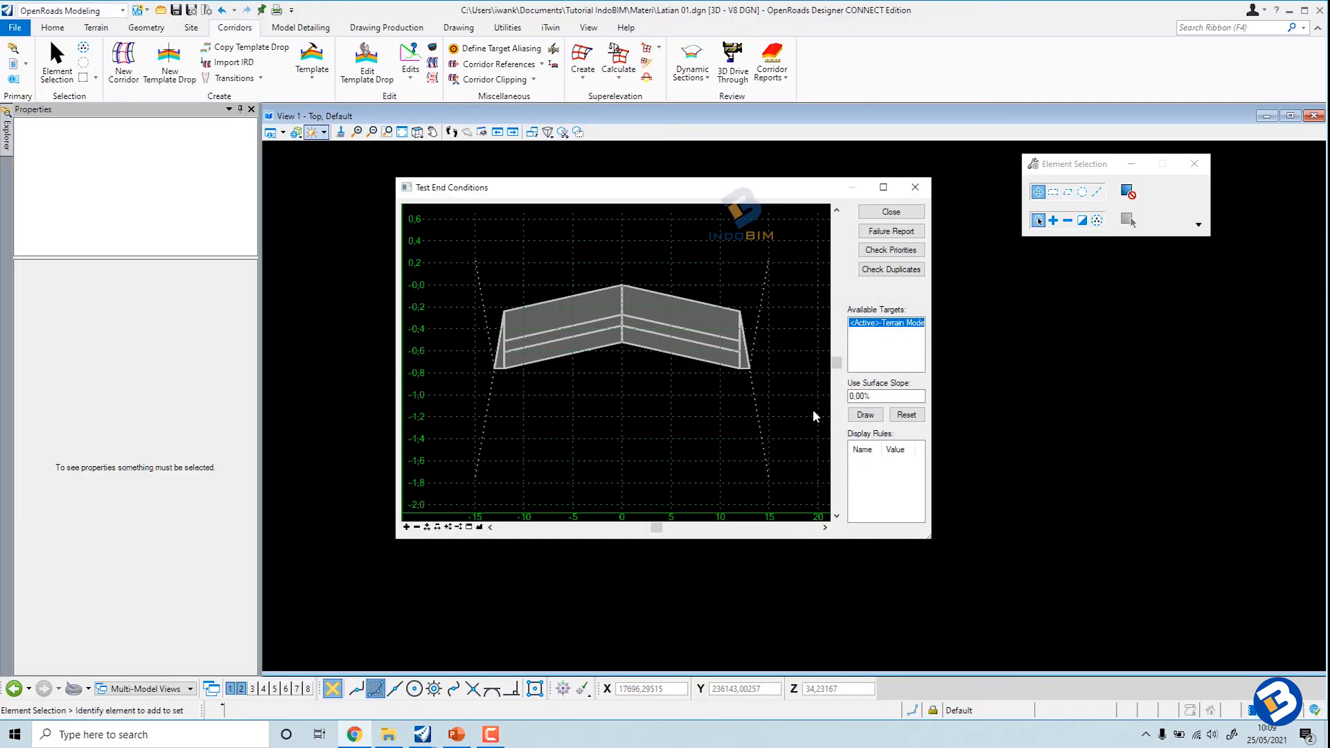
{"action": "left_click", "coordinate": [865, 414]}
{"action": "scroll", "coordinate": [735, 451], "scroll_direction": "down", "scroll_amount": 5}
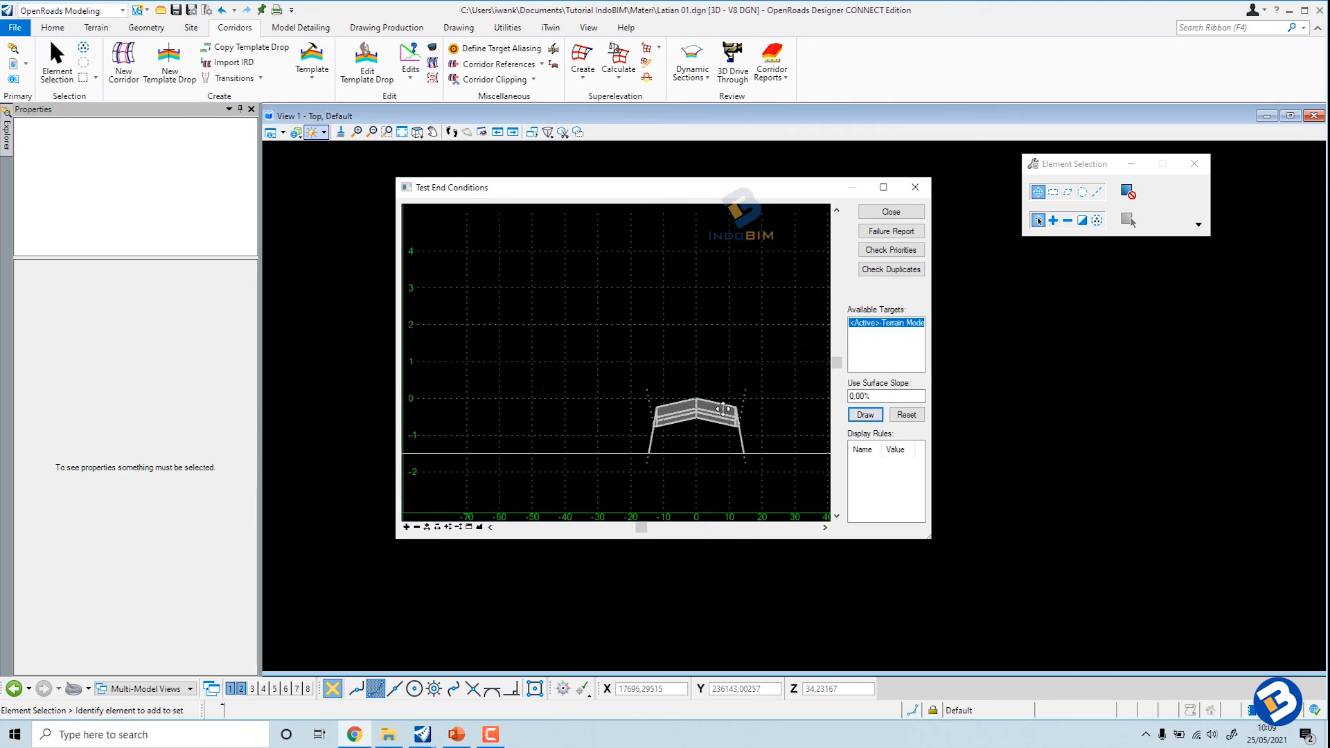
{"action": "middle_click_drag", "start_coordinate": [734, 455], "coordinate": [708, 342]}
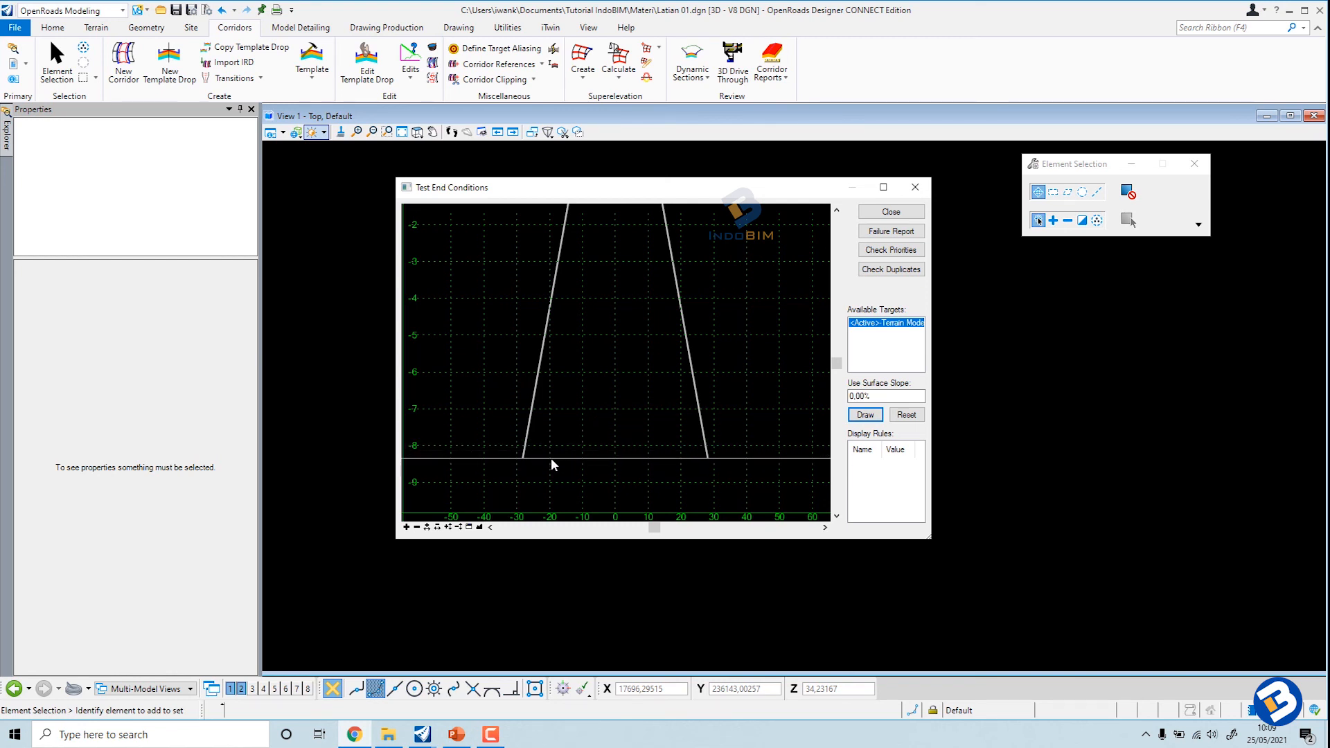
{"action": "scroll", "coordinate": [551, 459], "scroll_direction": "down", "scroll_amount": 3}
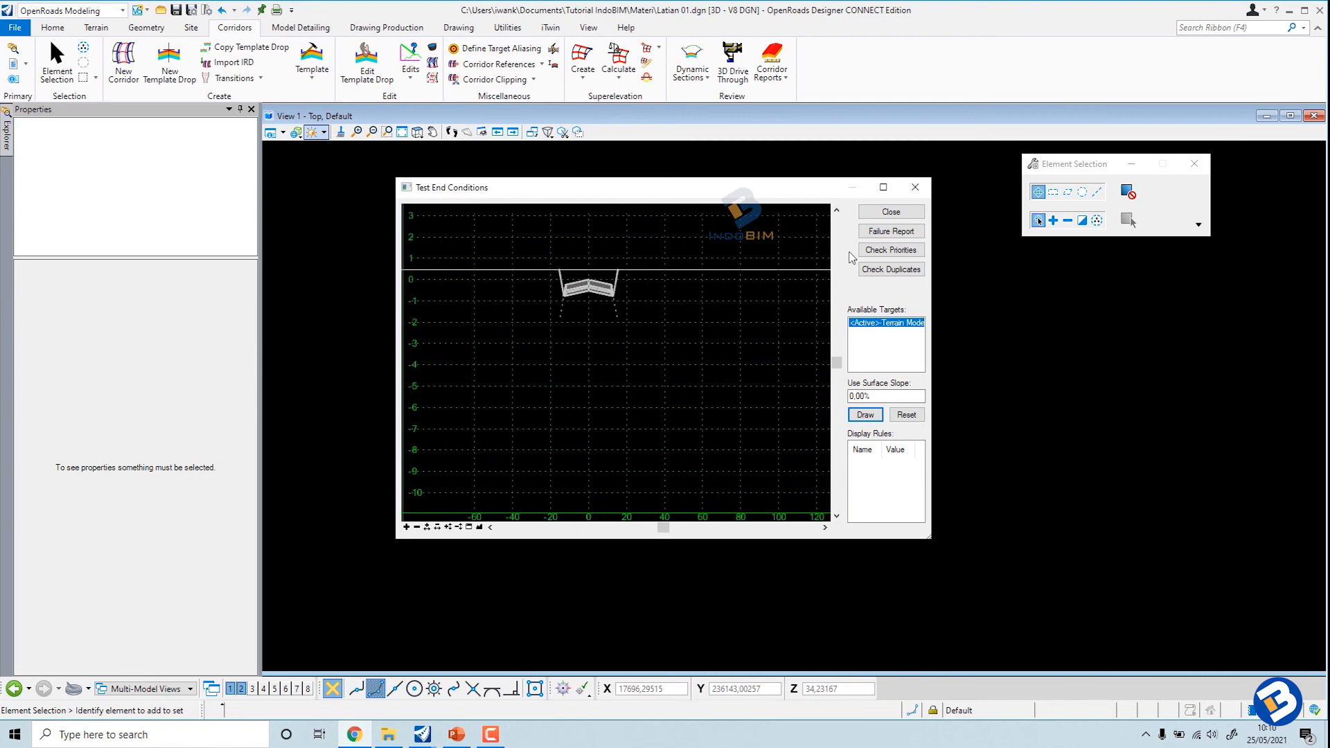
{"action": "left_click", "coordinate": [890, 213]}
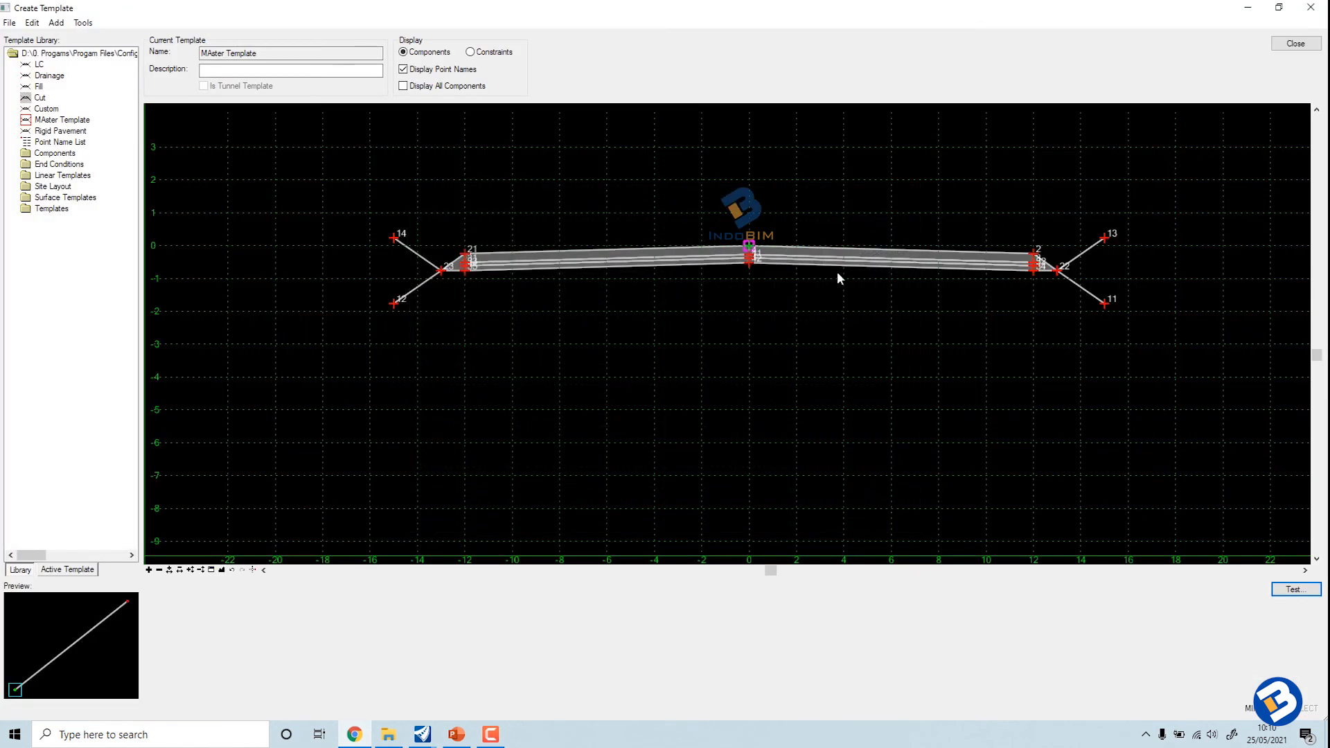
Step: Save the template library with the finished master template and close the template editor
{"action": "middle_click_drag", "start_coordinate": [909, 355], "coordinate": [805, 360]}
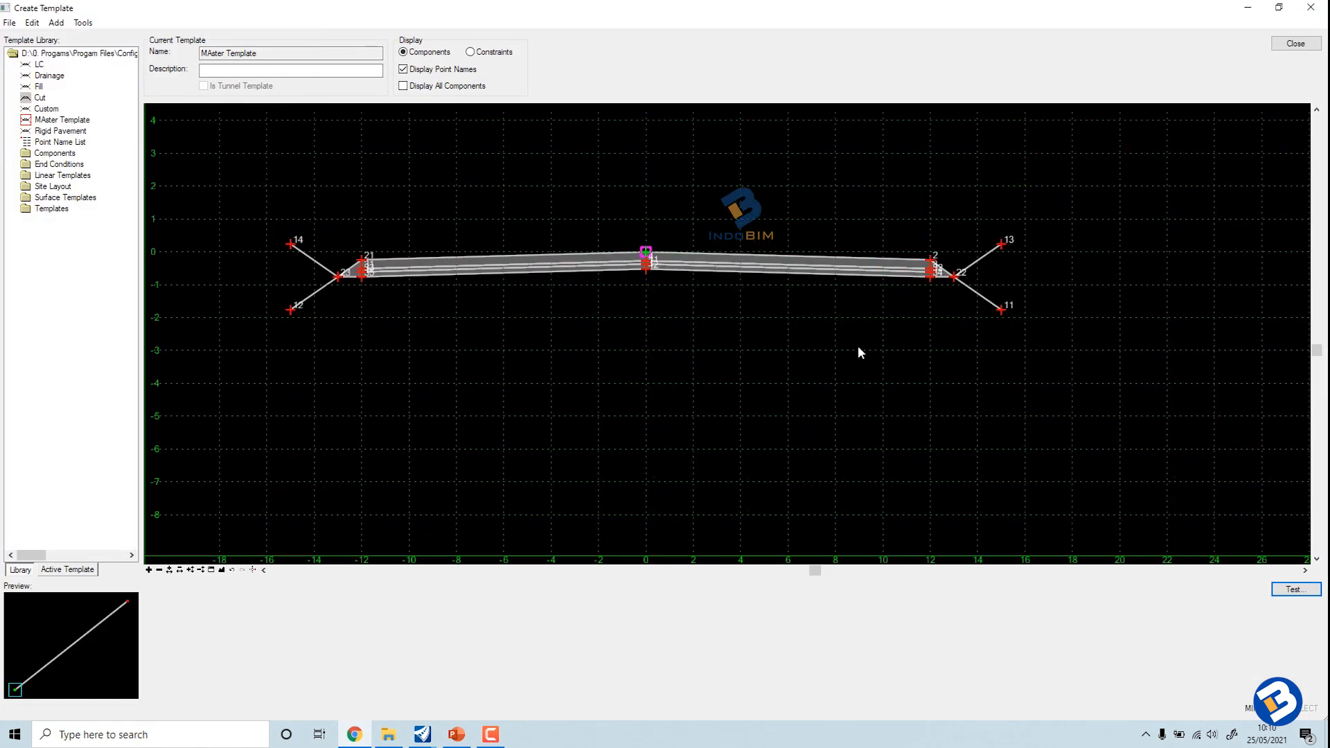
{"action": "middle_click_drag", "start_coordinate": [521, 311], "coordinate": [537, 315]}
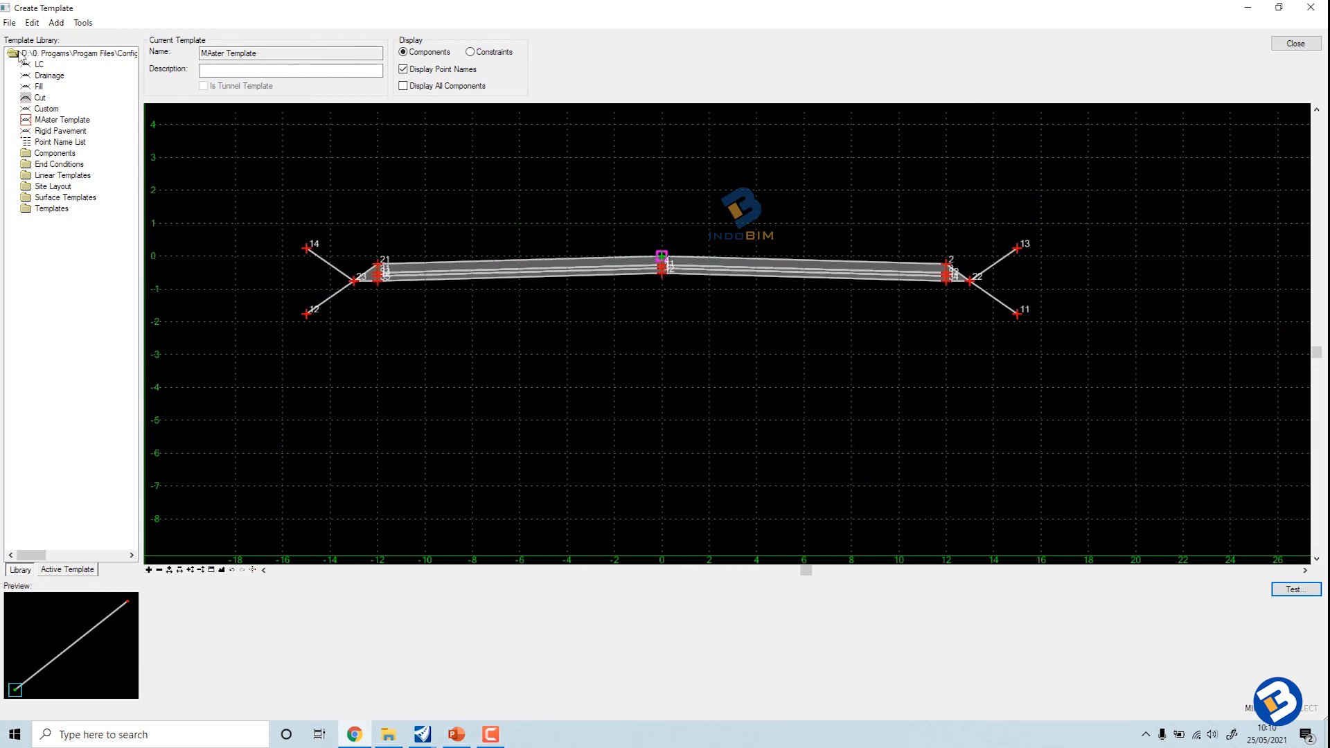
{"action": "left_click", "coordinate": [10, 24]}
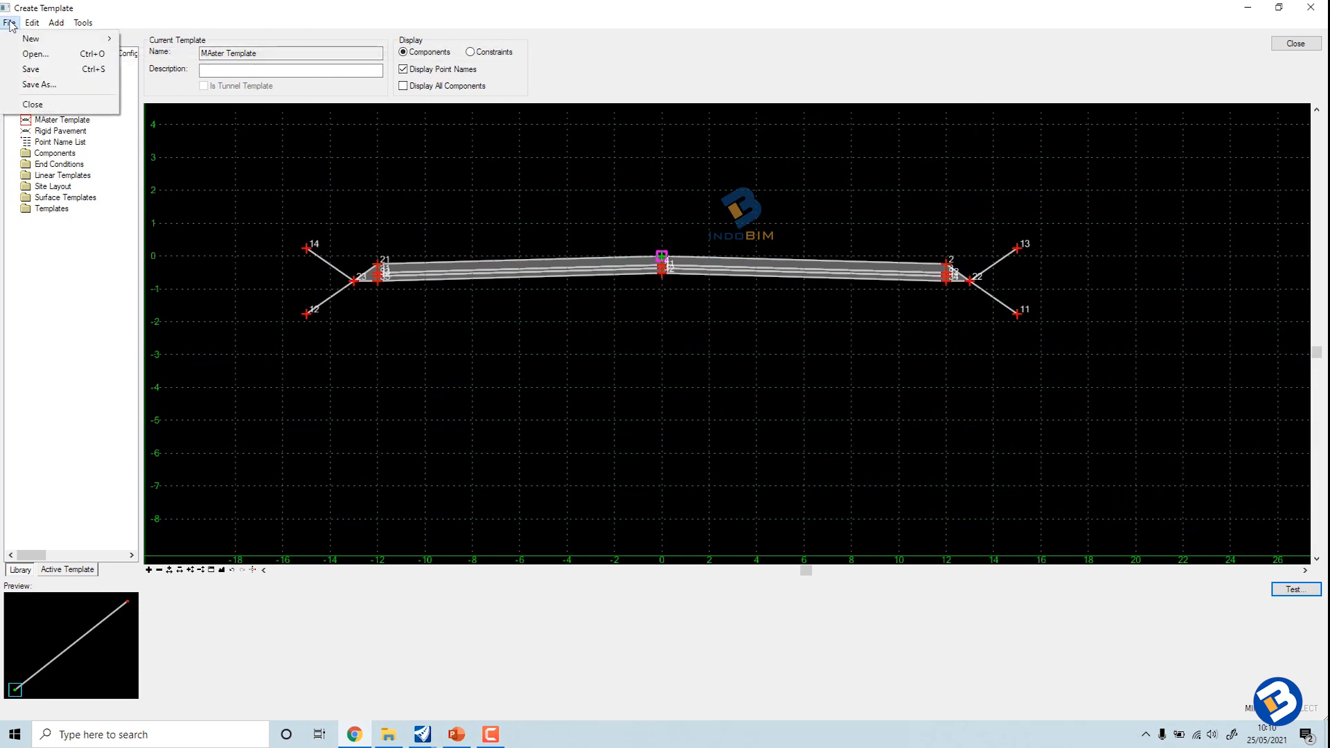
{"action": "left_click", "coordinate": [31, 69]}
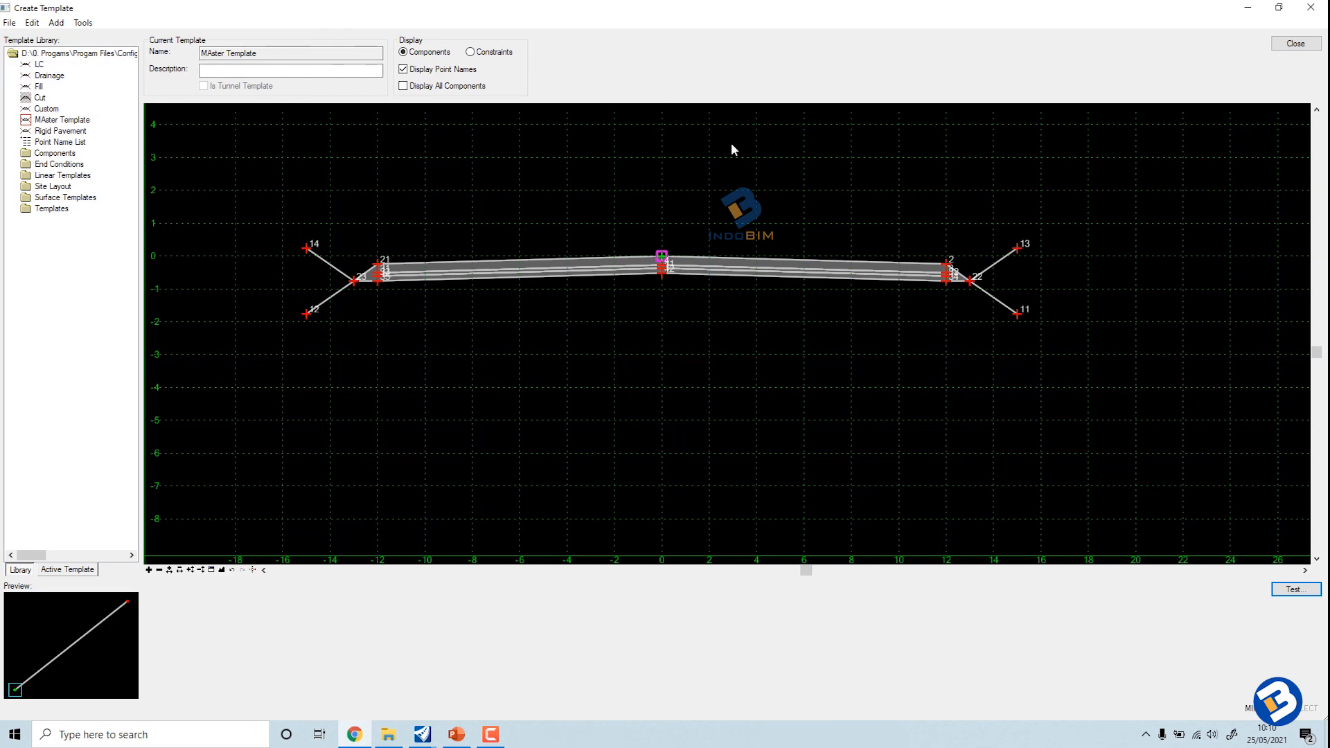
{"action": "left_click", "coordinate": [1285, 47]}
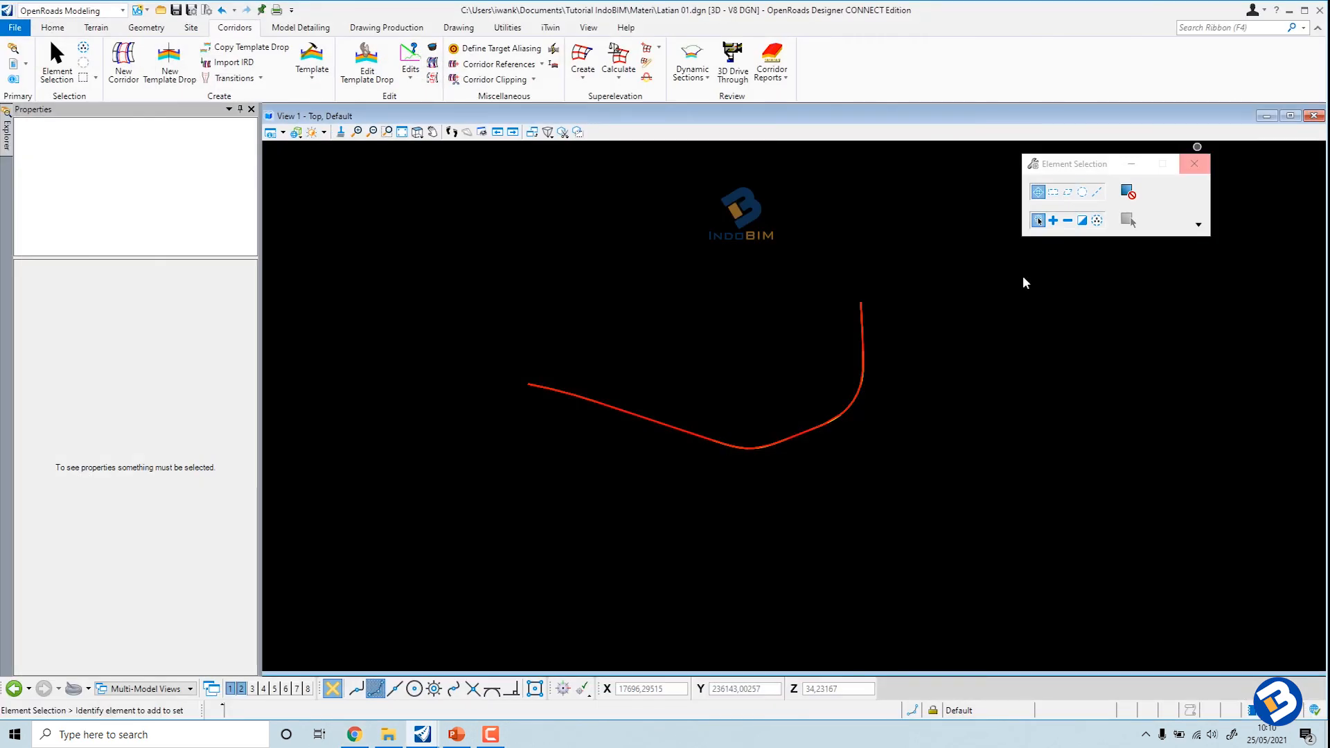